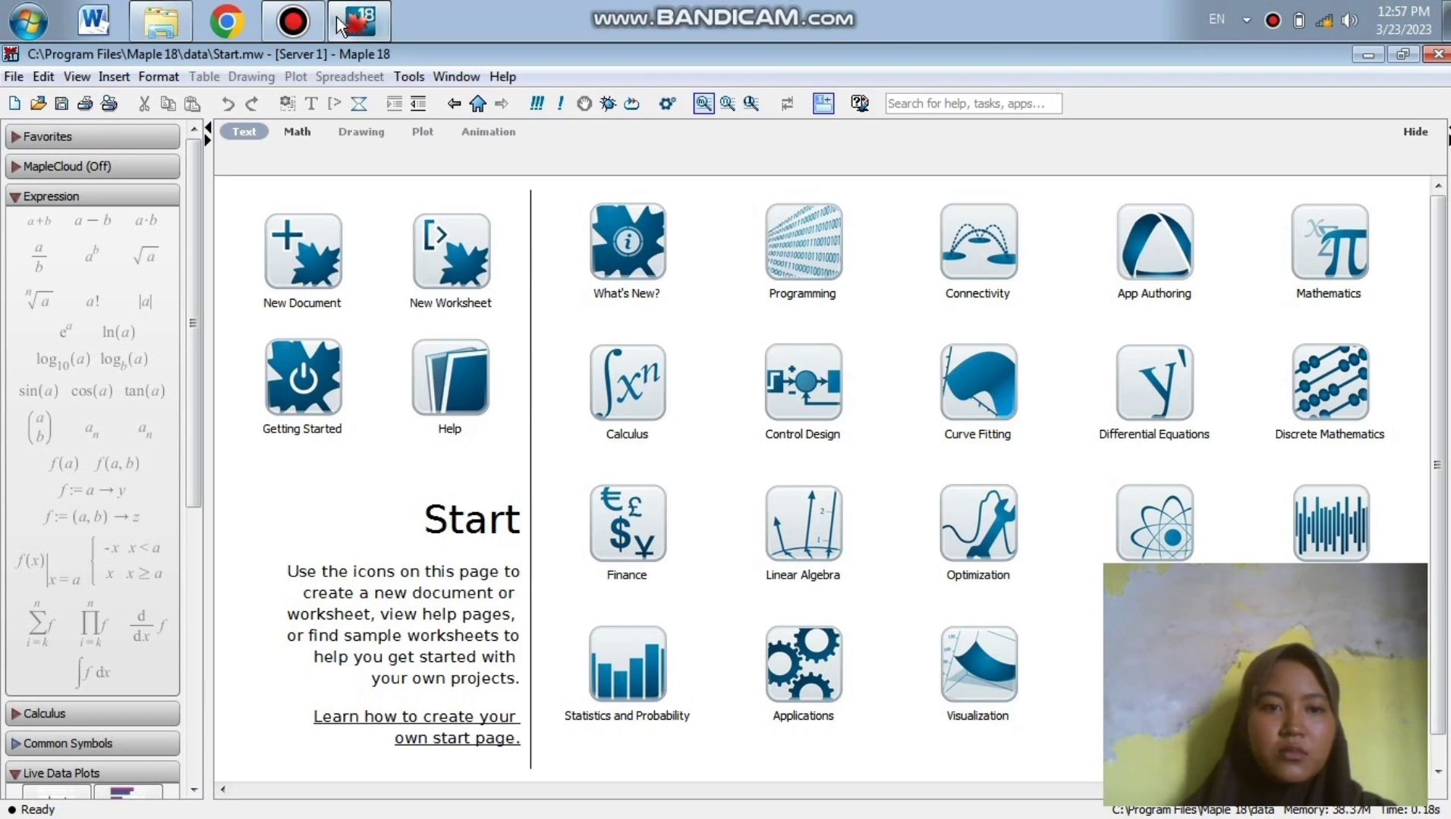
- Create a new blank document and dismiss the Quick Help list
mouse_move(348, 40)
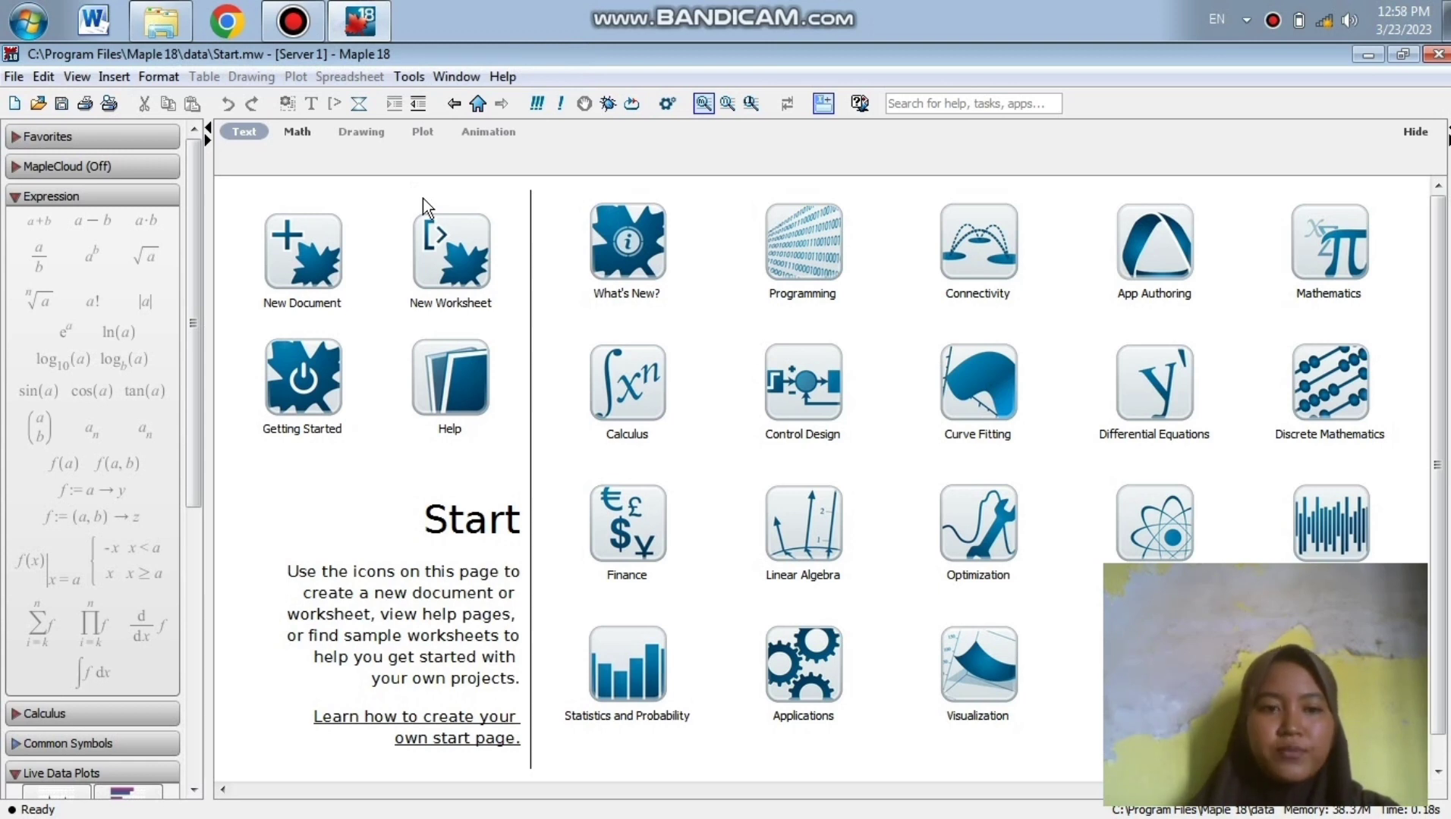
click(317, 256)
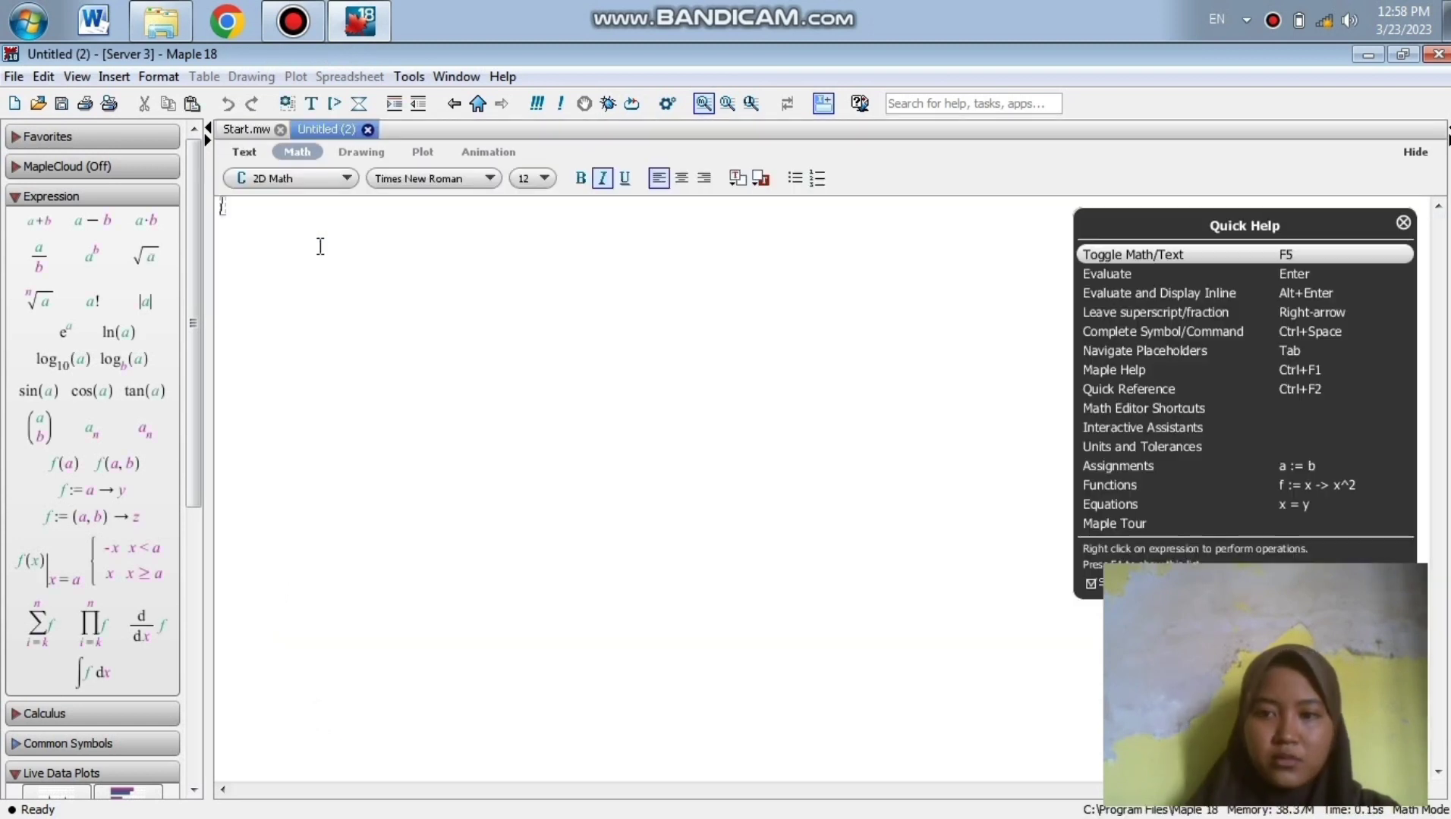
click(1405, 223)
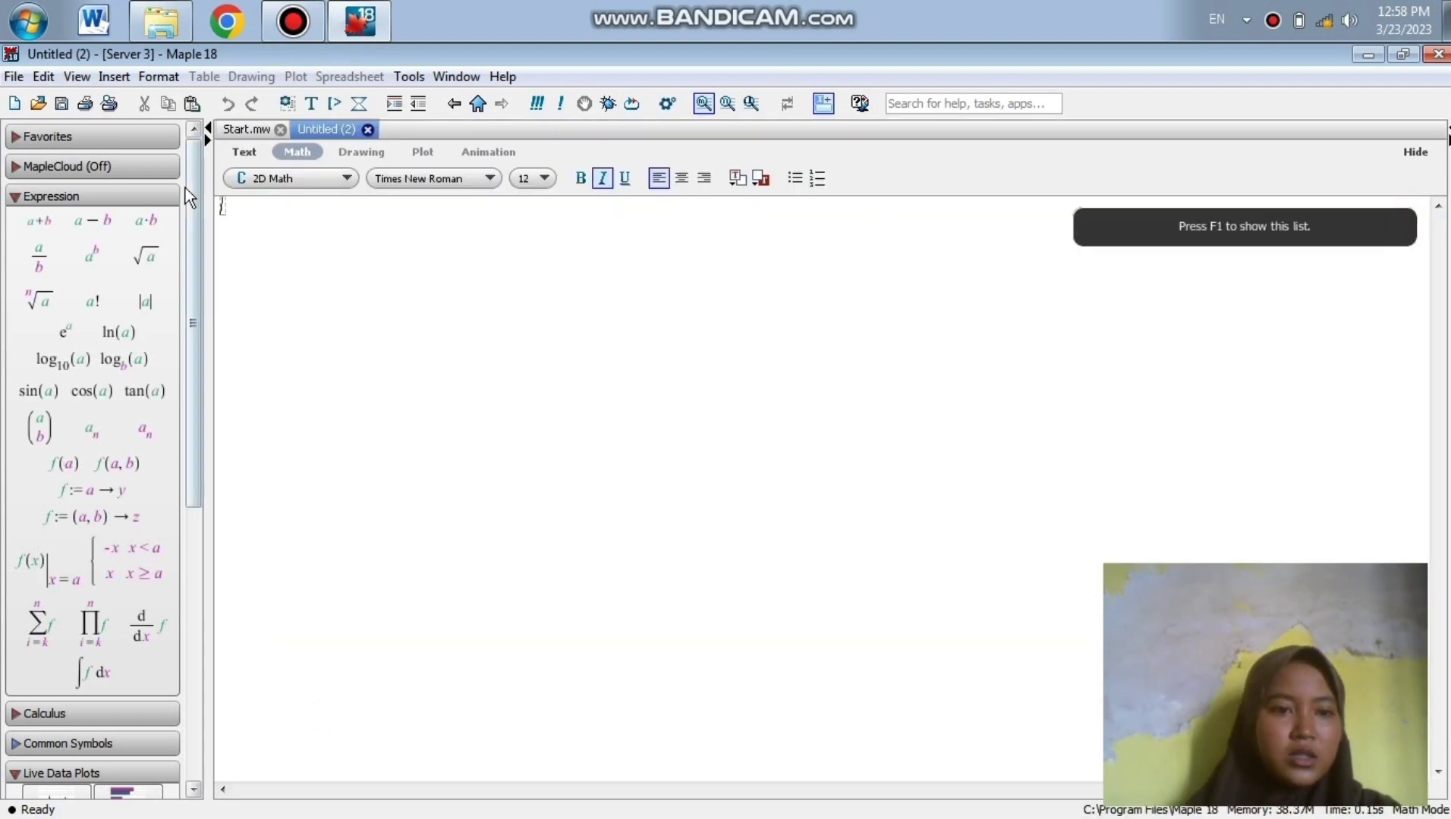
- Define the function f := (x) -> sin(x) + cos(x) on the first line of the document and evaluate it
click(251, 206)
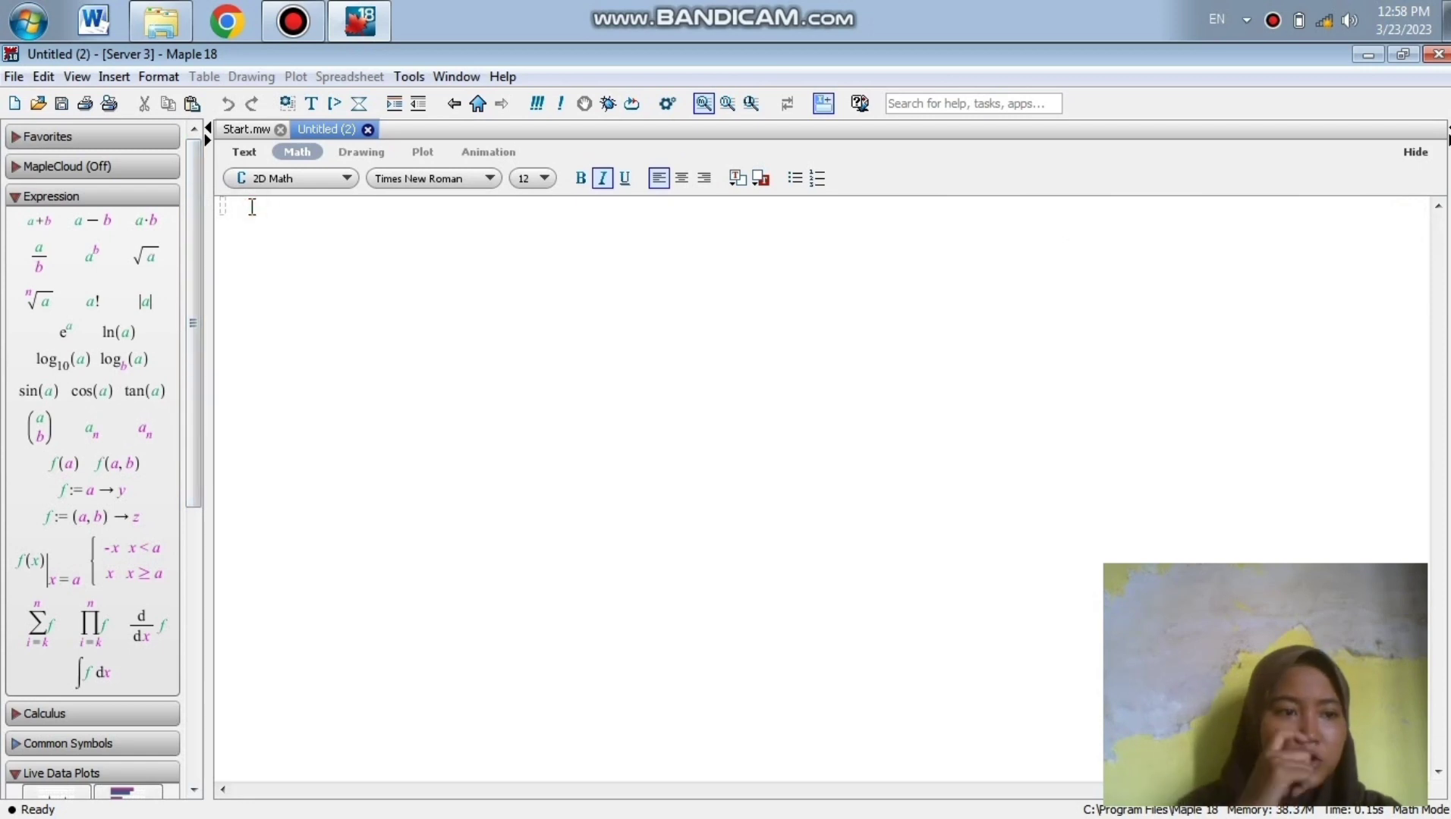
text(f)
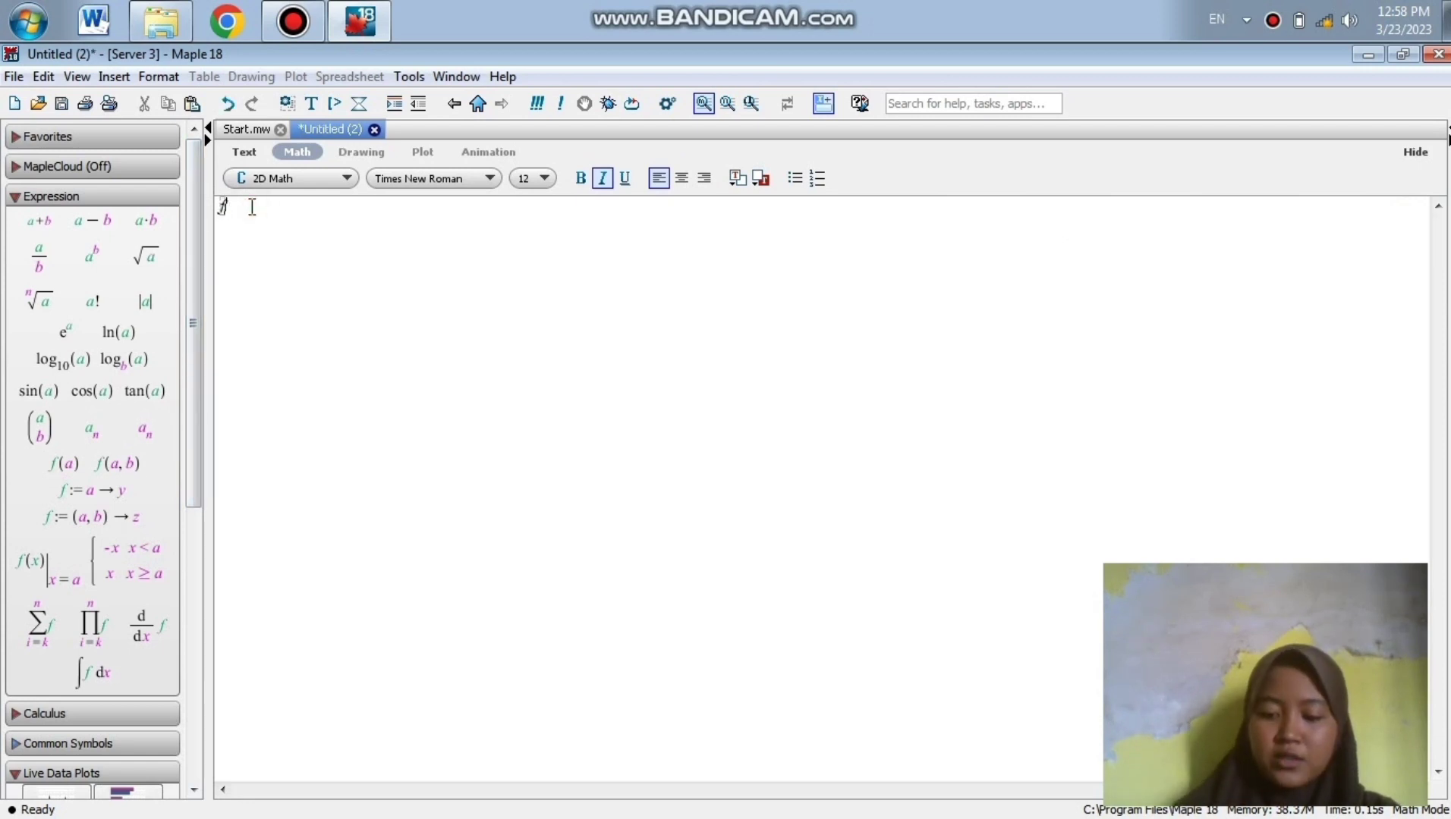
text(:=()
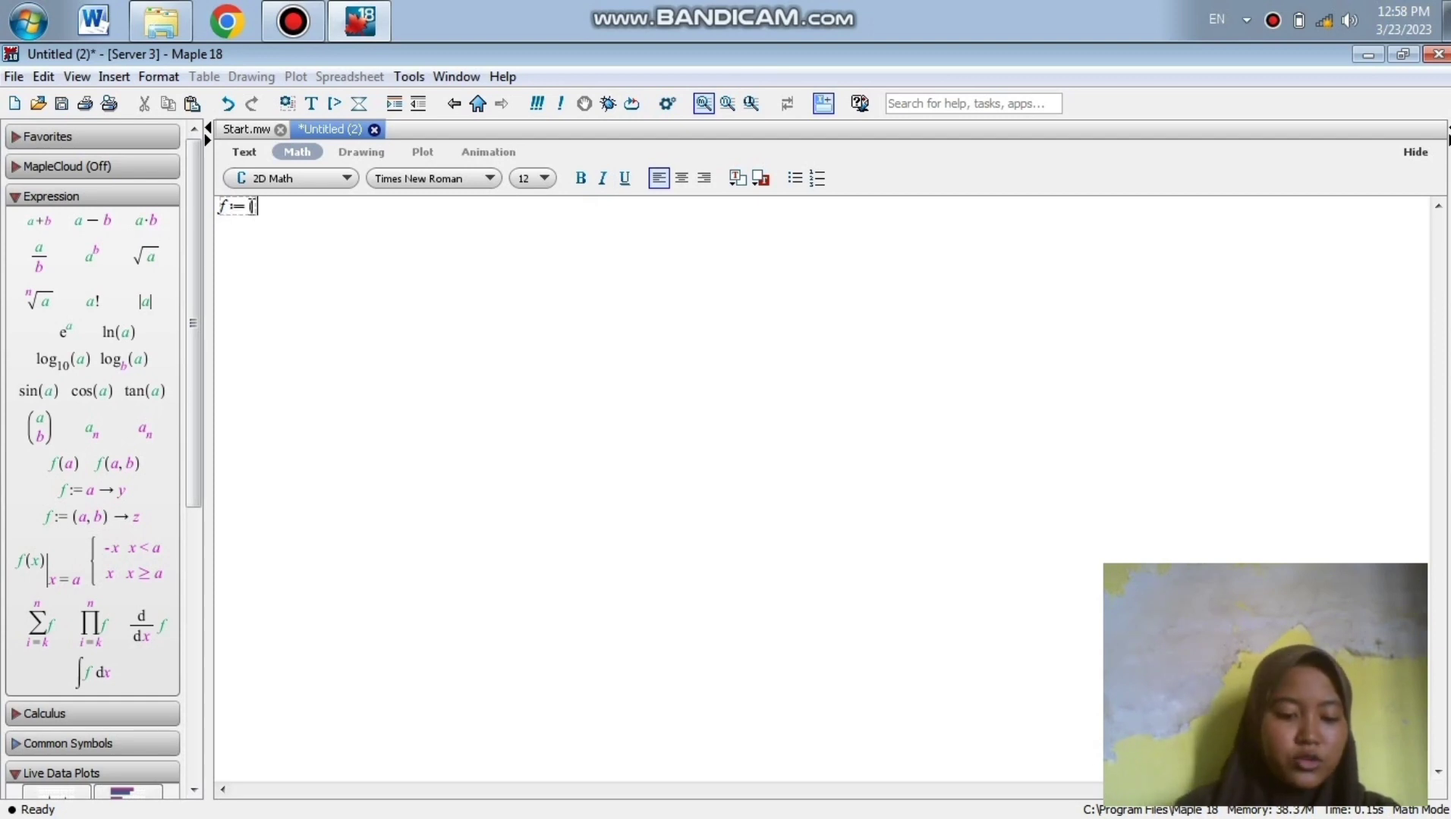
text(f(x))
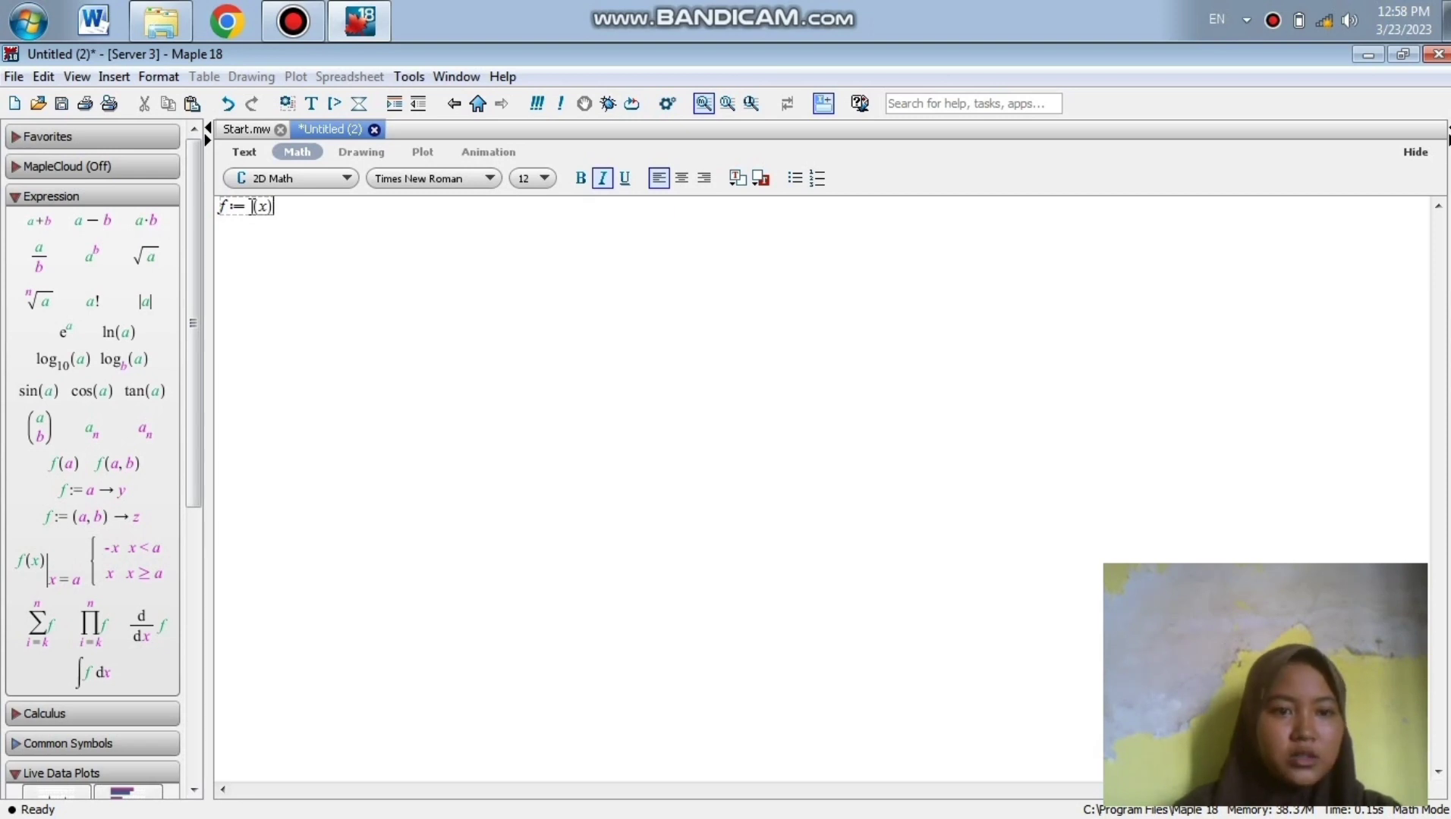
text(->)
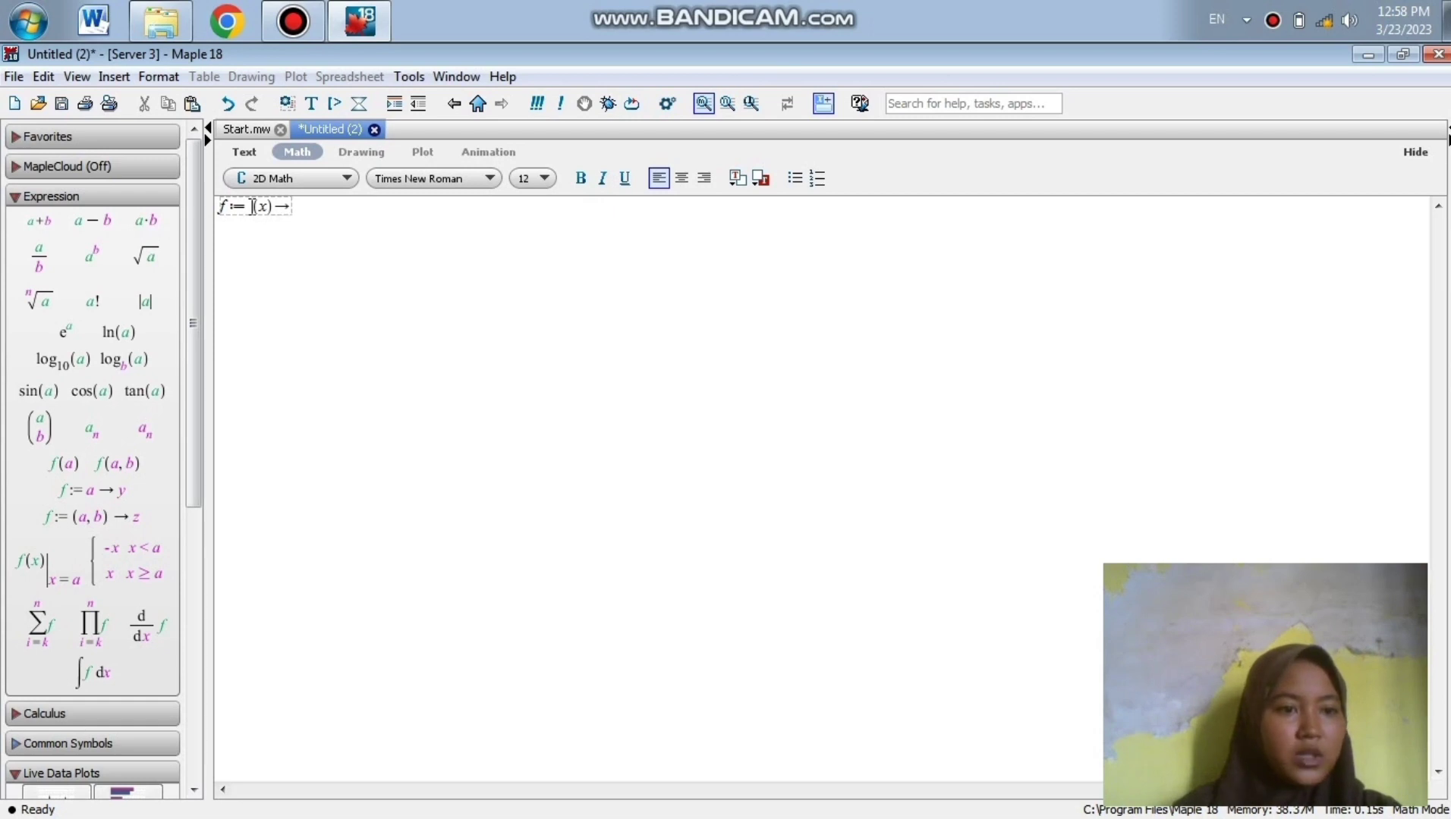
text(sin)
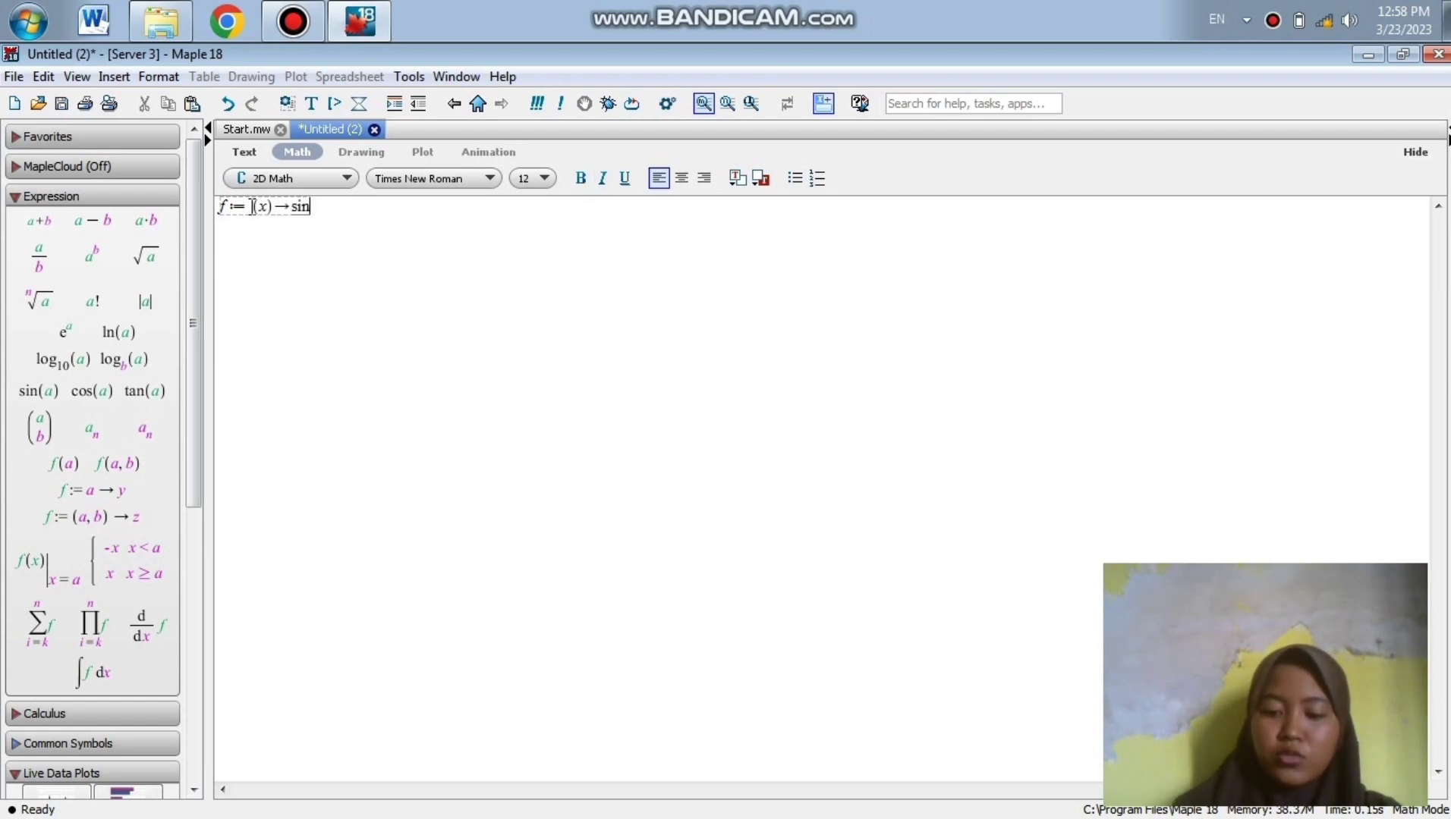
text((x))
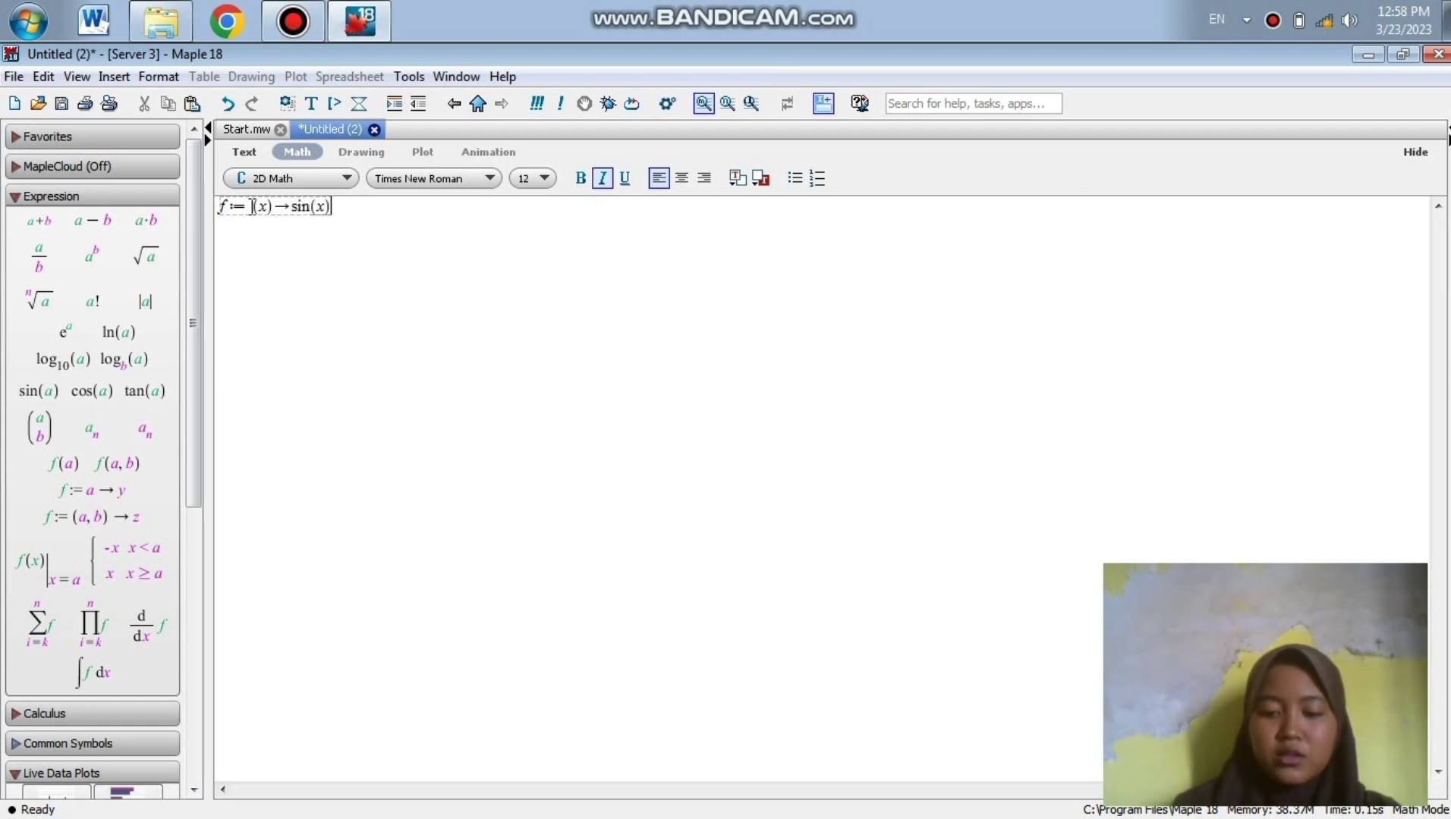
text(+)
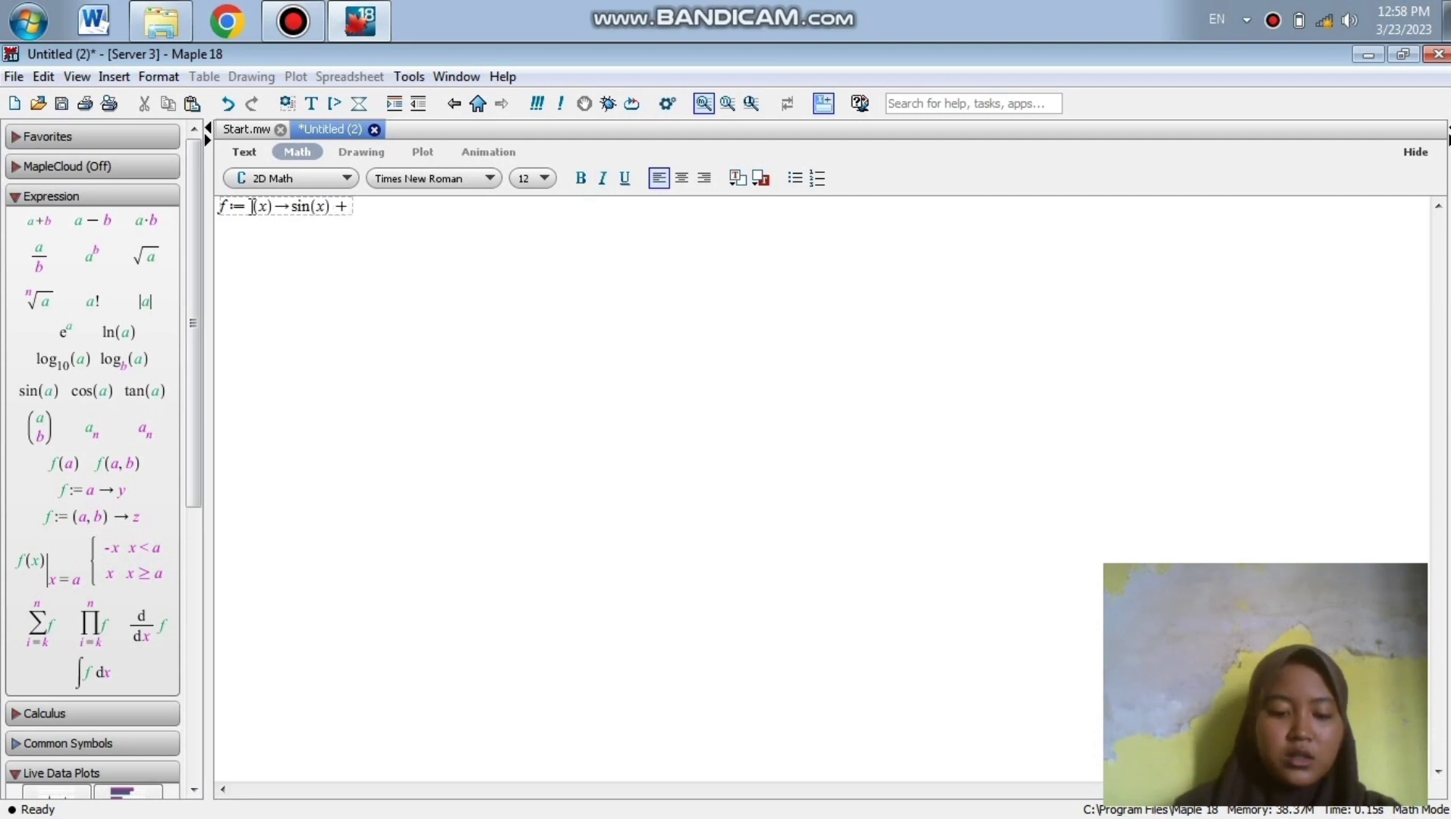
text(co)
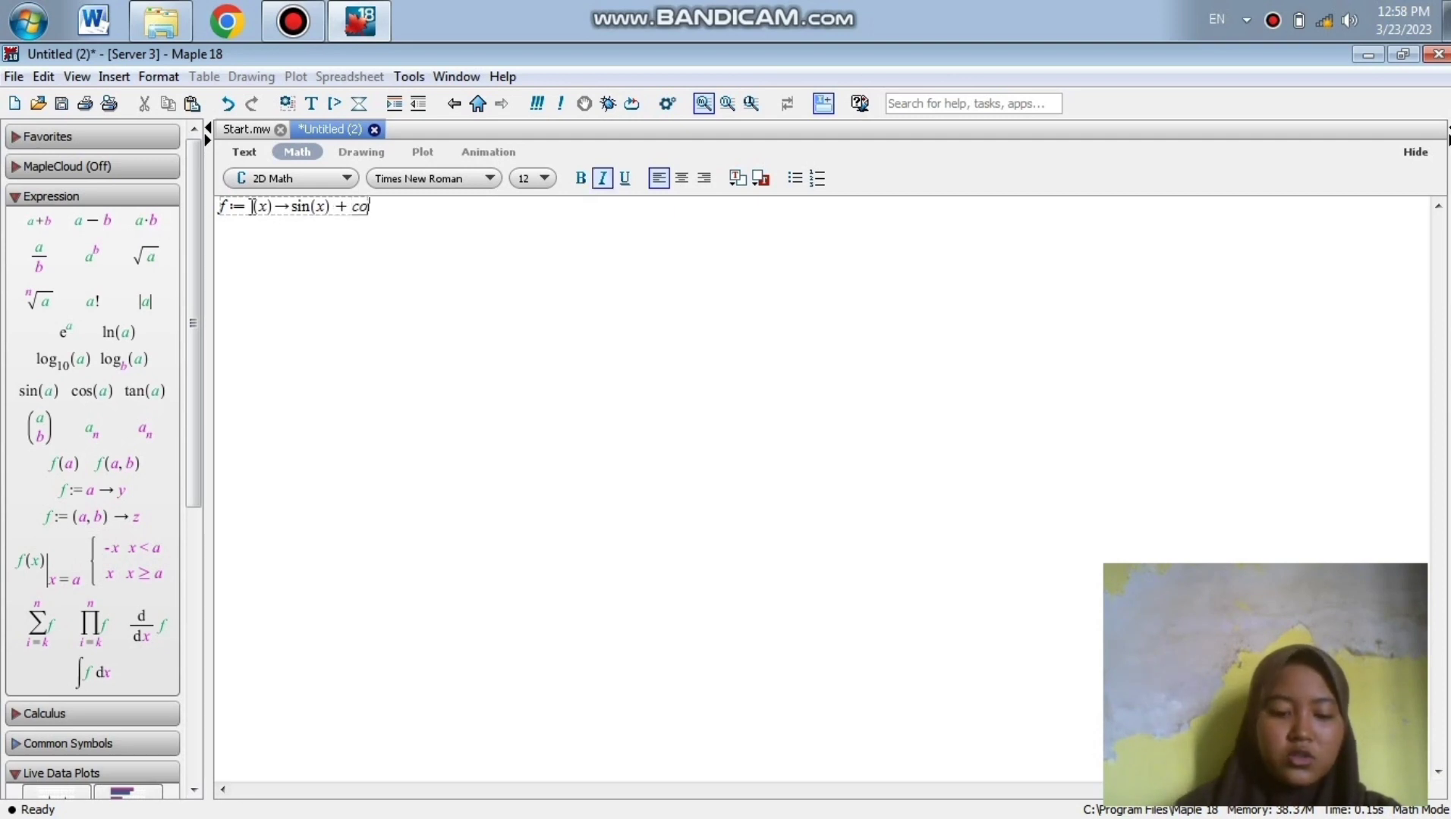
text(s()
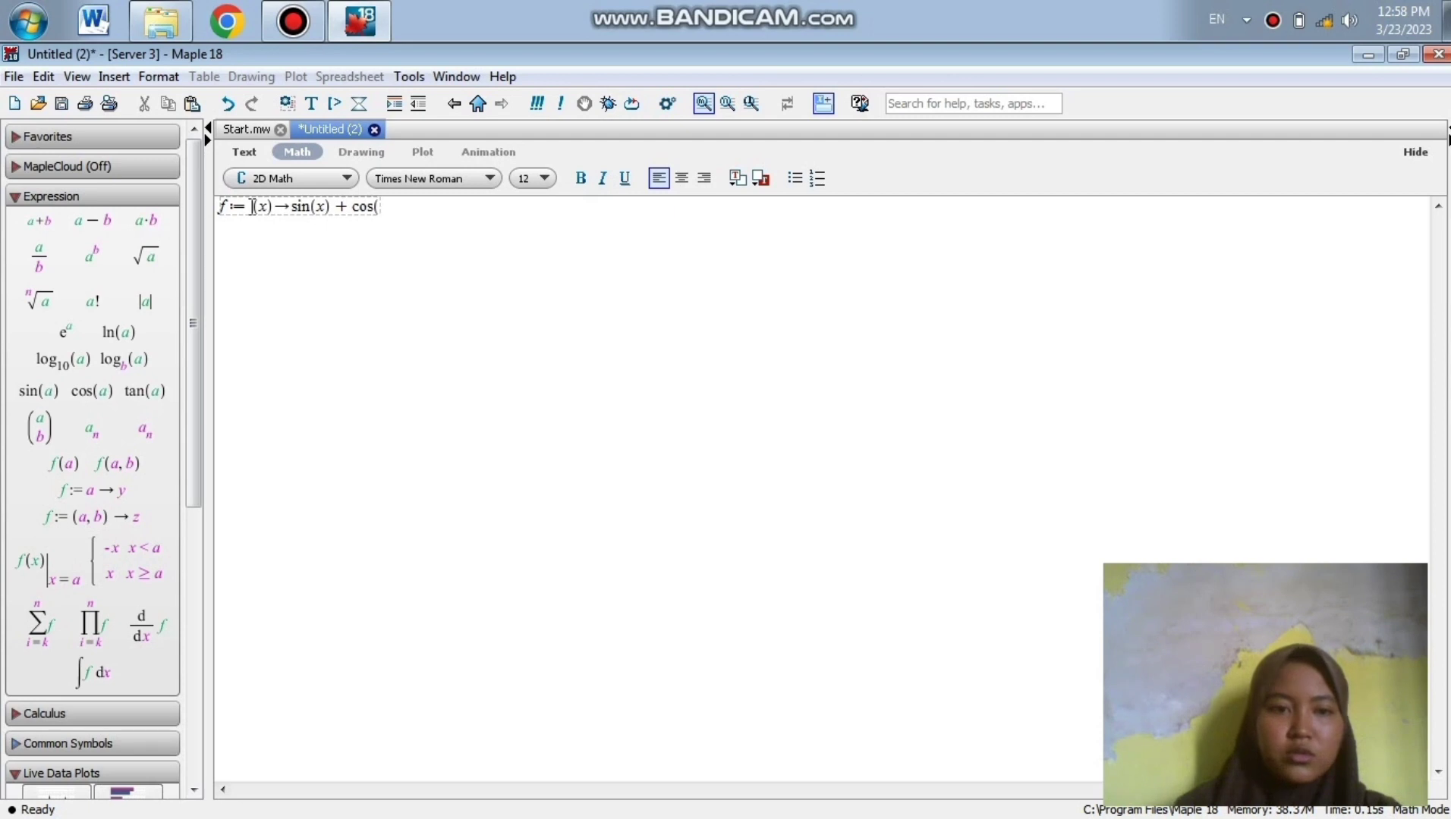
text(x))
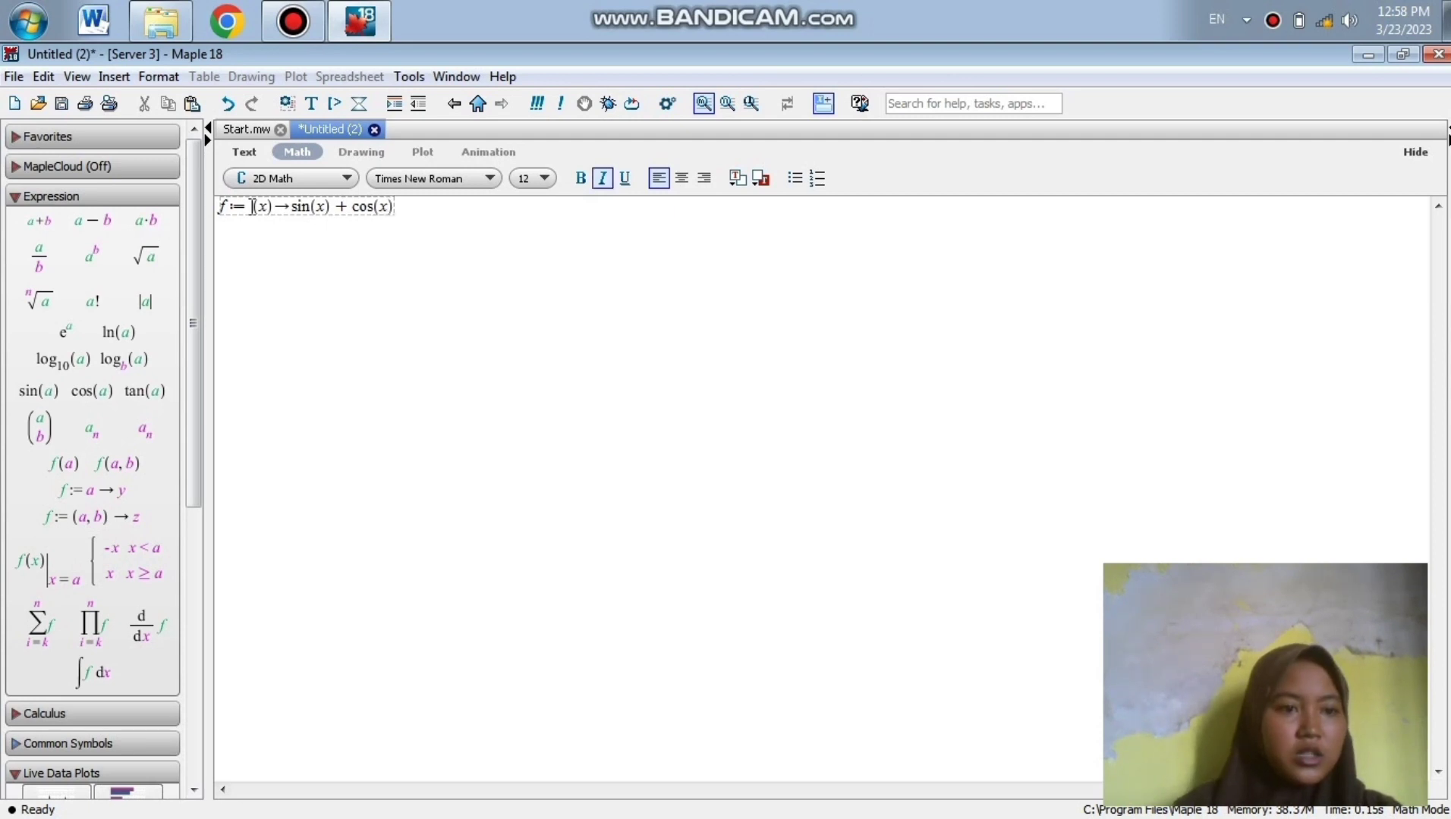
key(Return)
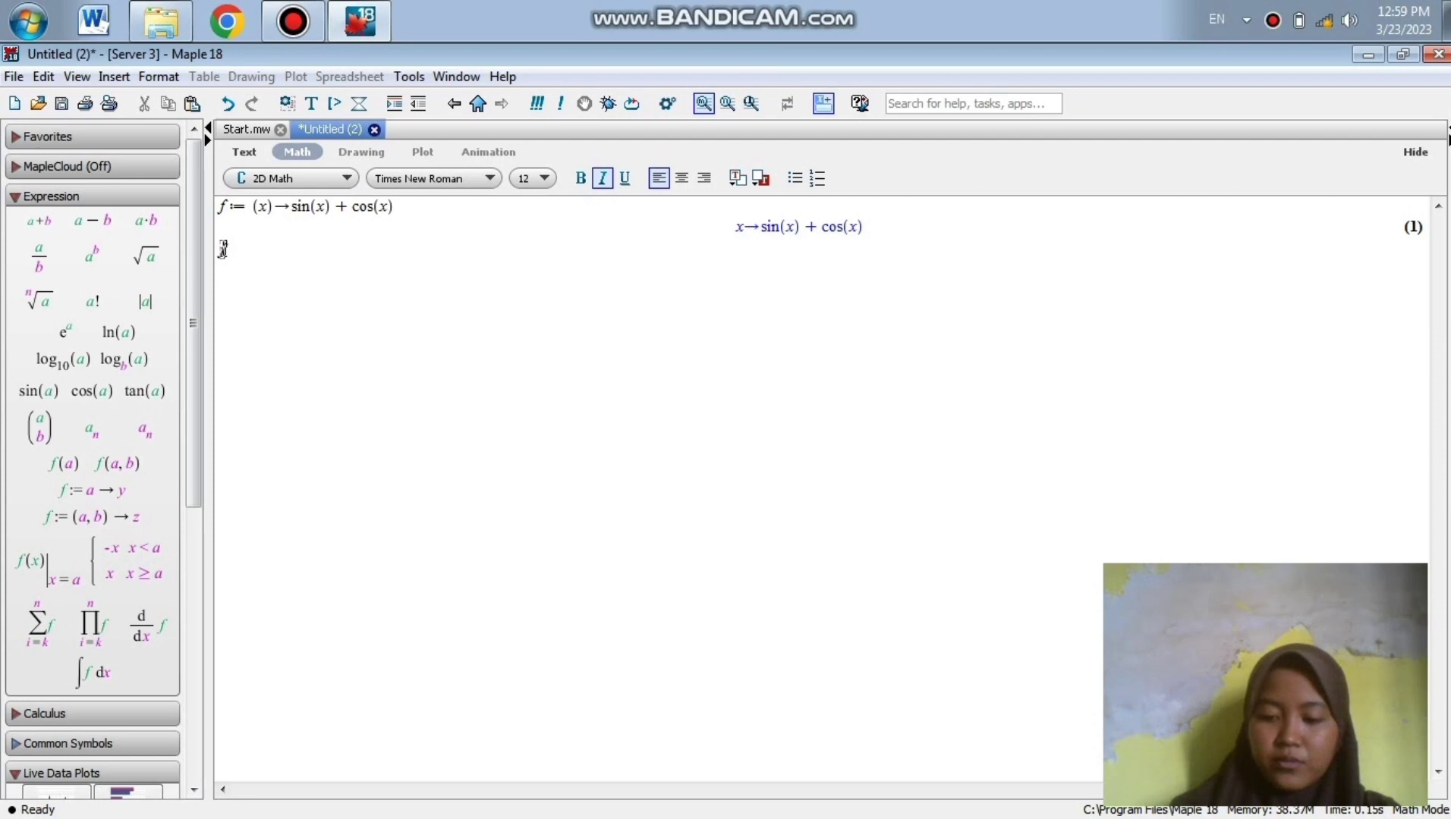
- Evaluate the function at the decimal value 2.0 by entering f(2.0) on the next line
text(()
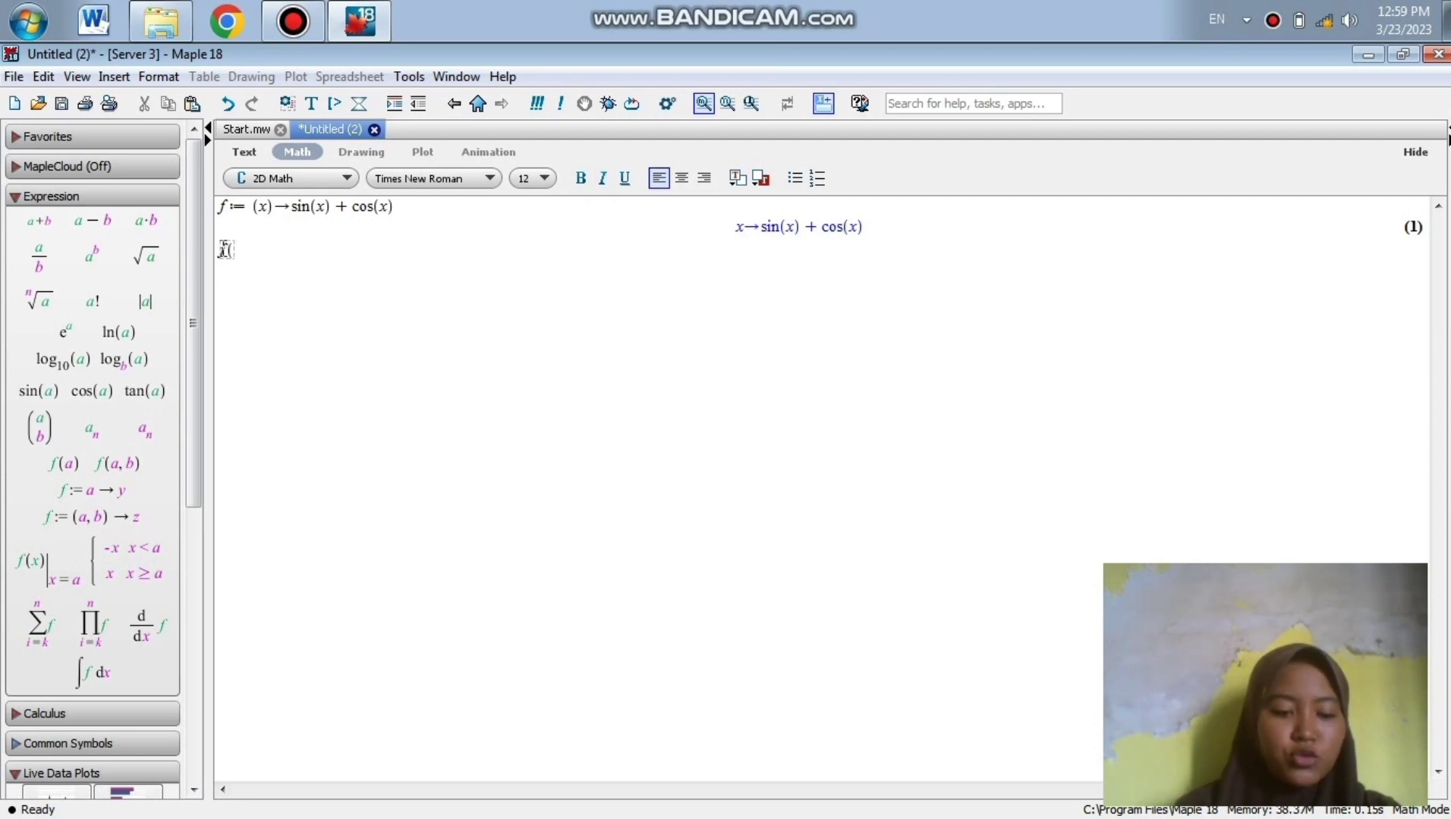
text(2.0)
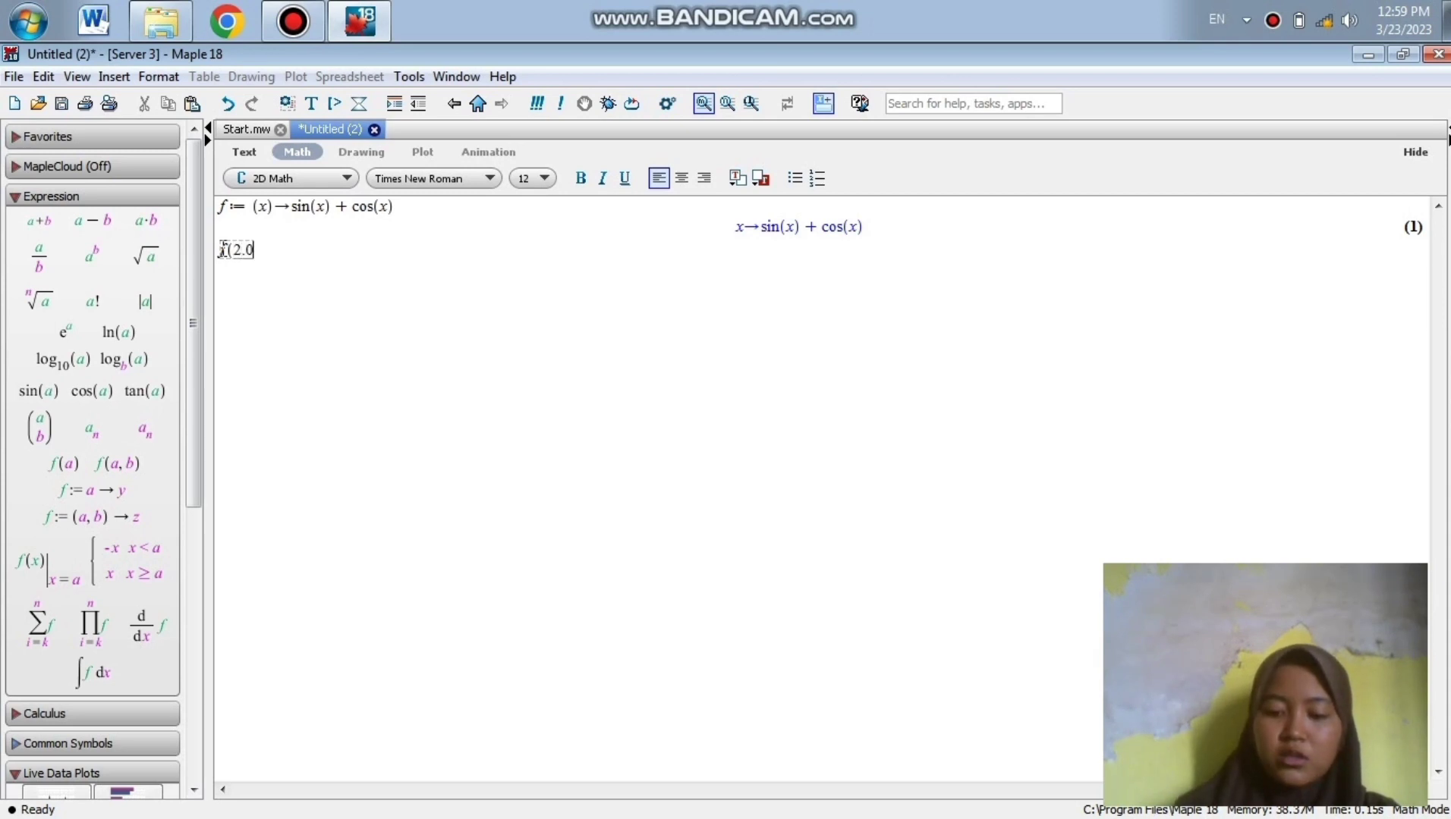
text())
key(Return)
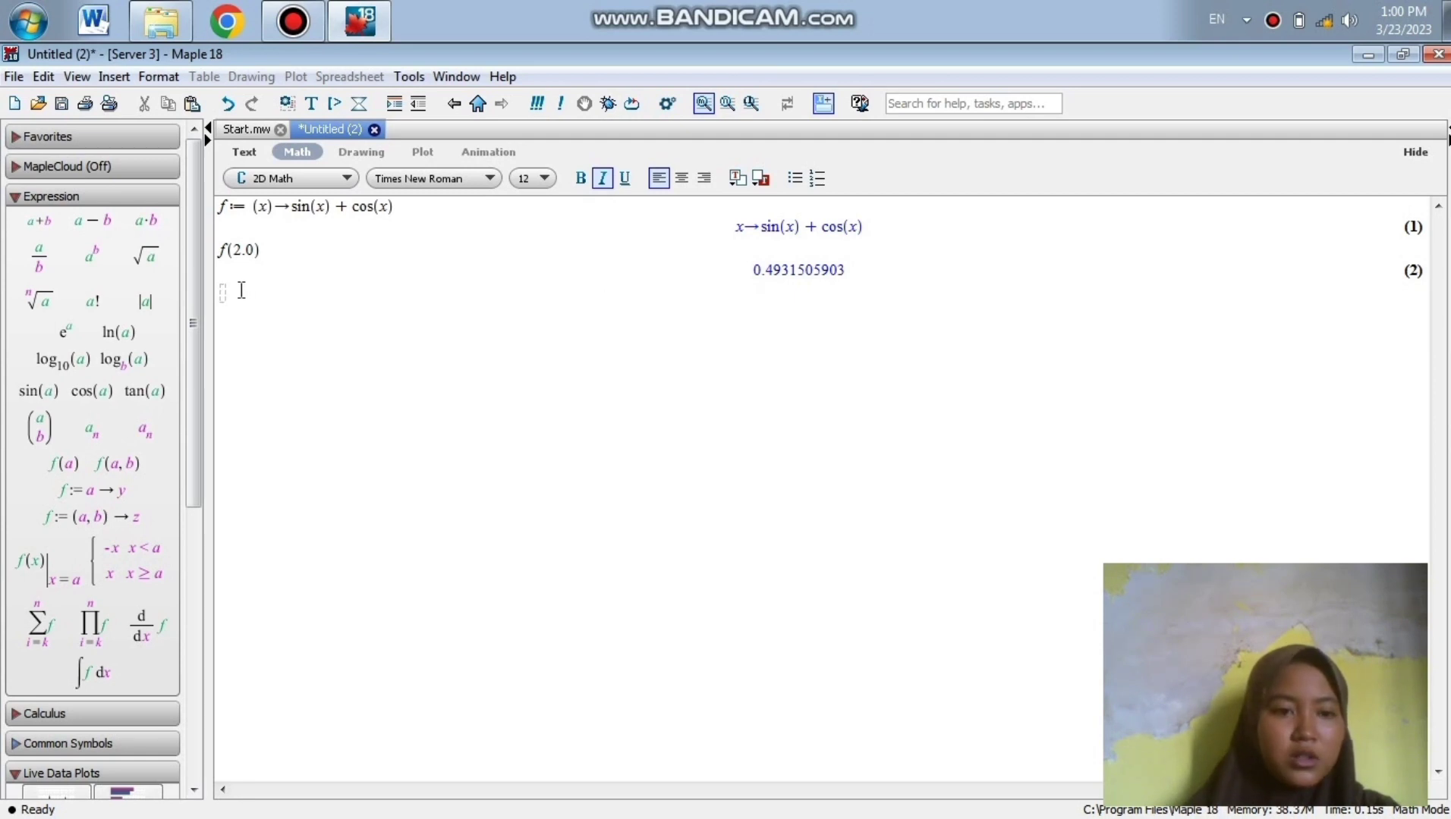
- Compute the numerical value of the function at the integer 2 with evalf(f(2))
text(e)
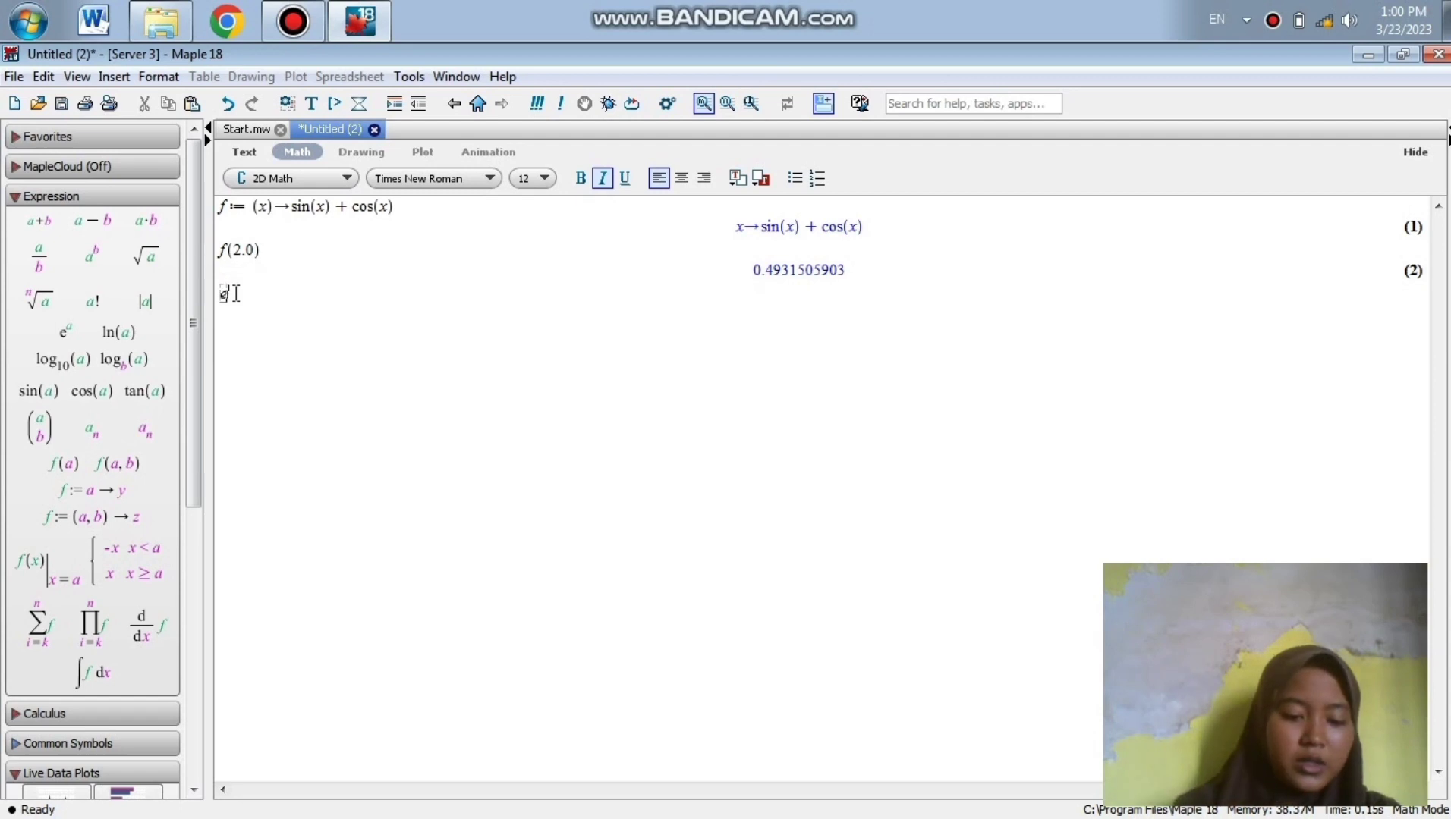
text(valf)
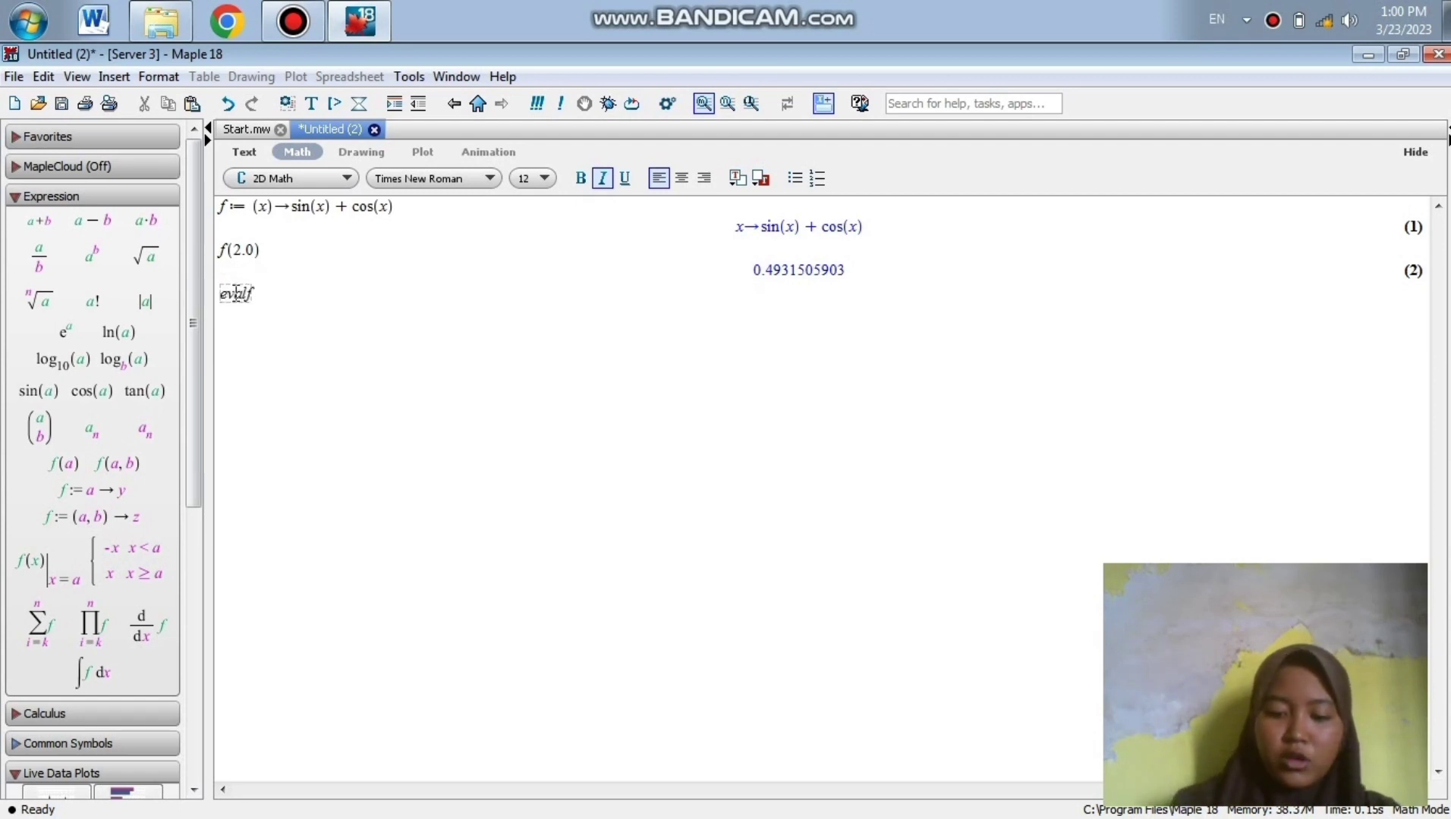
text(()
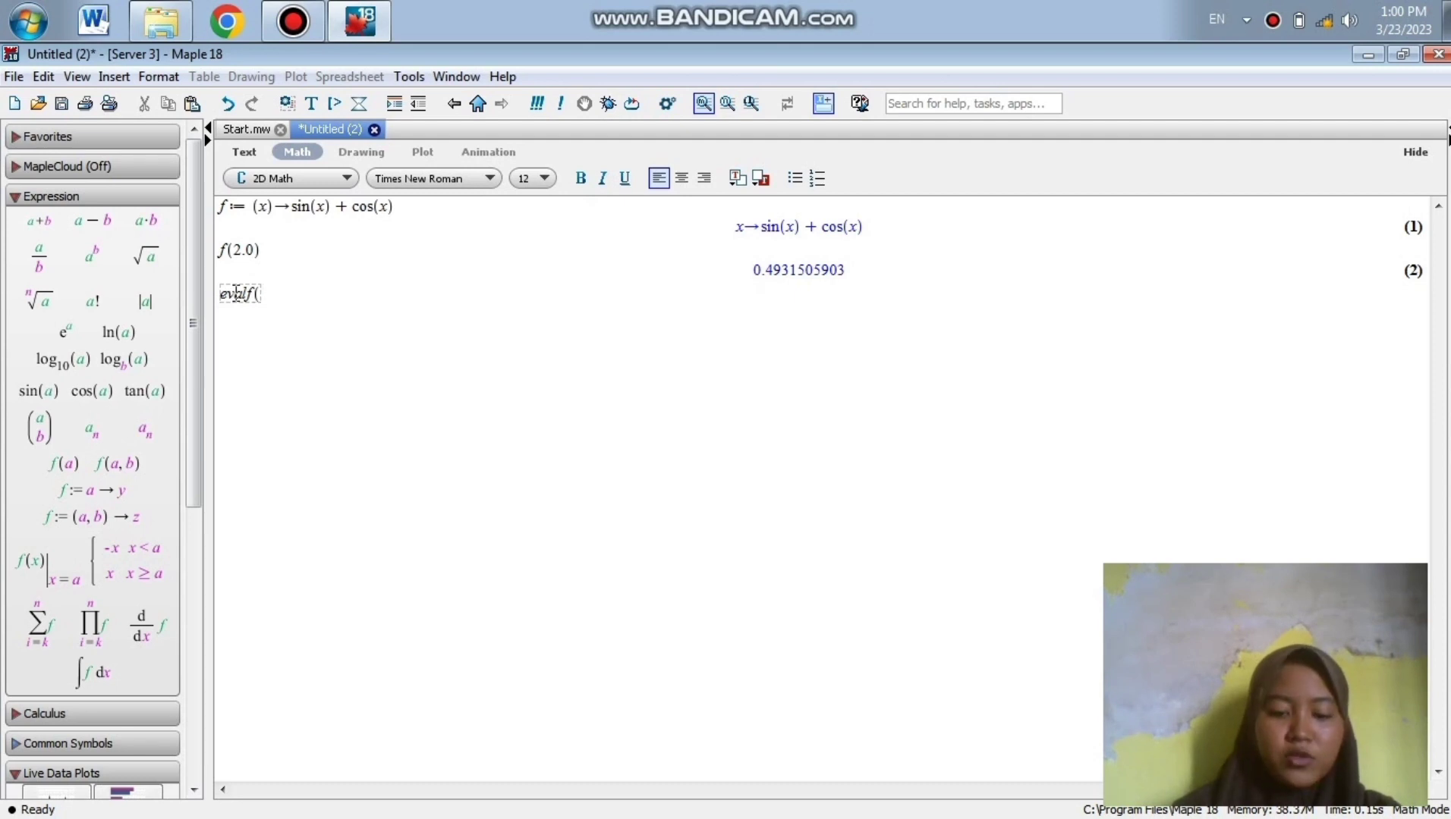
text(f)
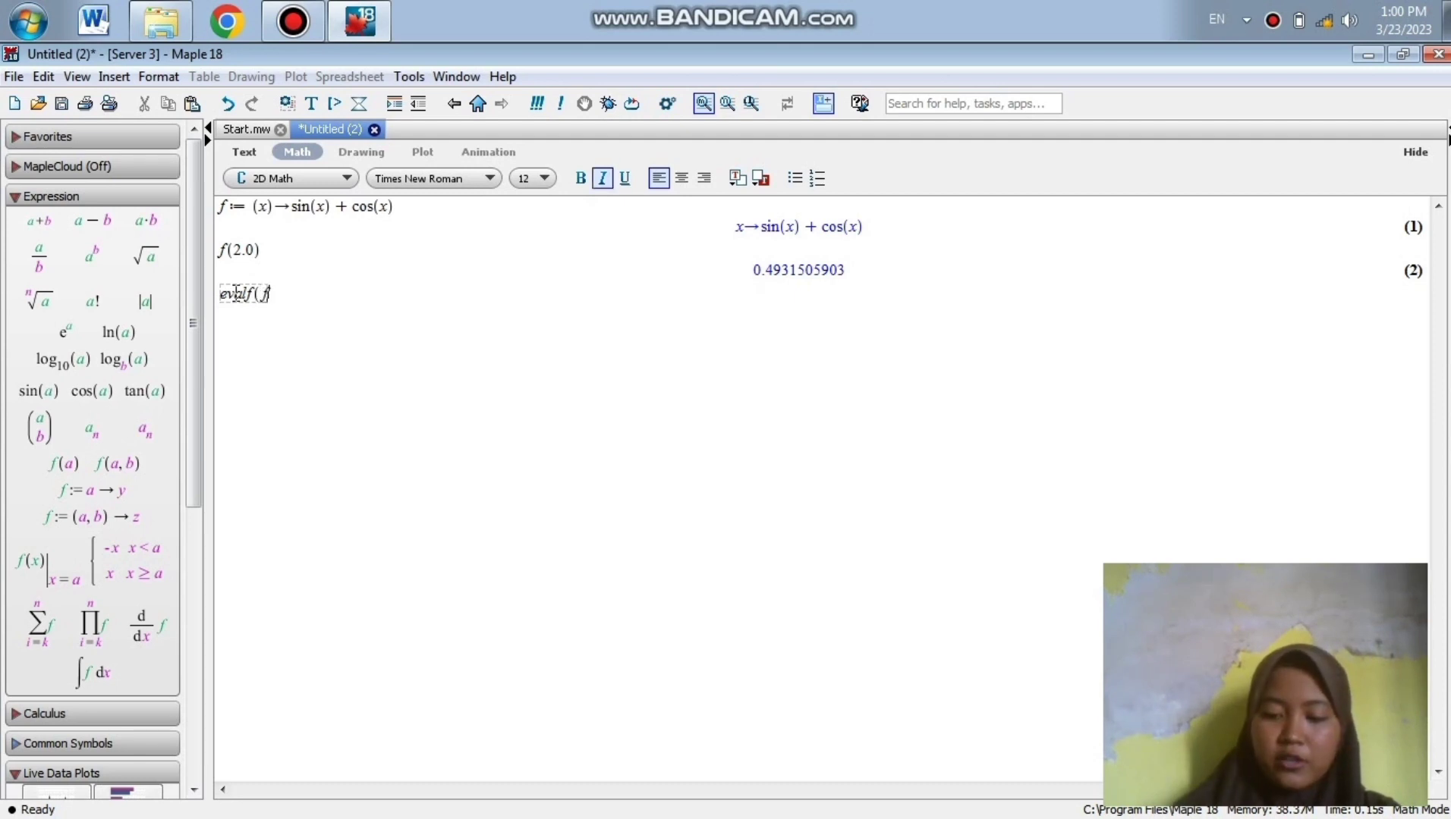
text(()
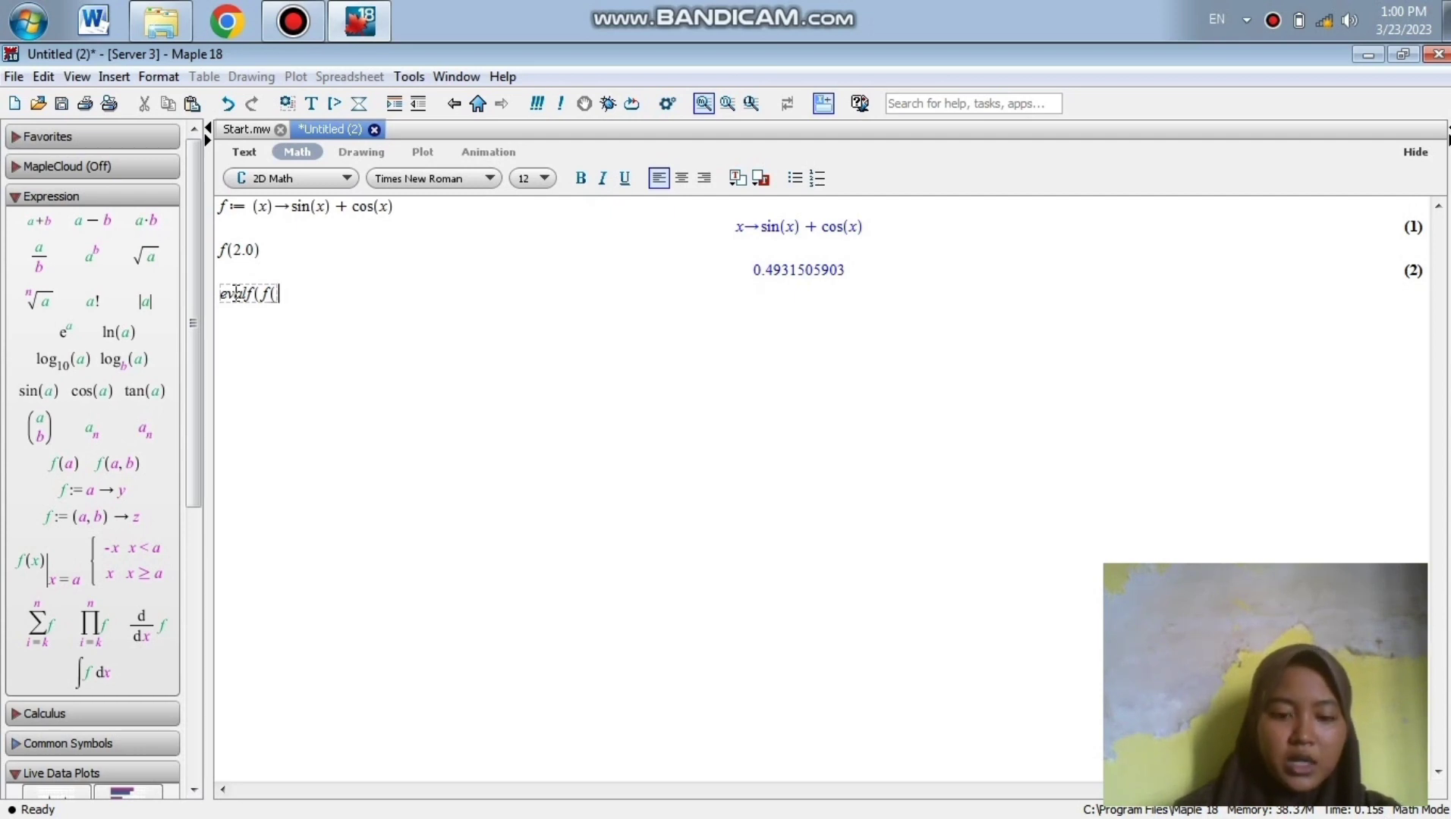
text(2)))
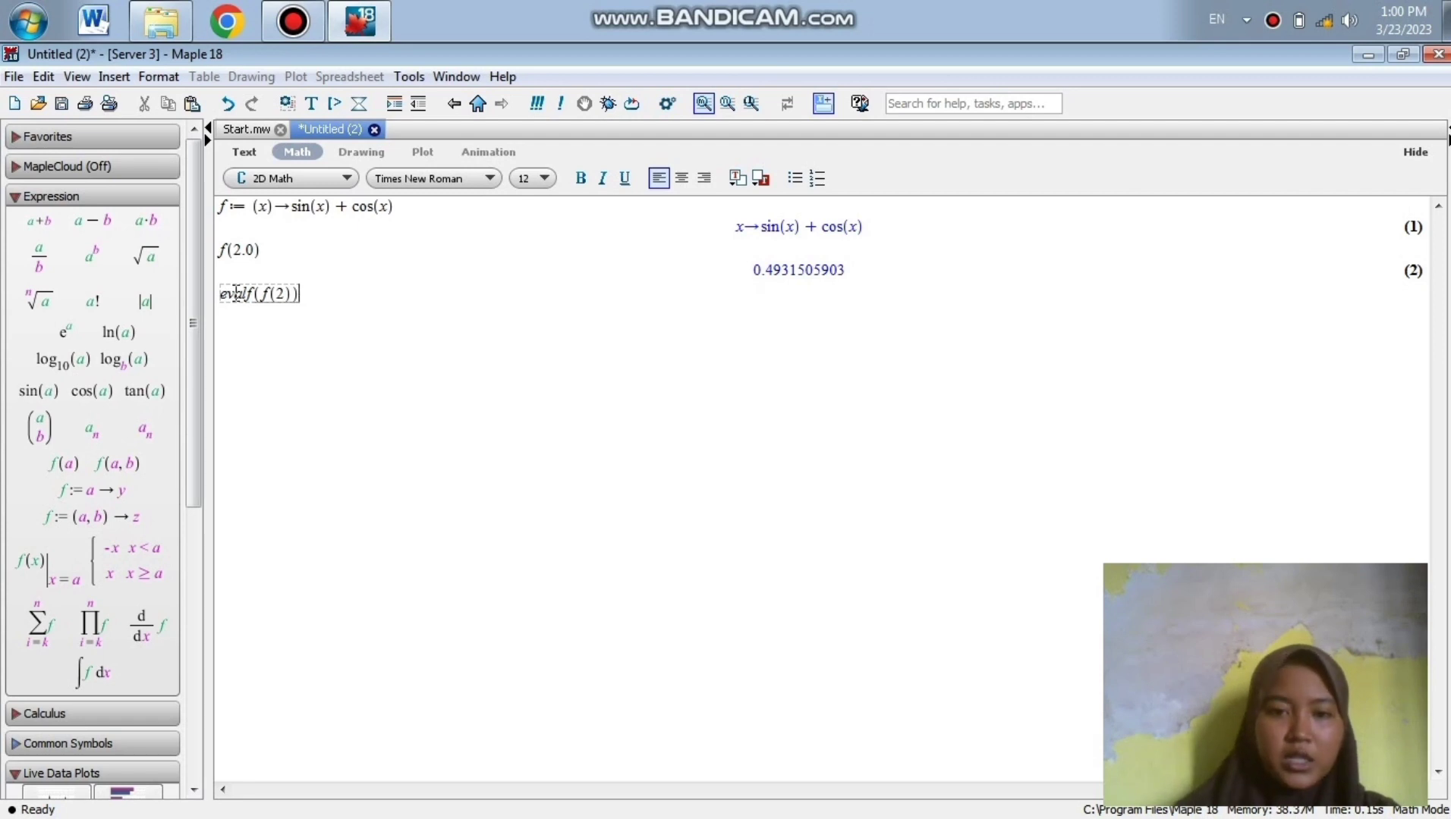
key(Return)
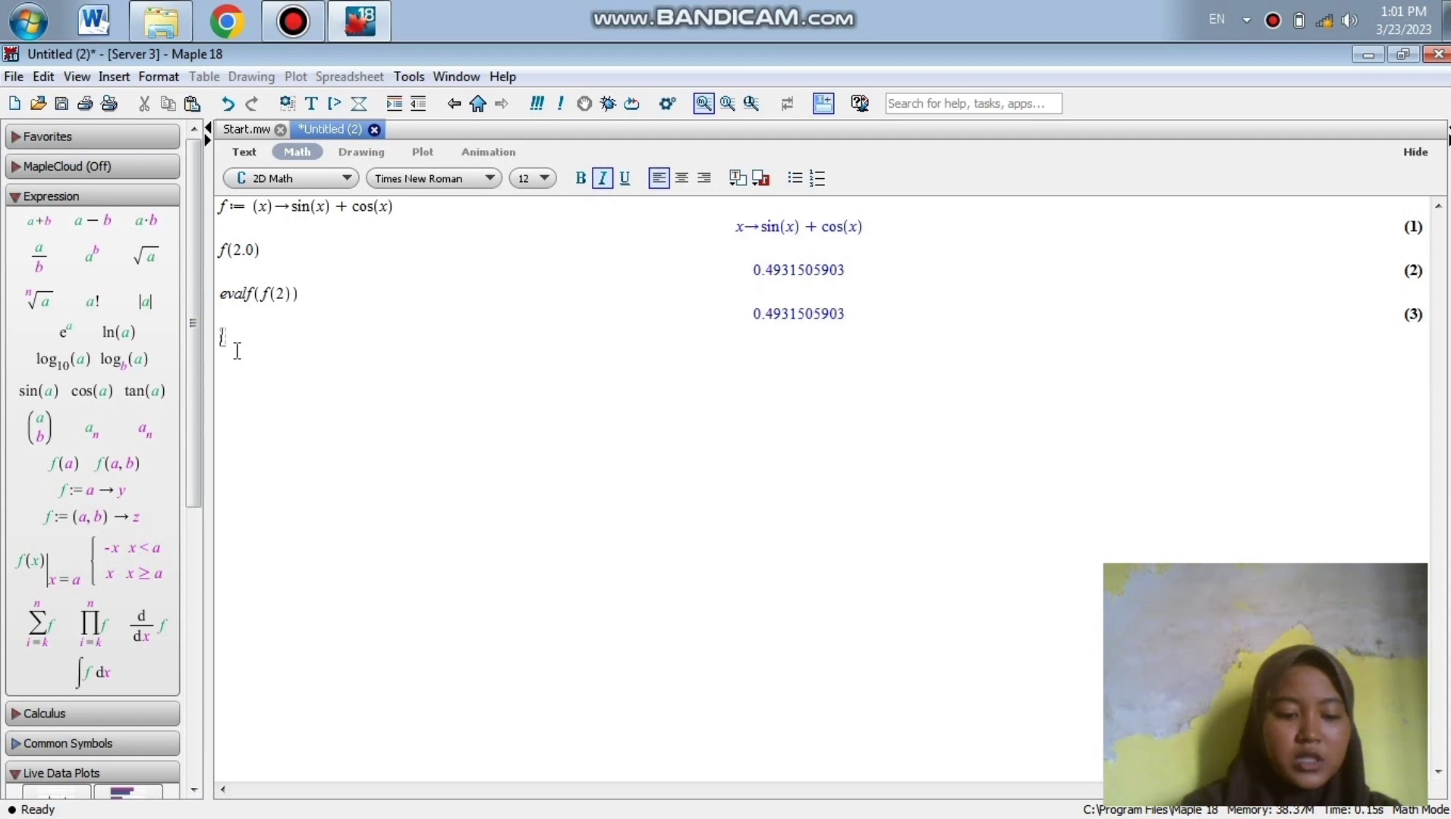
- Set the numeric precision to seven digits by evaluating Digits := 7
text(Digits )
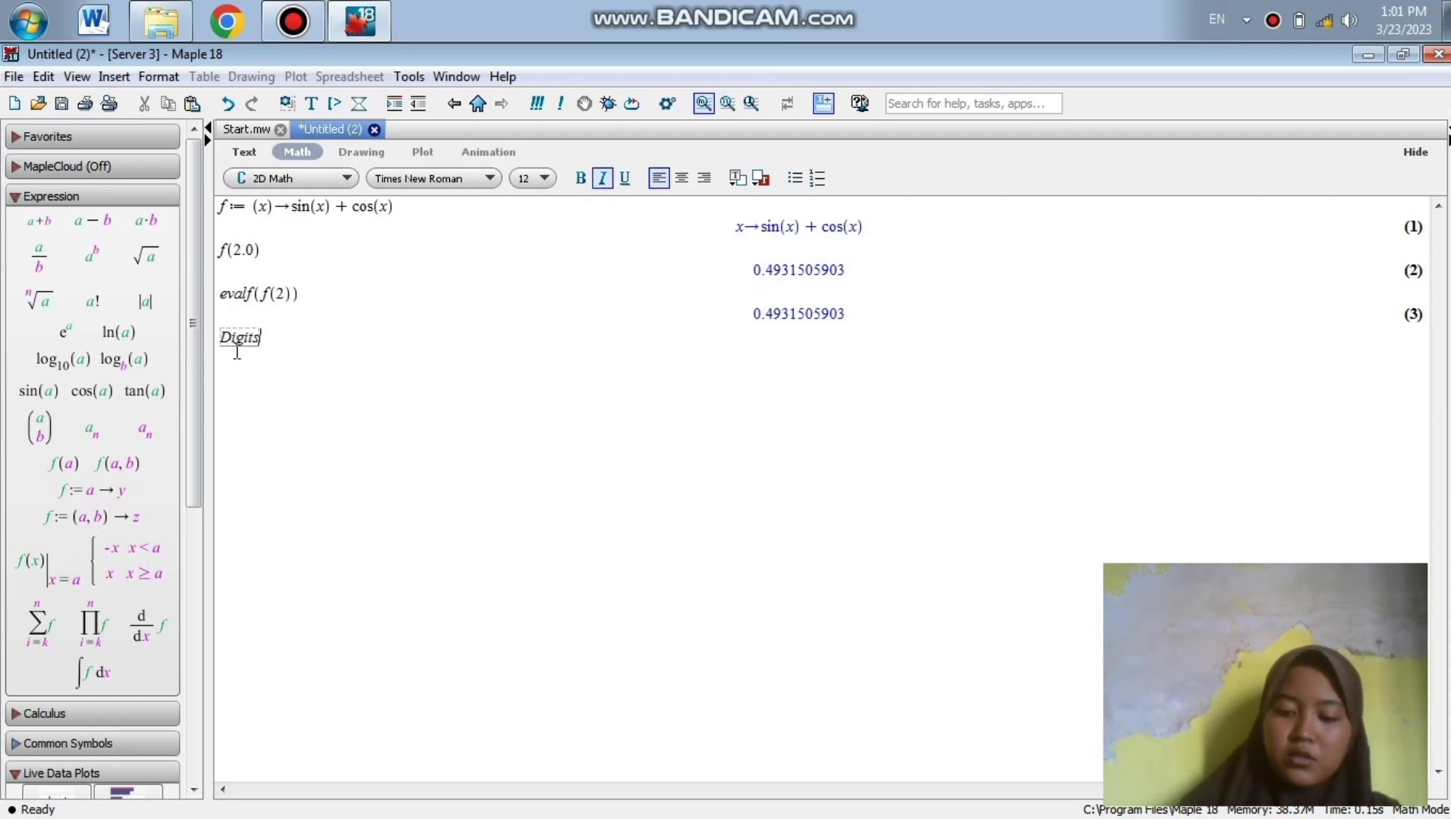
text(: +)
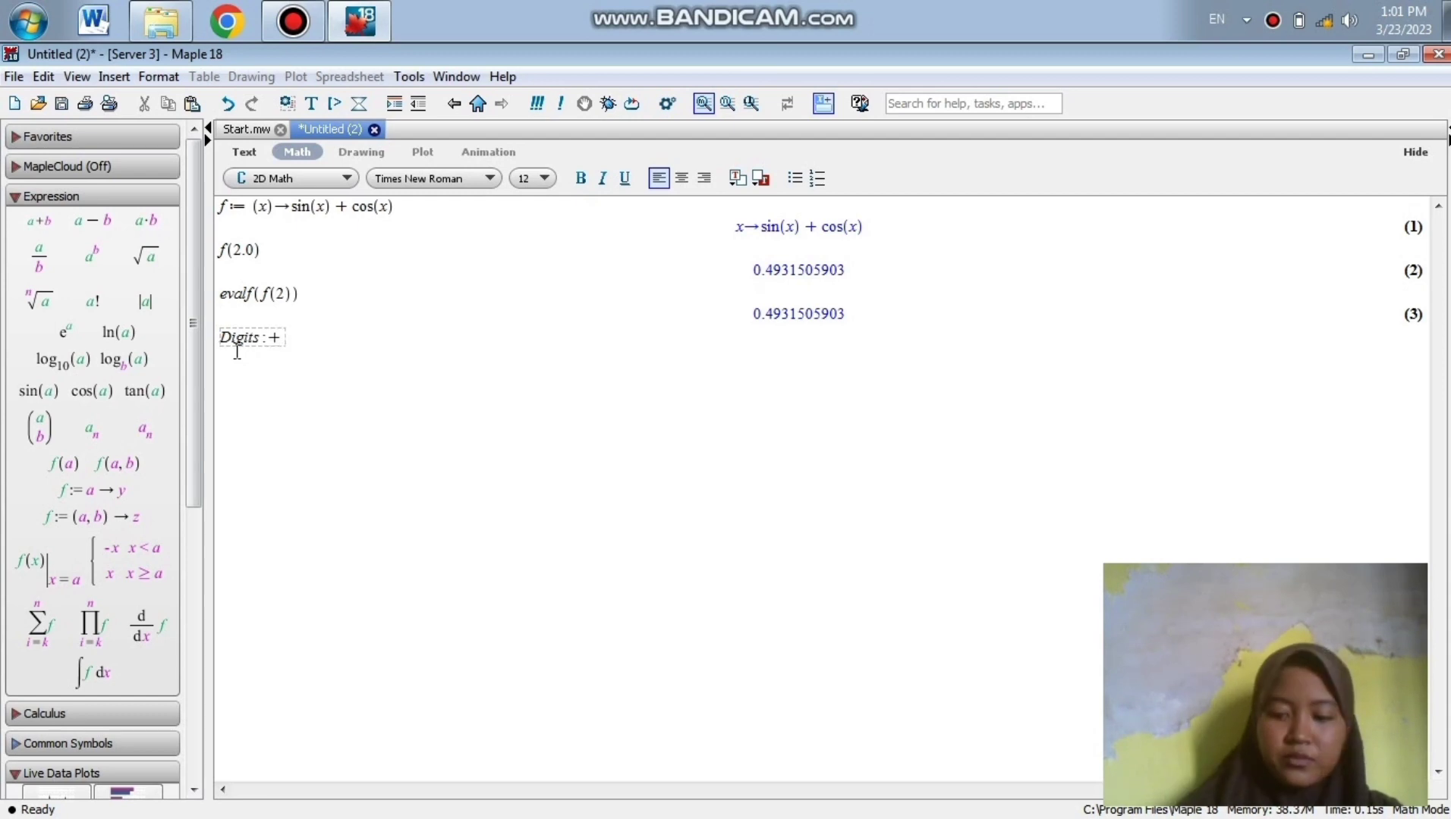
key(BackSpace)
text(= )
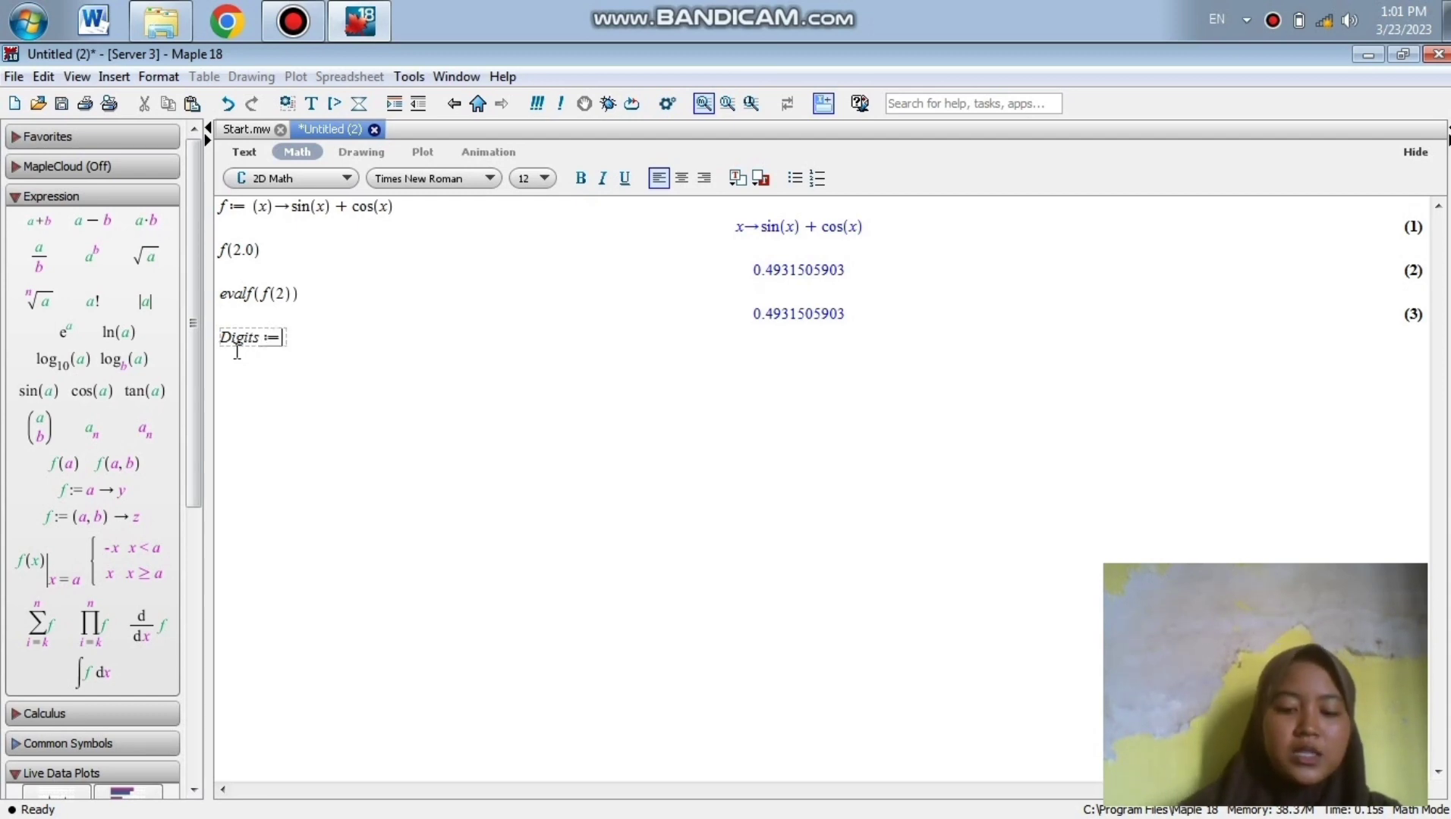
text(7)
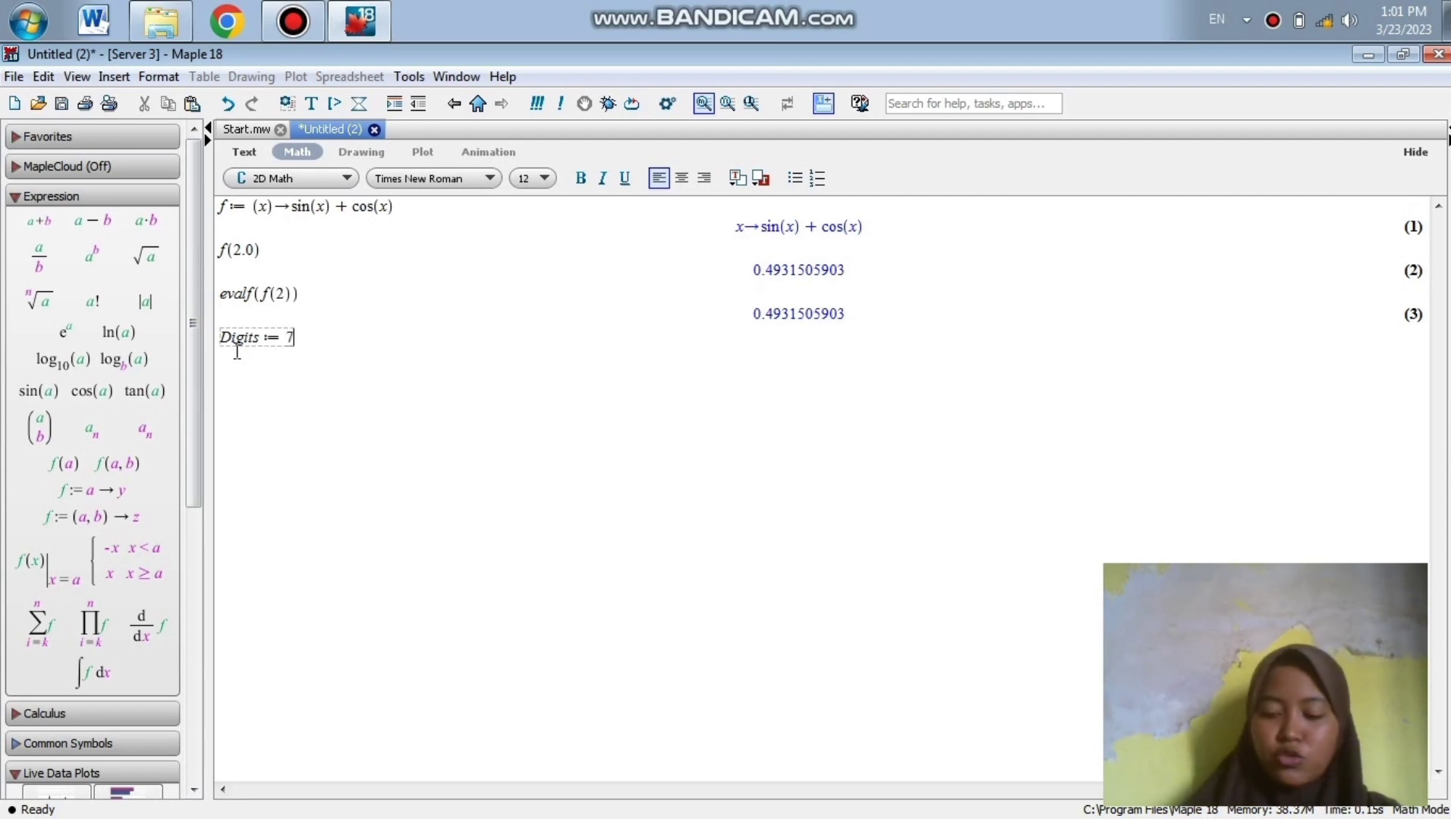
key(Return)
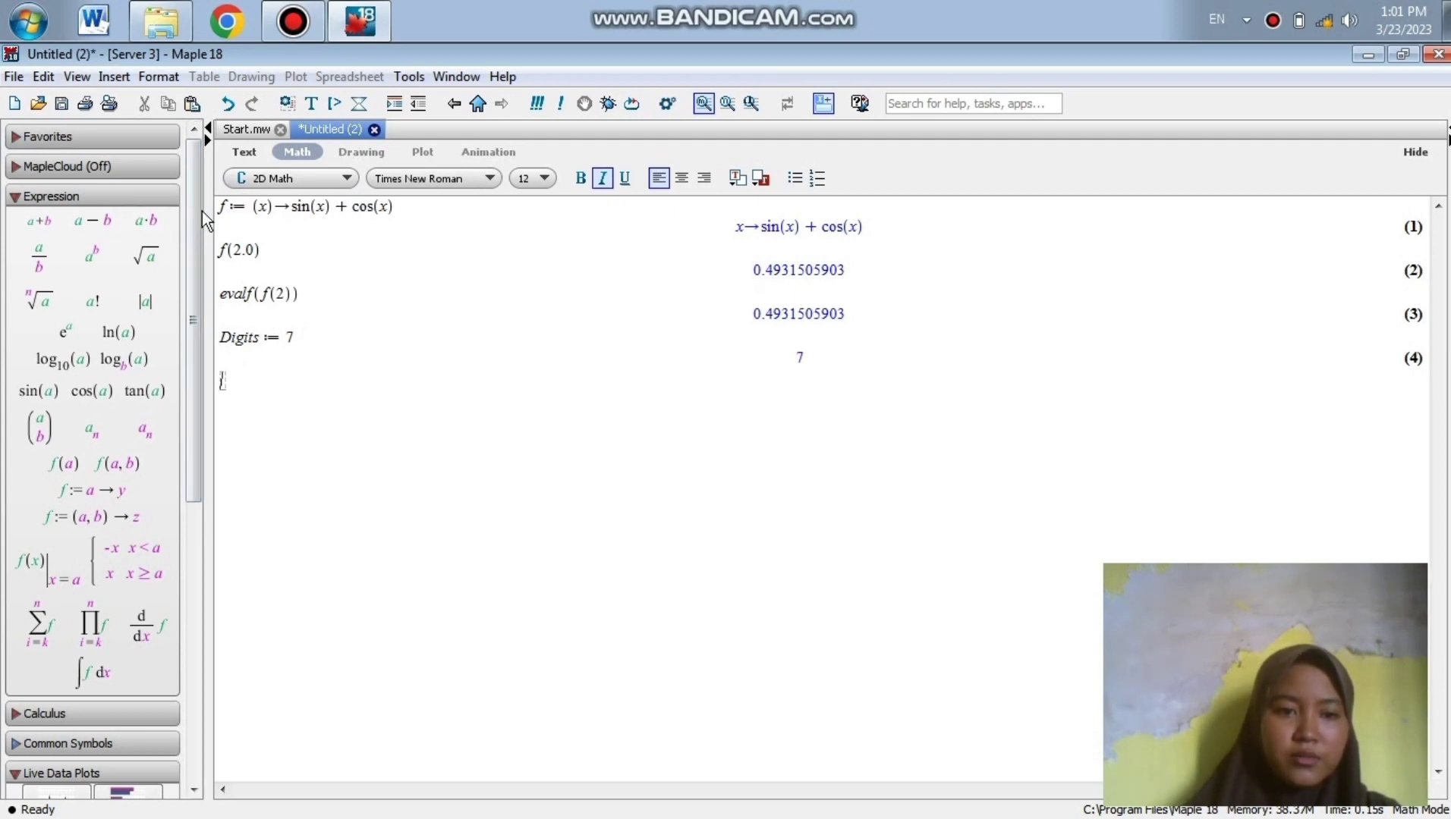
- Define the function f := (x) -> sin(x) + cos(x) again below the Digits line and evaluate it
text(f:=)
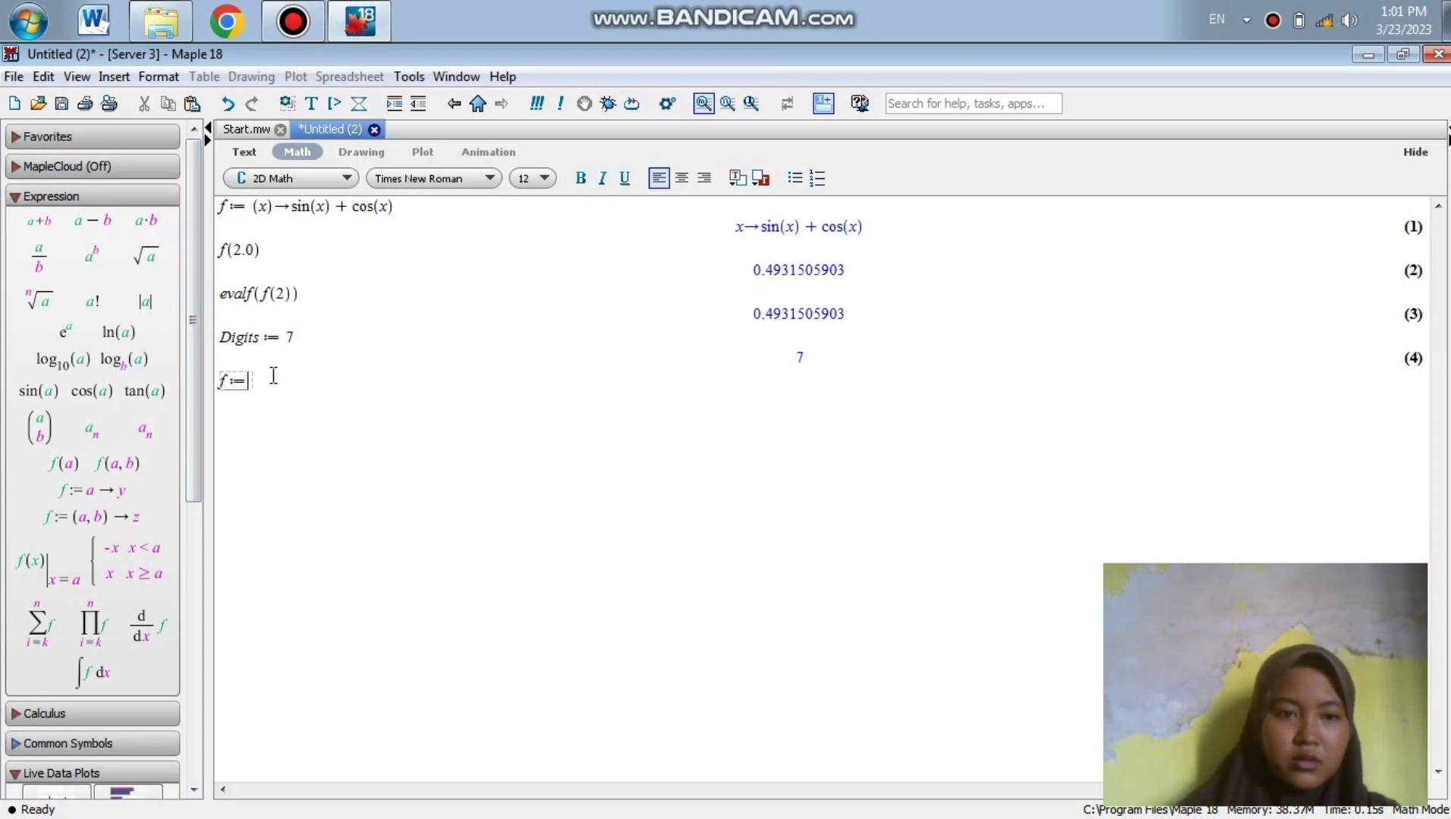
text((x)
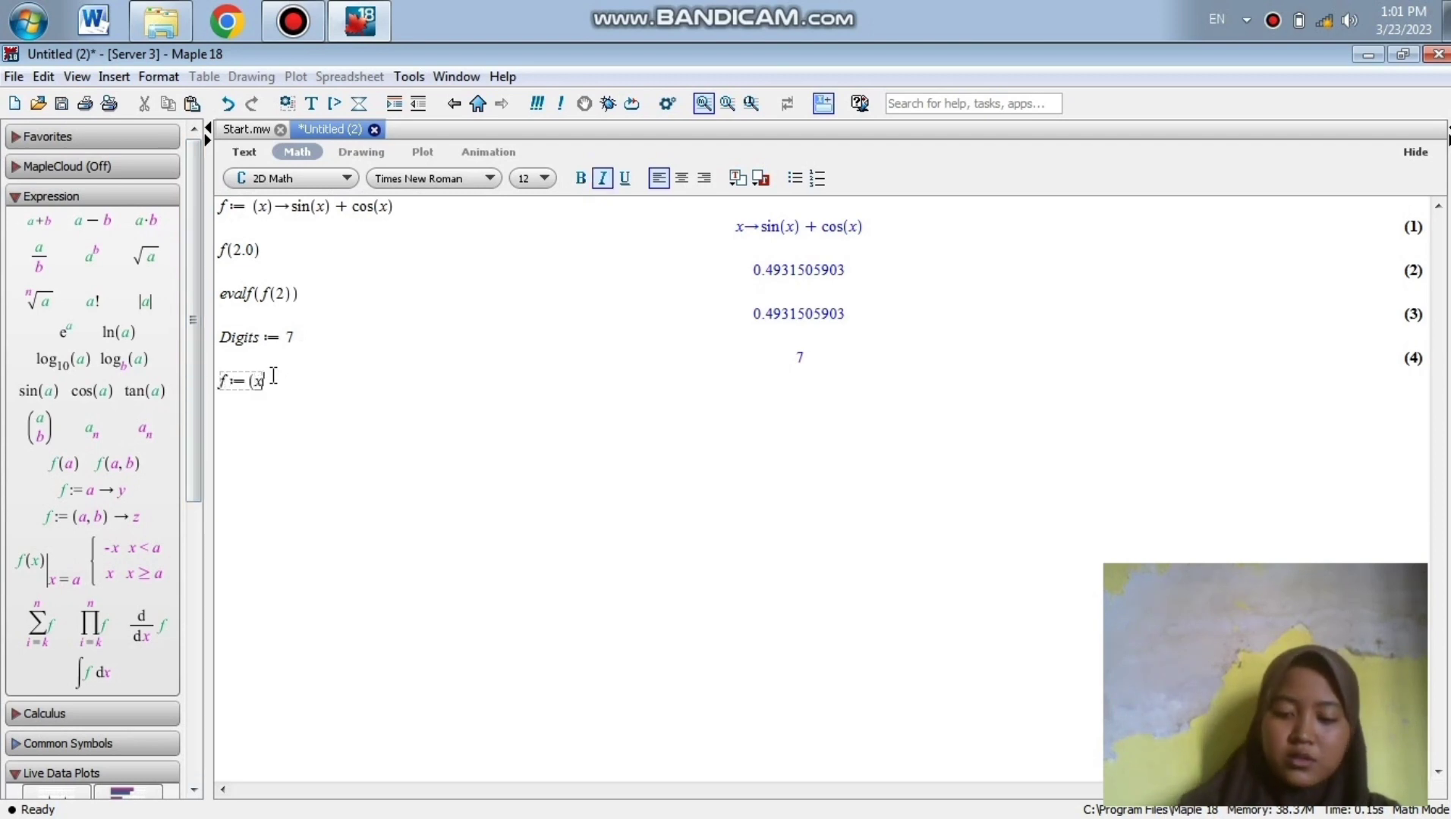
text()-)
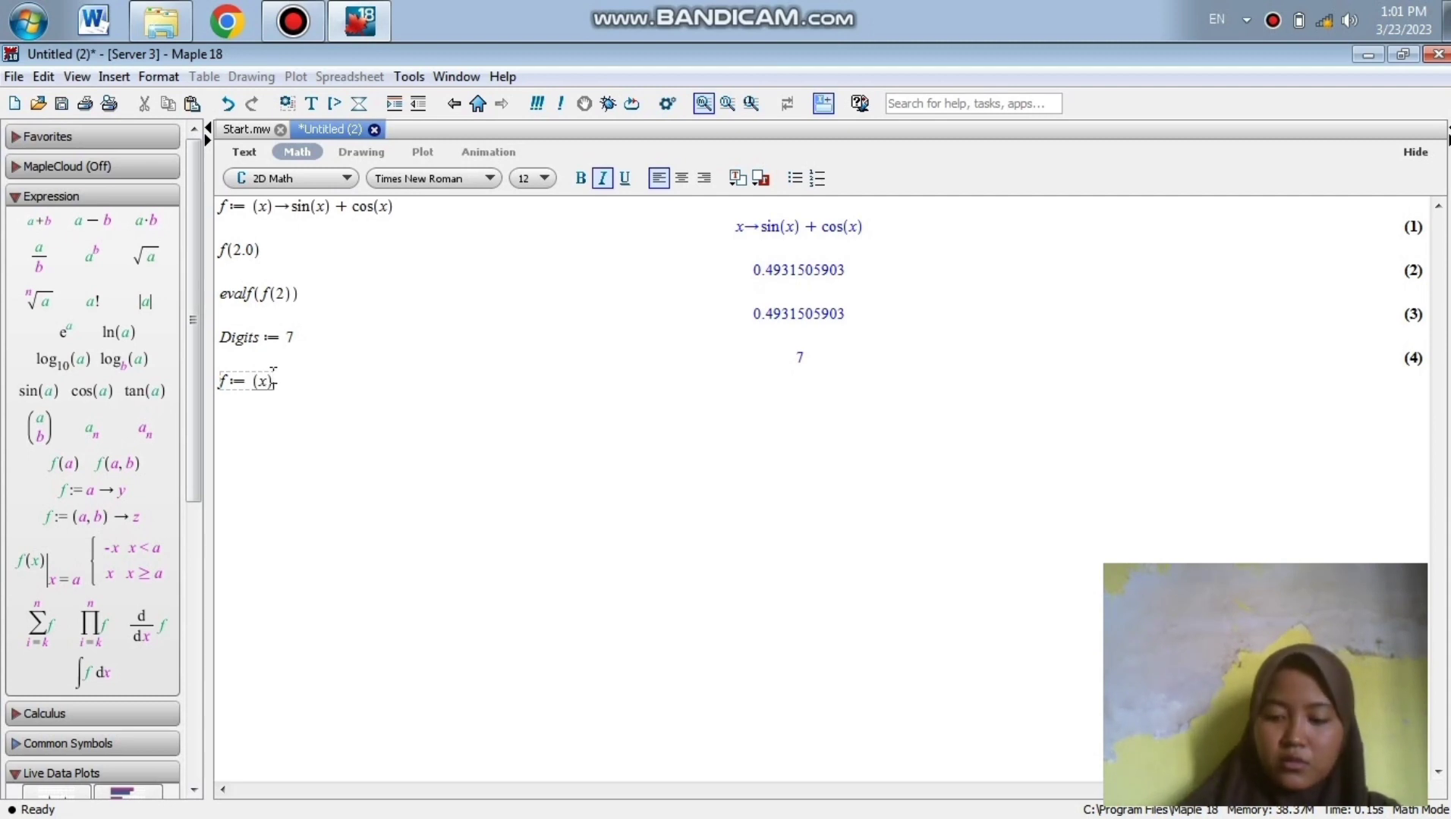
text(>)
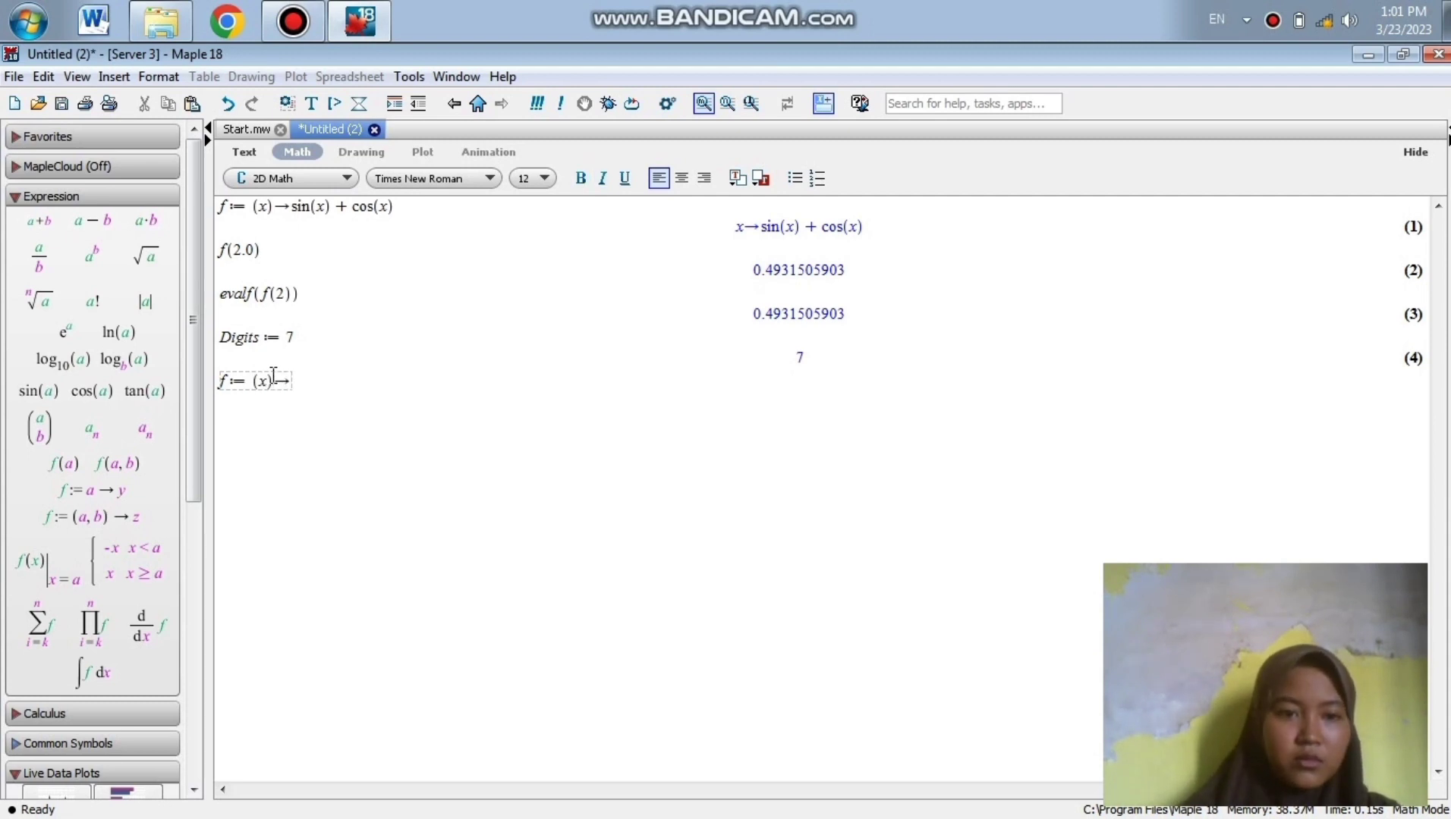
text(sin)
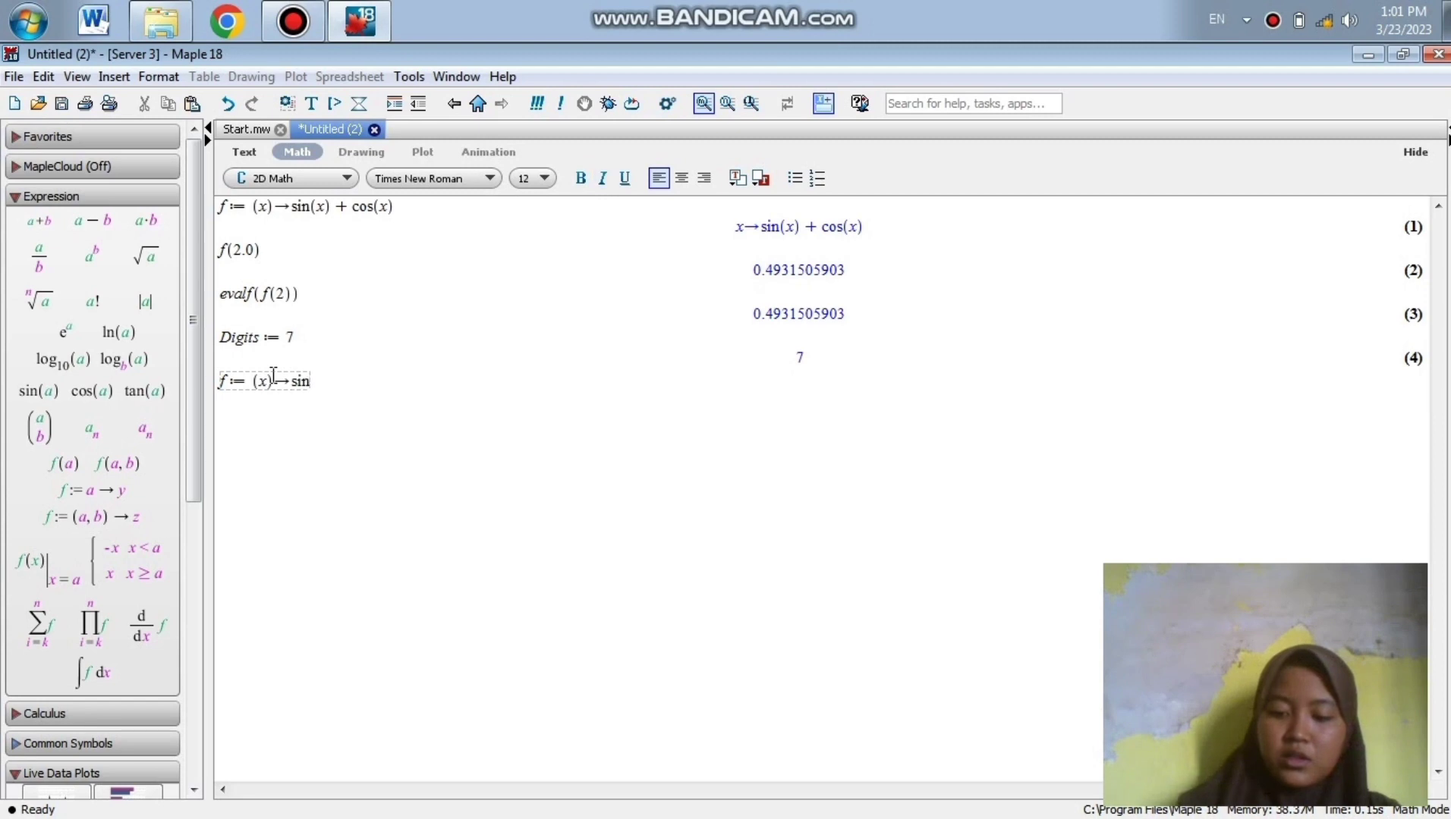
text((x))
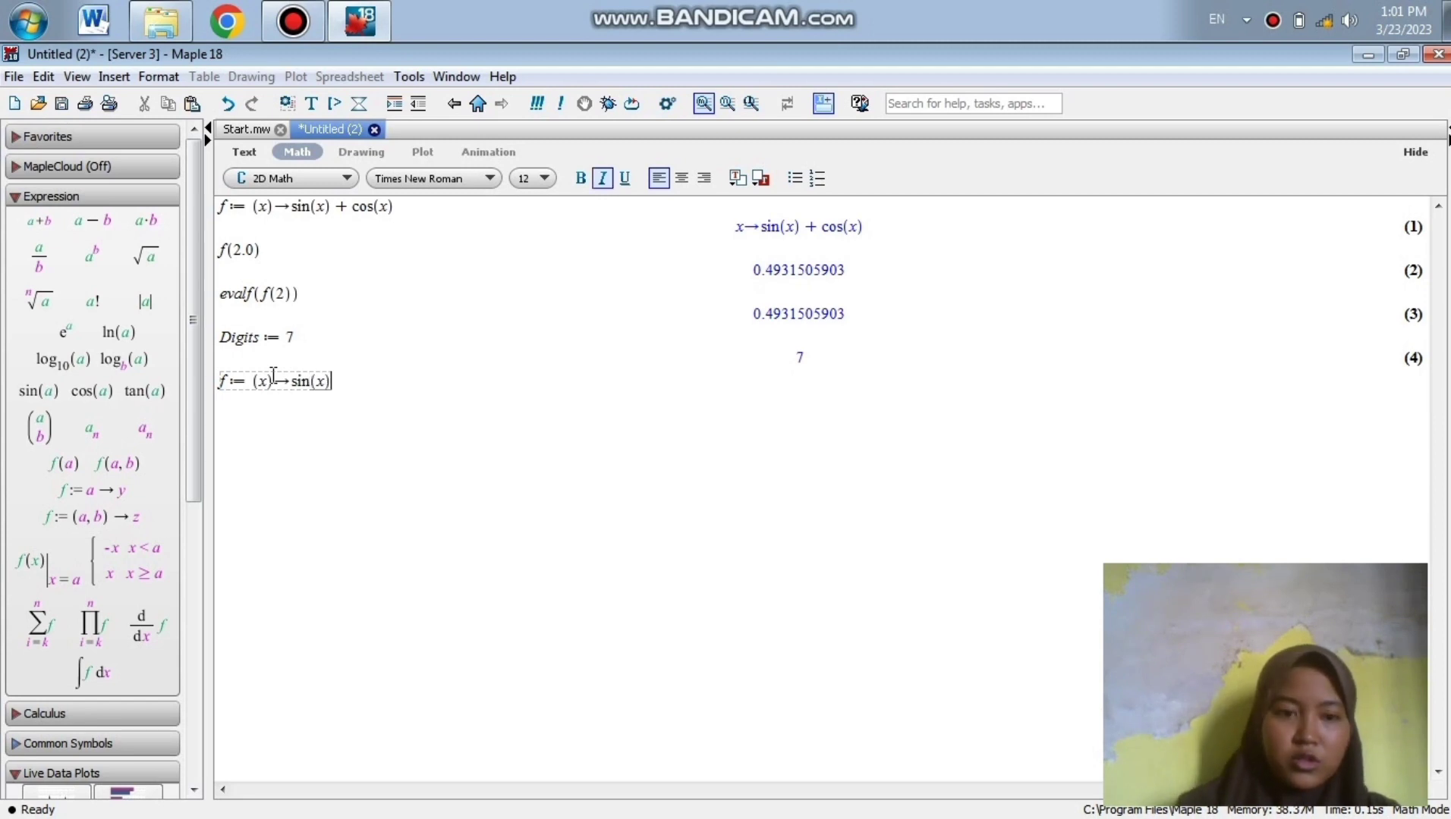
text(+)
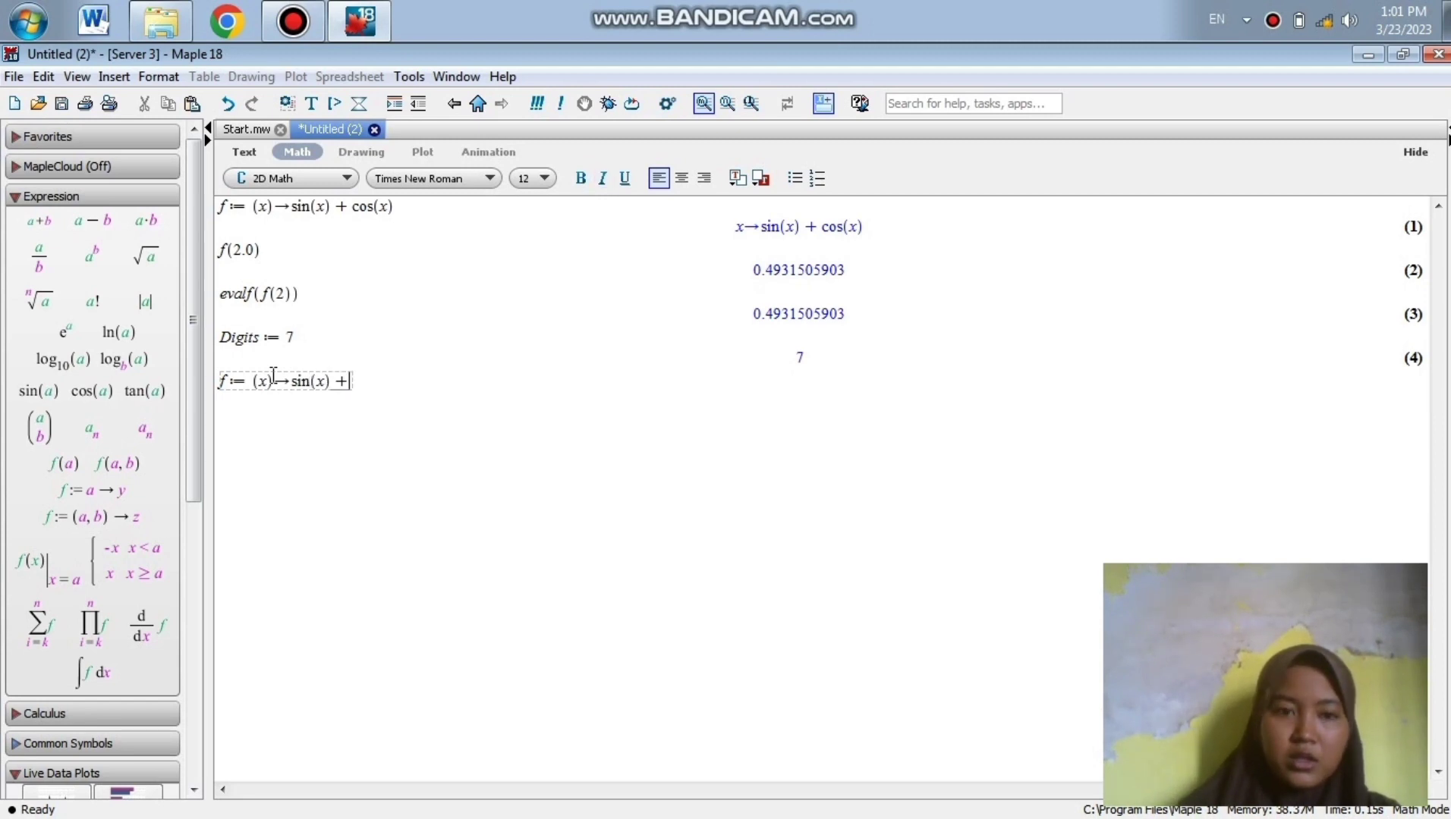
text(cos)
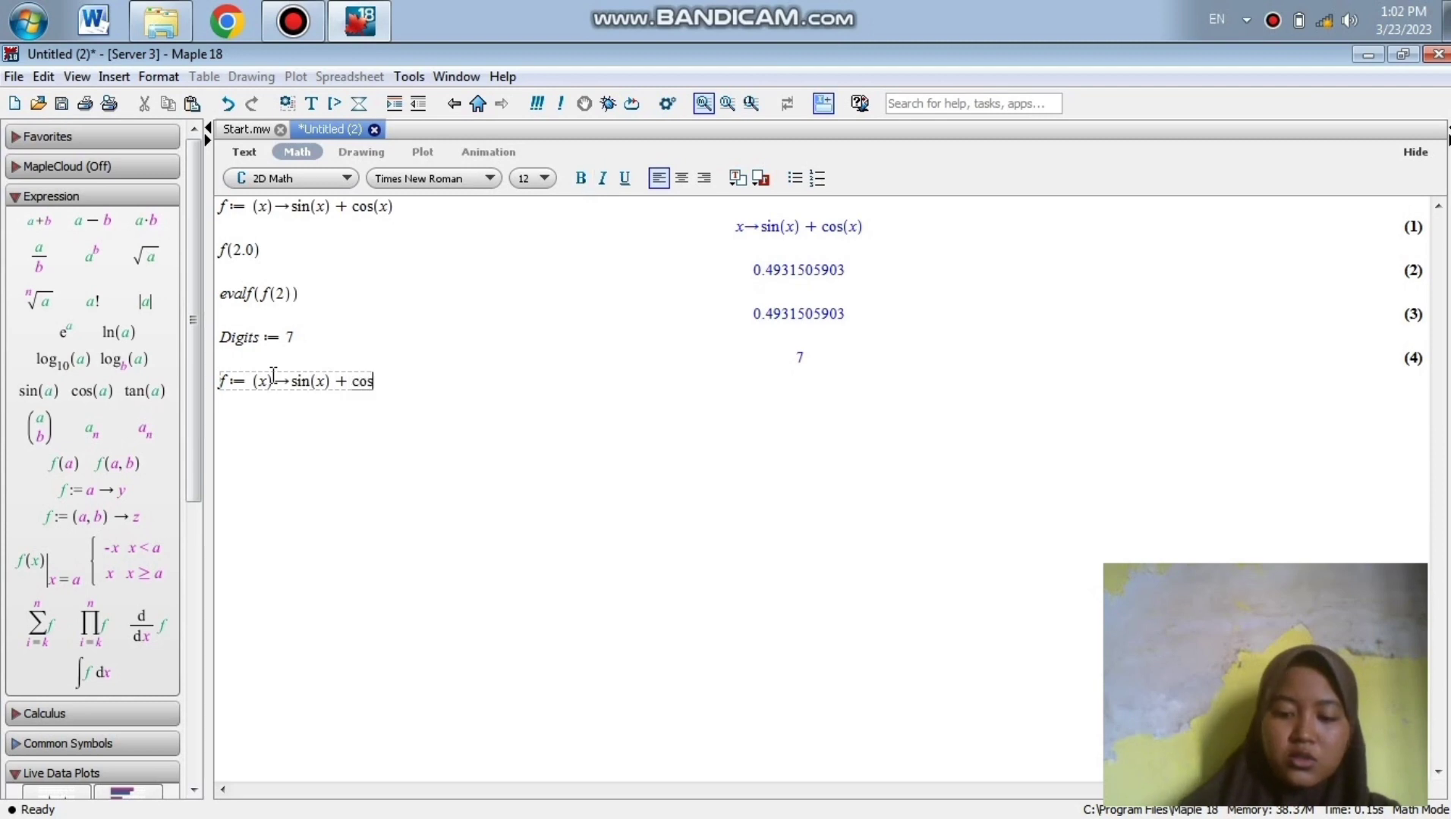
text(()
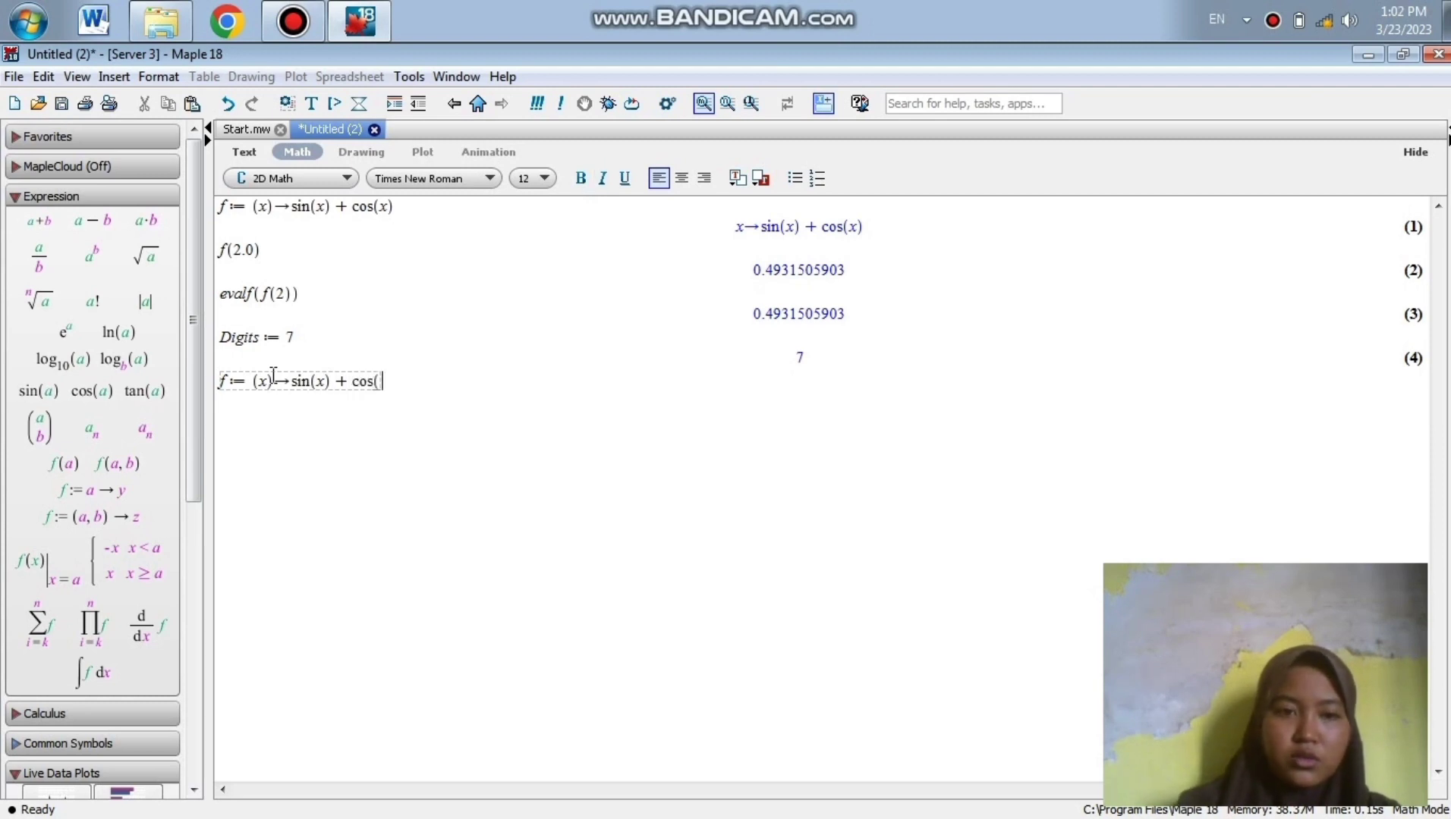
text(x))
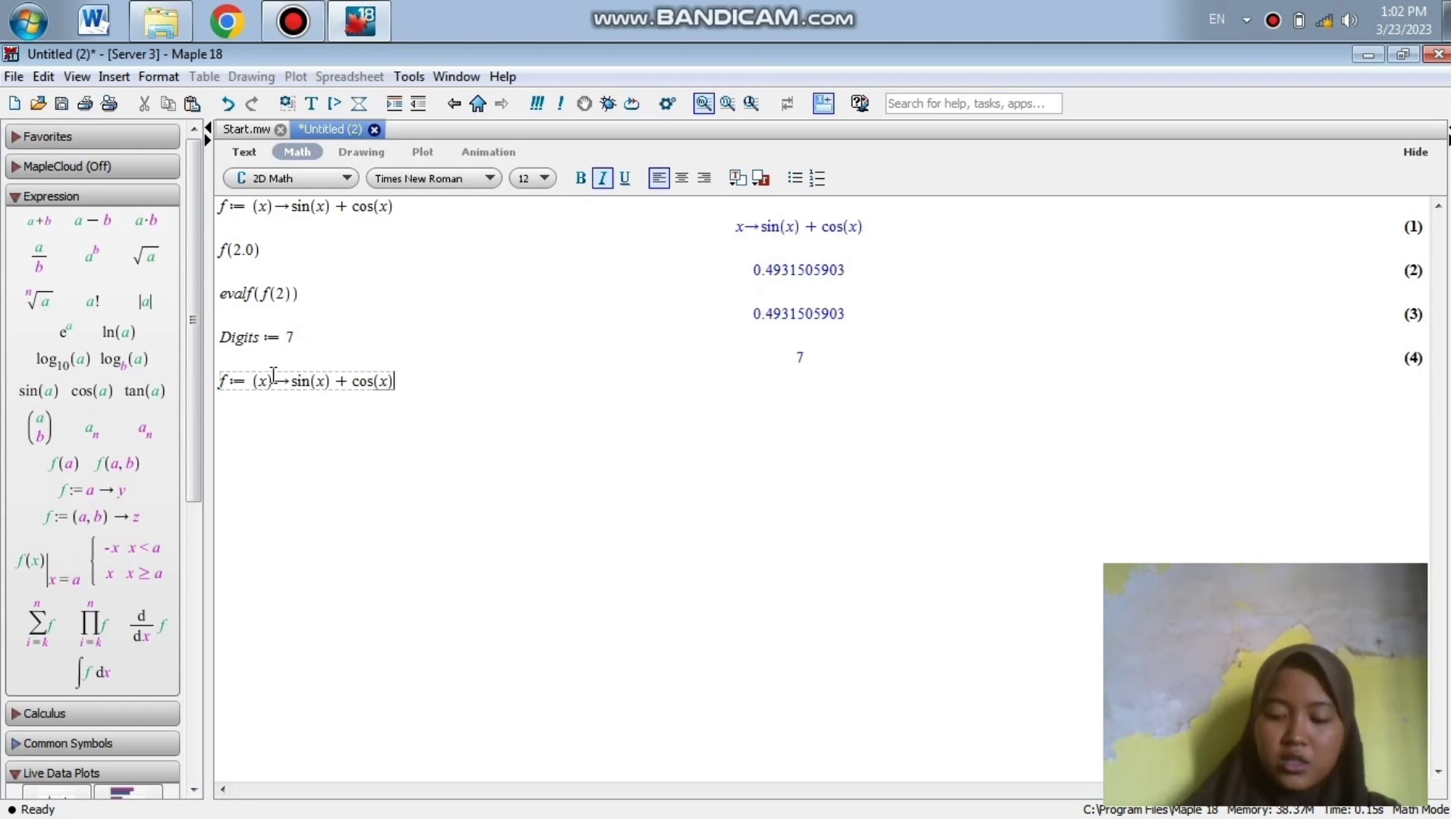
key(Return)
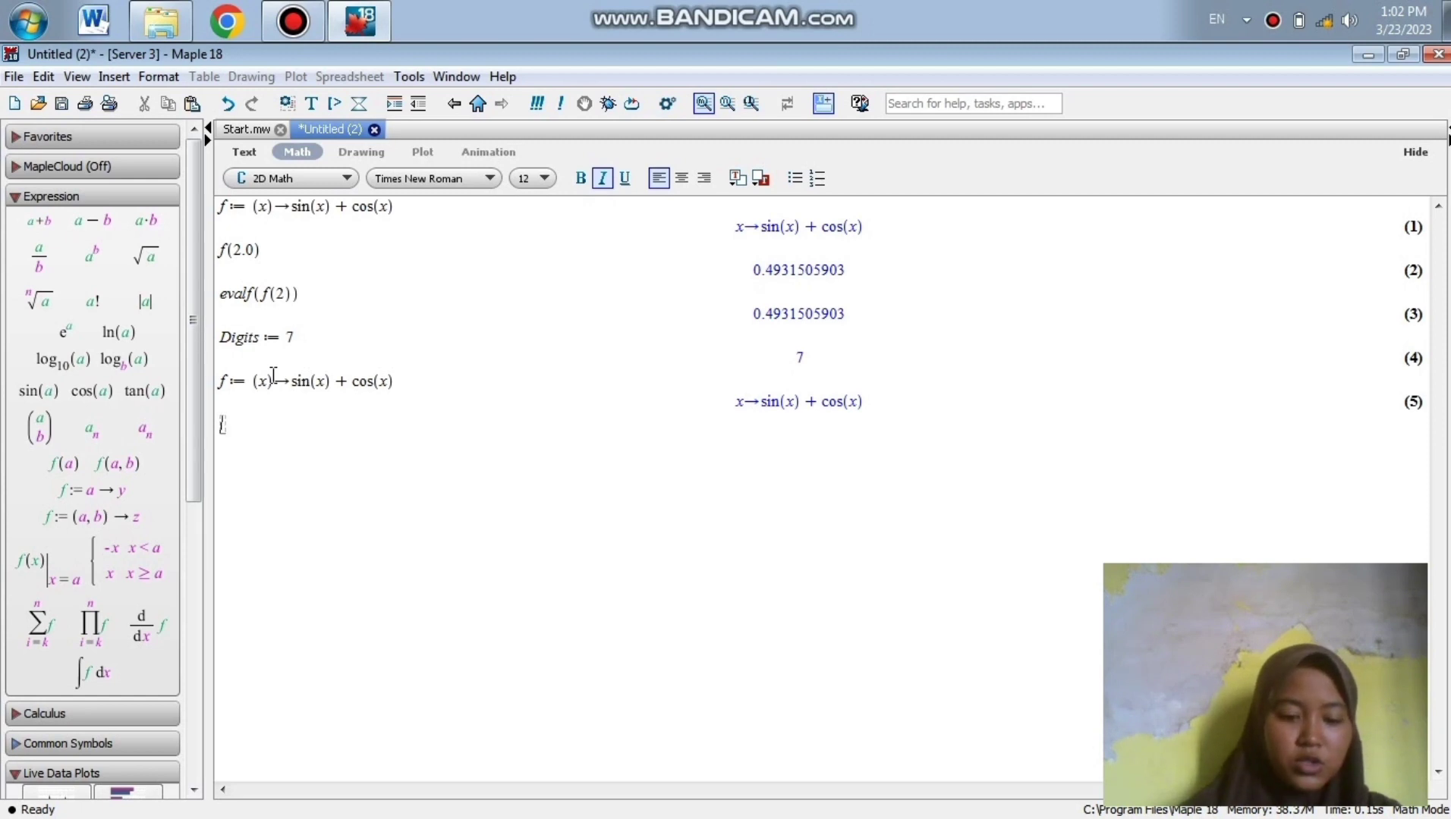
- Evaluate the redefined function at the decimal value 2.0 by entering f(2.0) on the next line
text(f)
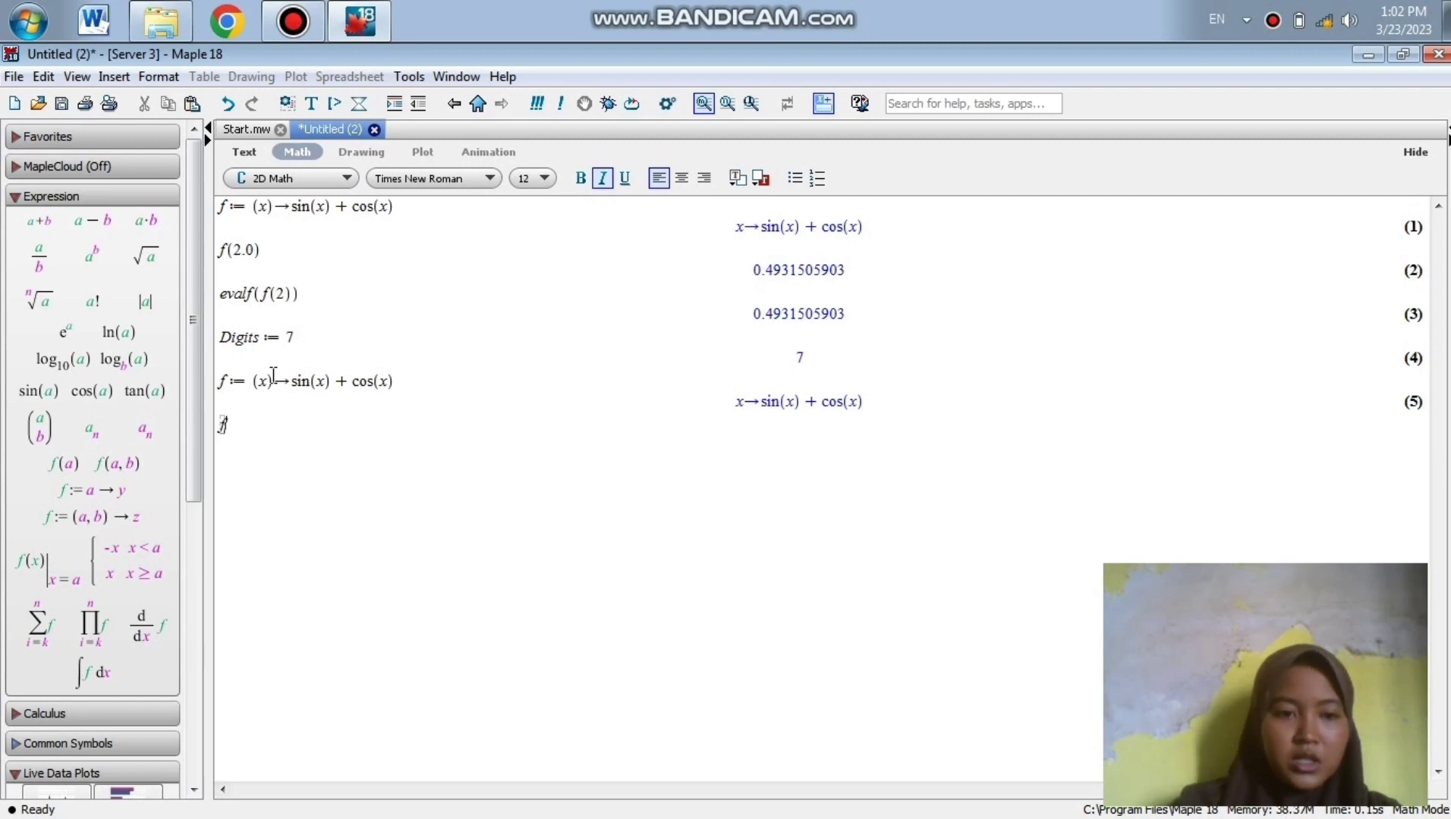
text(()
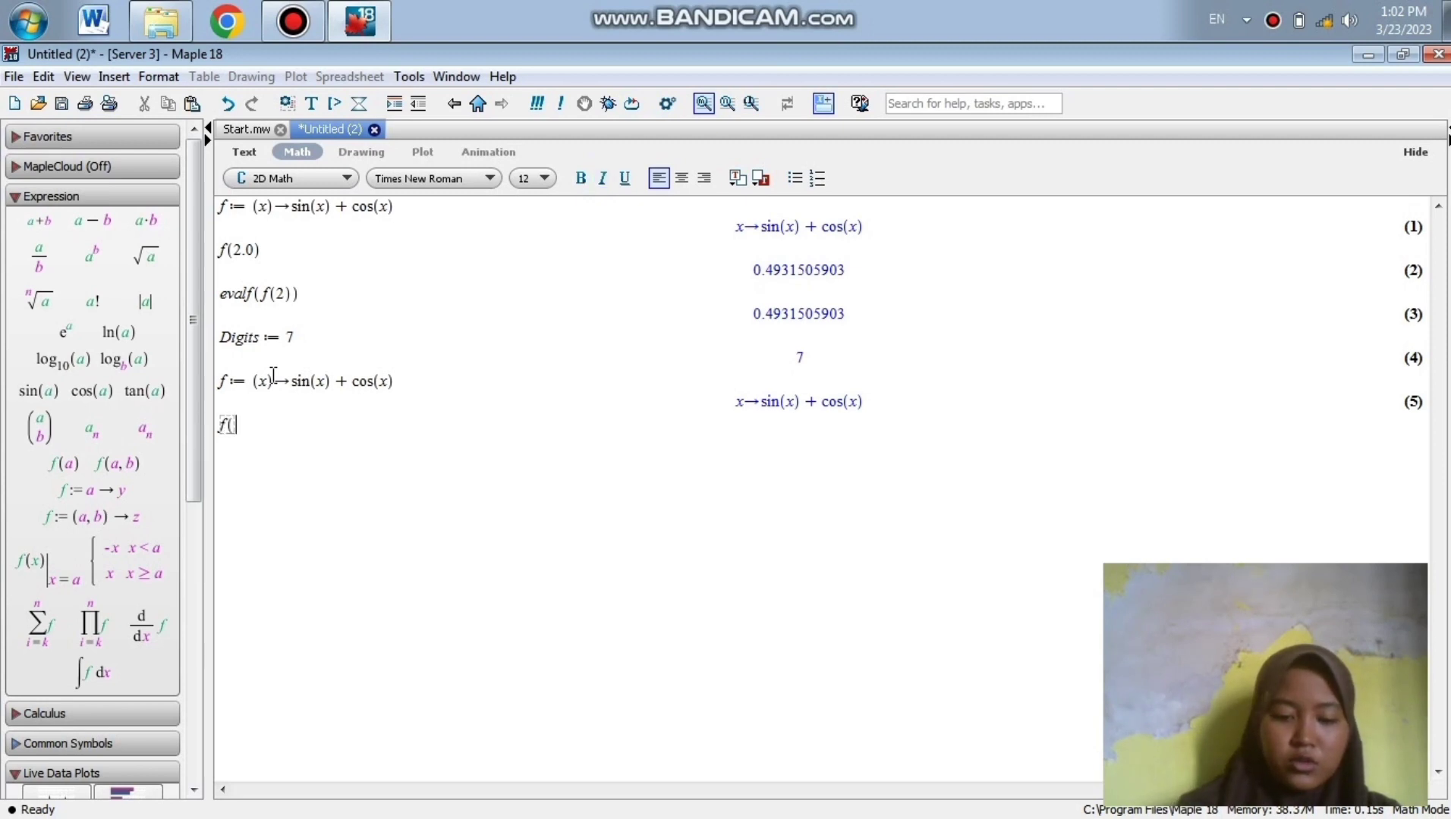
text(2)
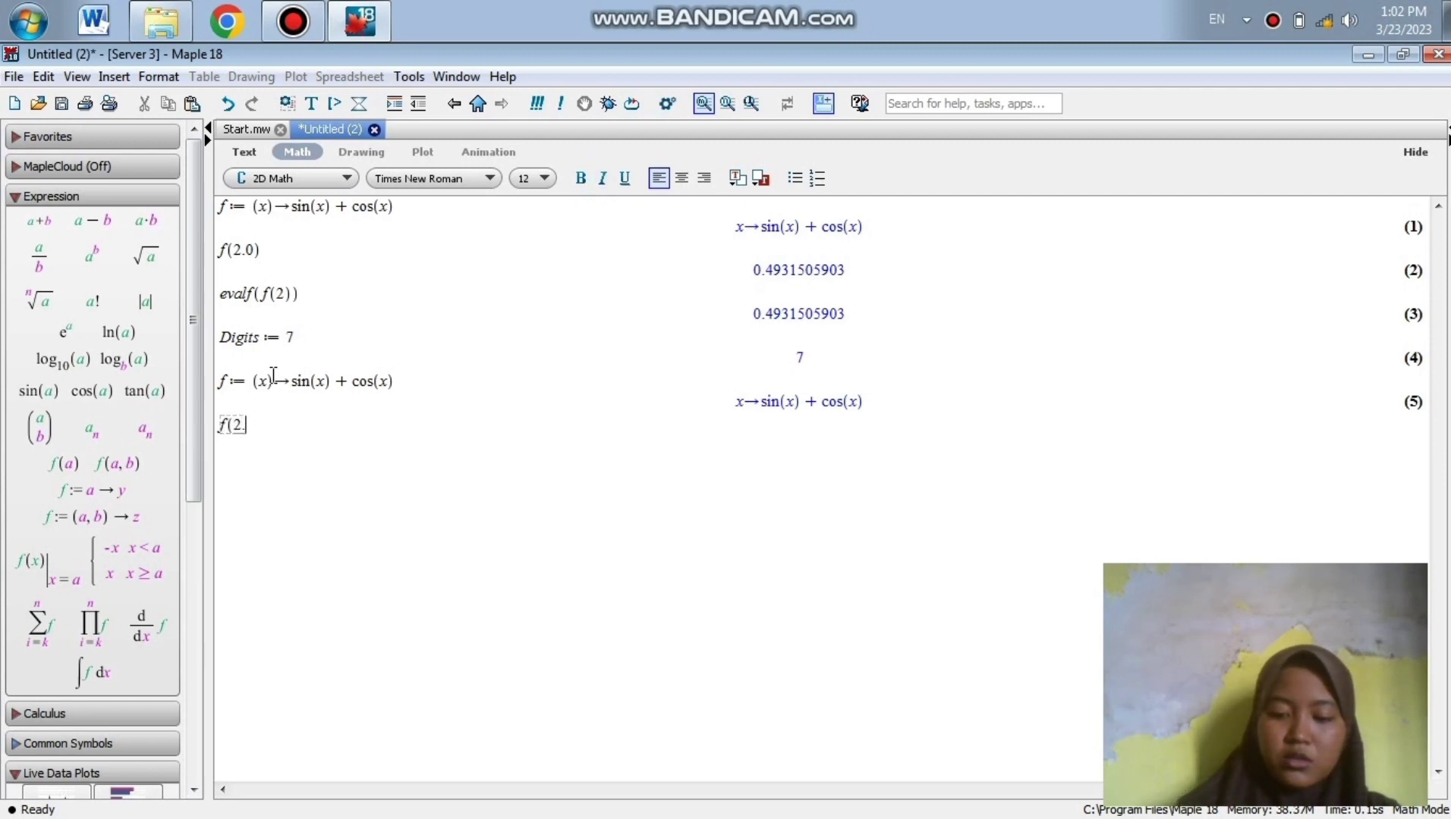
text(.0))
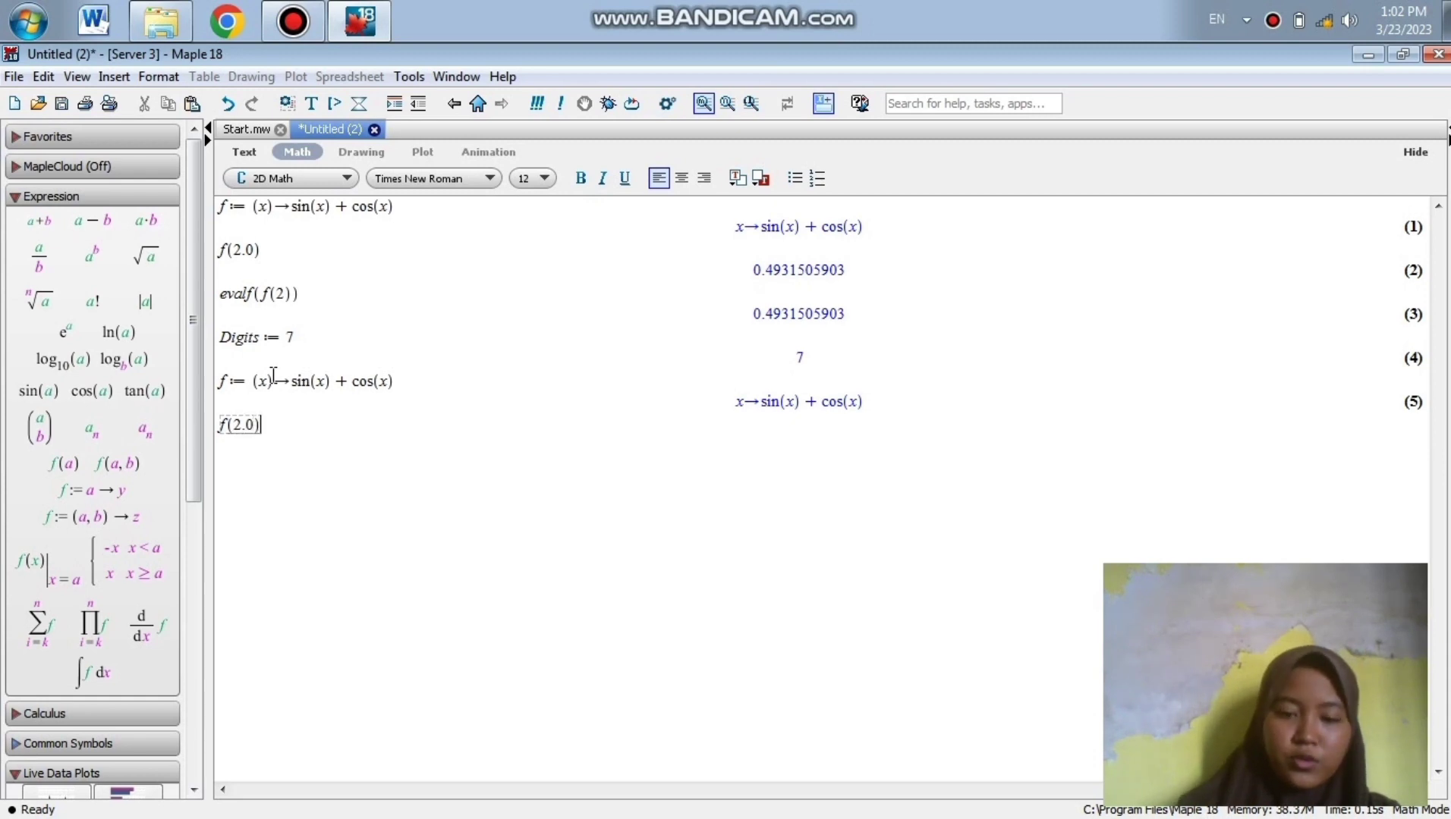
key(Return)
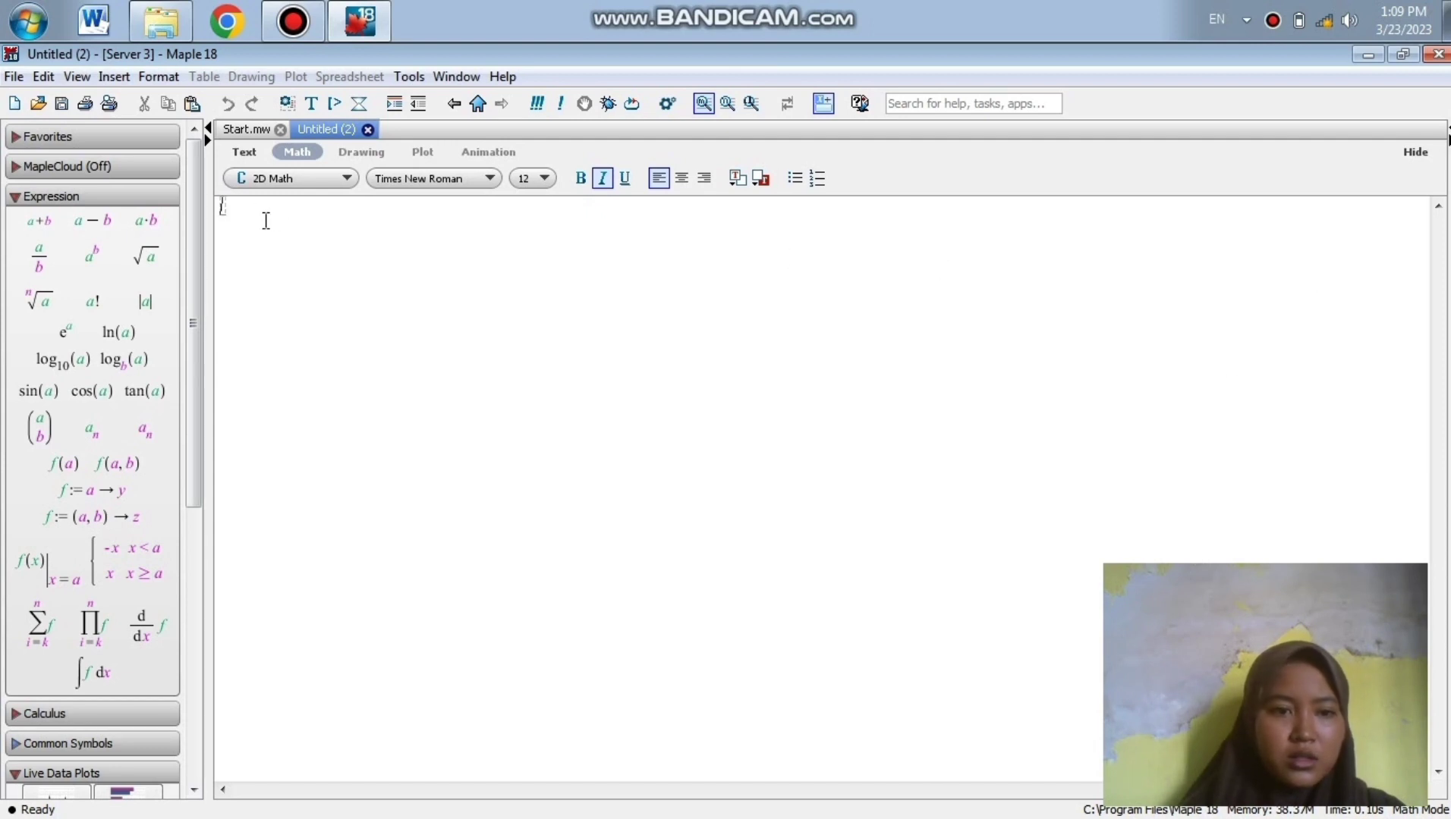
- Define the function f := (x) -> sin(3x) - tan(x) on the first line of the blank document and evaluate it
click(241, 209)
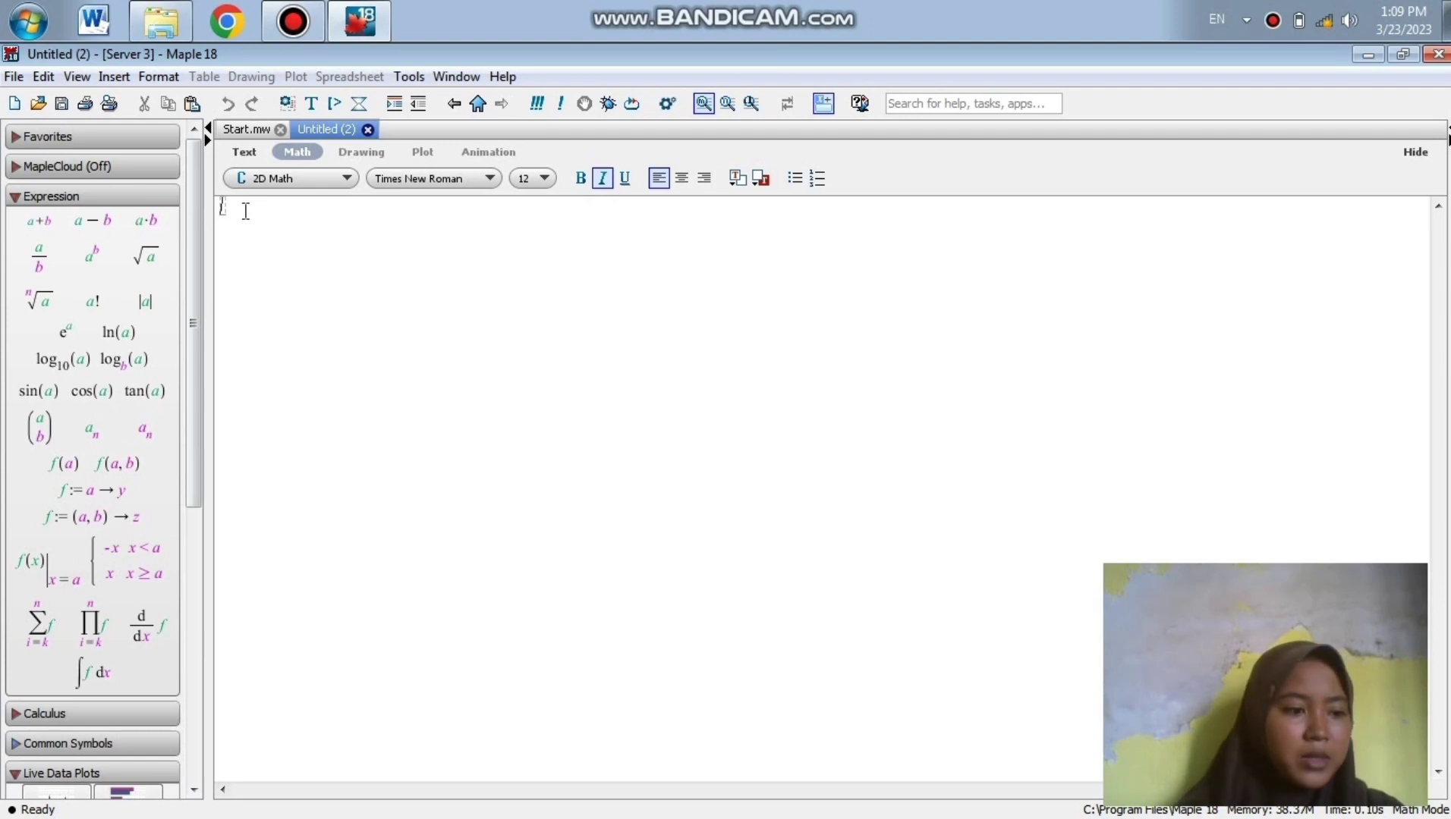
text(f)
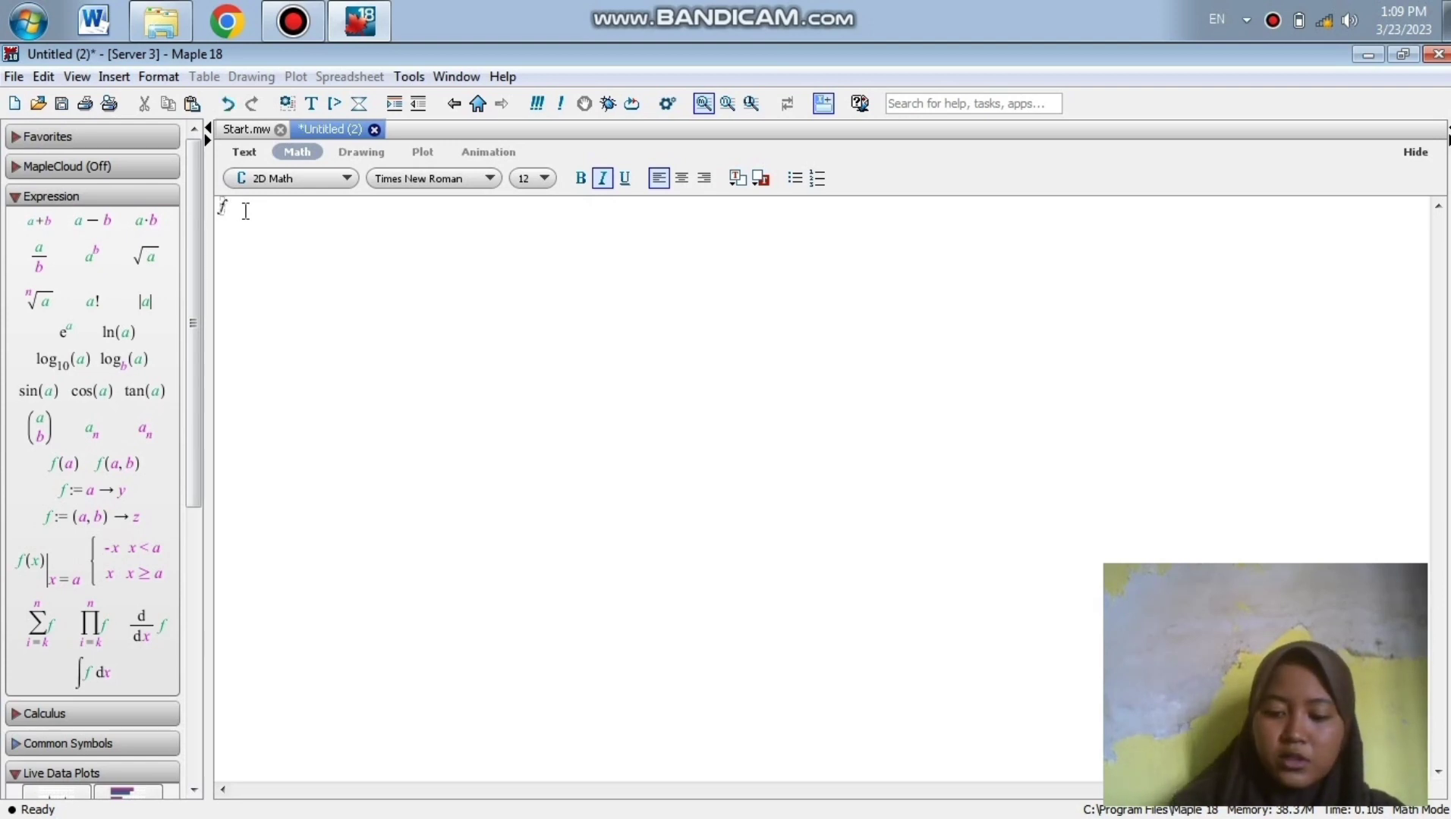
text(:=)
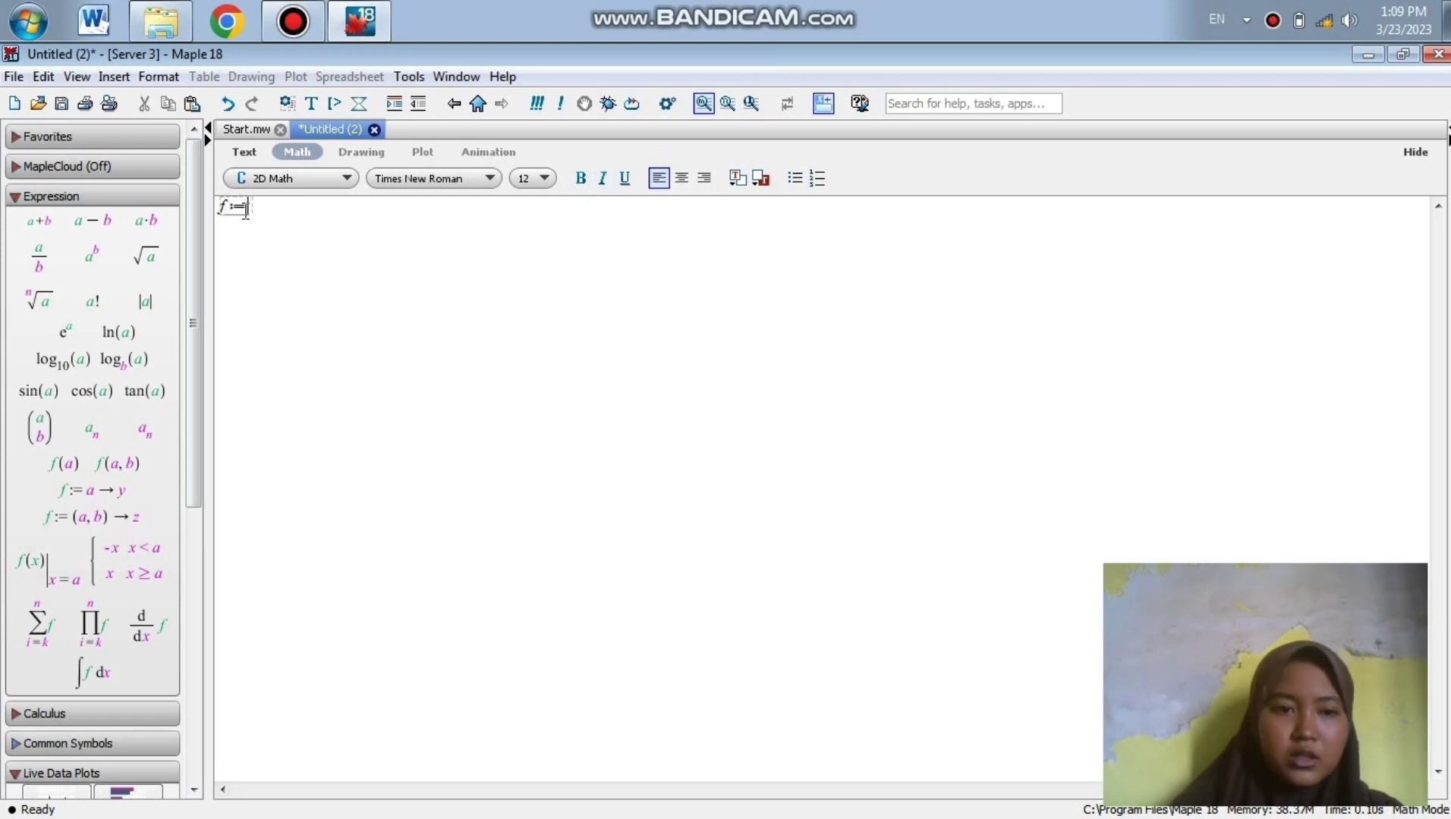
text(()
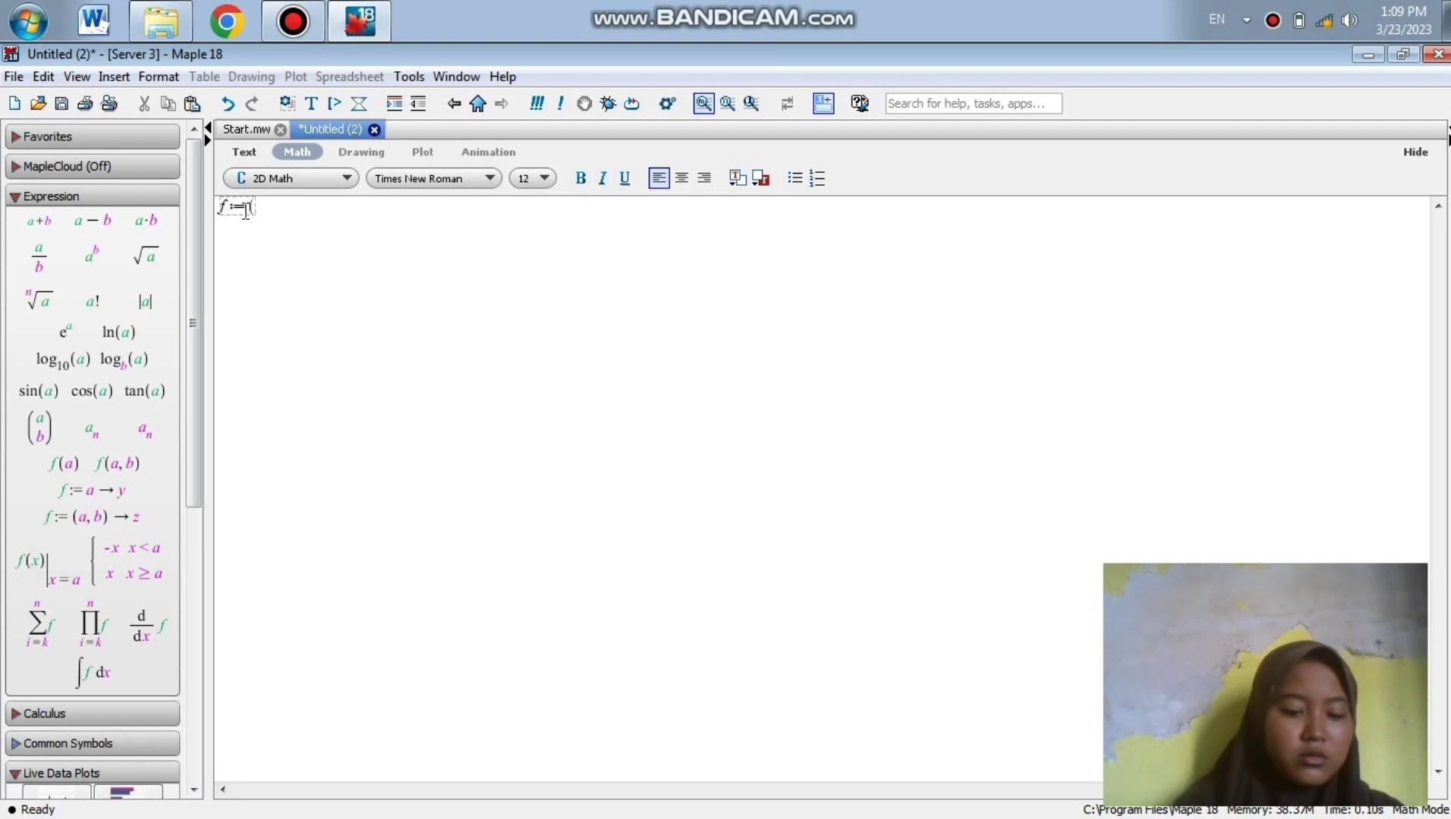
text(x))
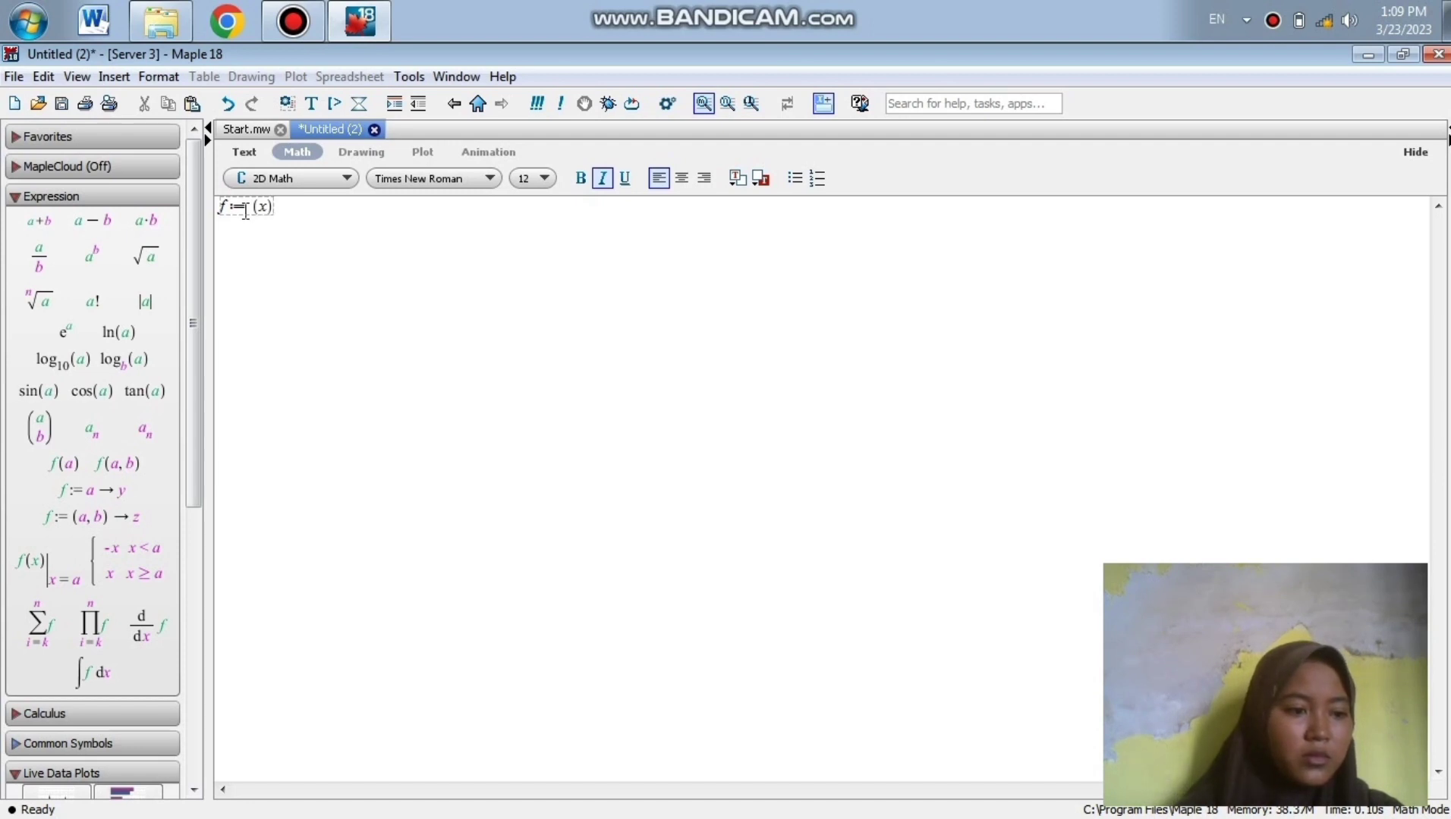
text(-)
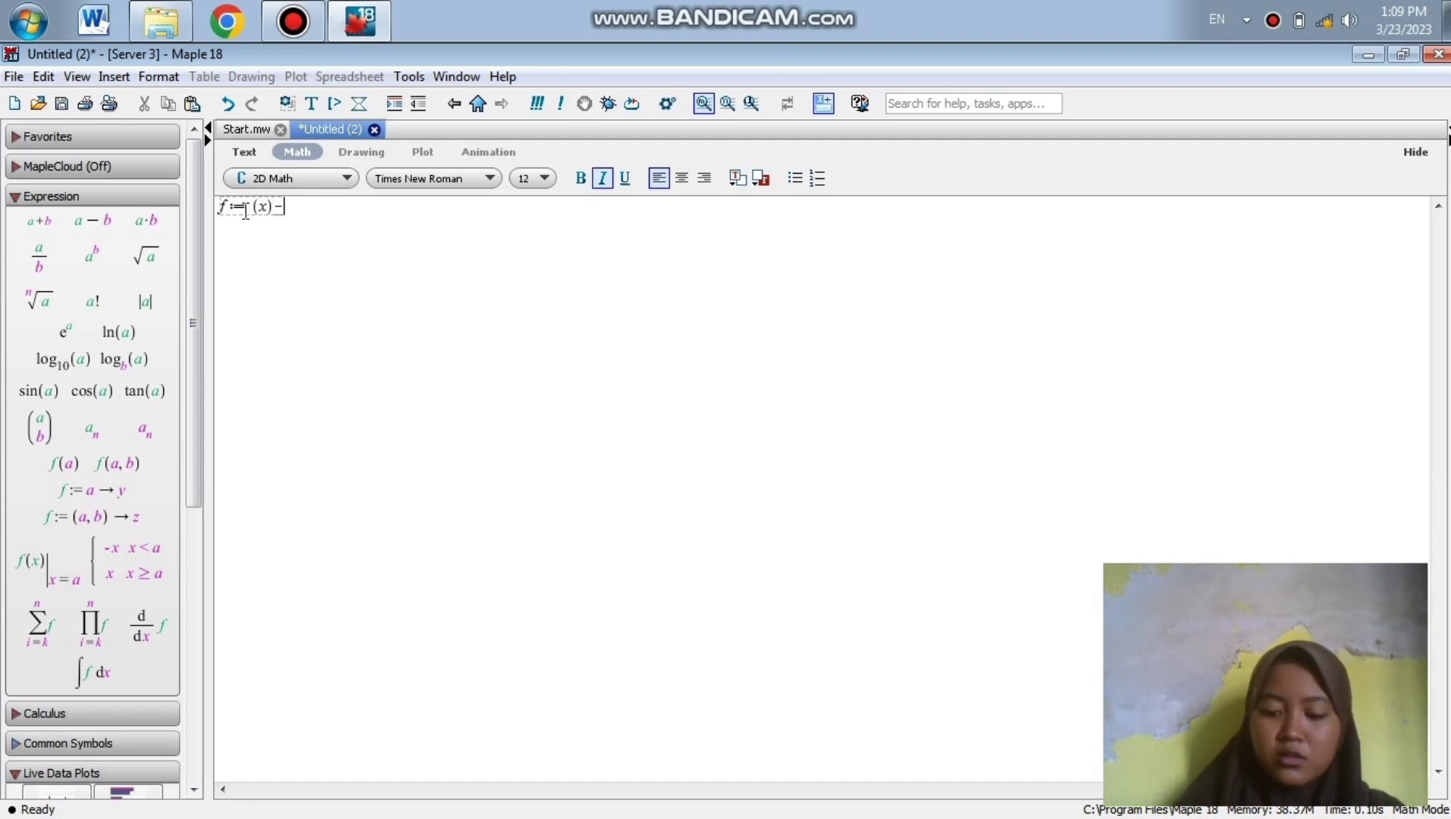
text(>)
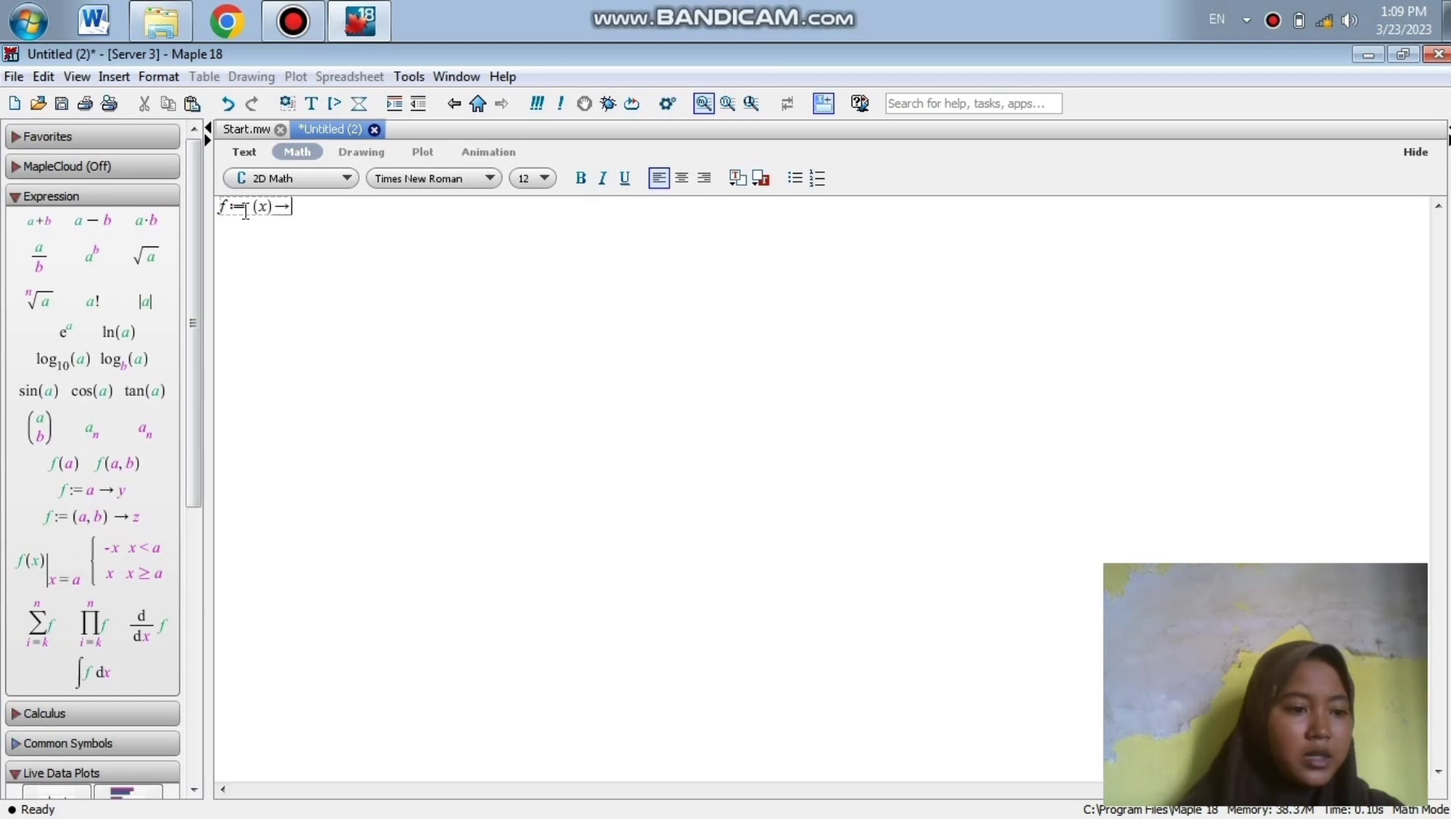
text(sin)
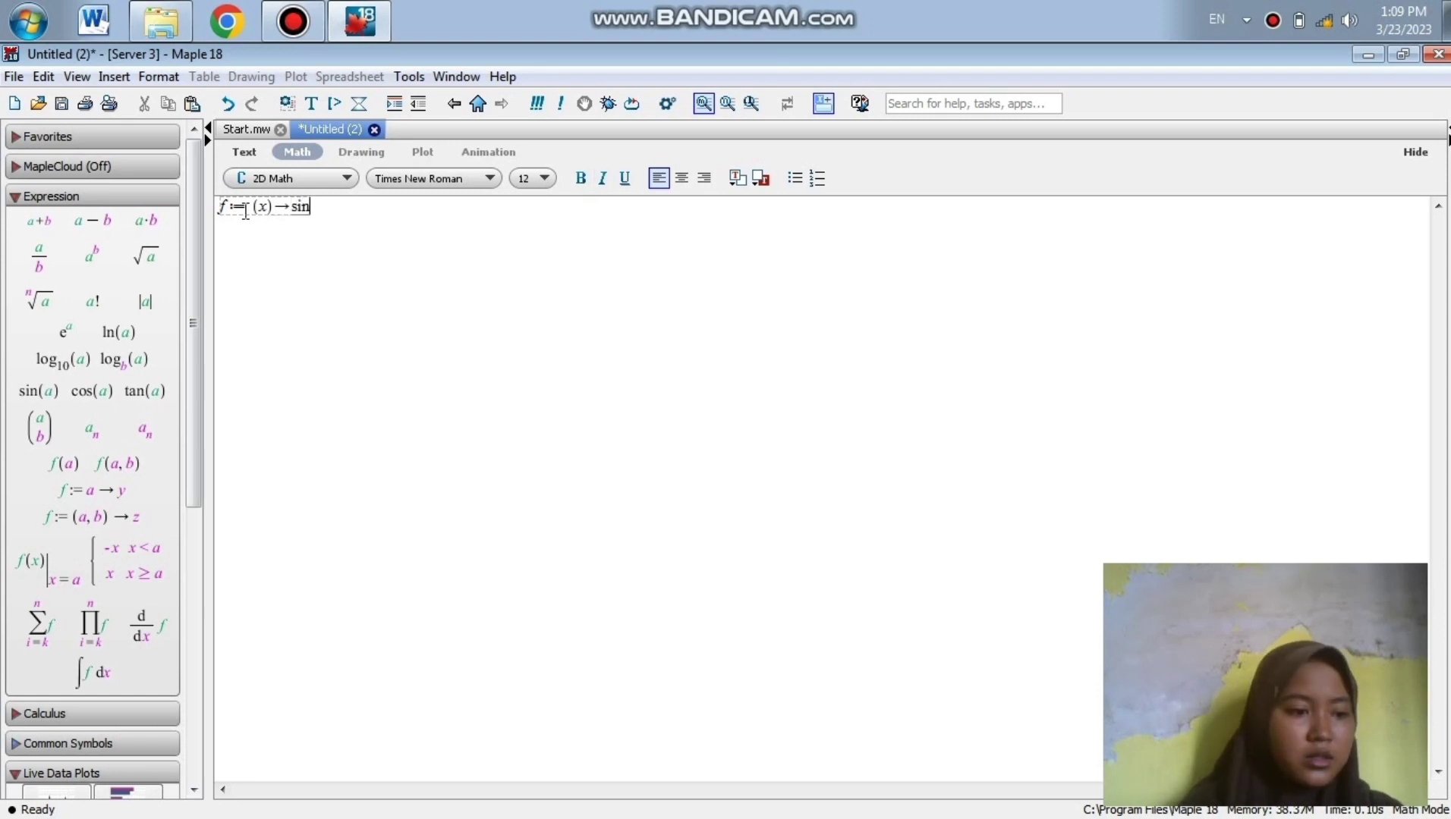
text(()
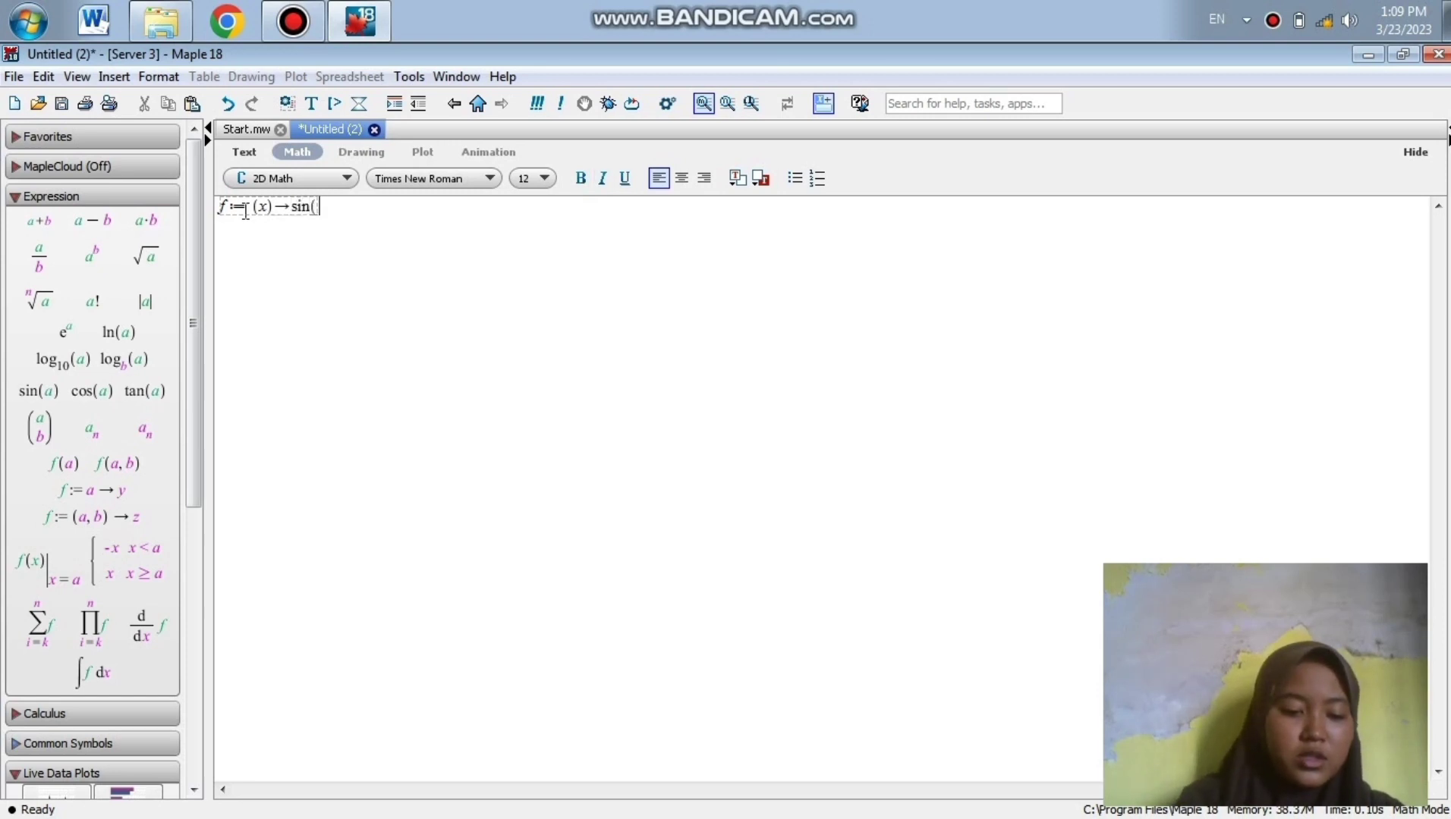
text(3x))
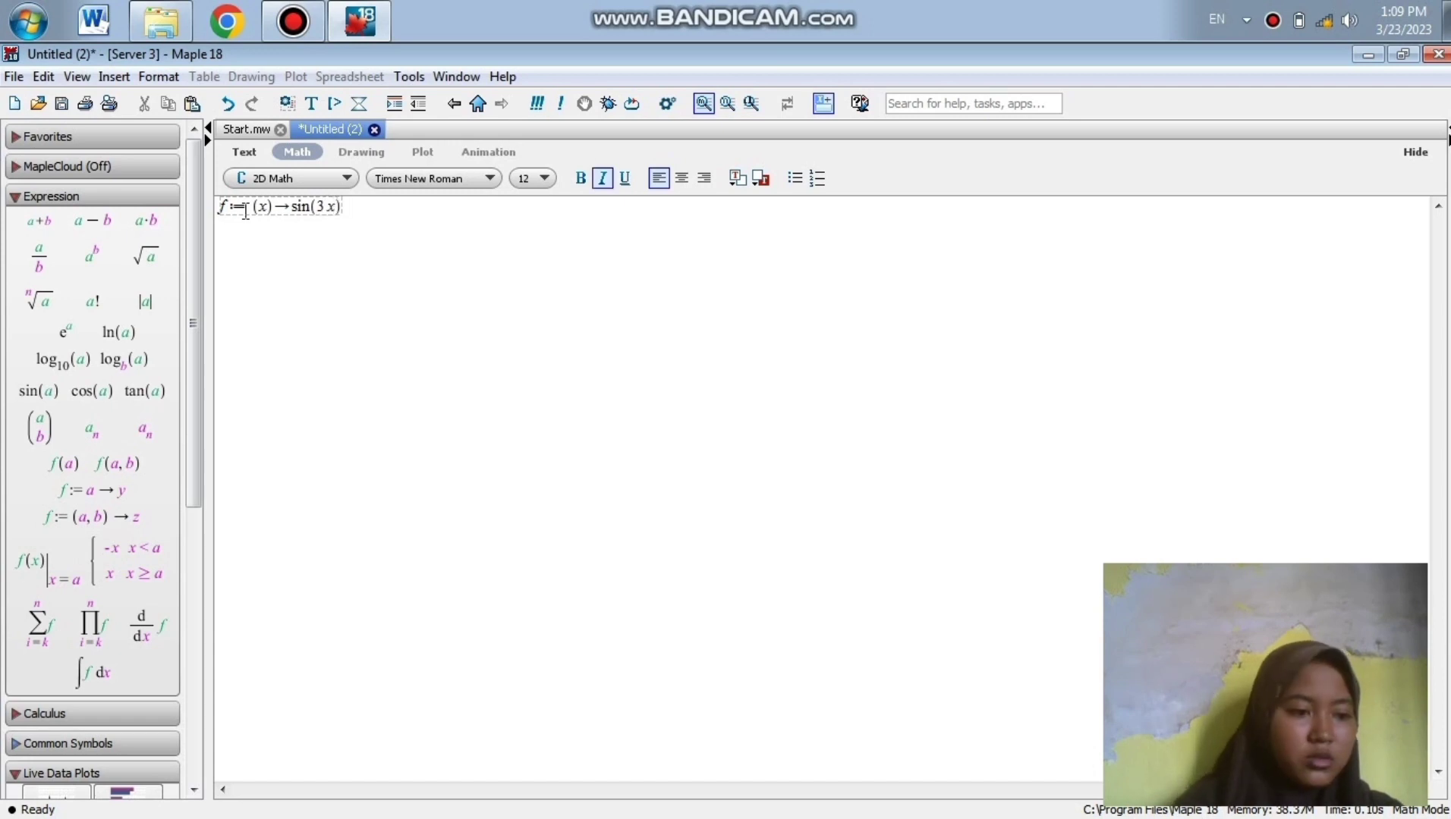
text(-y)
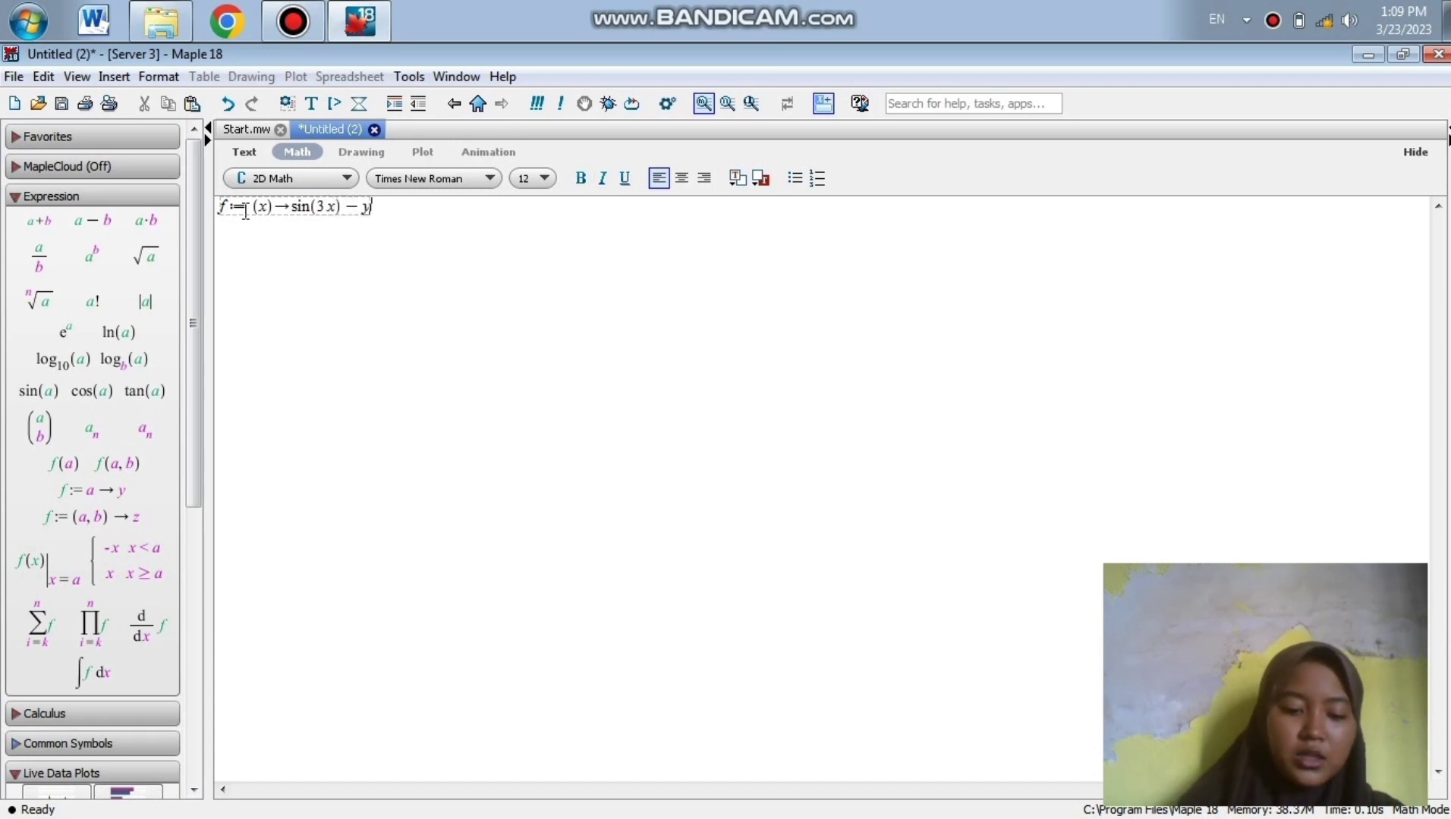
key(BackSpace)
text(ta)
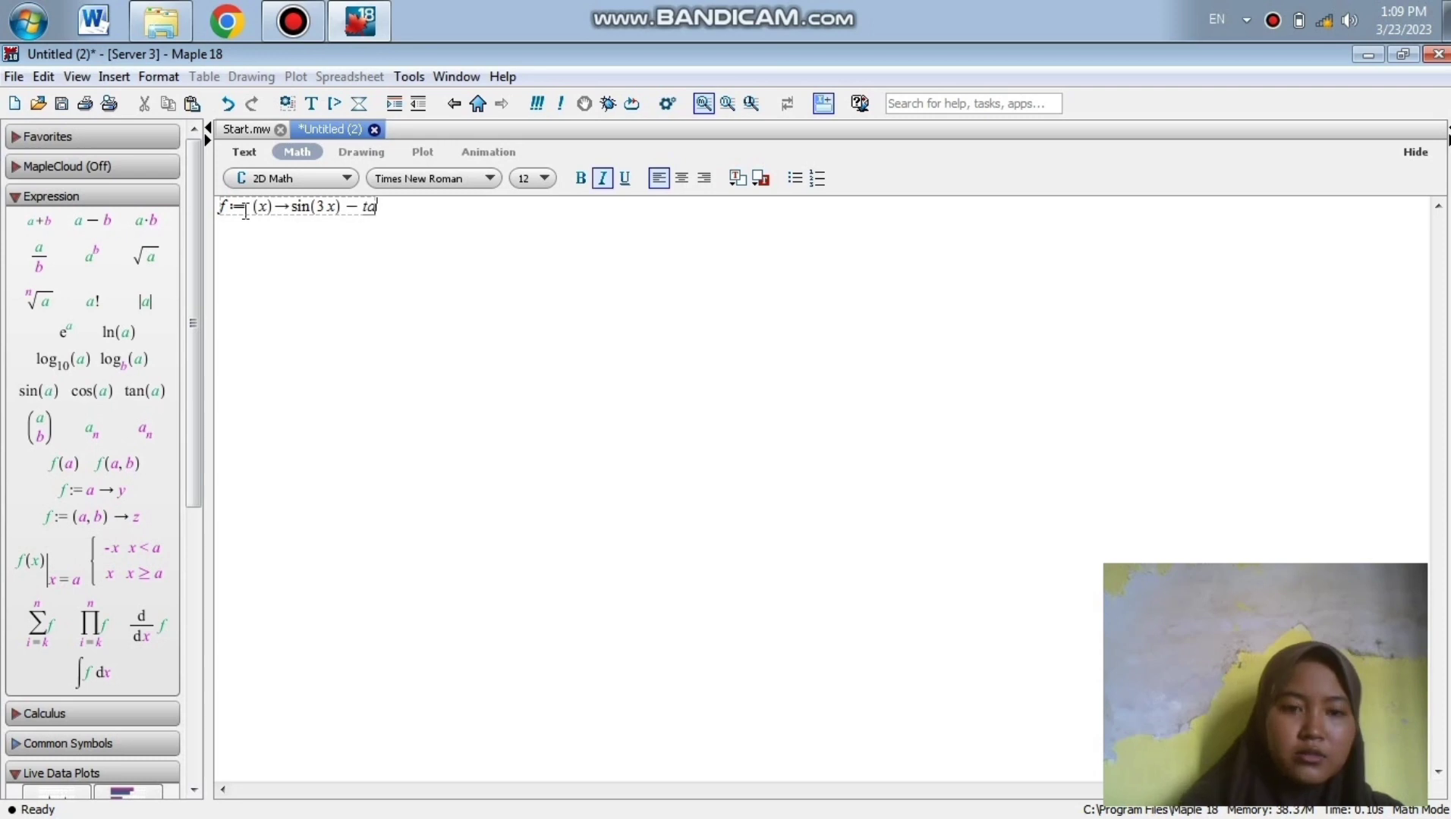
text(n)
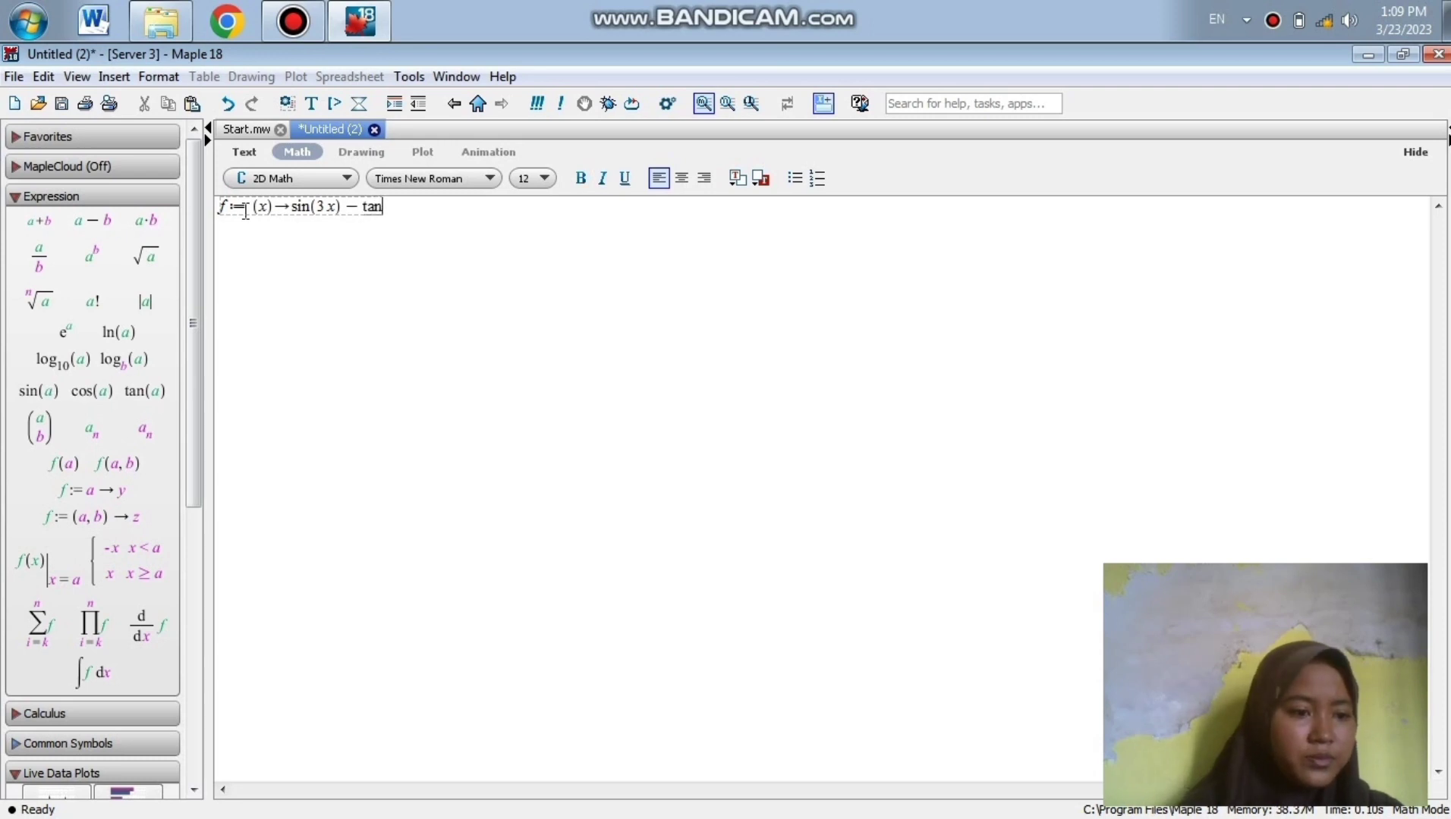
text((x)
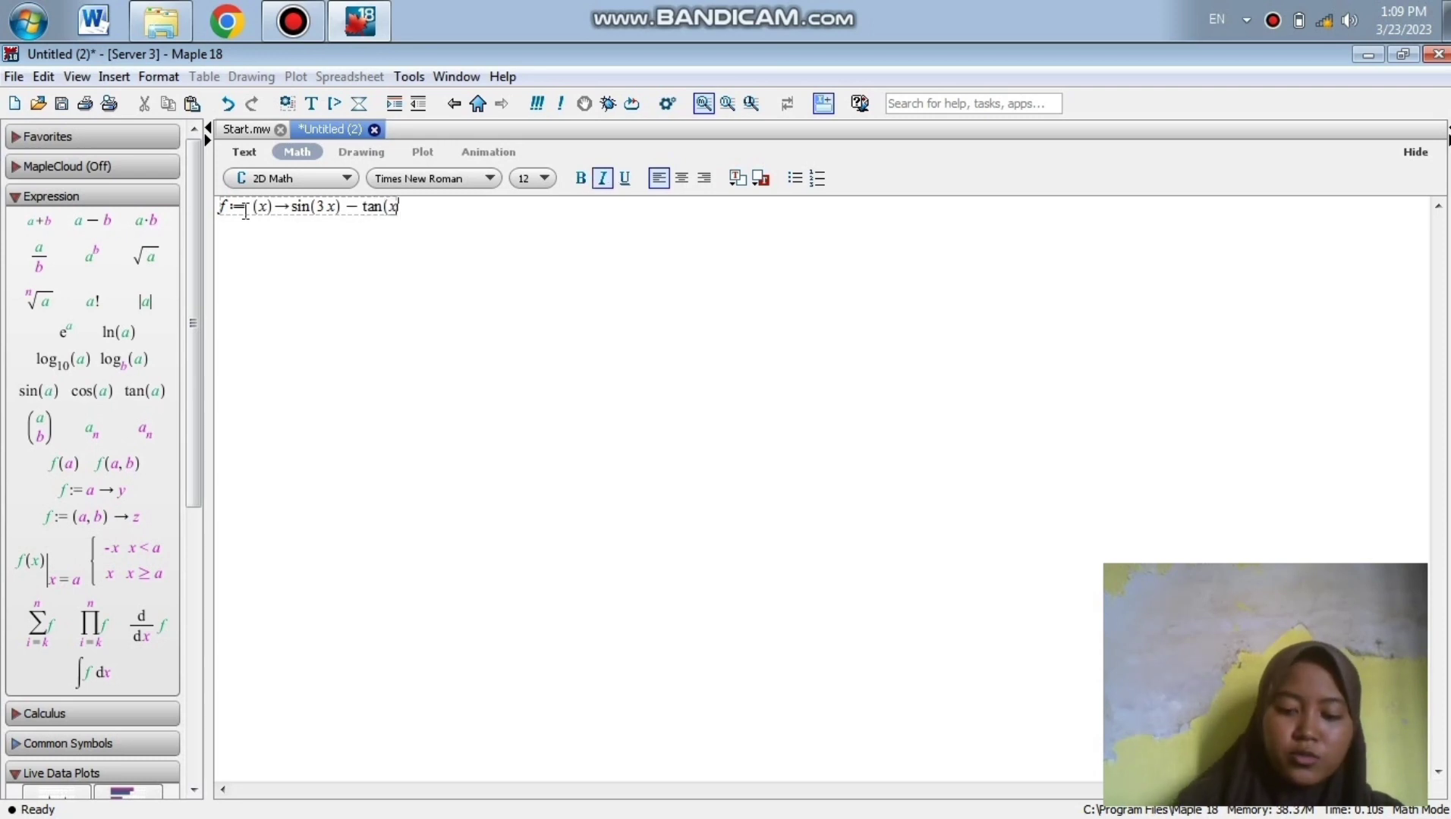
text())
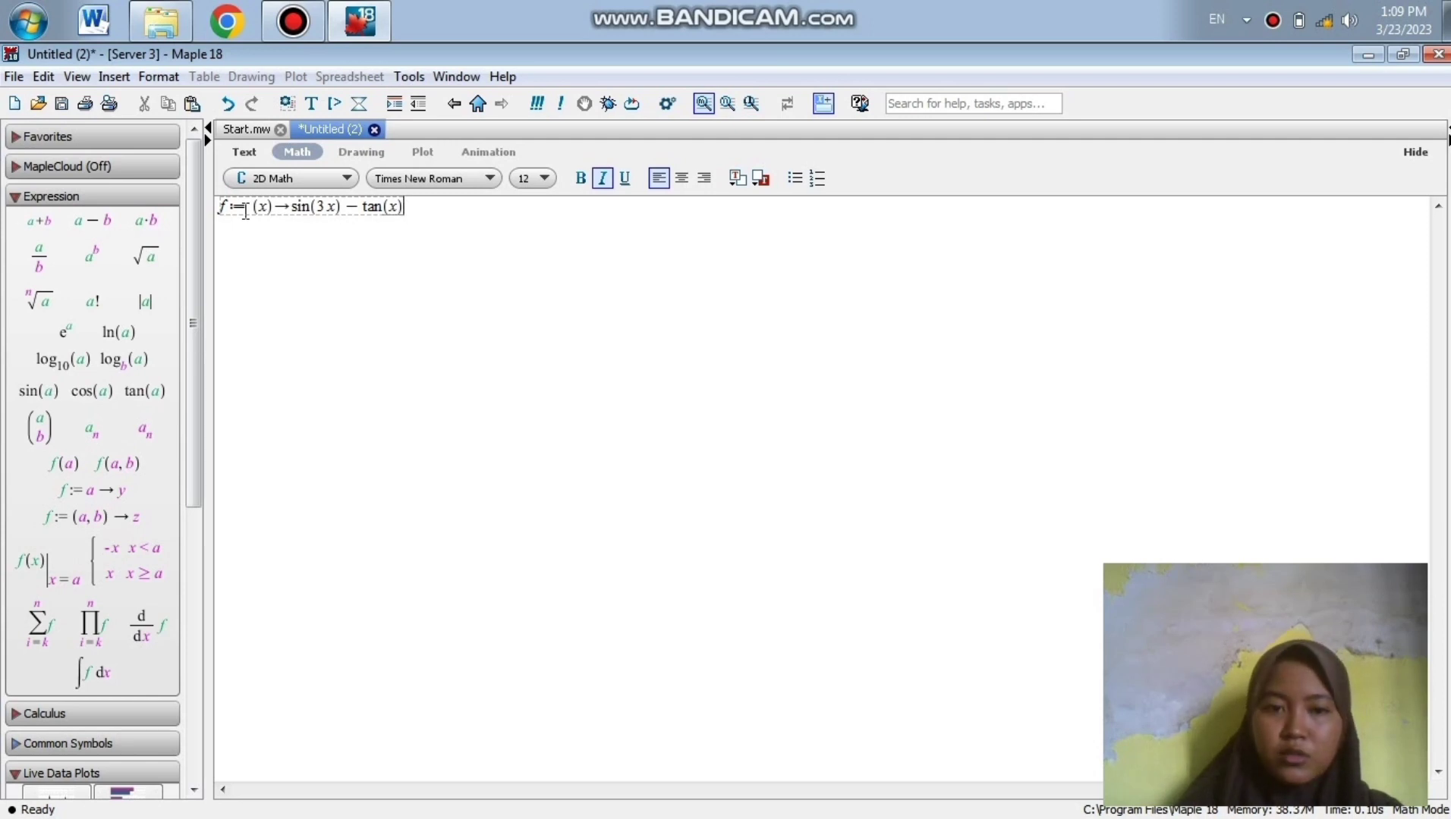
key(Return)
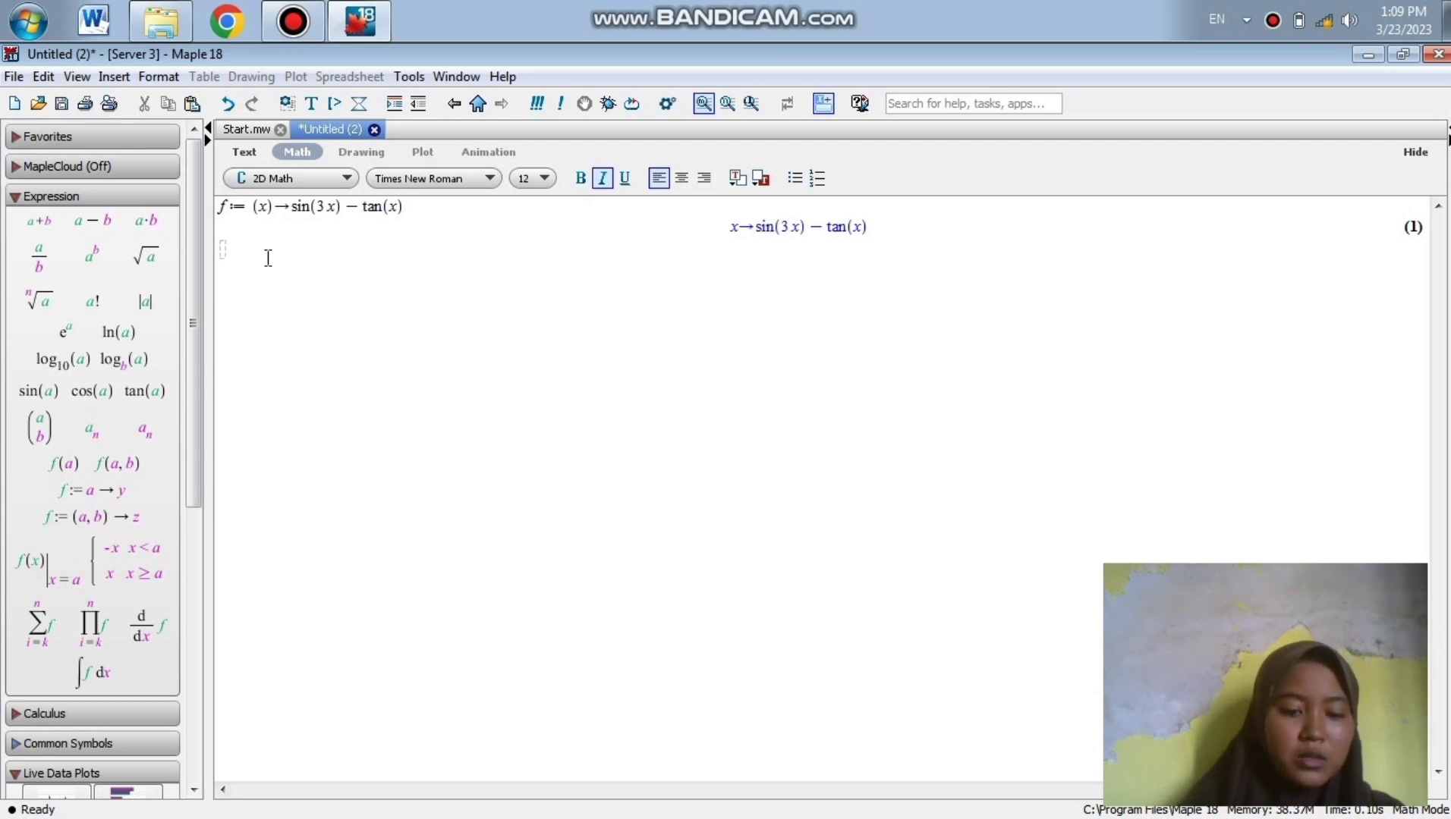
- Evaluate the function at the decimal value 1.0 by entering f(1.0) on the line below its definition
text(()
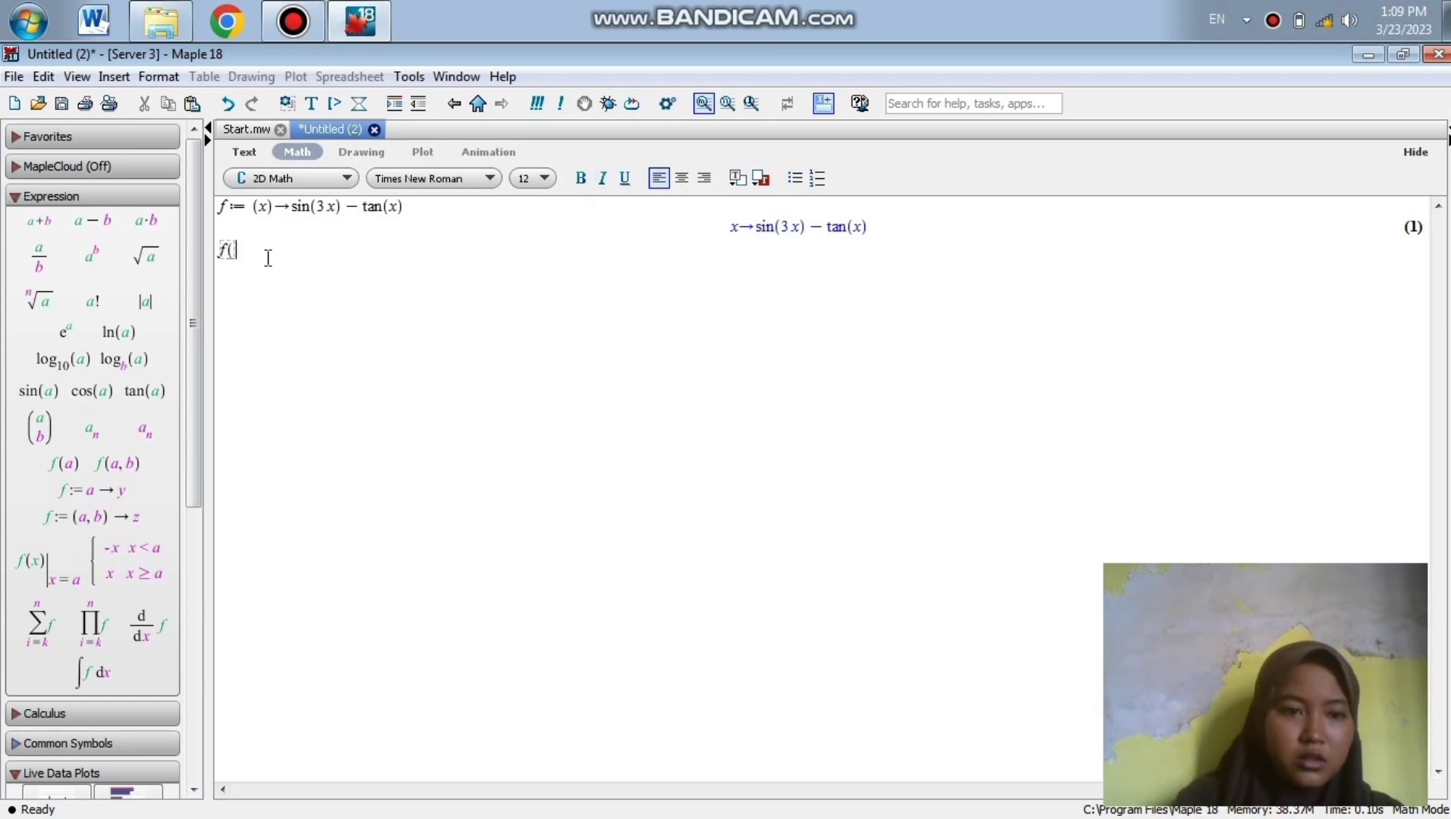
text(1)
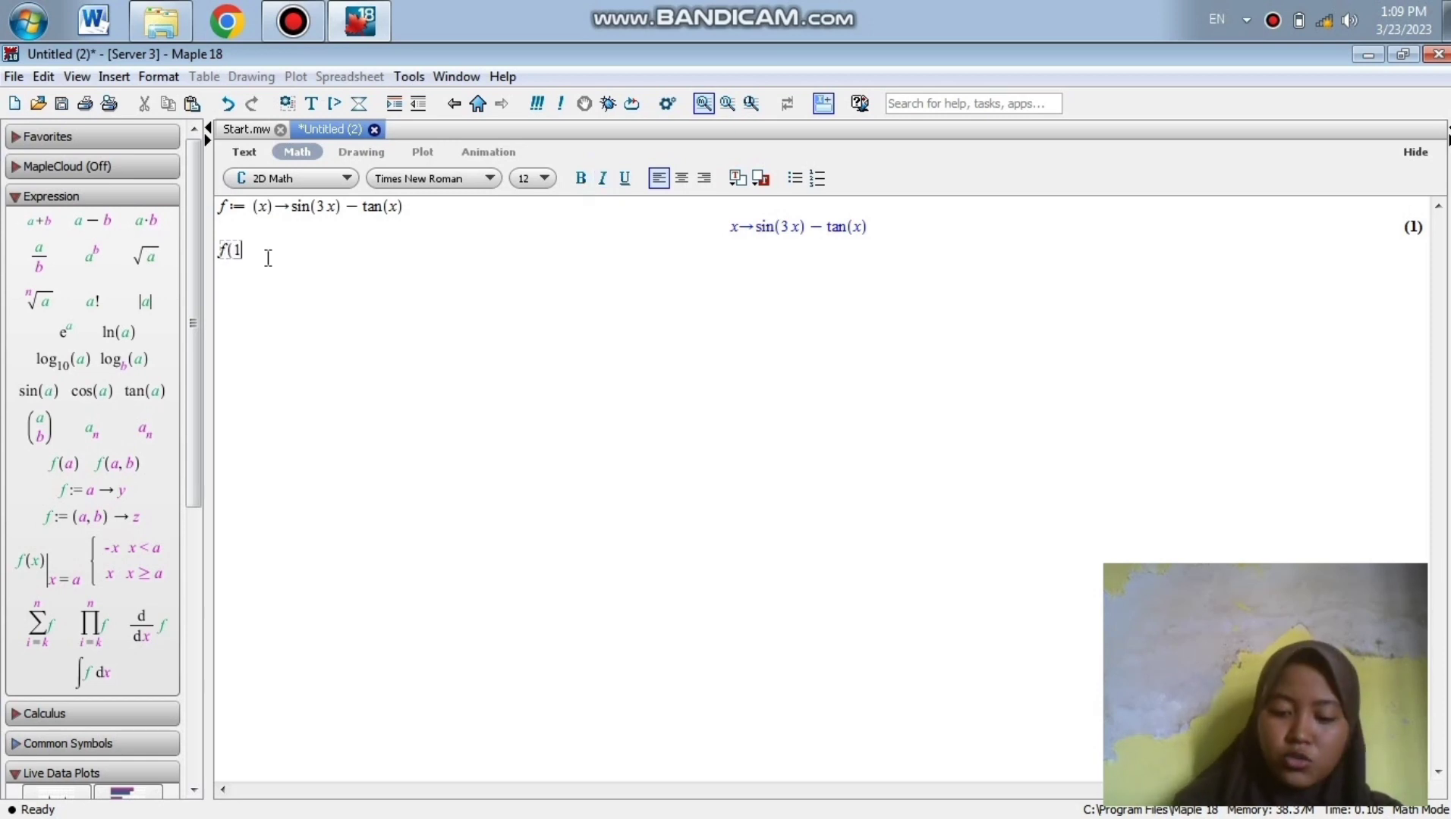
text(.0))
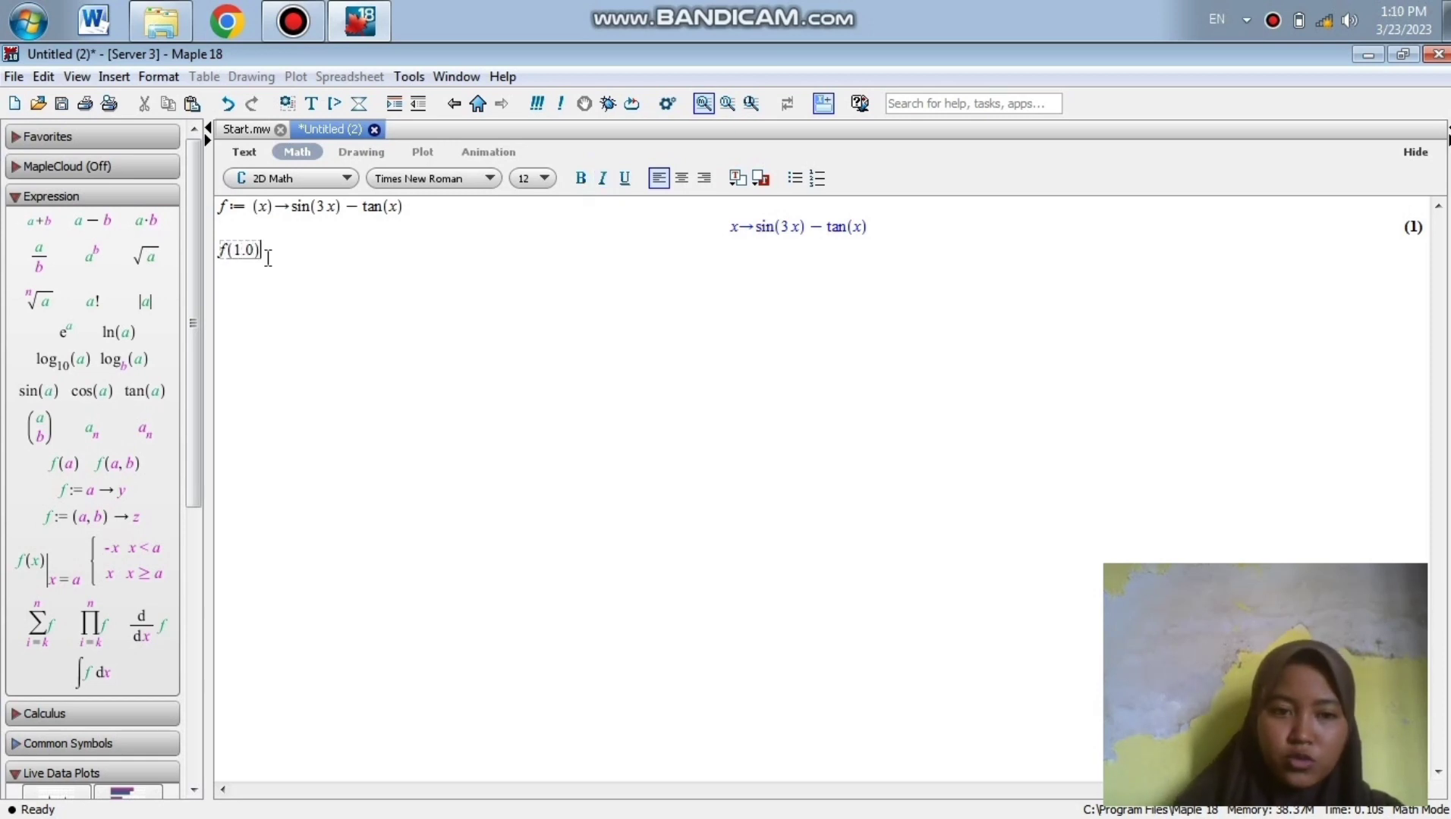
key(Return)
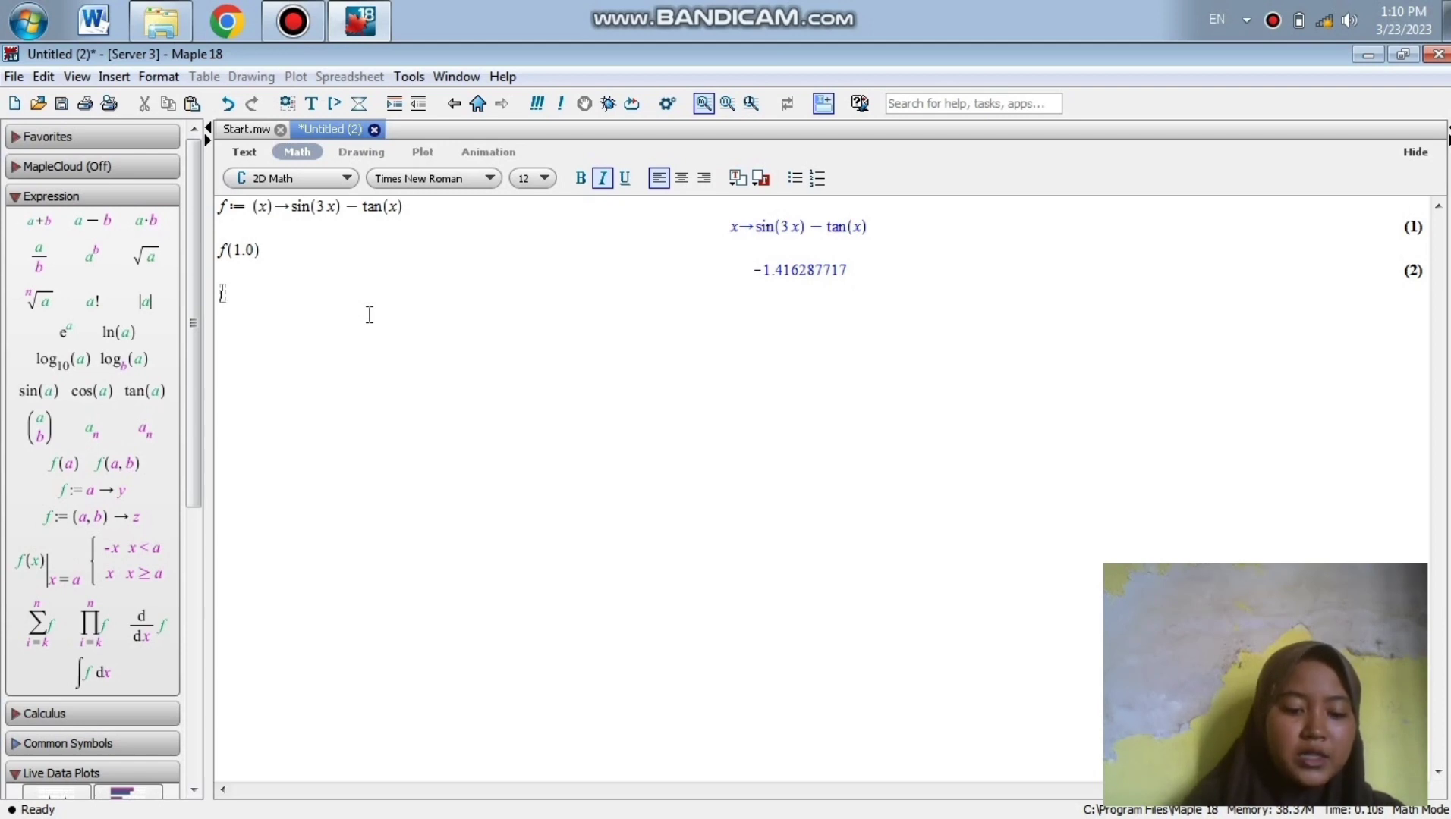
- Compute the floating-point value of the function at the integer 1 by evaluating evalf(f(1)) on the next line
text(eval)
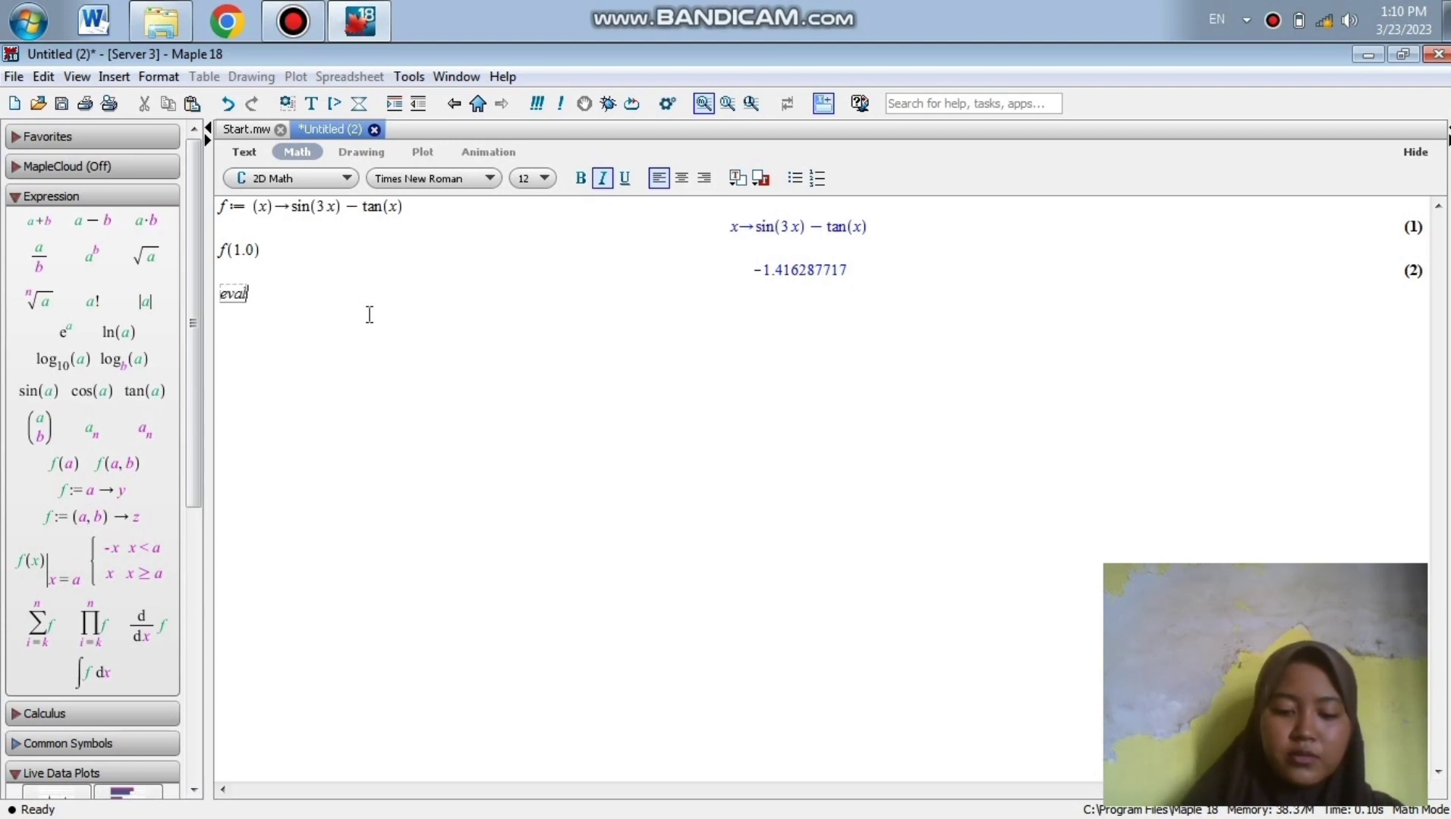
text(f()
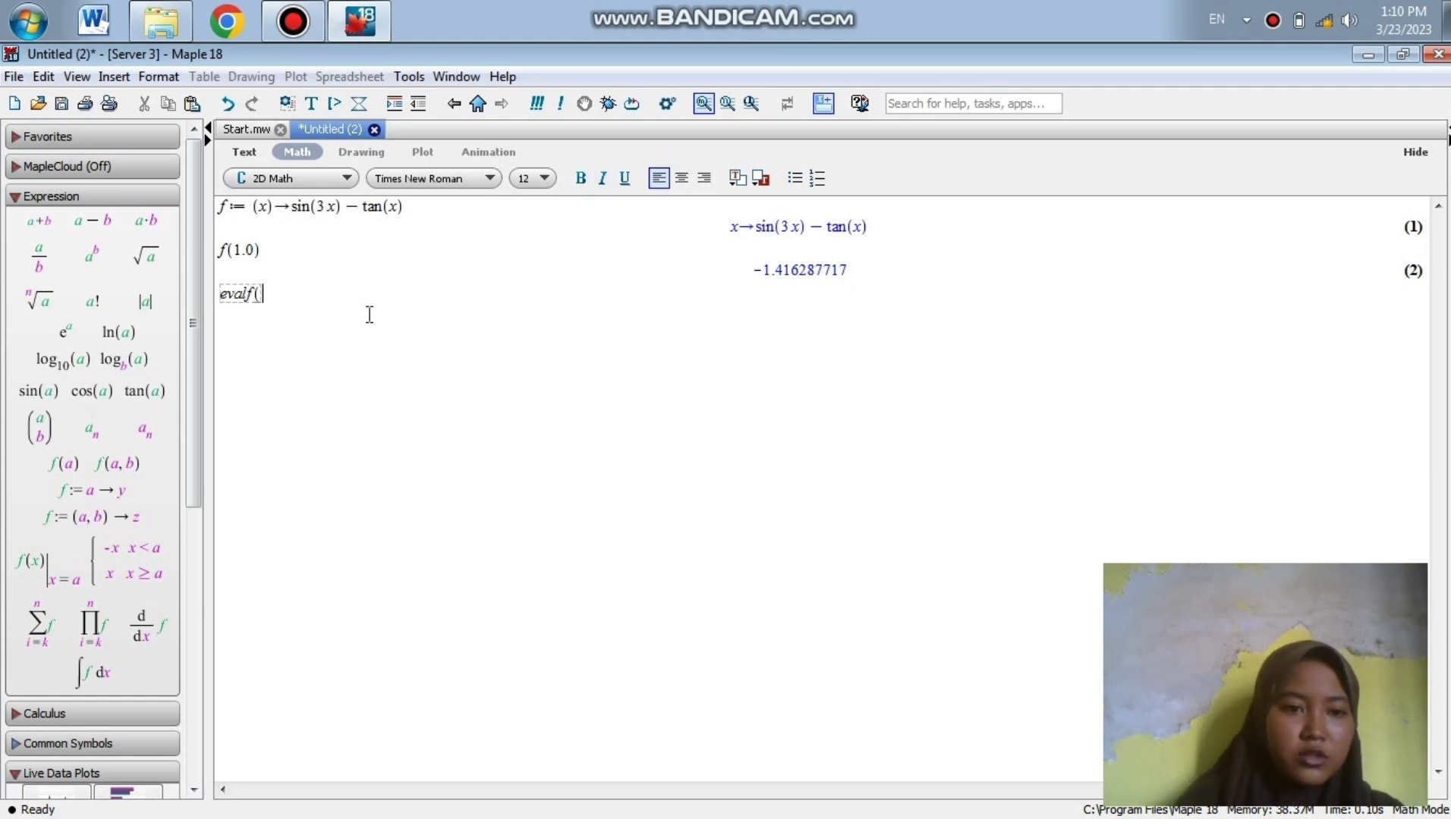
text(f)
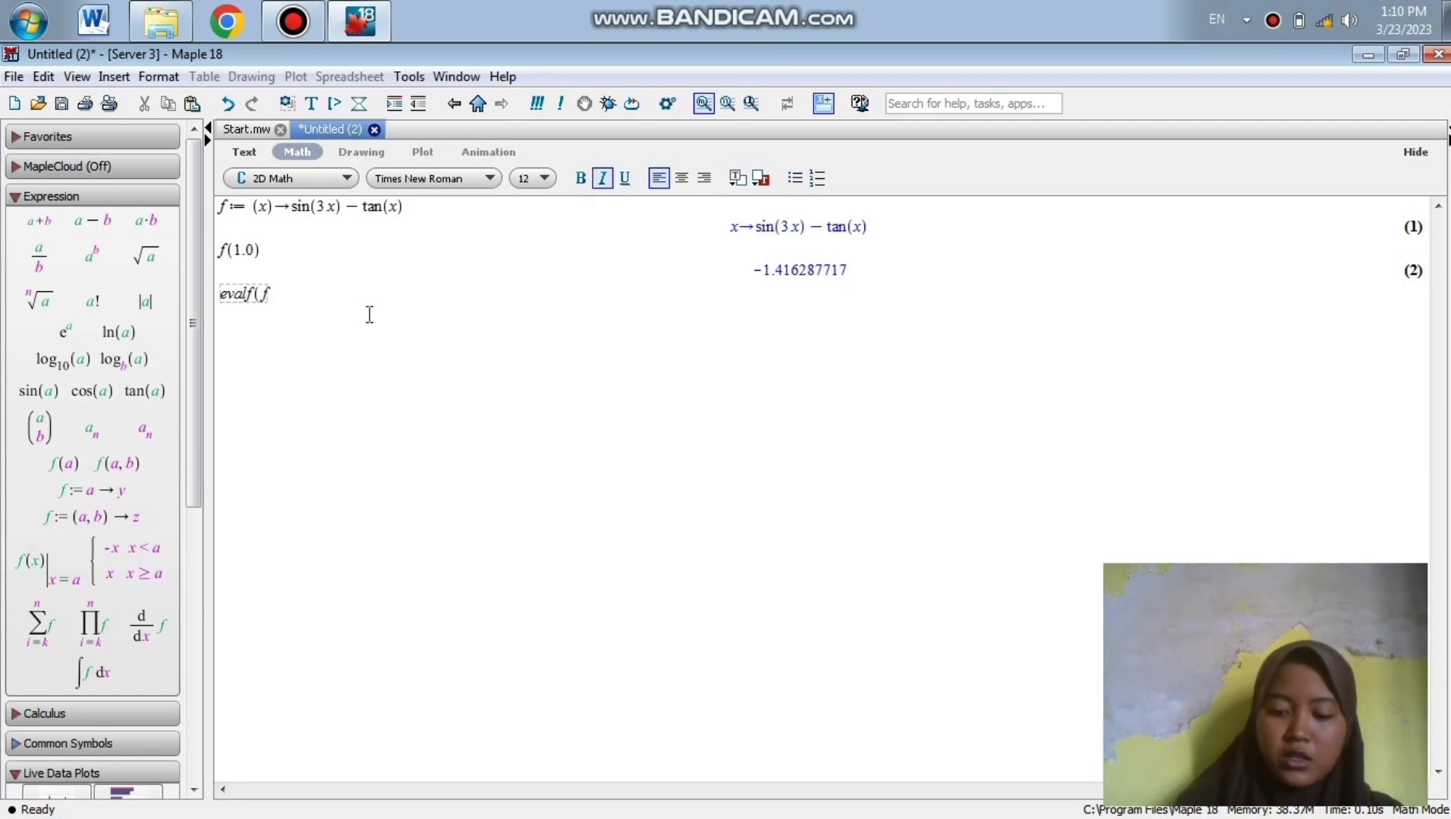
text(()
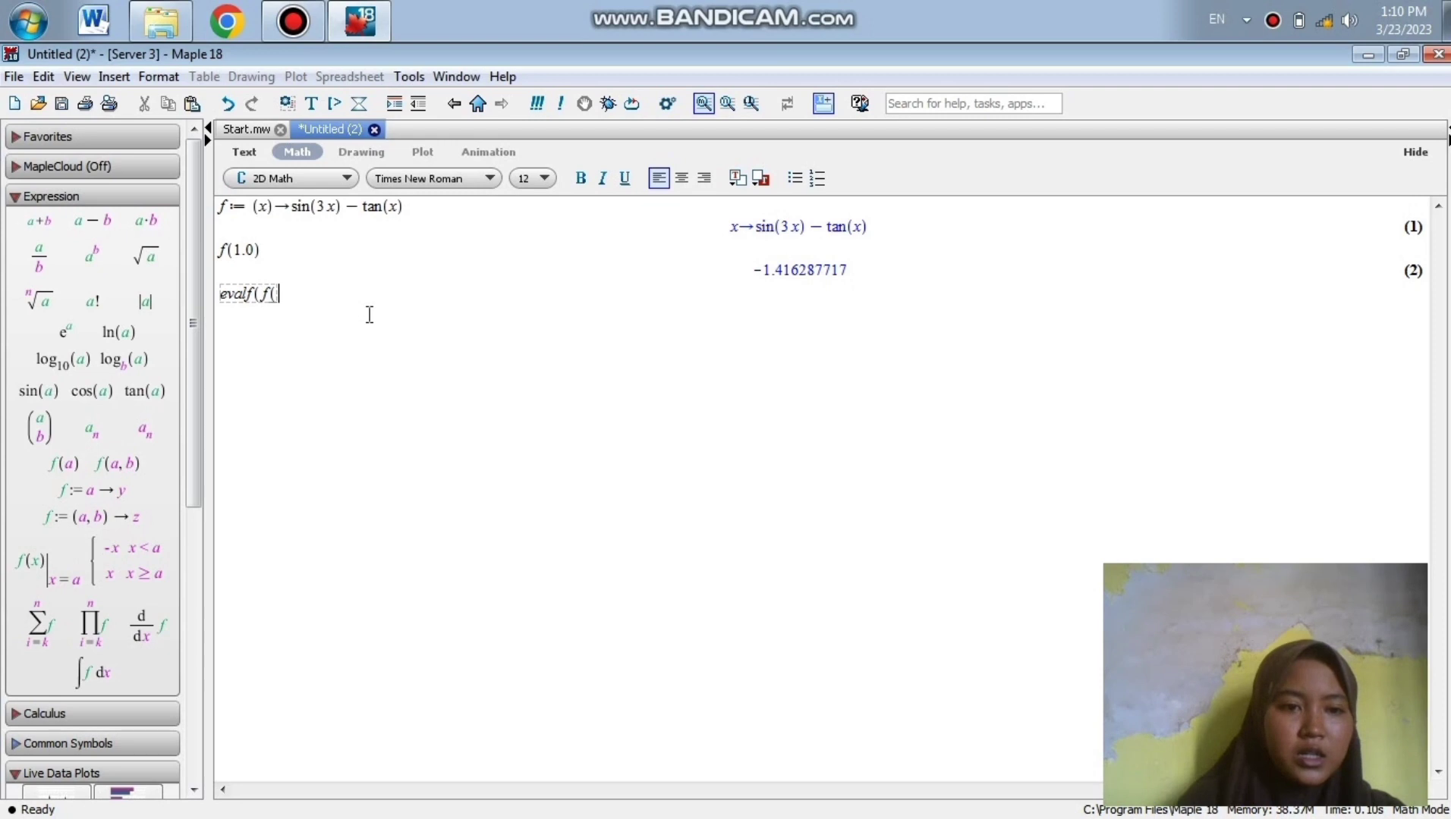
text(1)
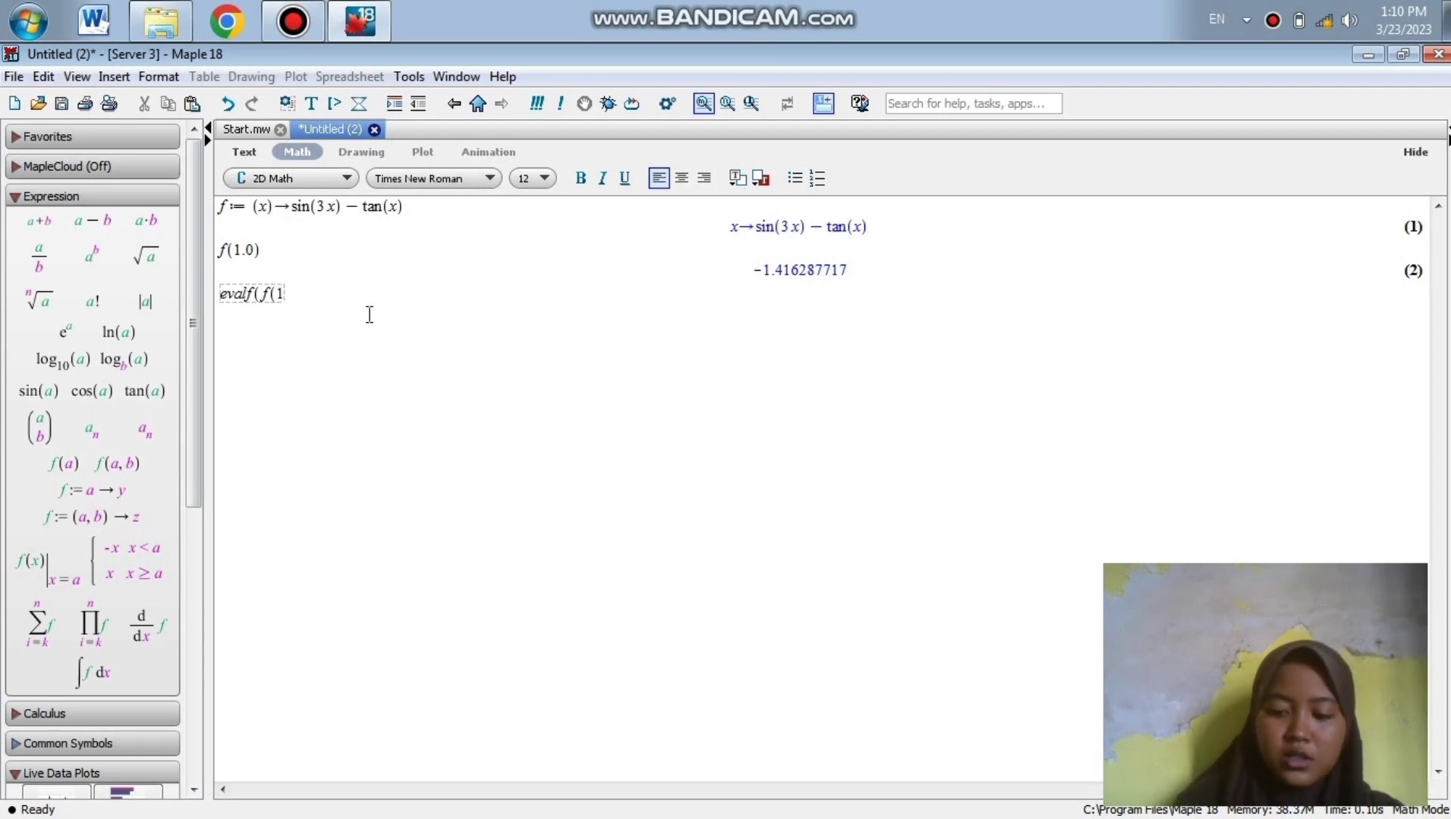
text()))
key(Return)
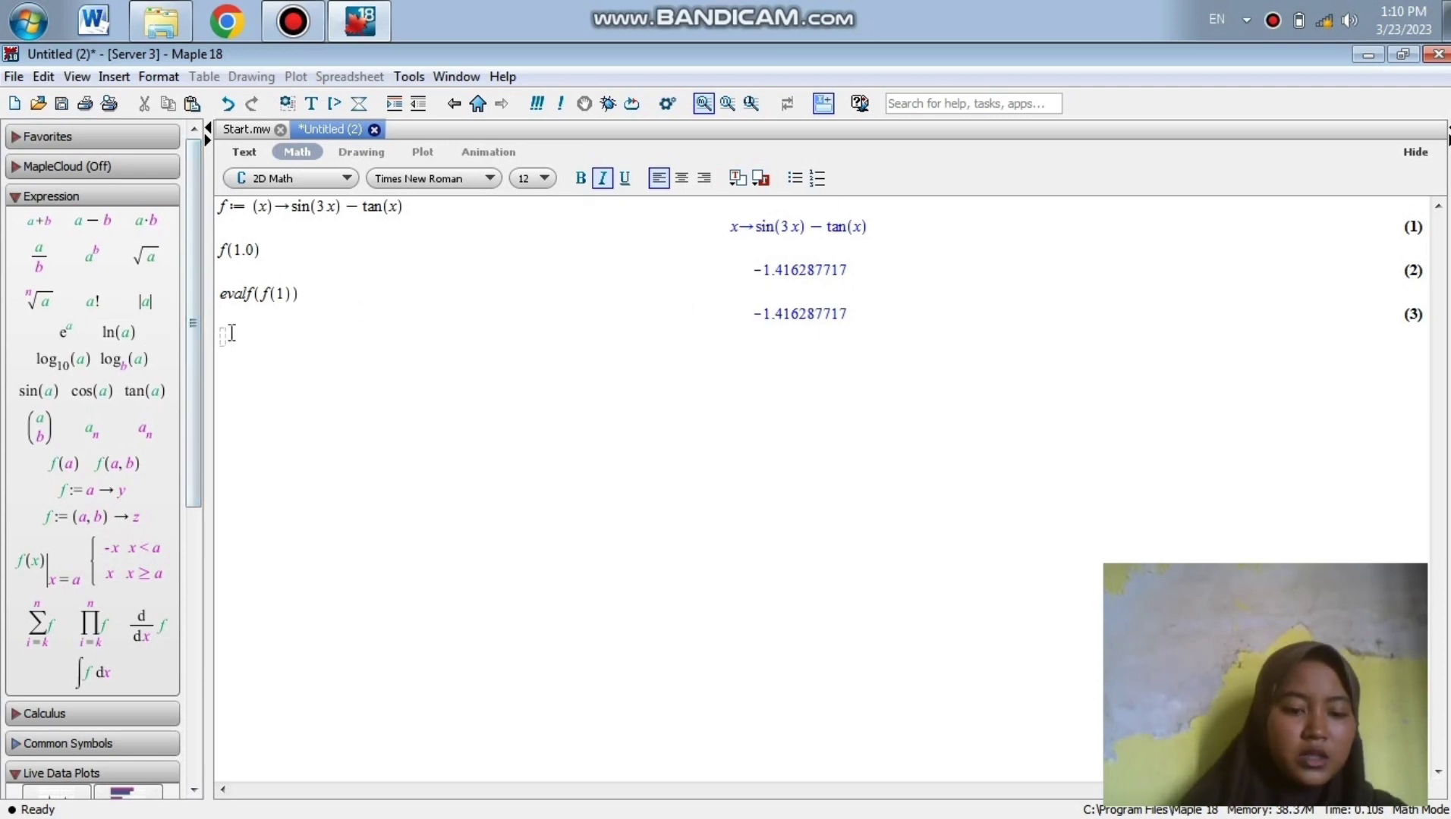
- Set the numeric precision to three digits by evaluating Digits := 3
text(D)
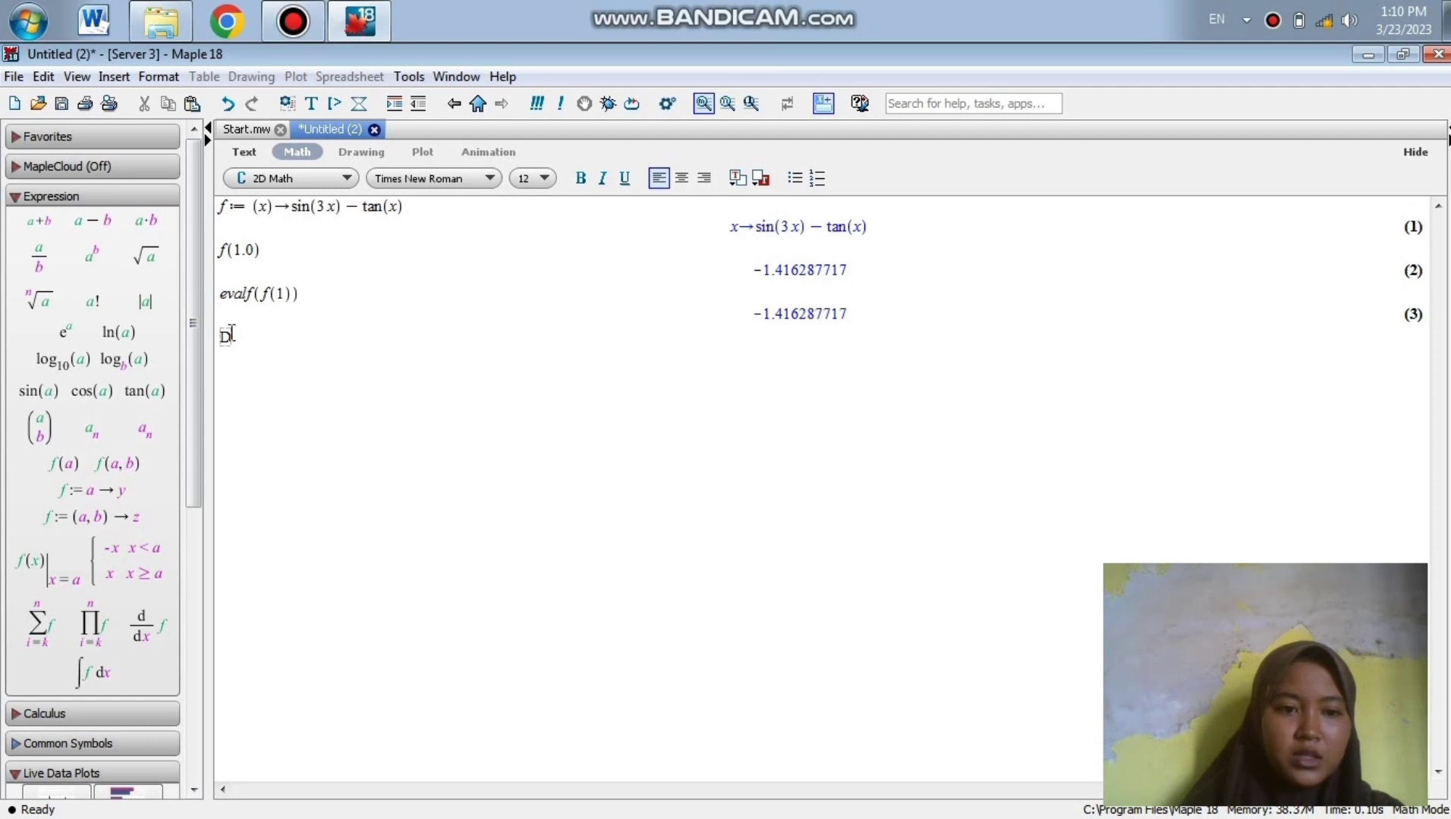
text(igits )
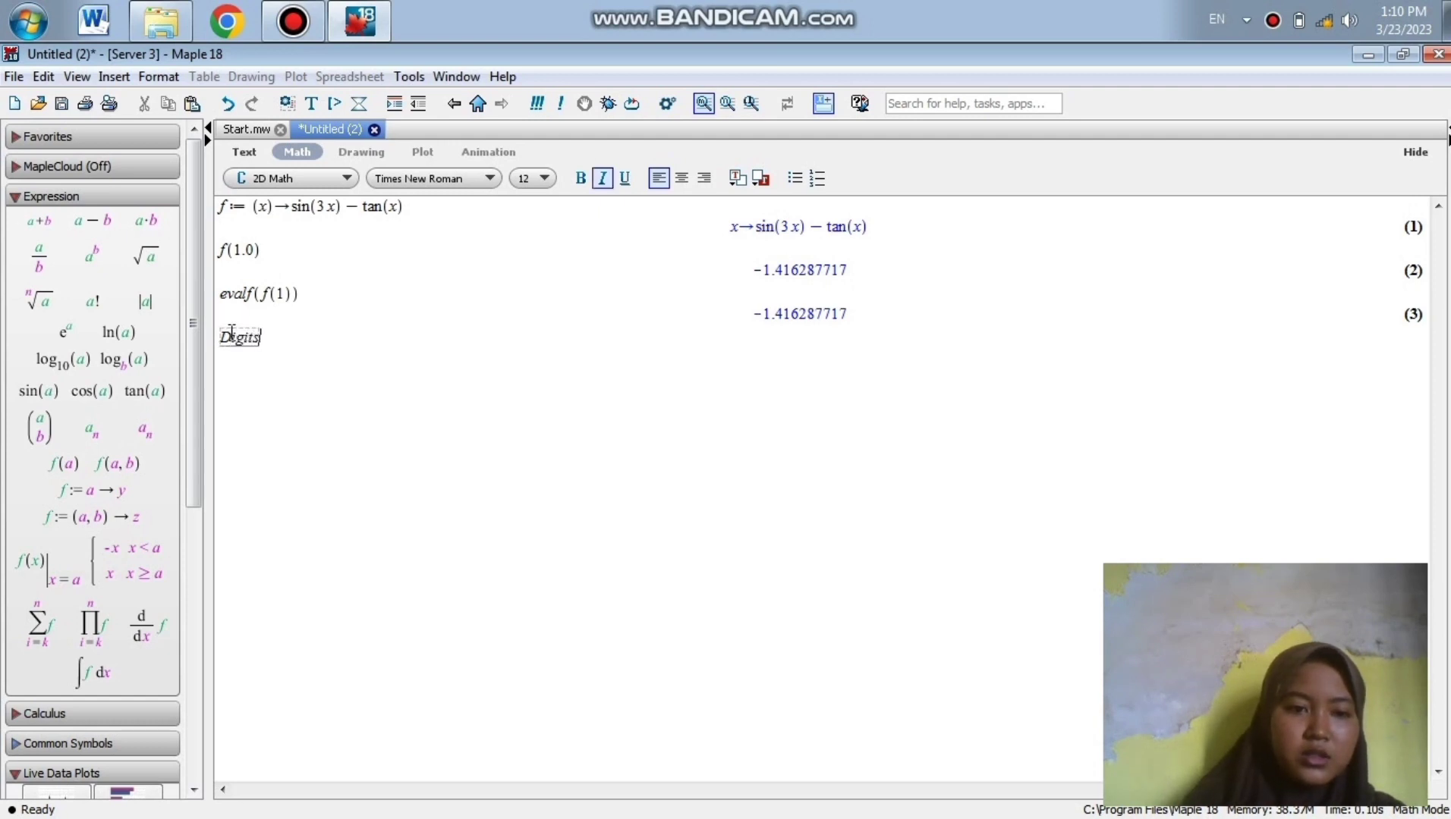
text(:= )
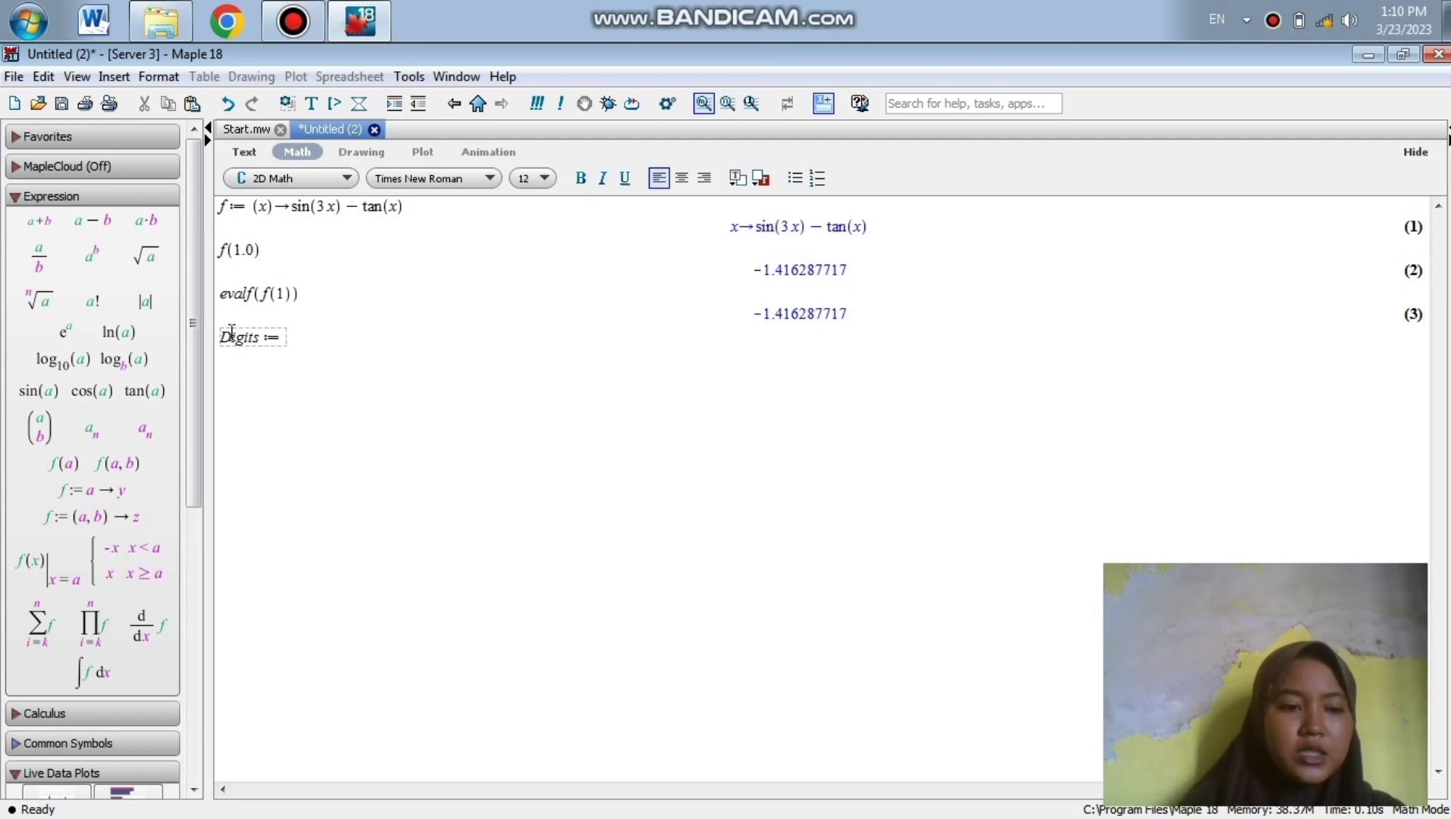
text(3)
key(Return)
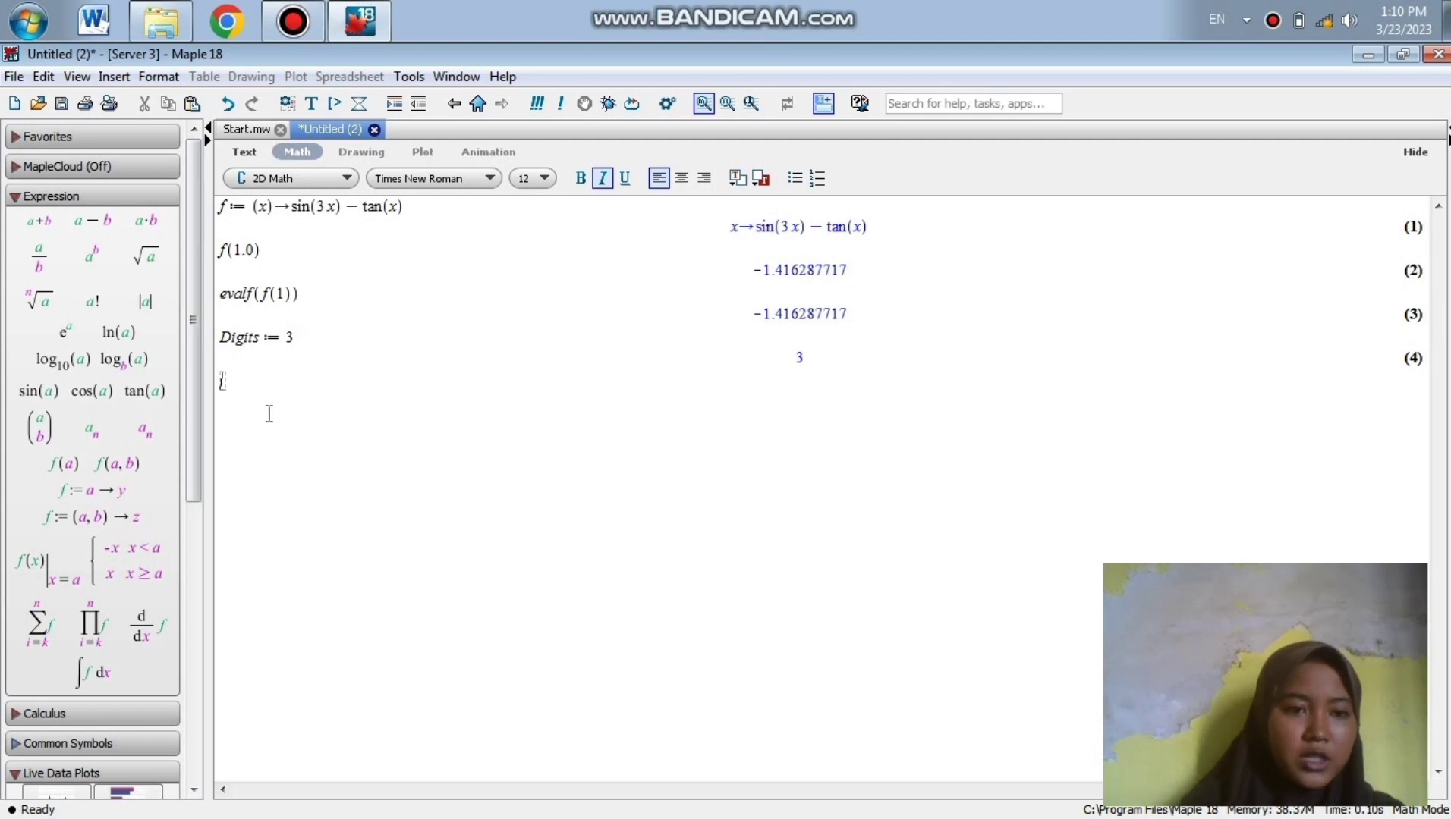
- Define the function f := (x) -> sin(3x) - tan(x) again below the Digits line and evaluate it
text(f:)
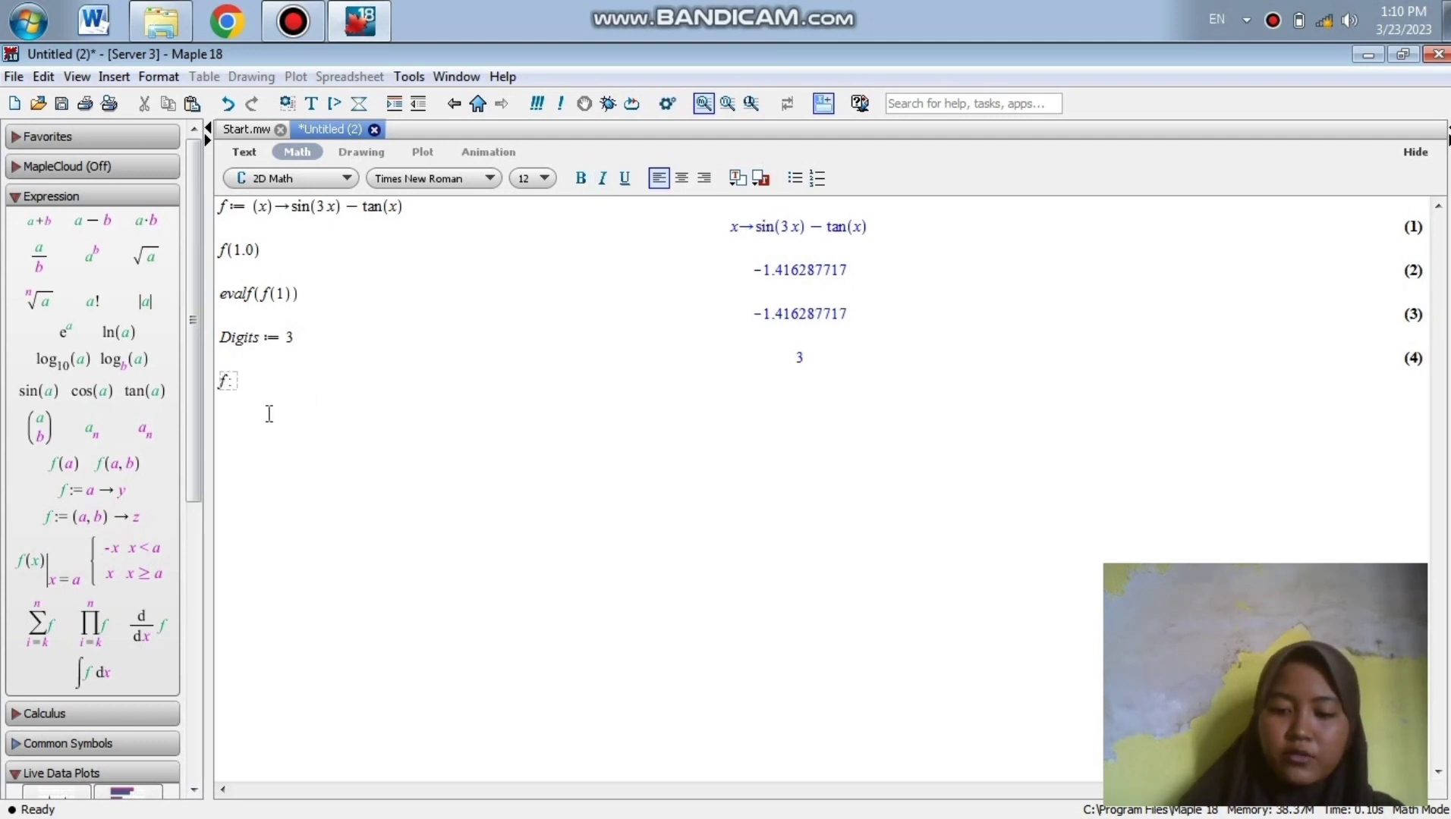
text(=(x)
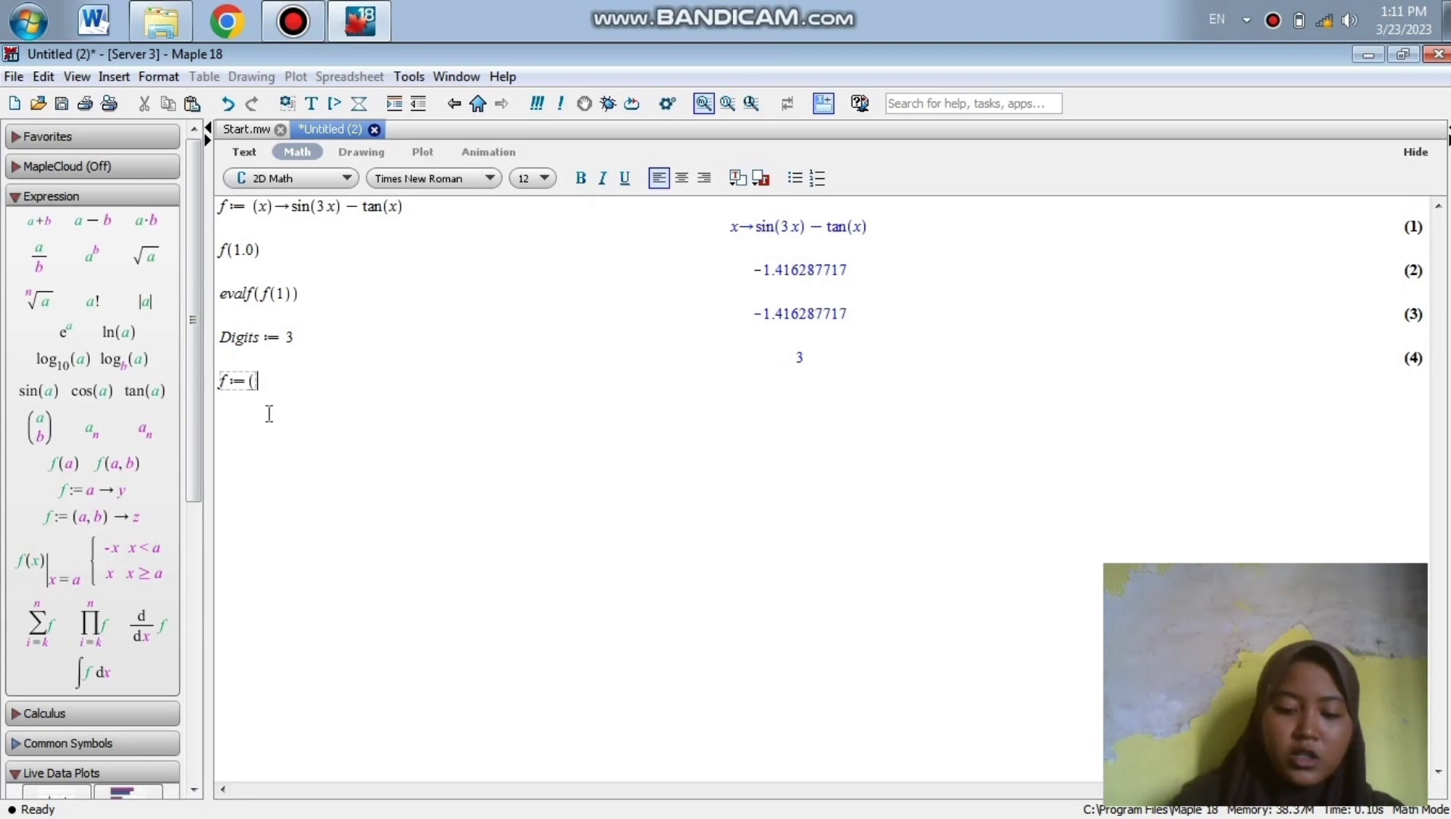
text())
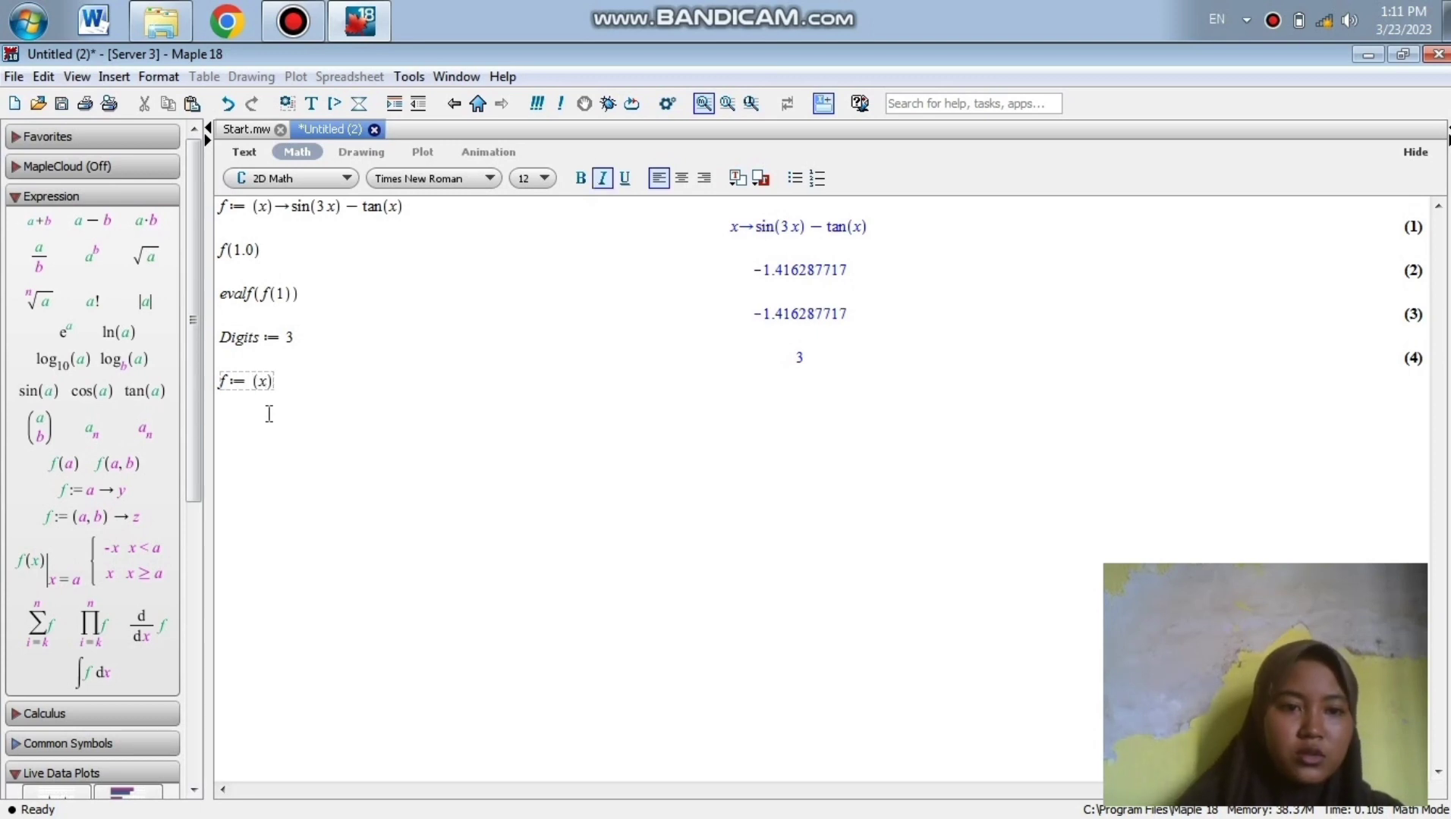
text(-)
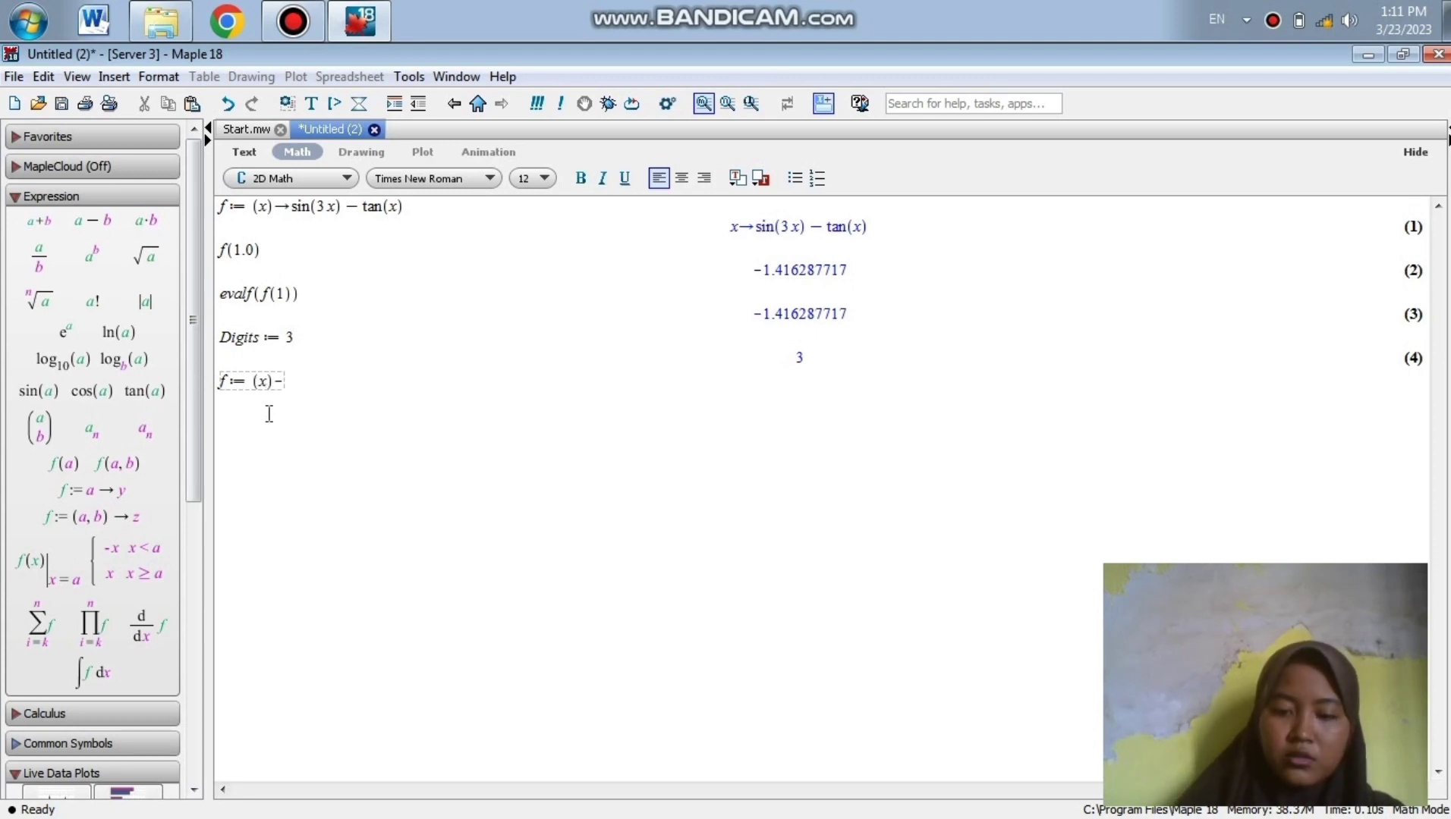
text(>s)
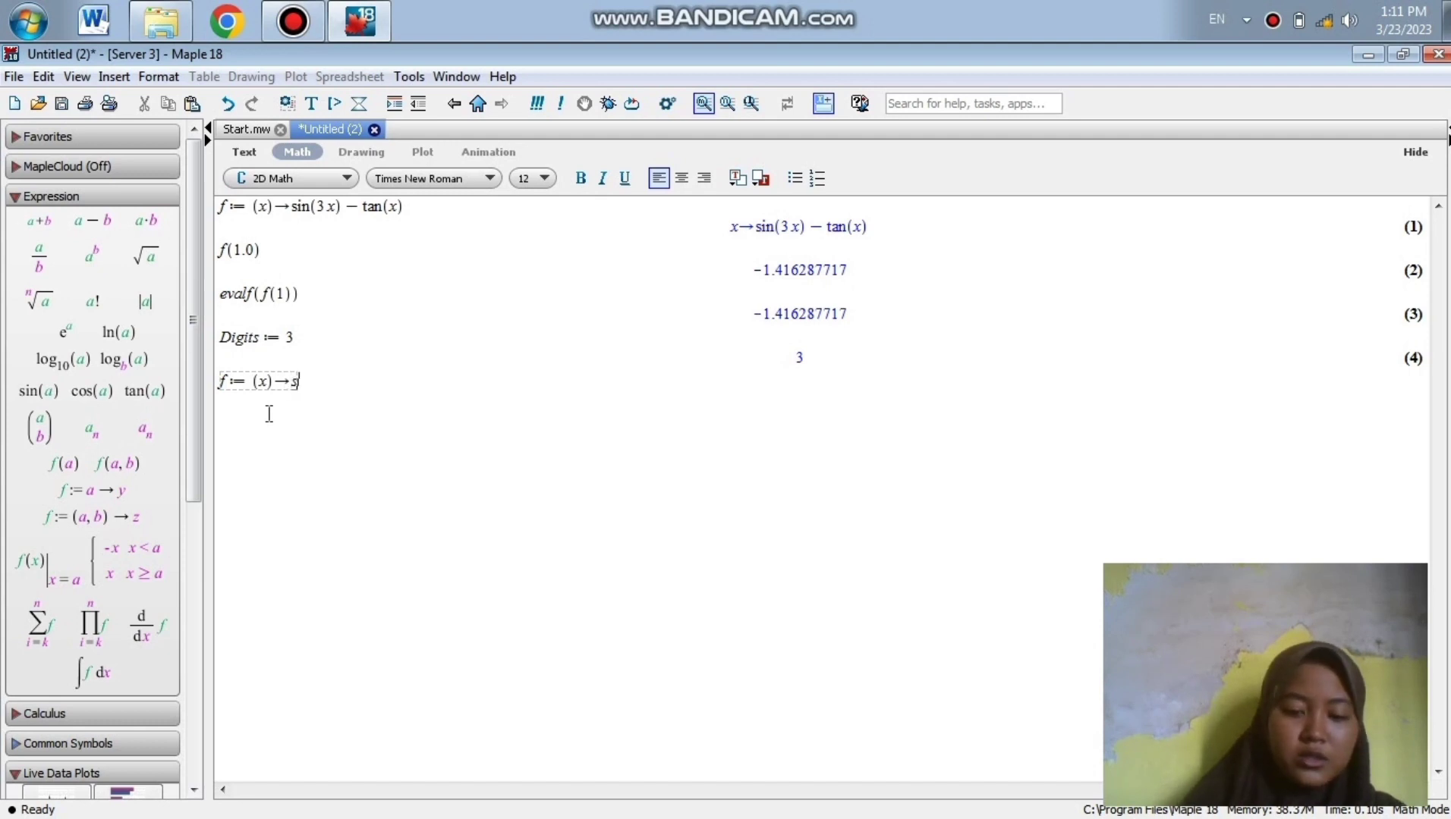
text(in)
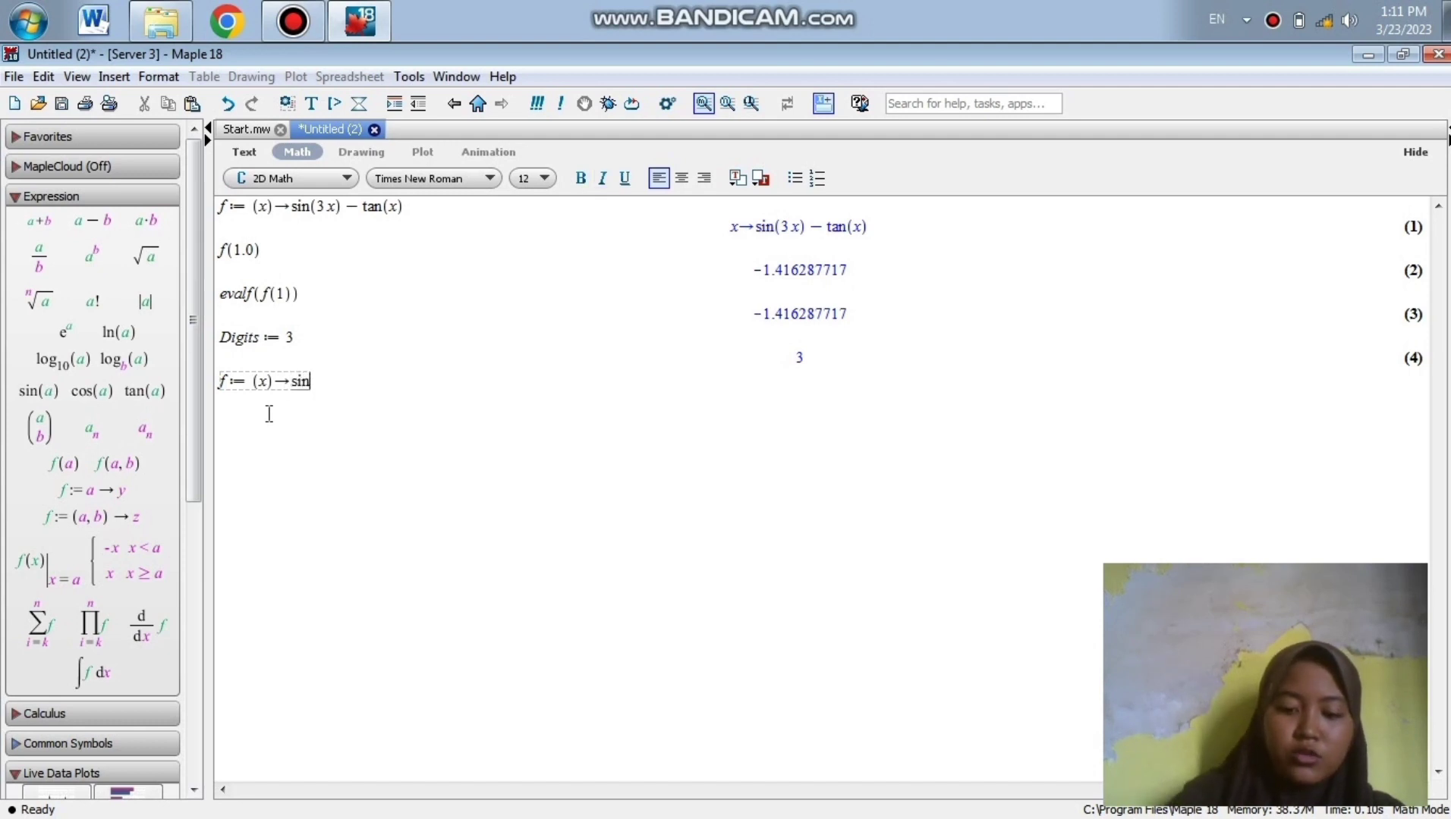
text((3x)-)
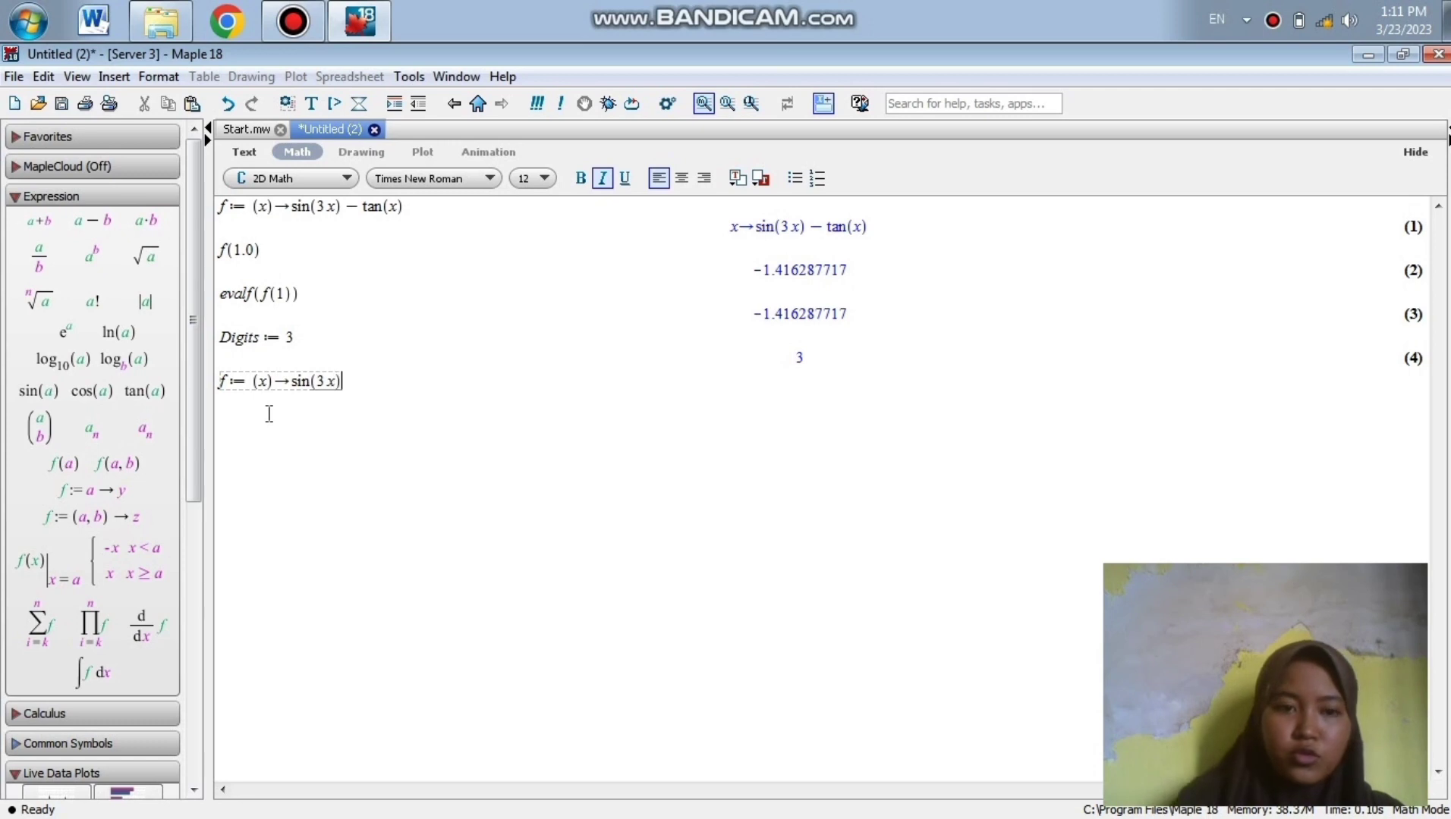
text(t)
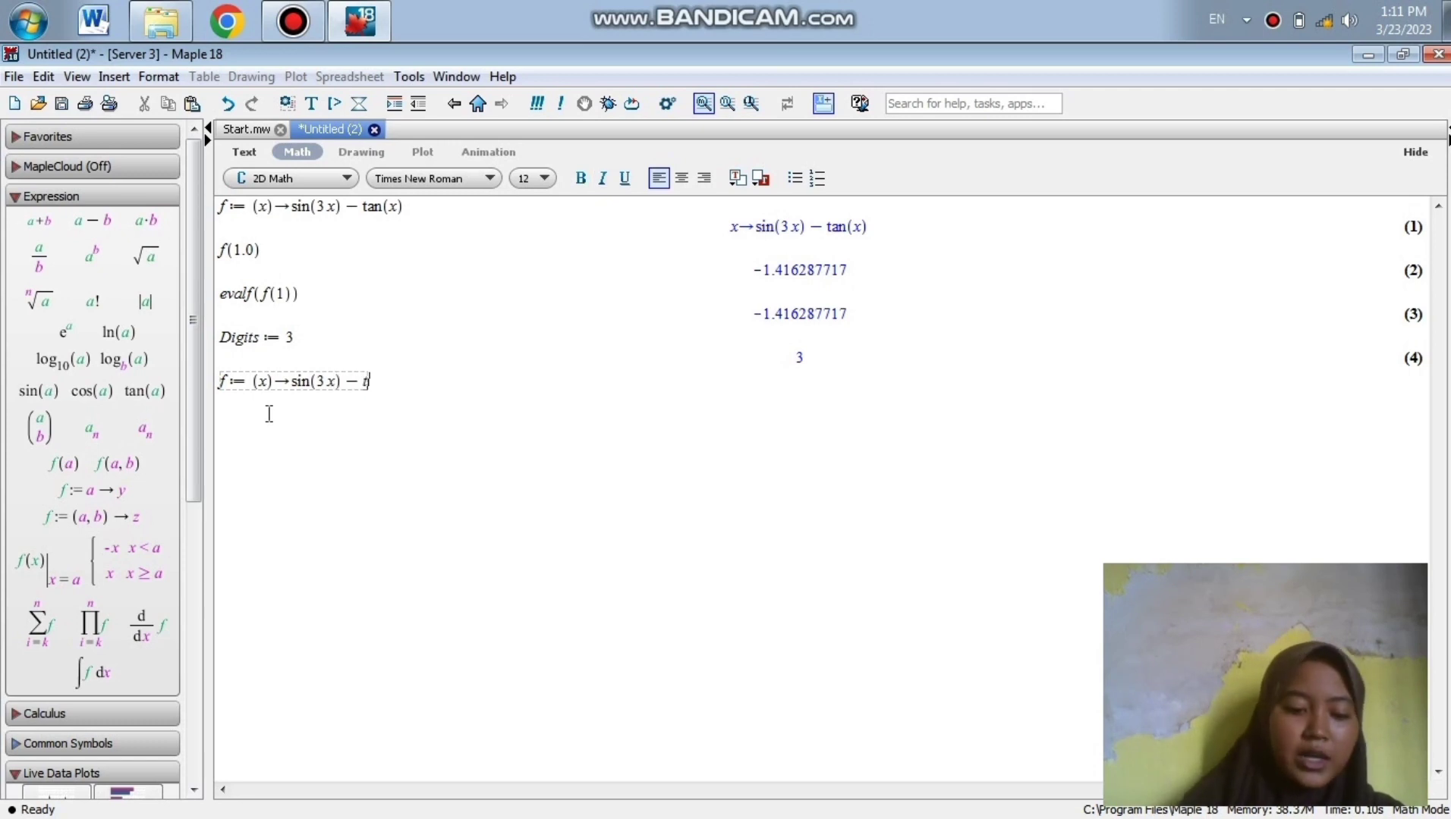
text(an(x))
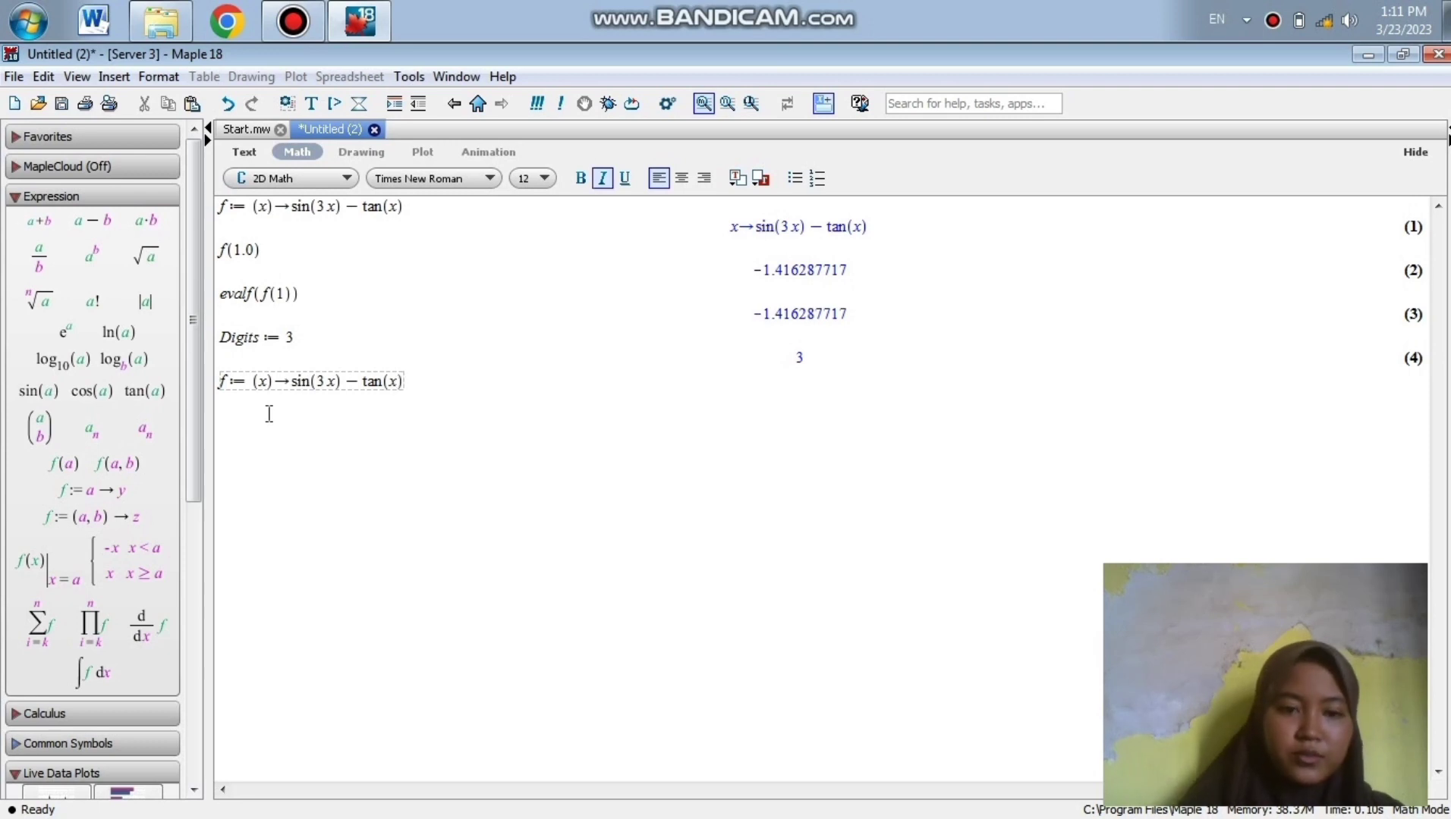
key(Return)
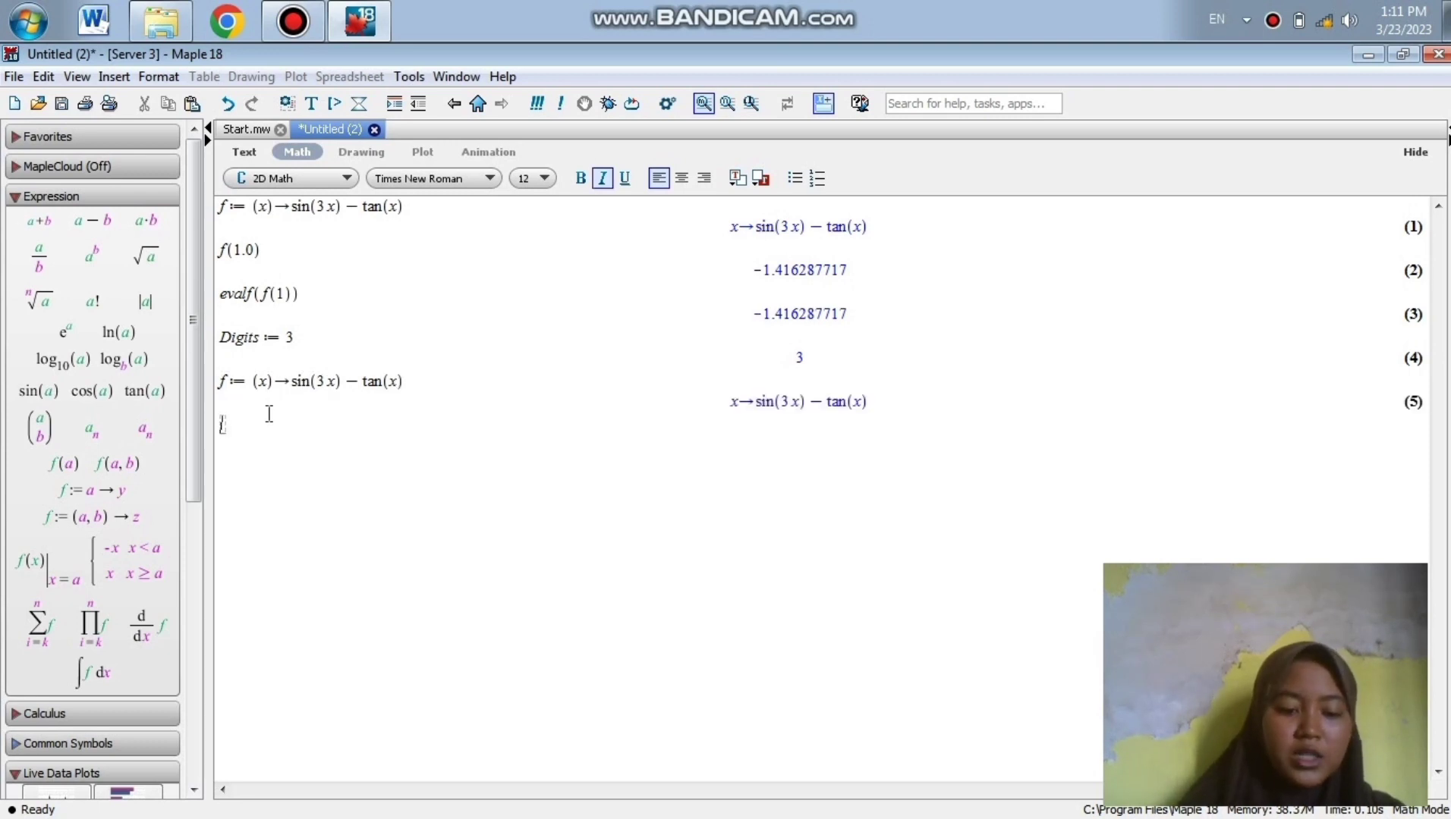
- Evaluate the redefined function at three-digit precision by entering f(1.0) below its second definition
text(f)
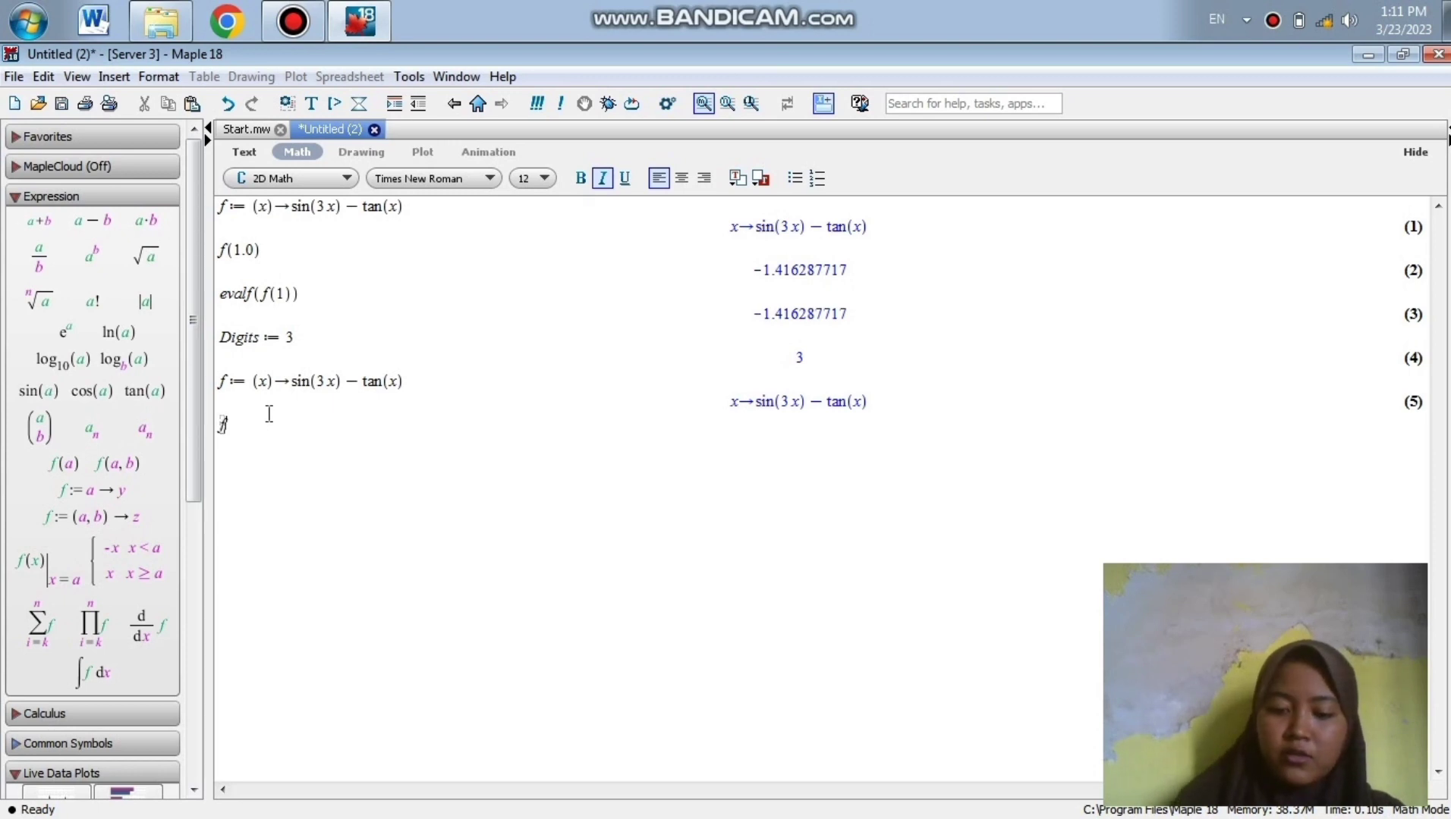
text(()
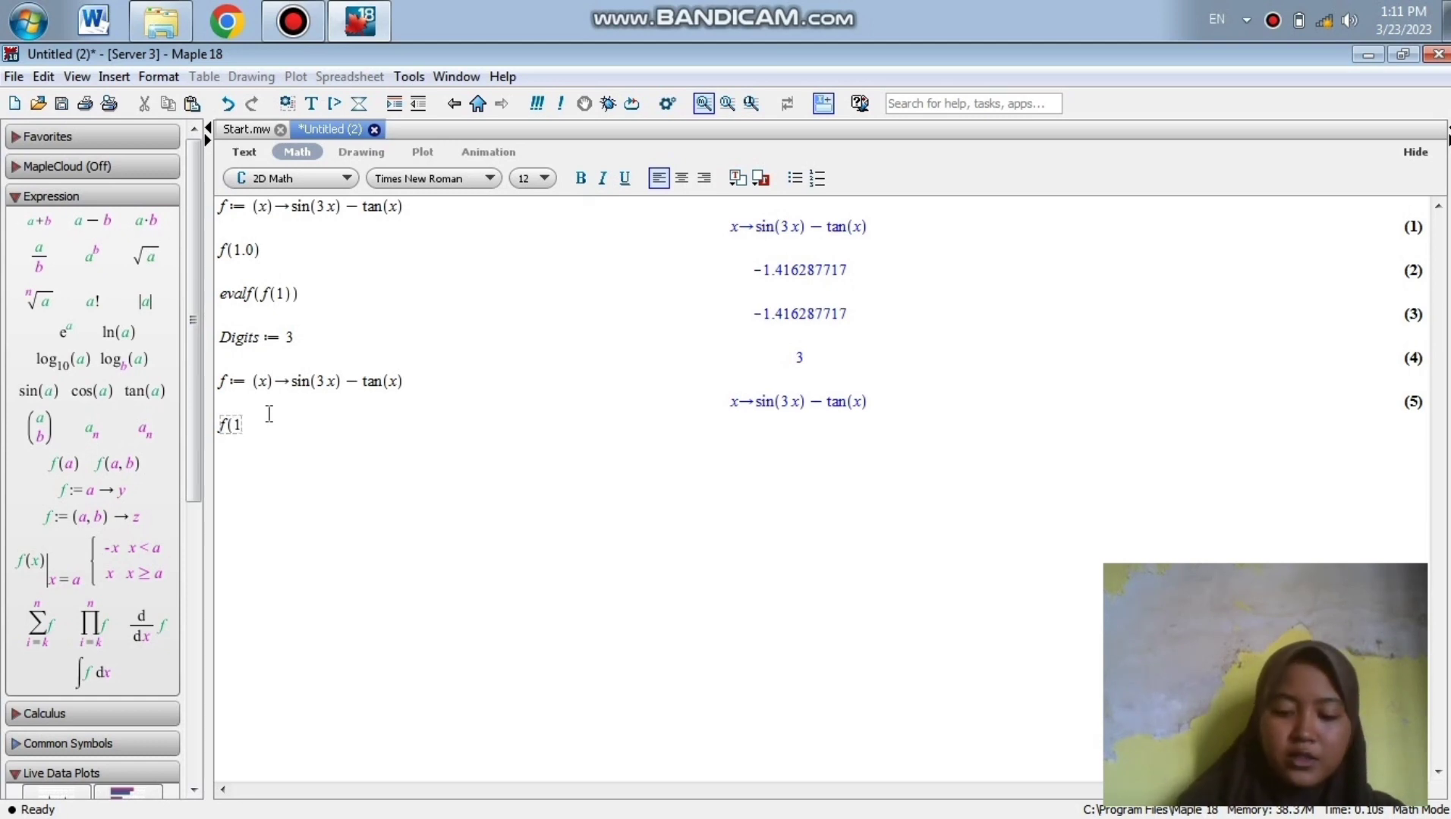
text(1.0))
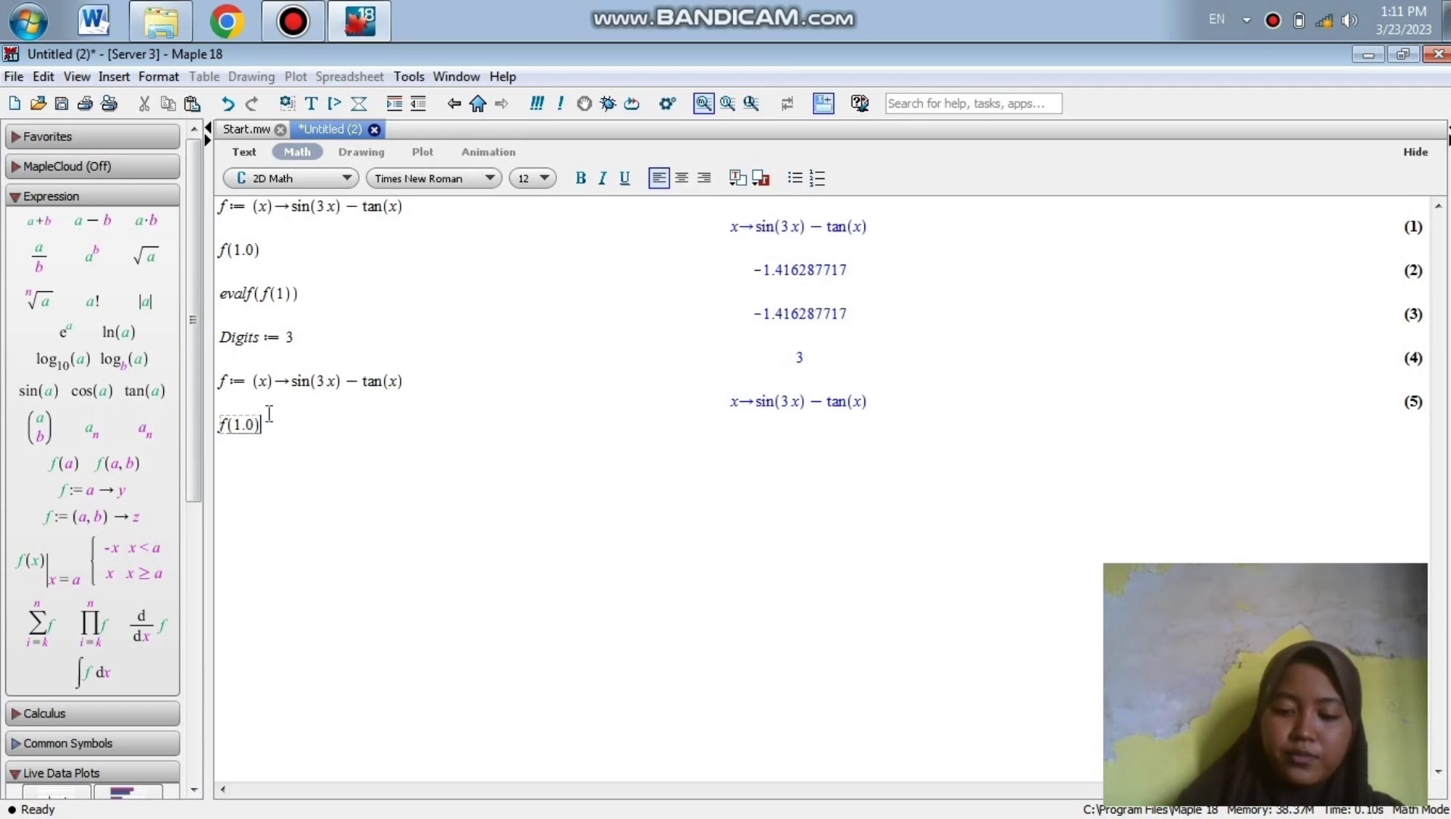
key(Return)
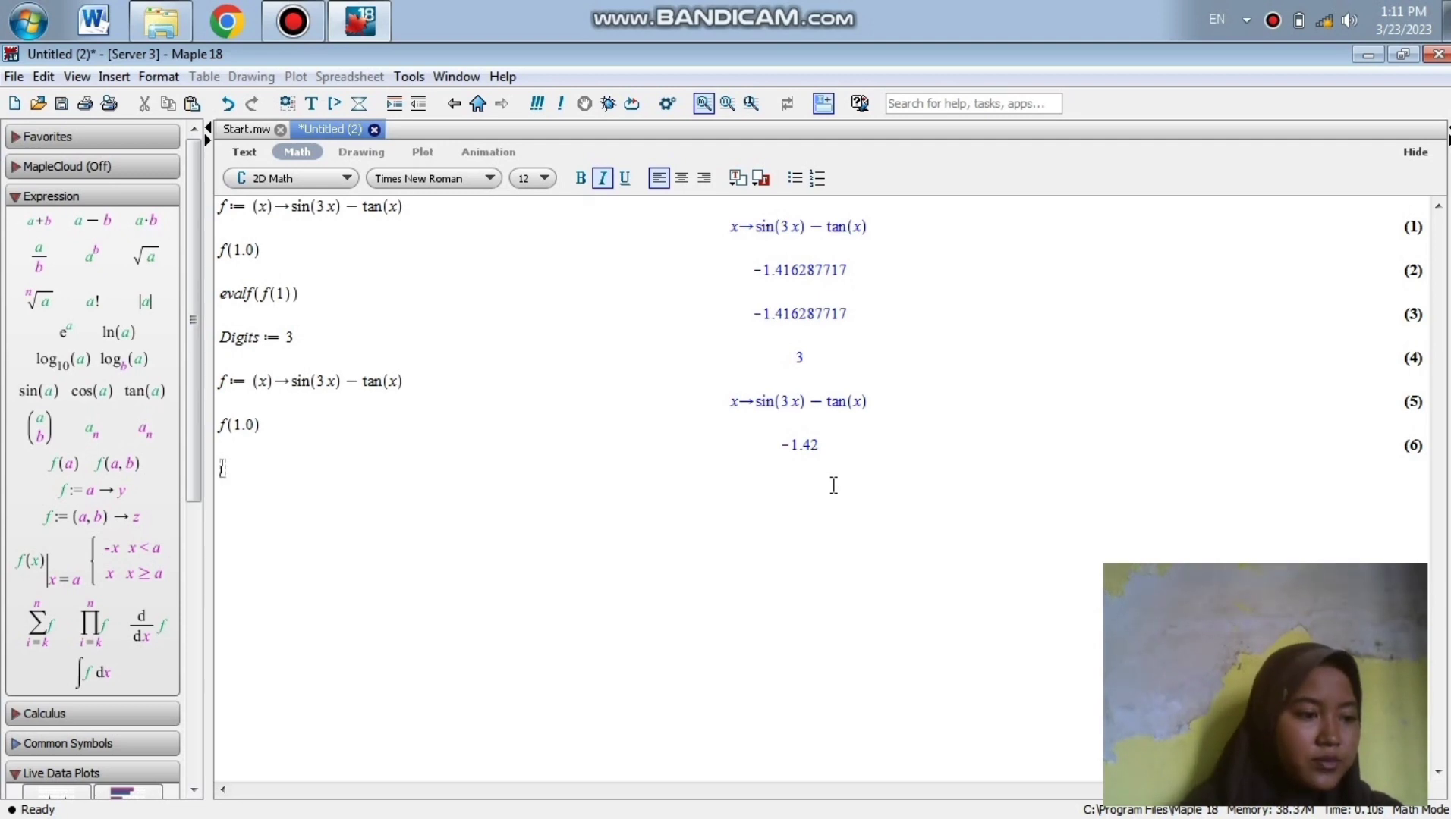
- Begin a new function definition with f := (x) on the empty line below the last result
text(f )
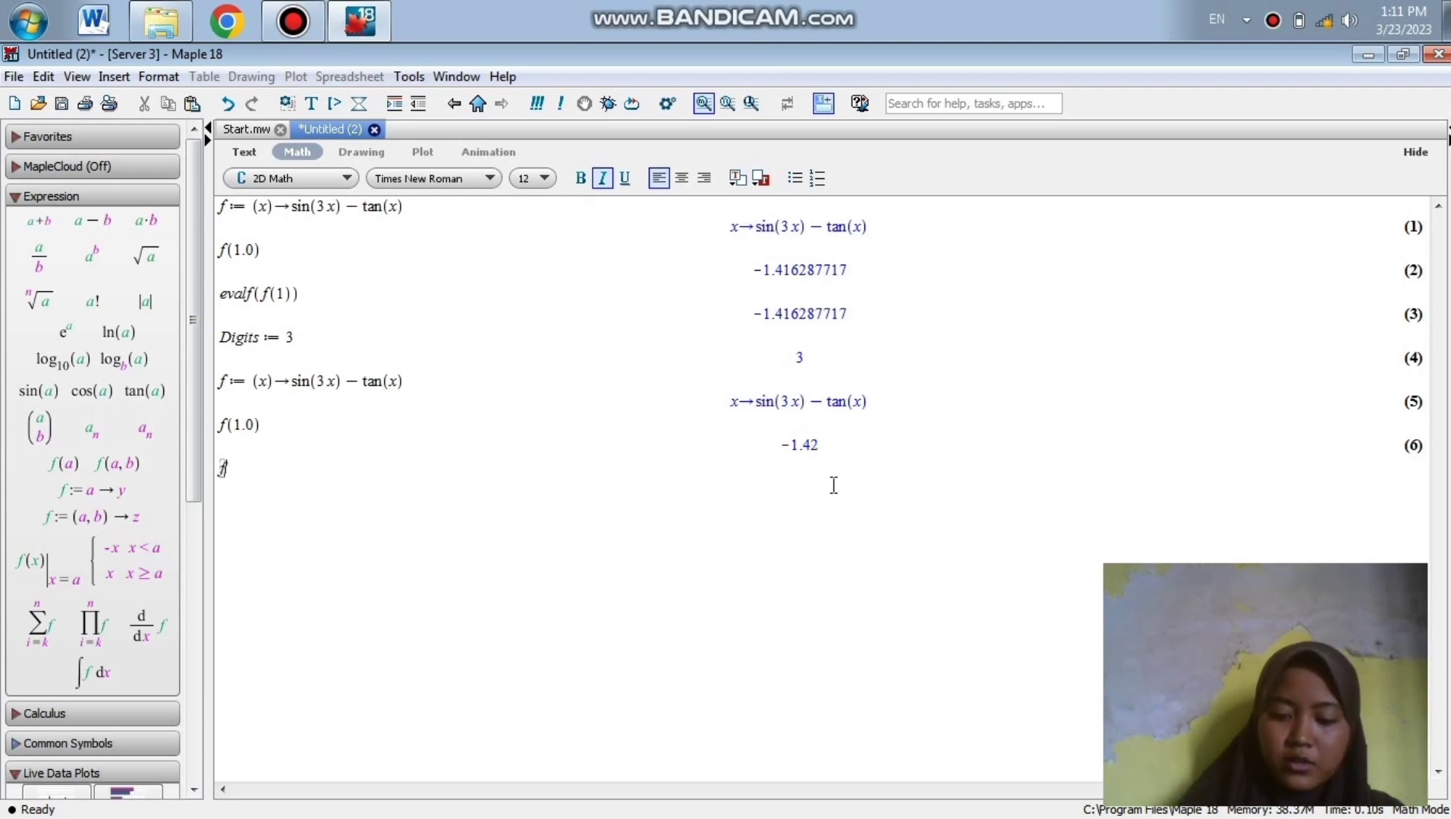
text(:= )
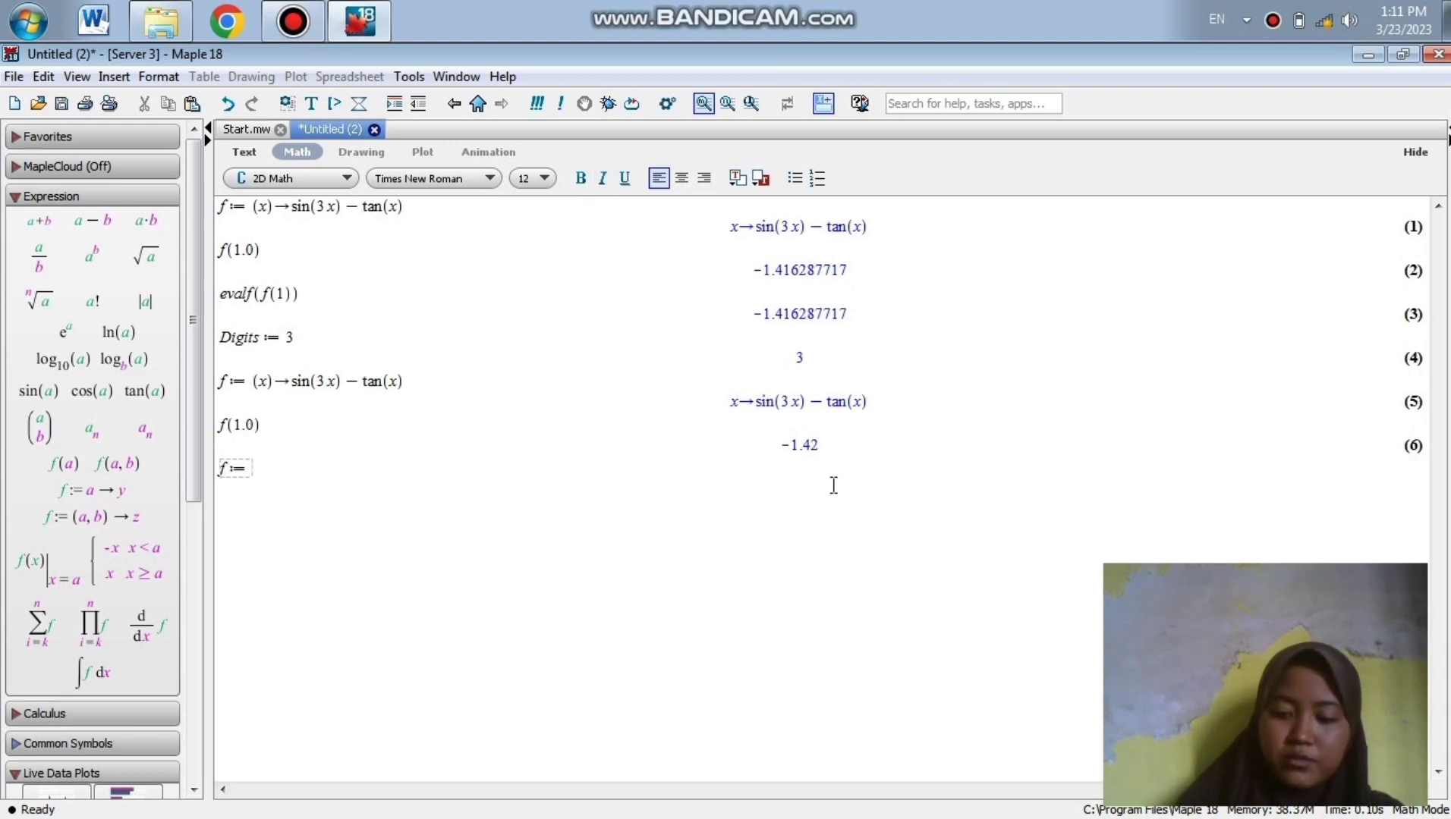
text((x))
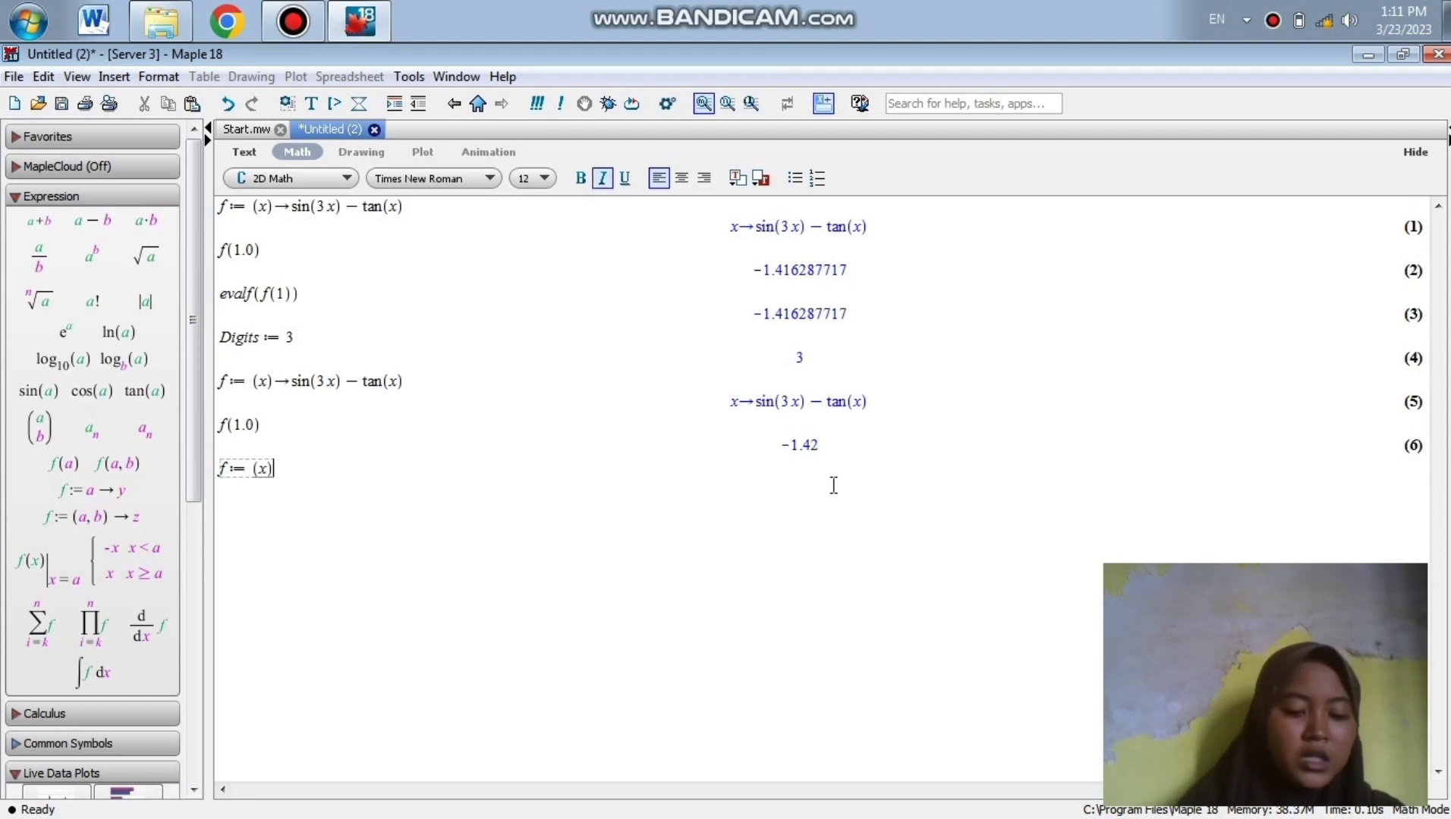
text(cos)
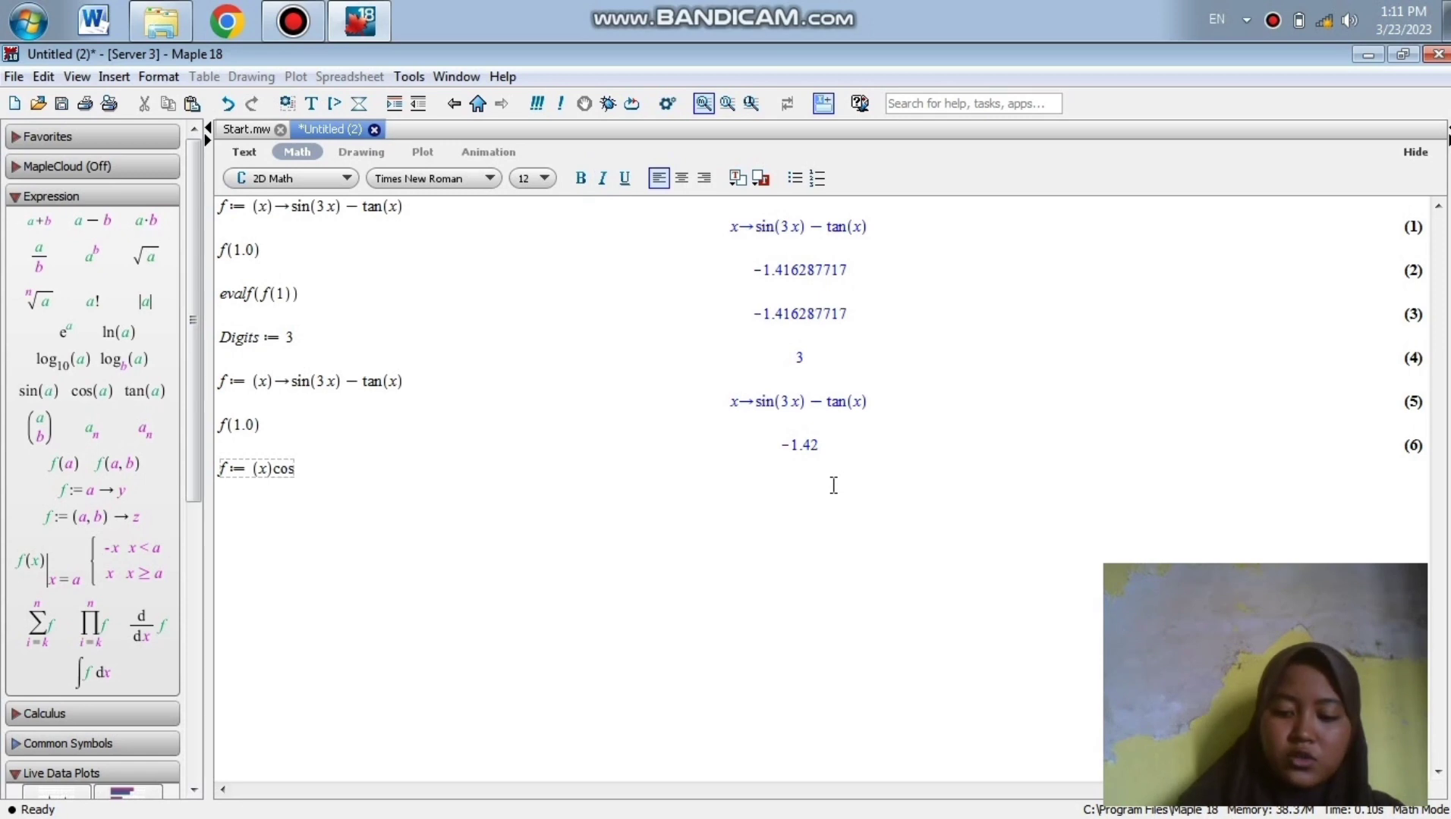
text((7x)
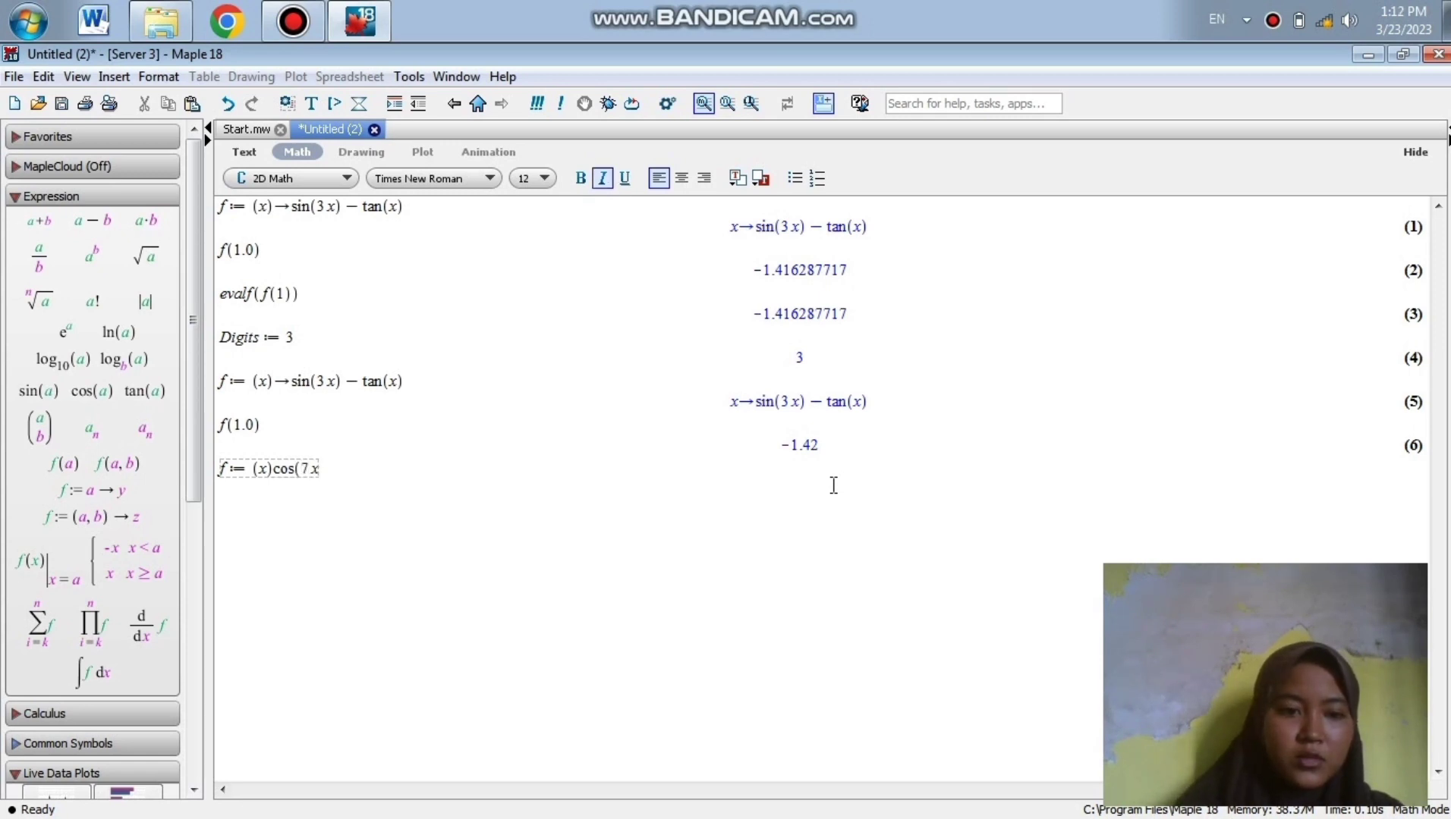
key(BackSpace)
key(BackSpace)
key(BackSpace)
key(BackSpace)
key(BackSpace)
key(BackSpace)
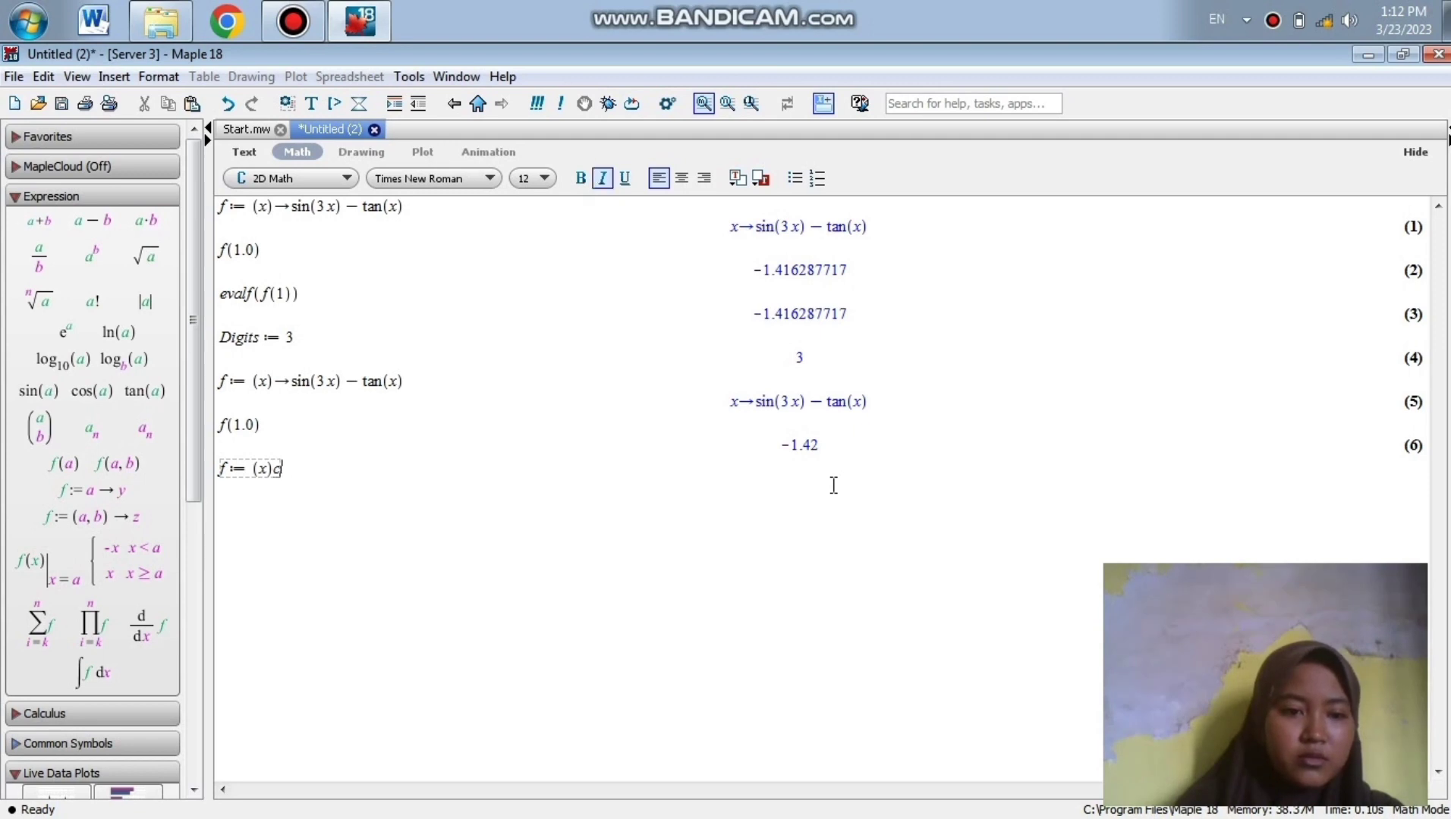
- Complete the definition of f with the mapping -> cos(7x) + cos(x) + 2sin(x) and evaluate it
text(->)
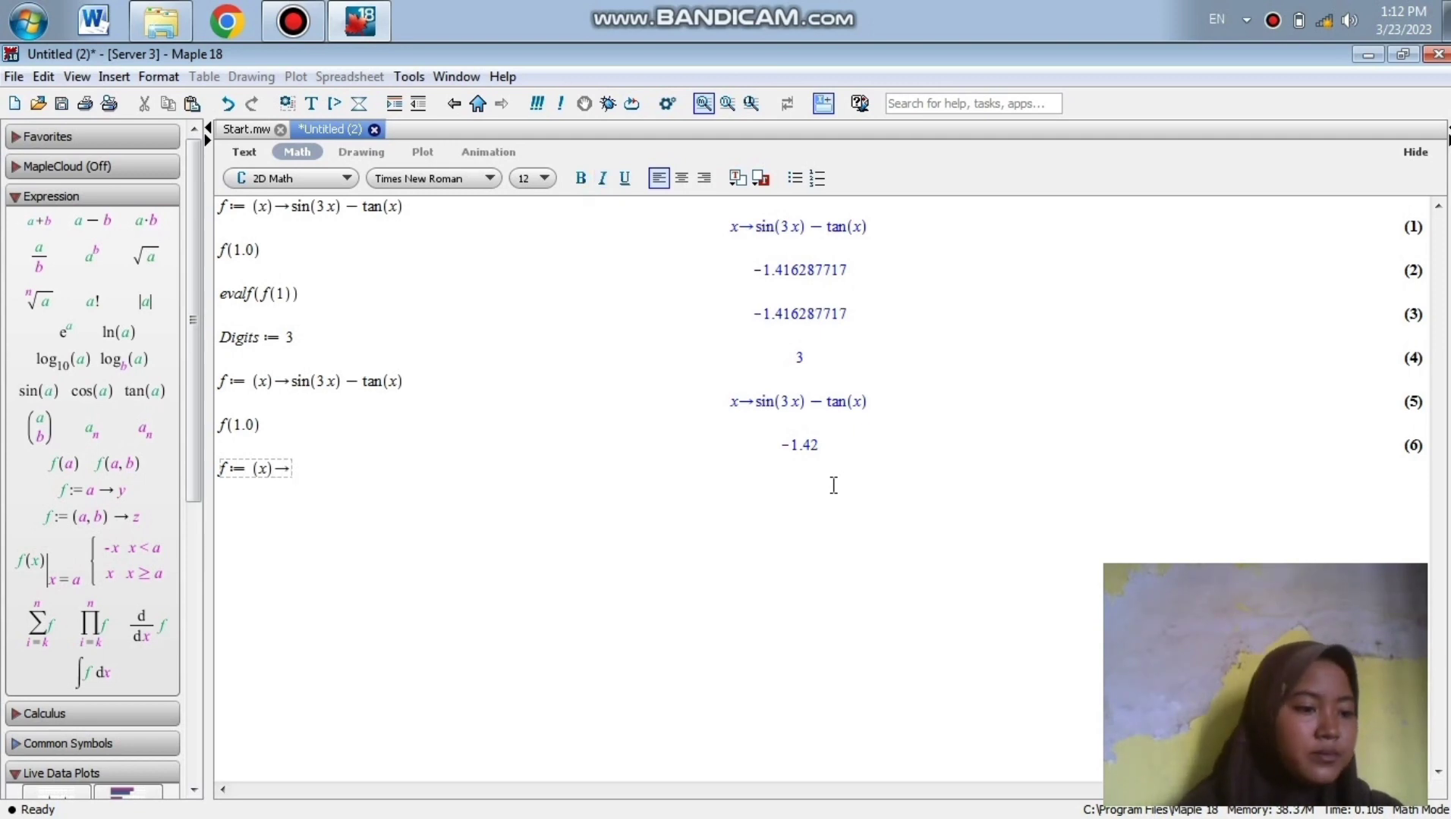
text(co)
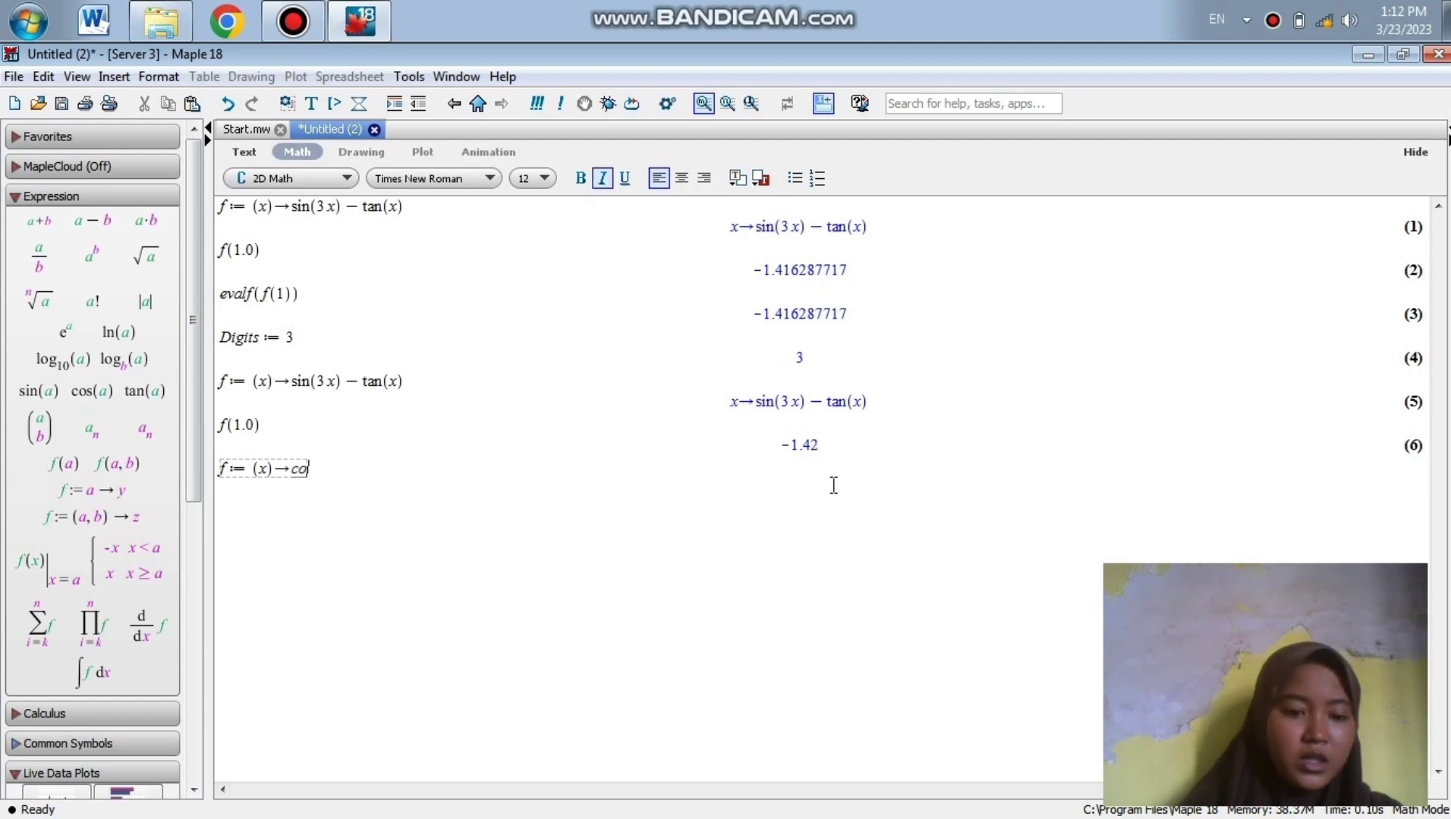
text(s()
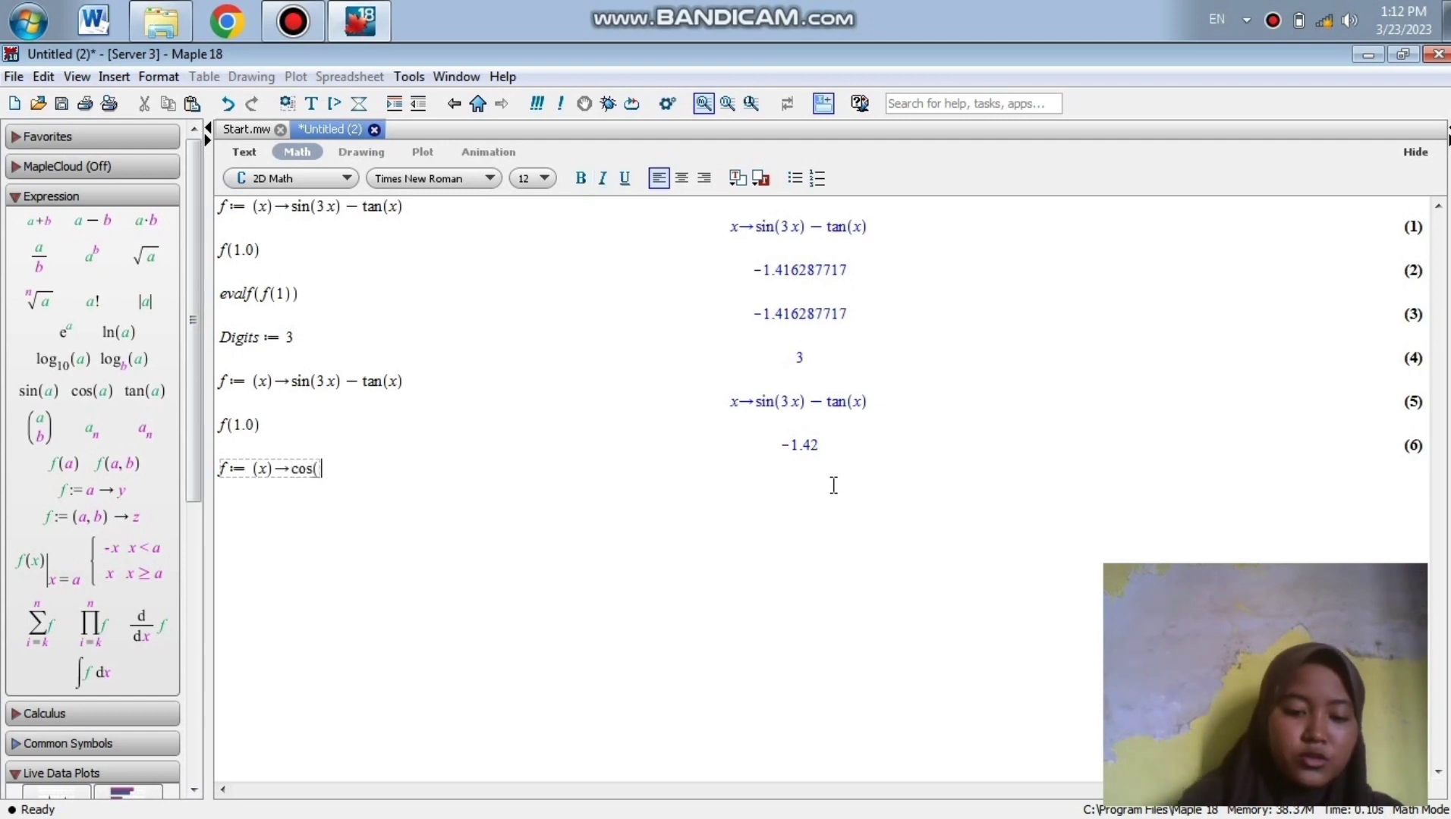
text(7x))
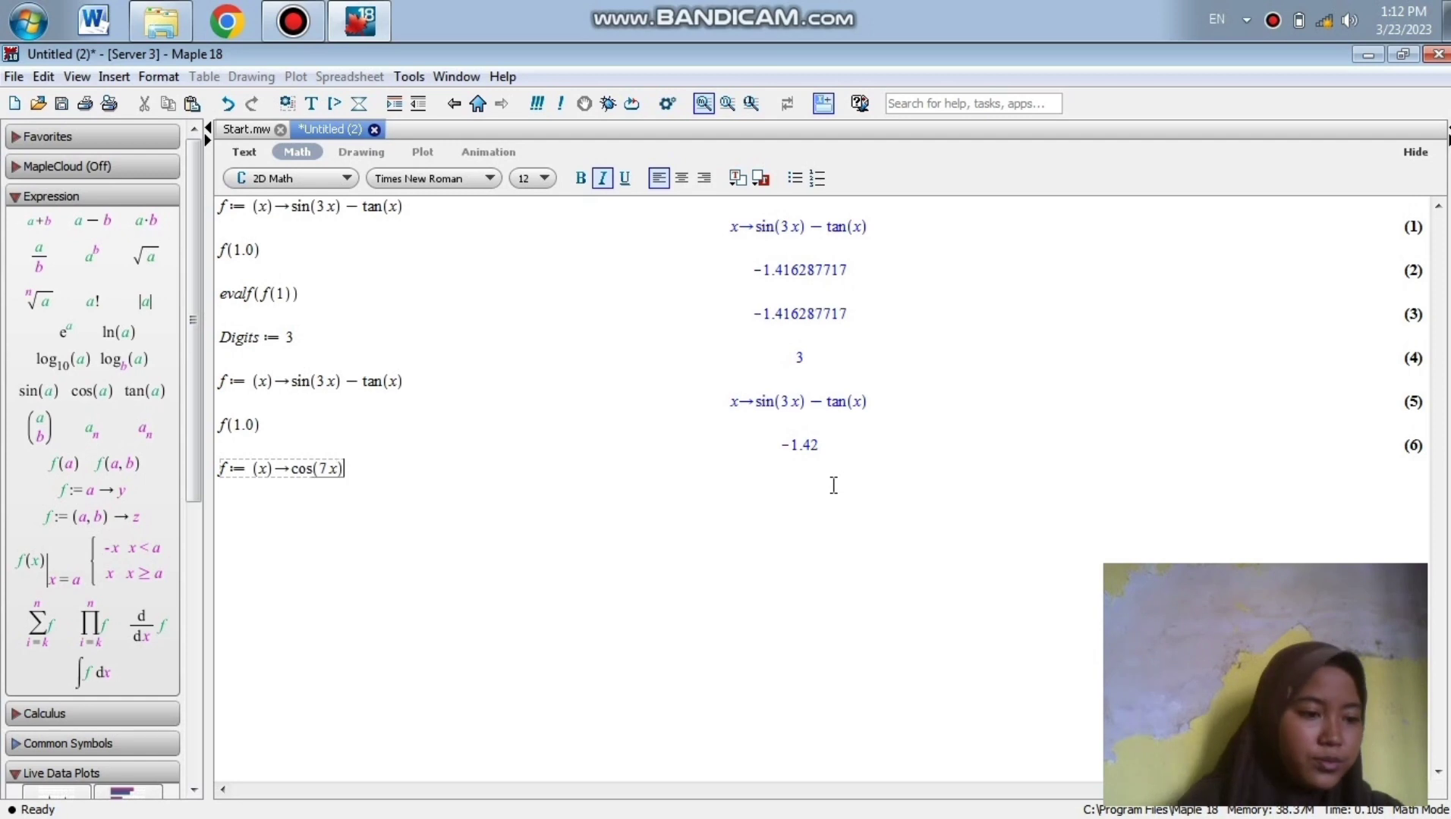
text(+)
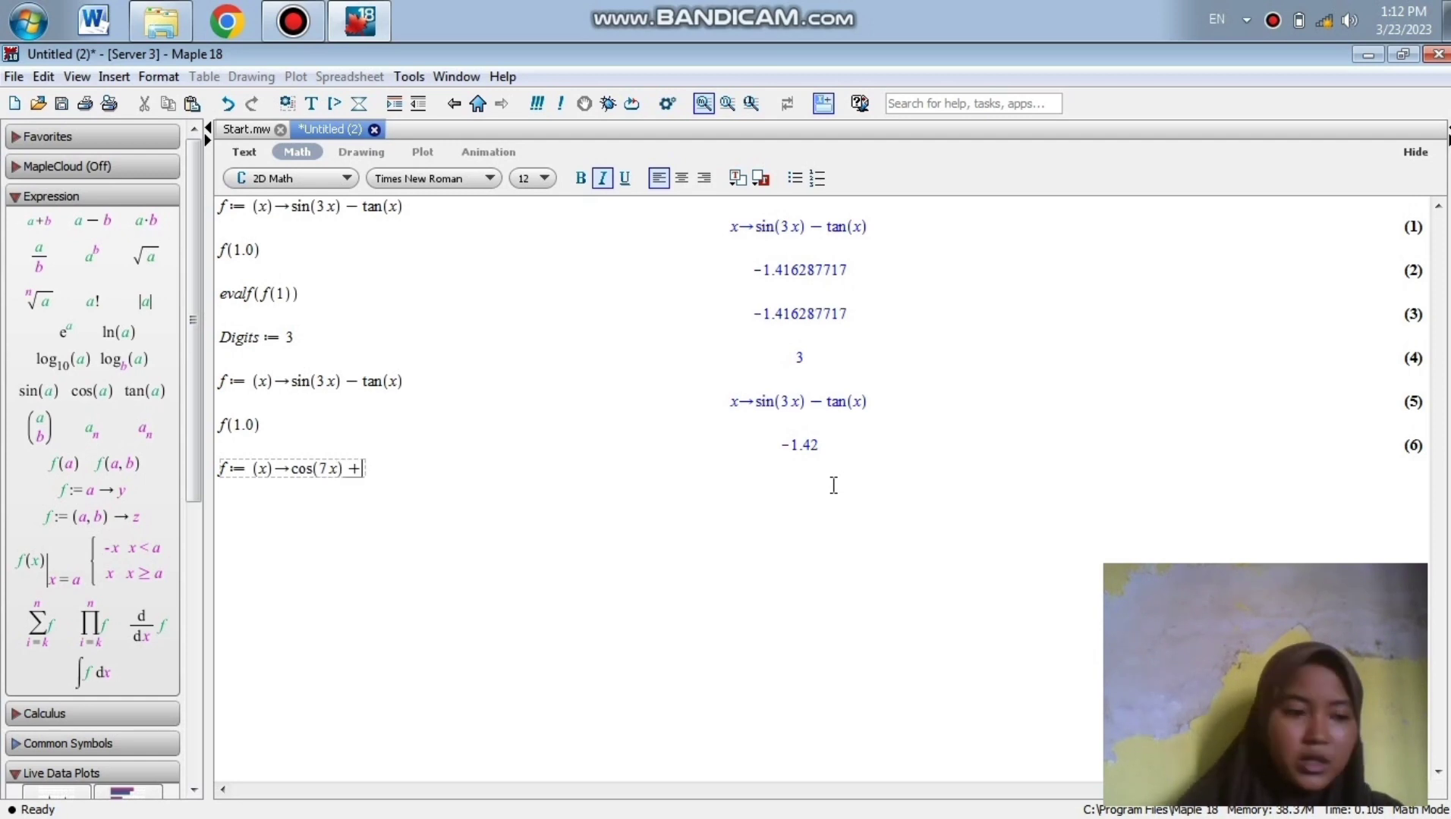
text(cos()
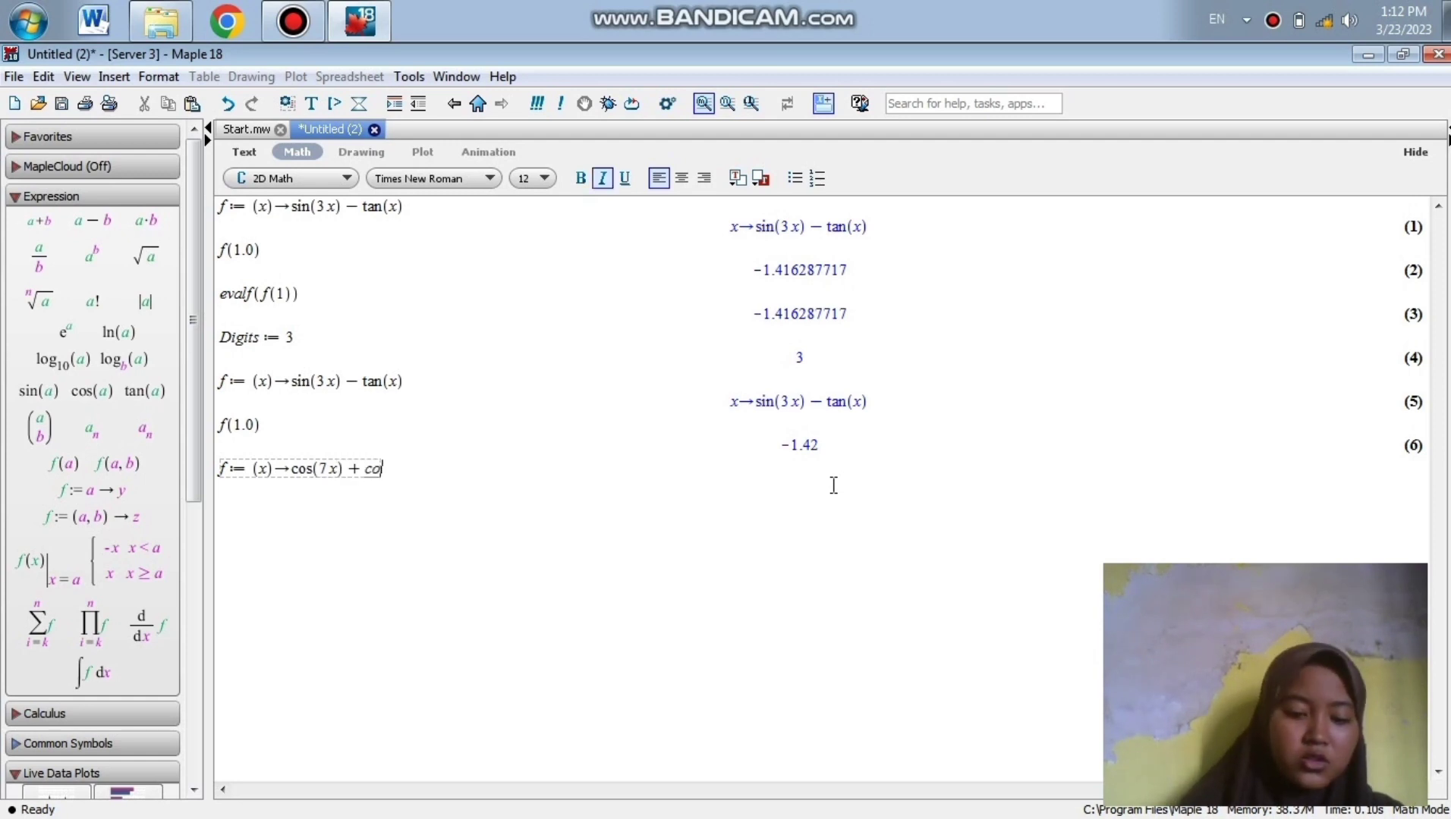
text(x))
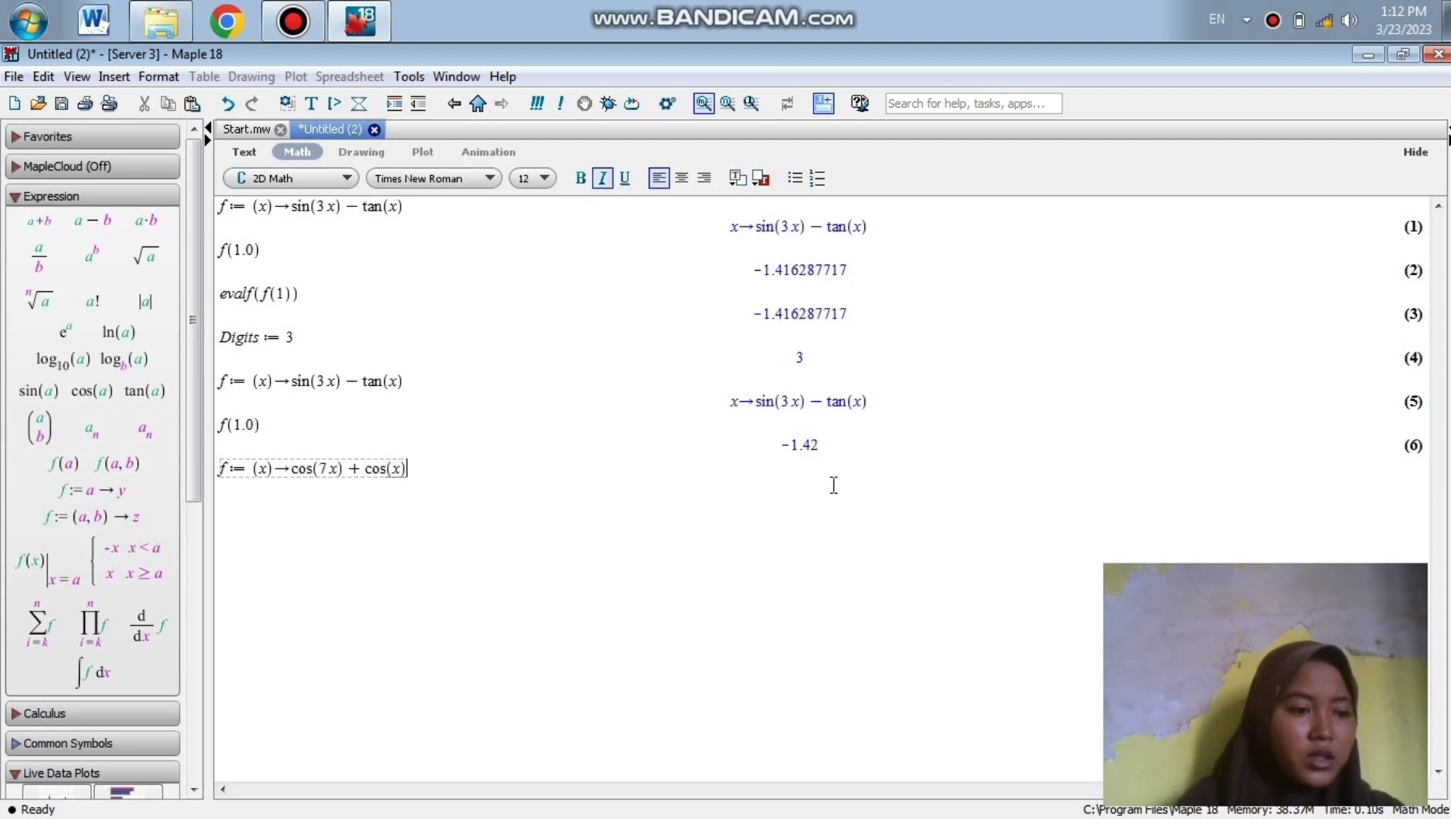
text(+)
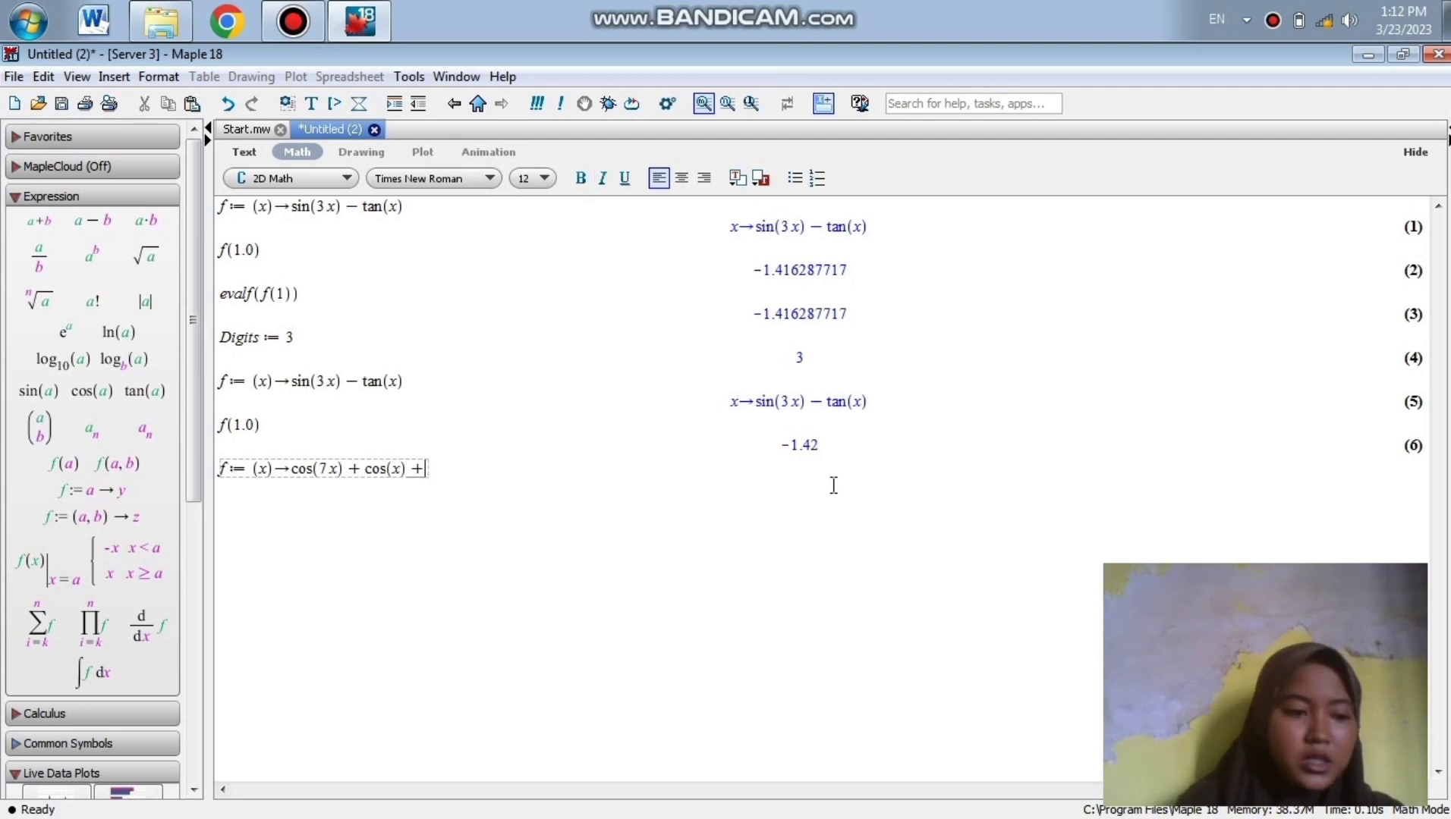
text(2s)
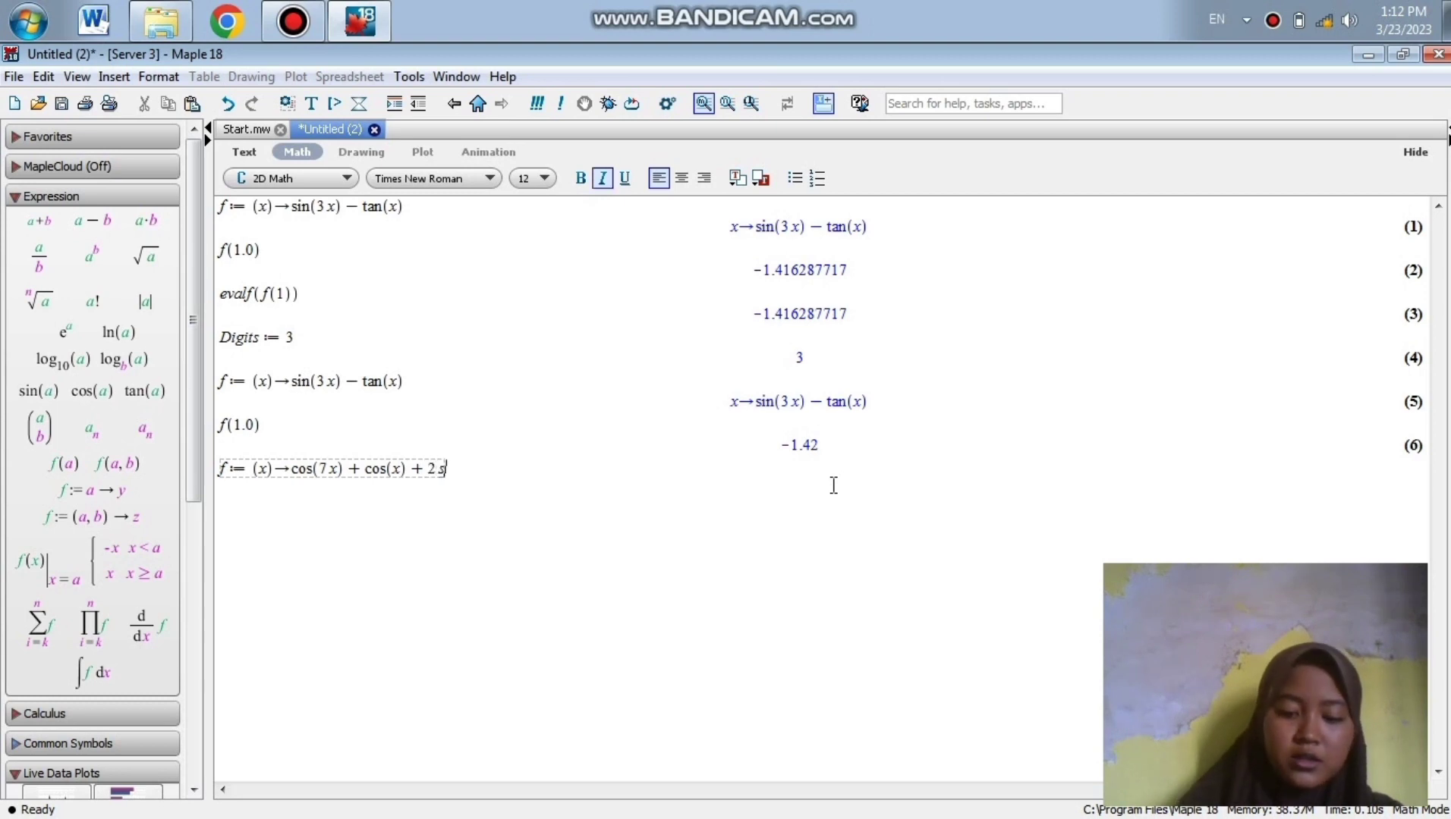
text(in(x))
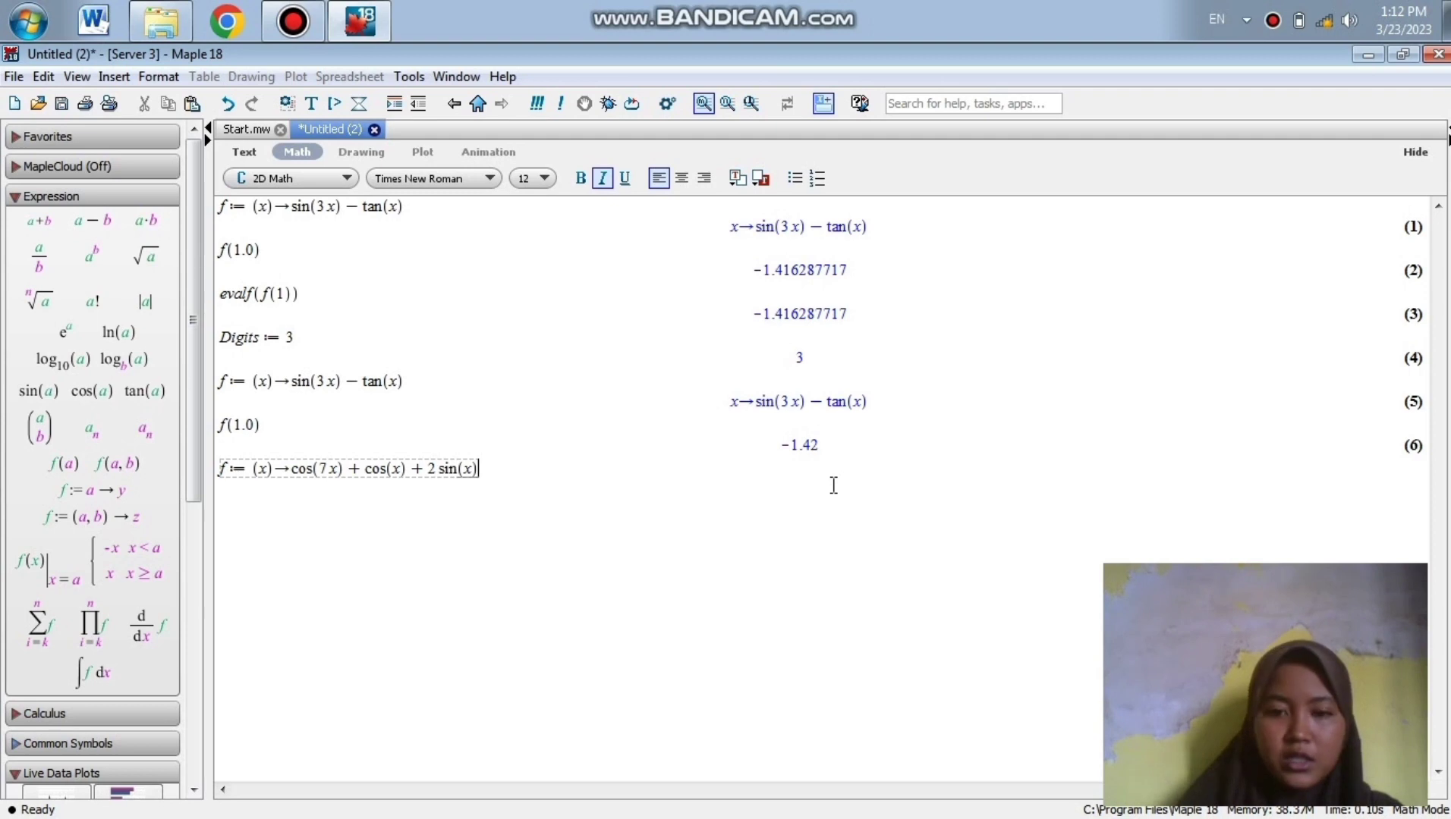
key(Return)
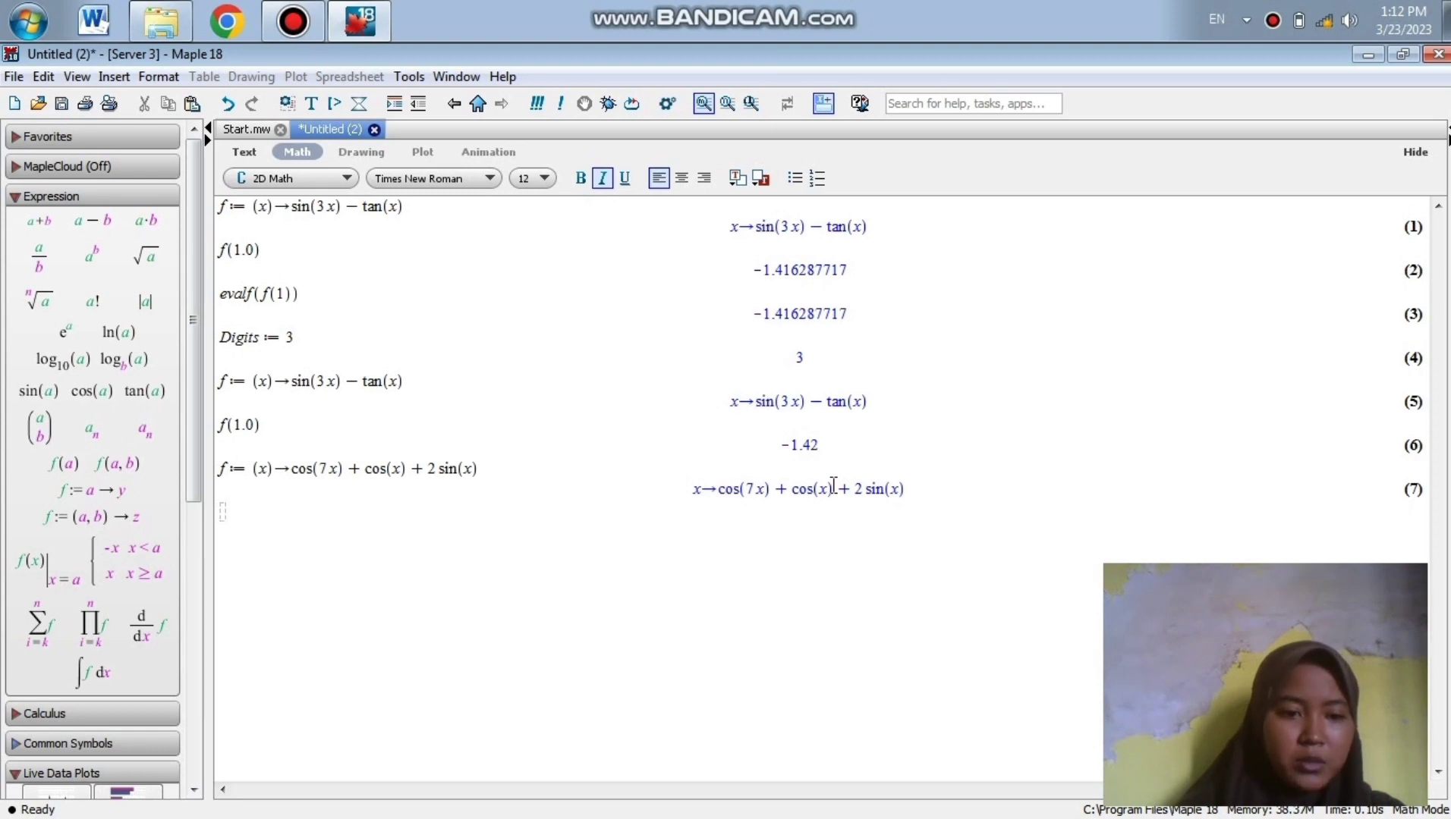
- Evaluate the new cosine and sine function at 2.0 by entering f(2.0) below its definition
text(f)
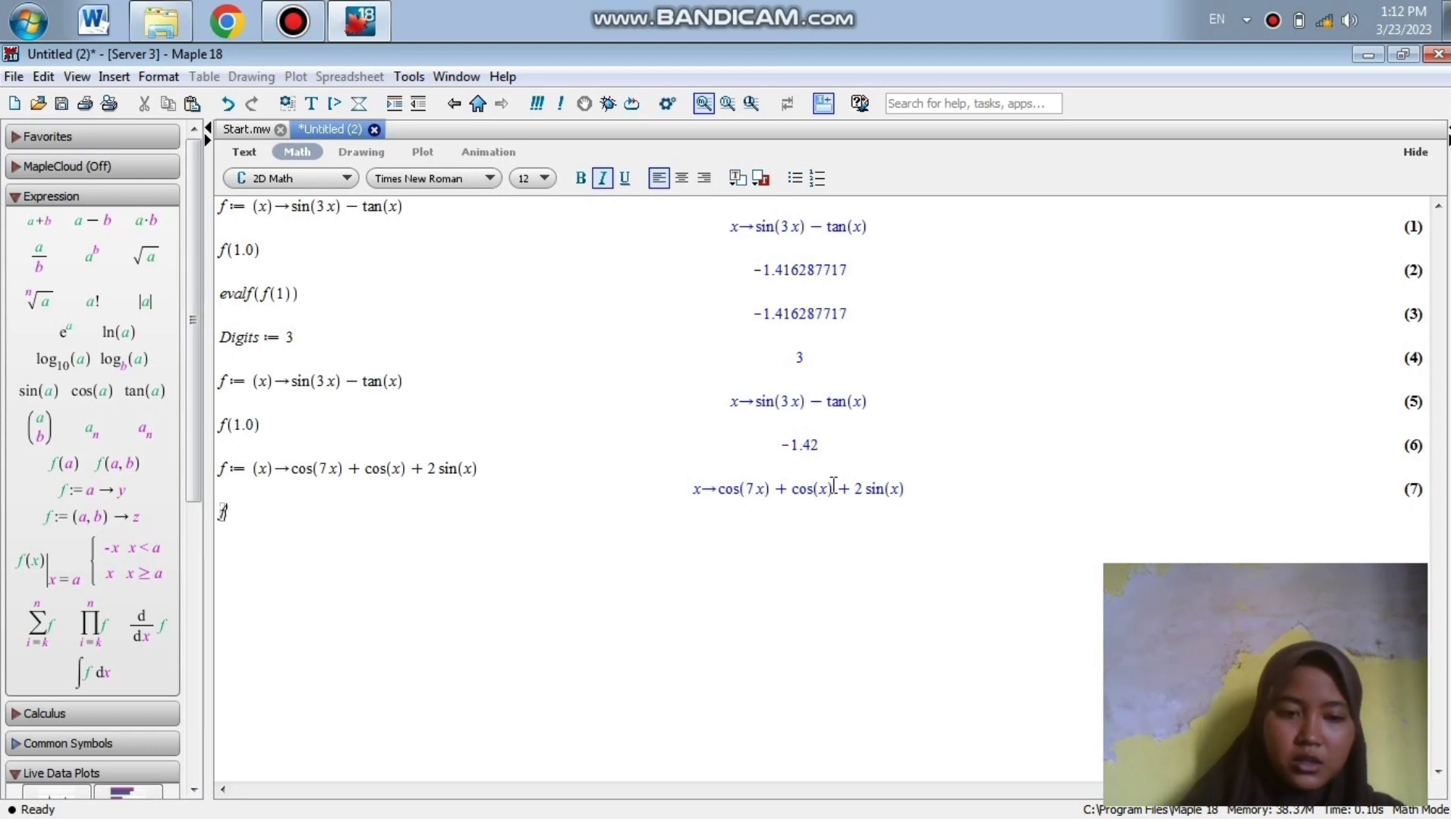
text(()
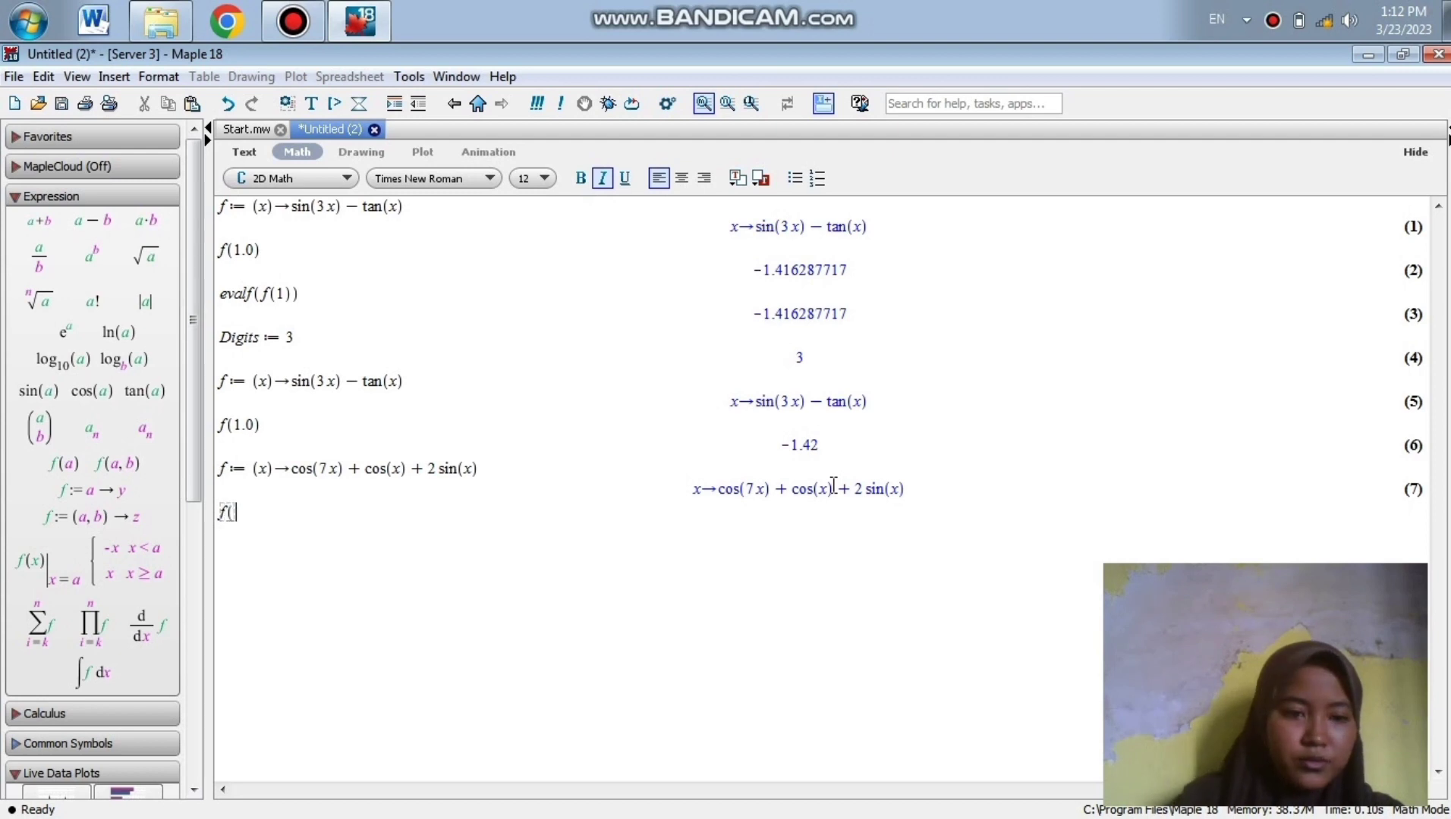
text(2)
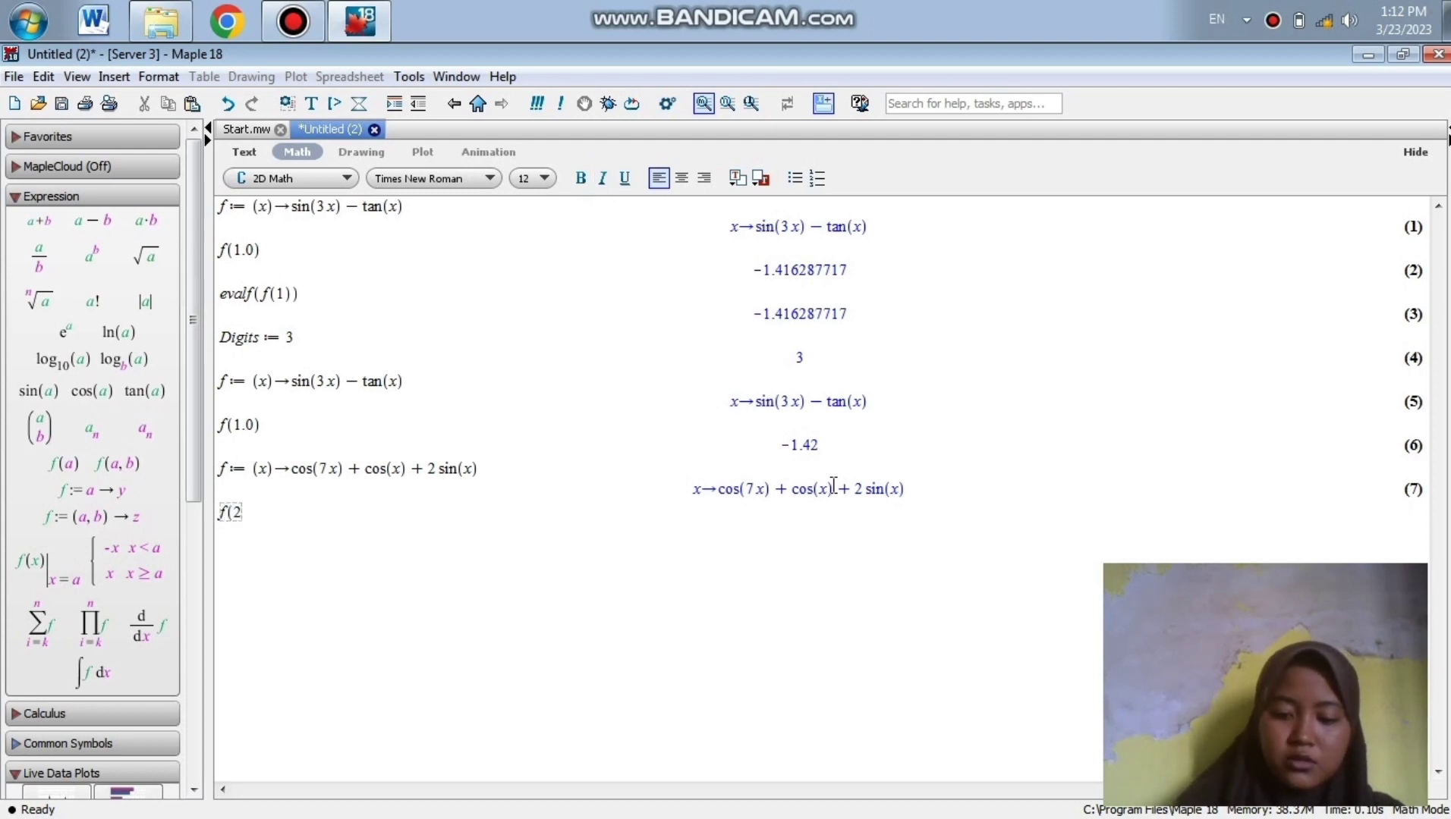
text(.0))
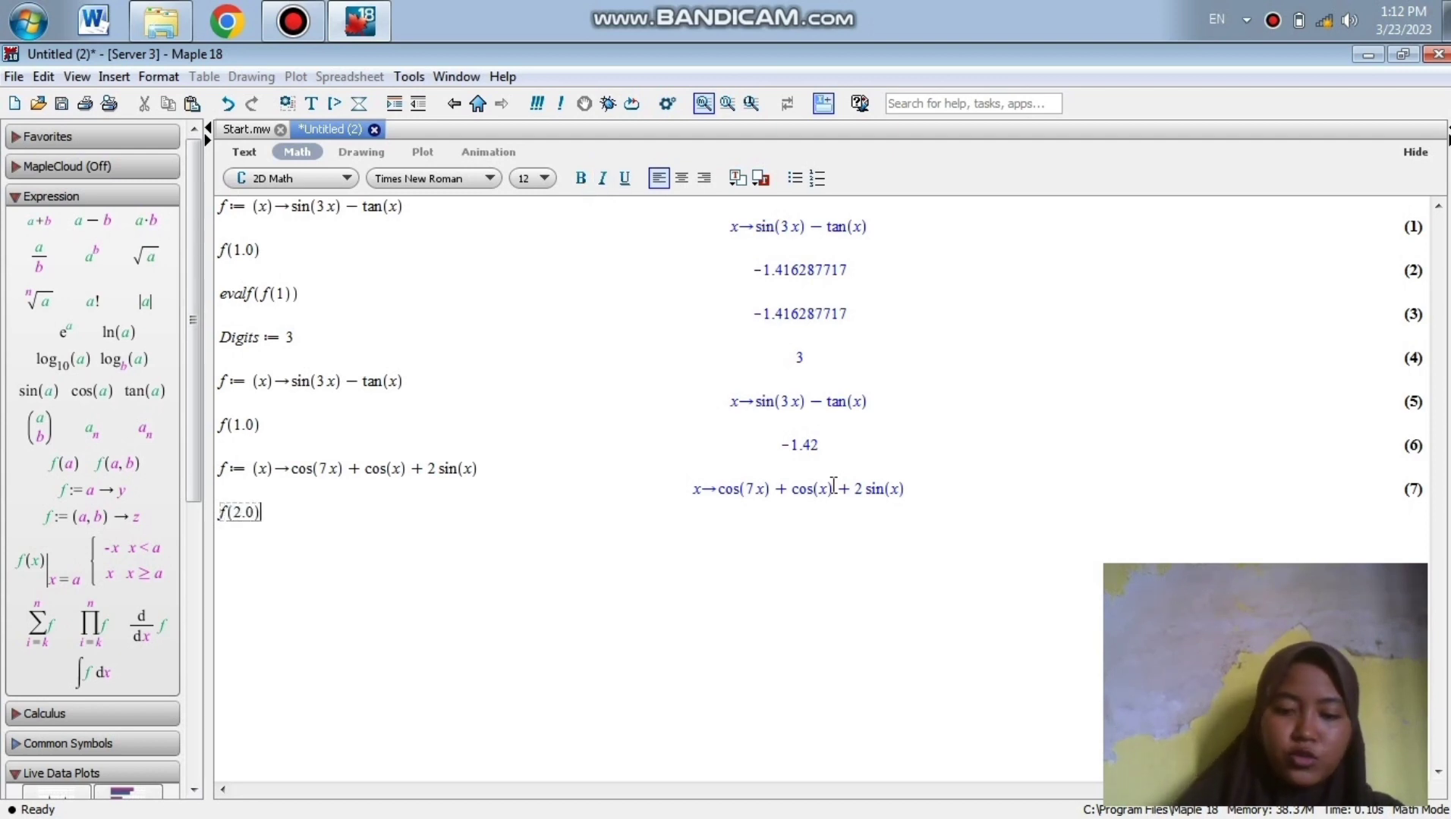
key(Return)
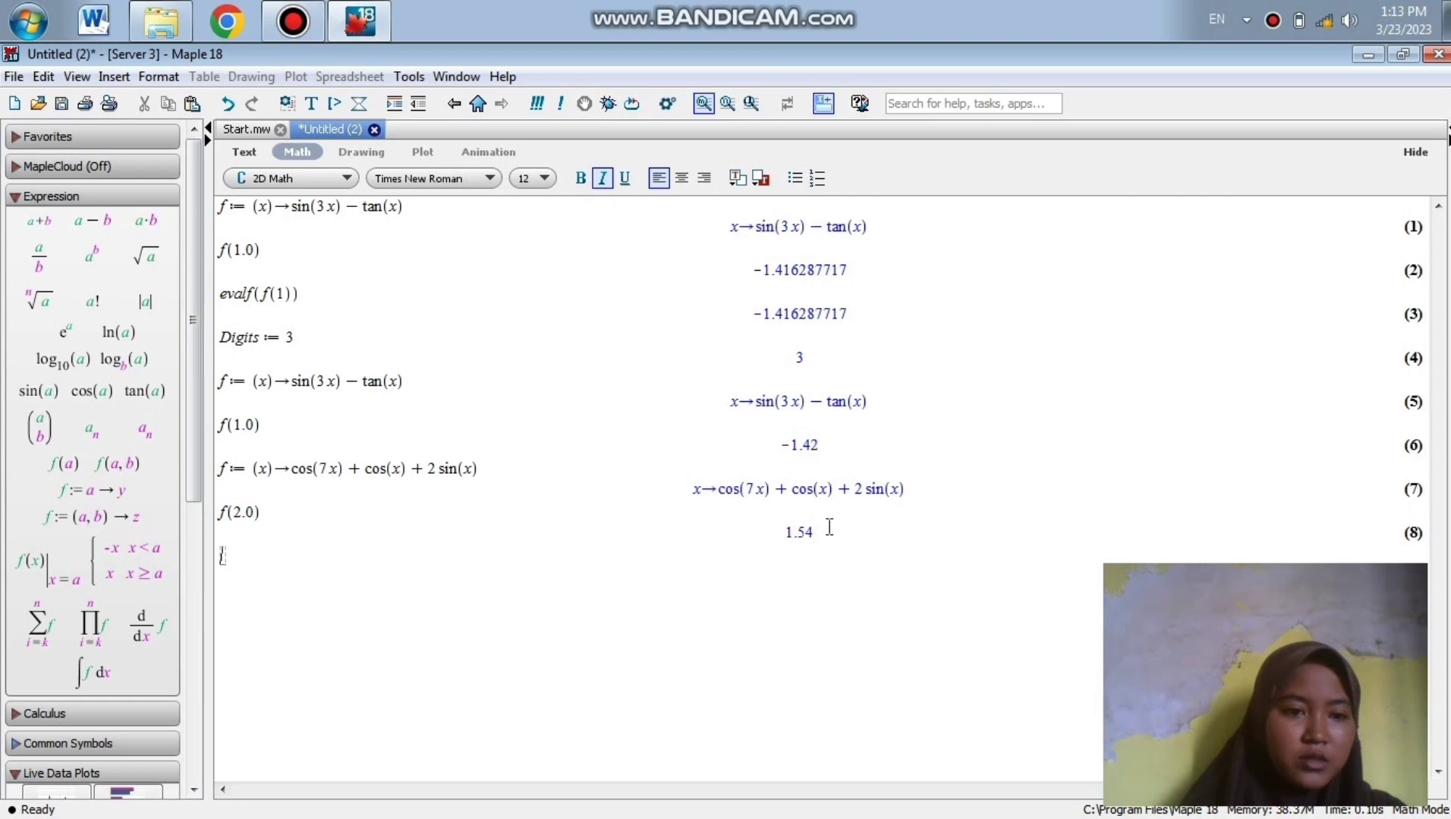
- Compute the function's floating-point value at the integer 2 by evaluating evalf(f(2)) on the next line
text(e)
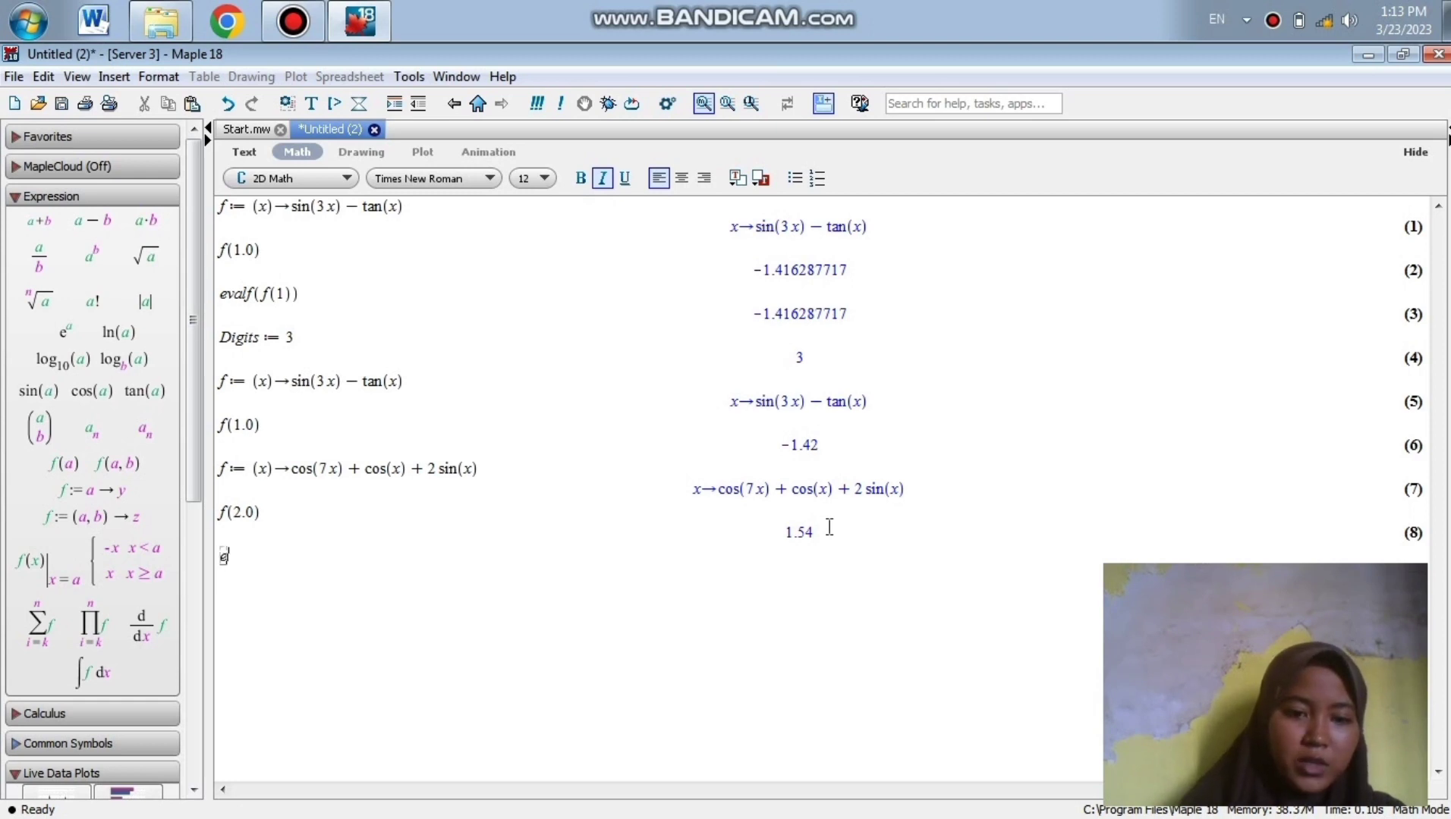
text(valf)
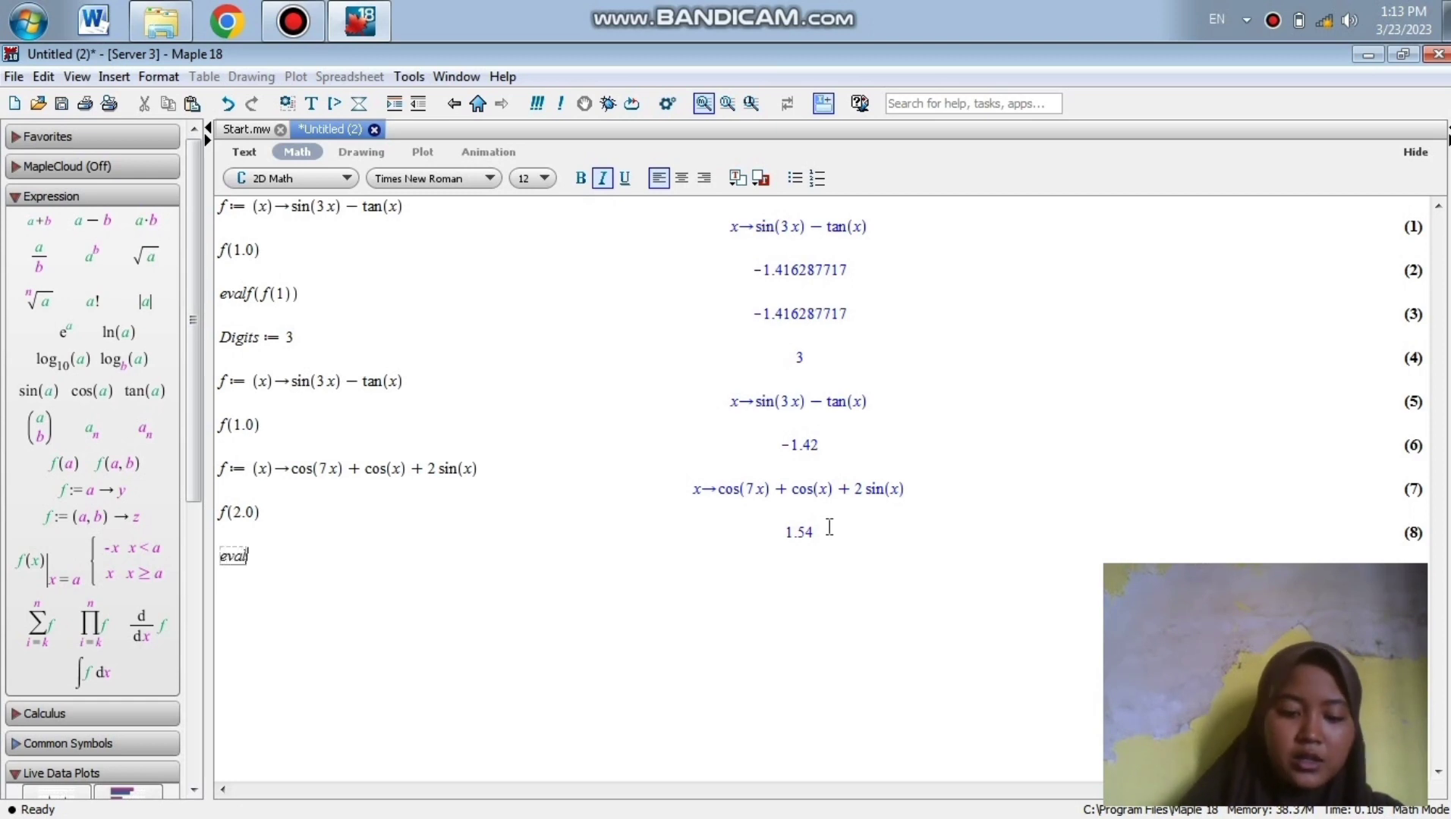
text(()
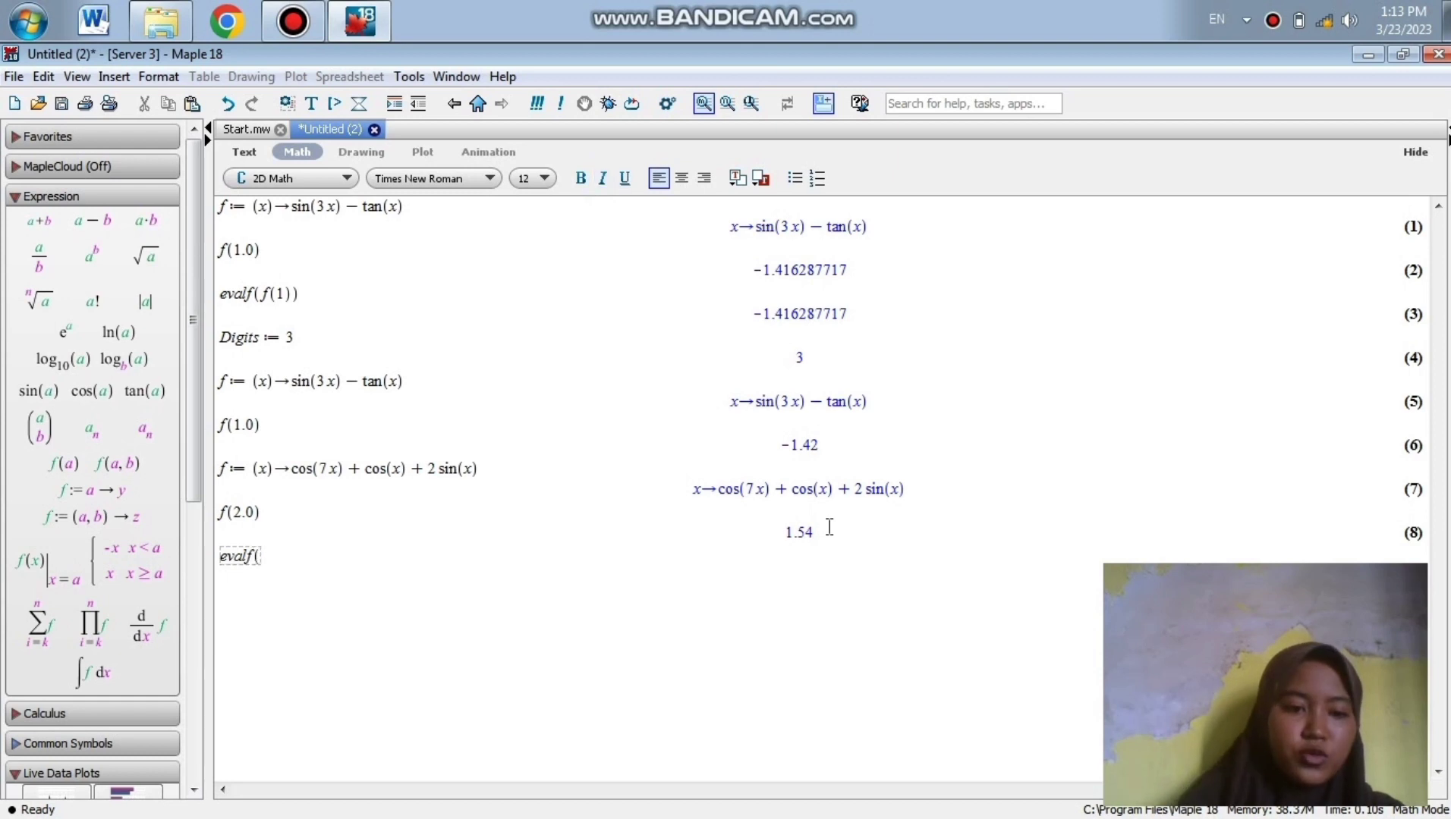
text(f)
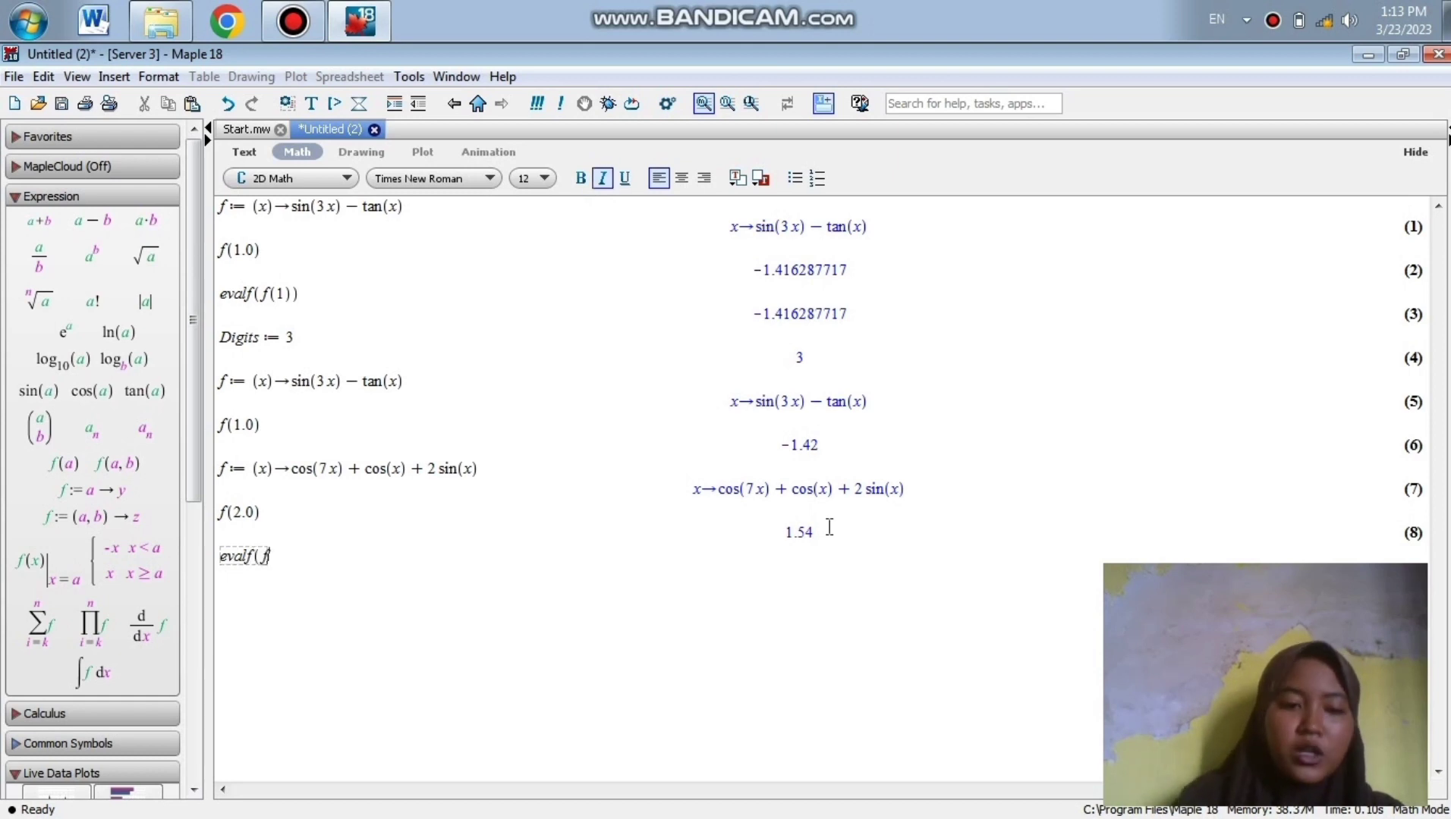
text(()
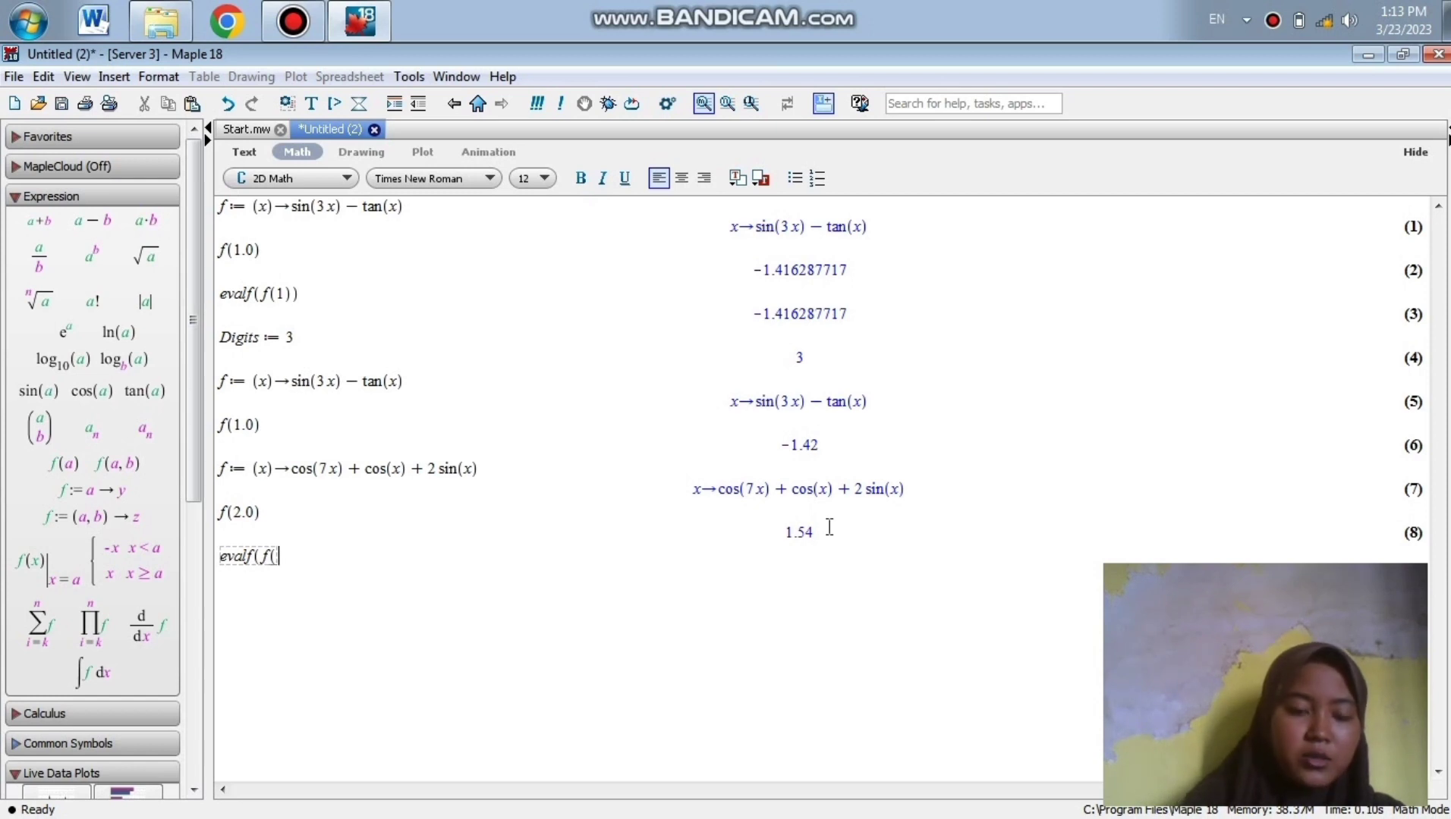
text(2)))
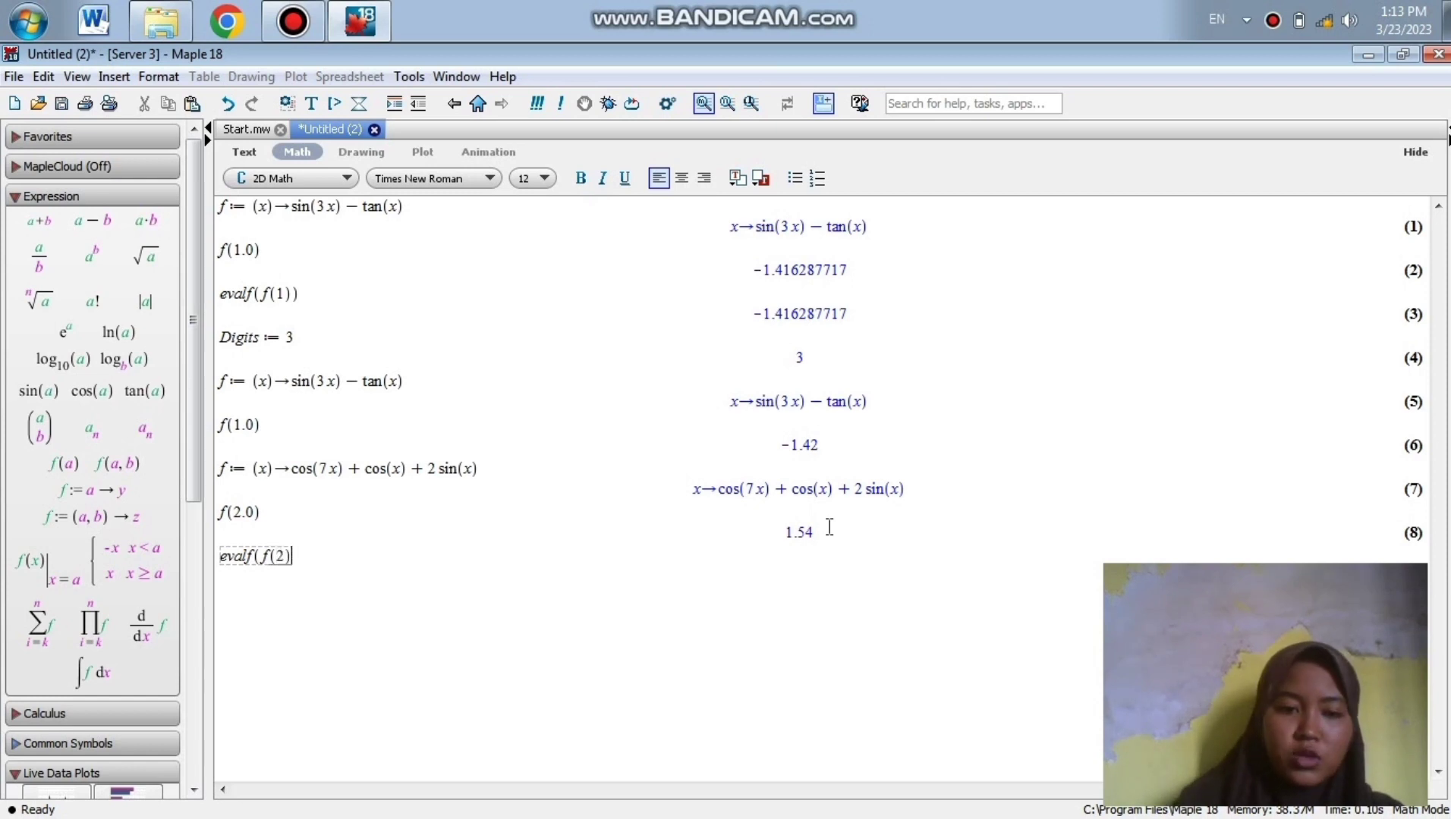
key(Return)
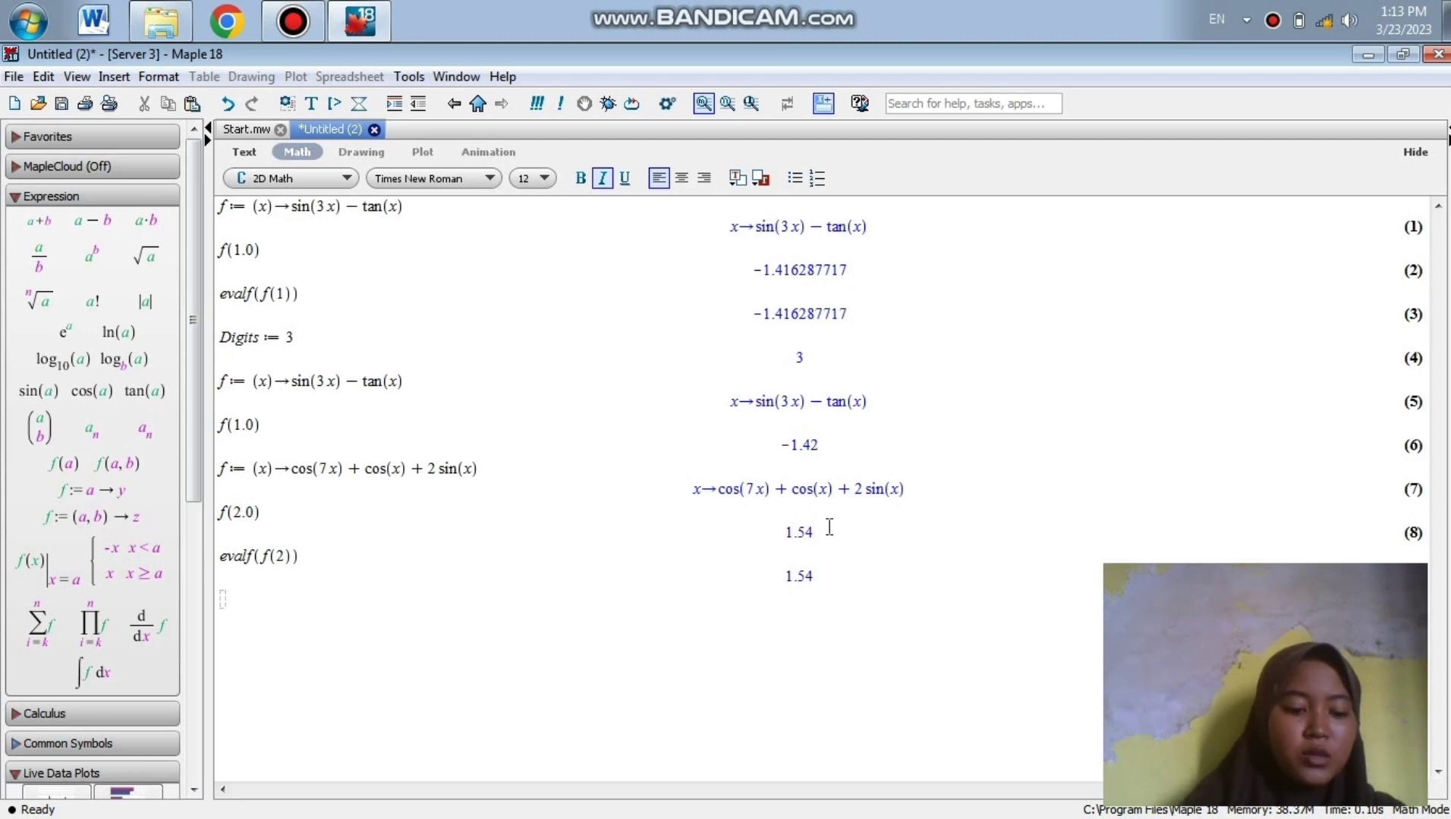
- Set the numeric precision to two digits by evaluating Digits := 2
text(D)
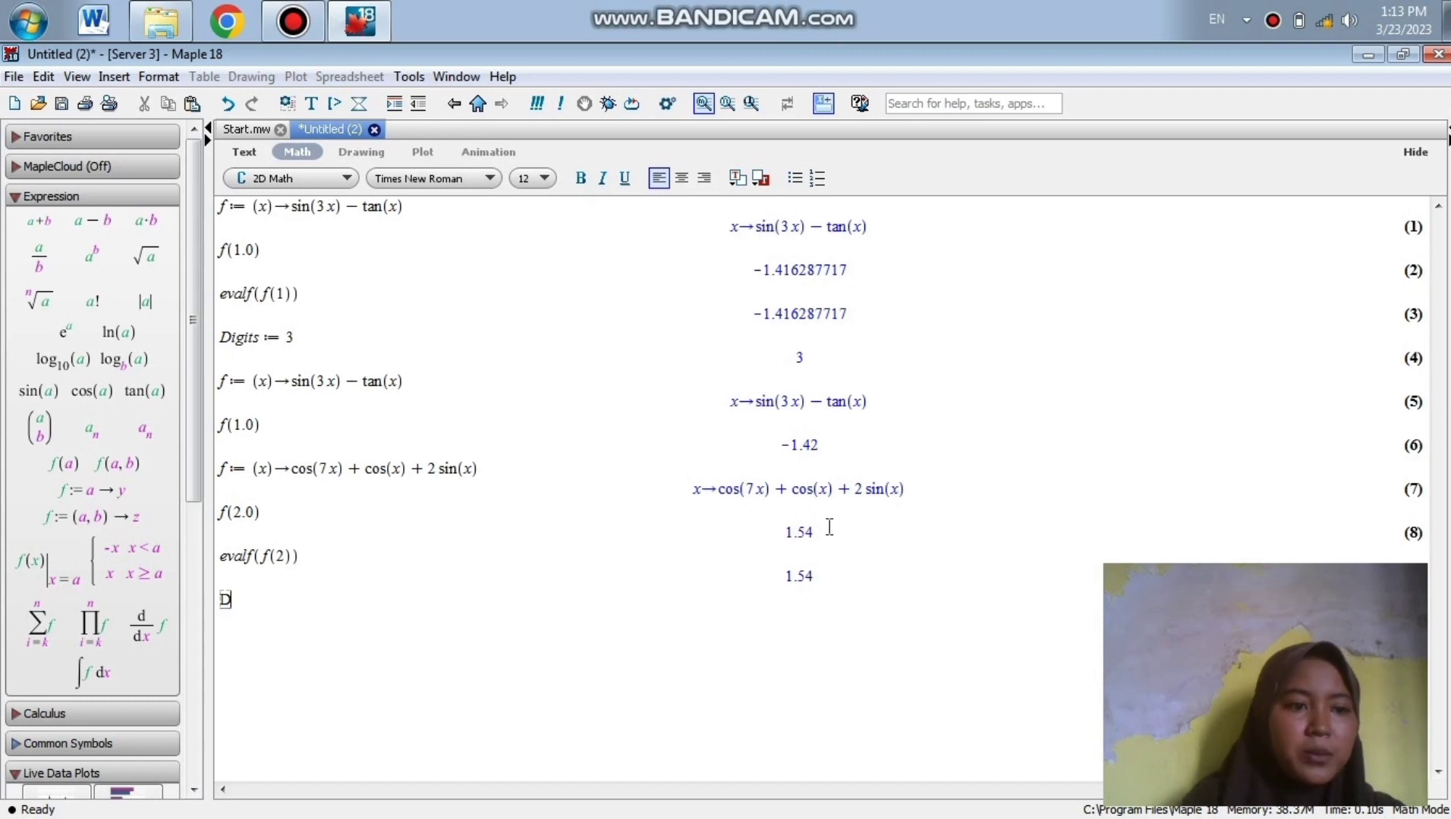
text(i)
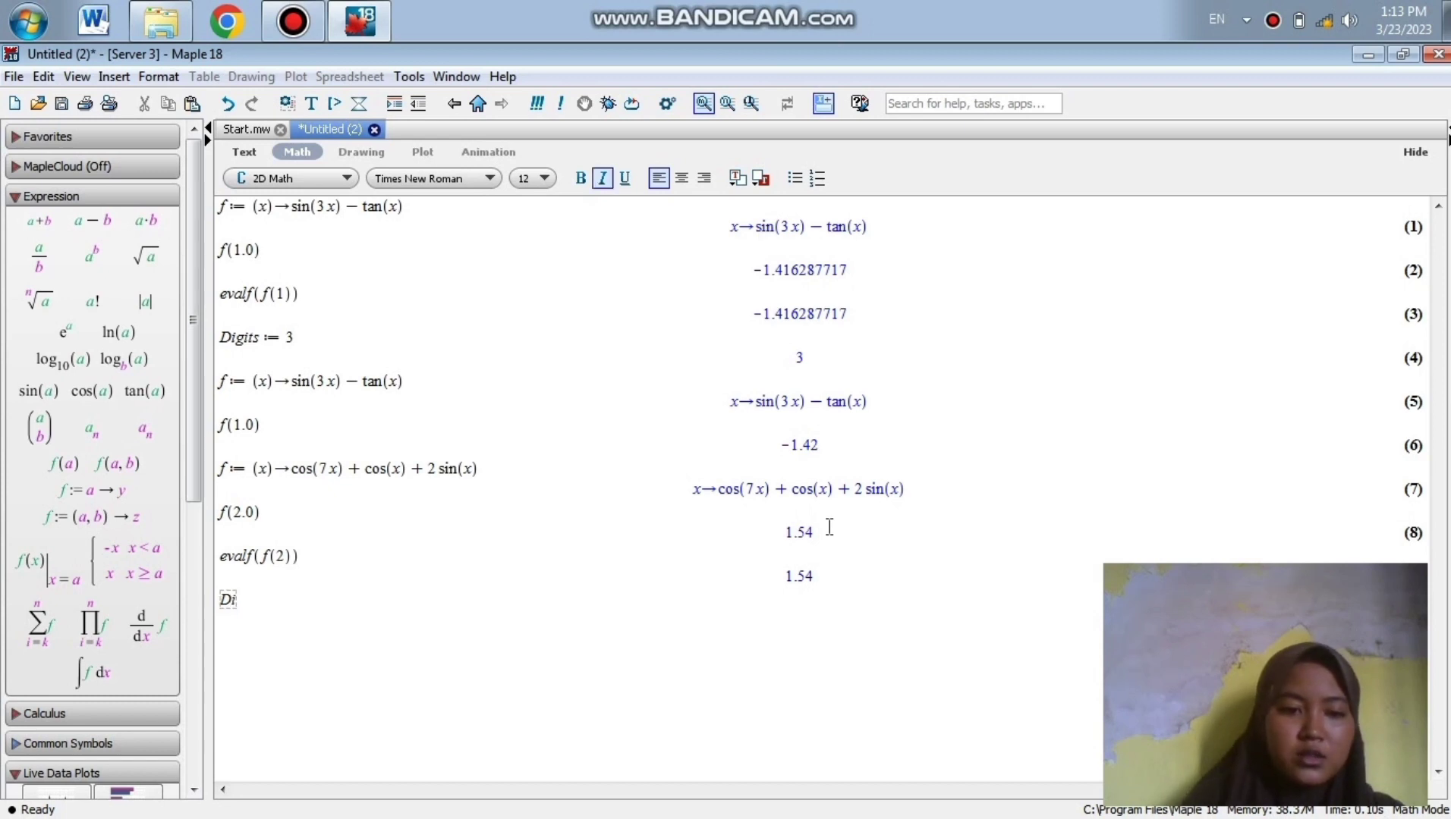
text(git)
text(s:=)
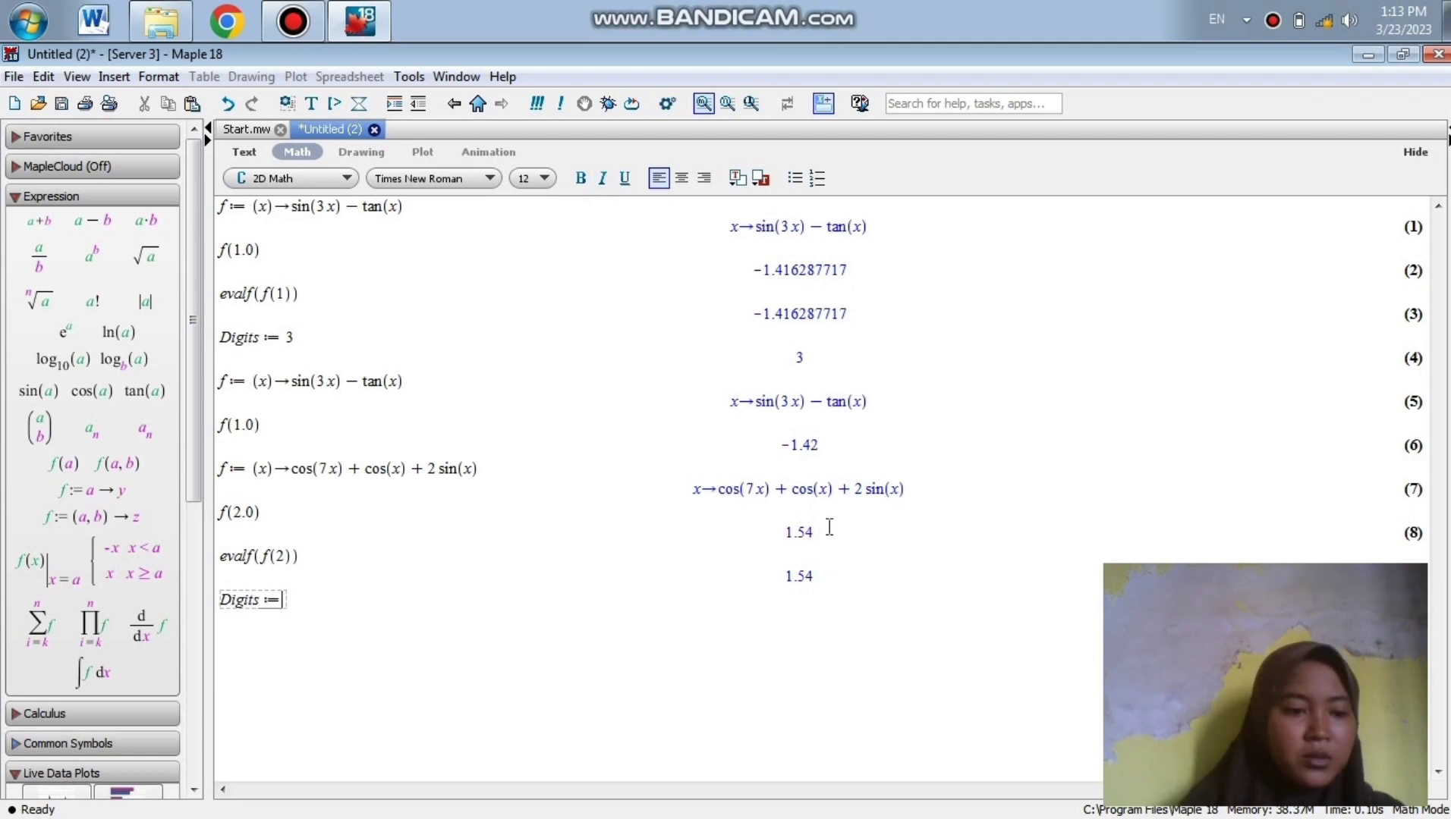
text(2)
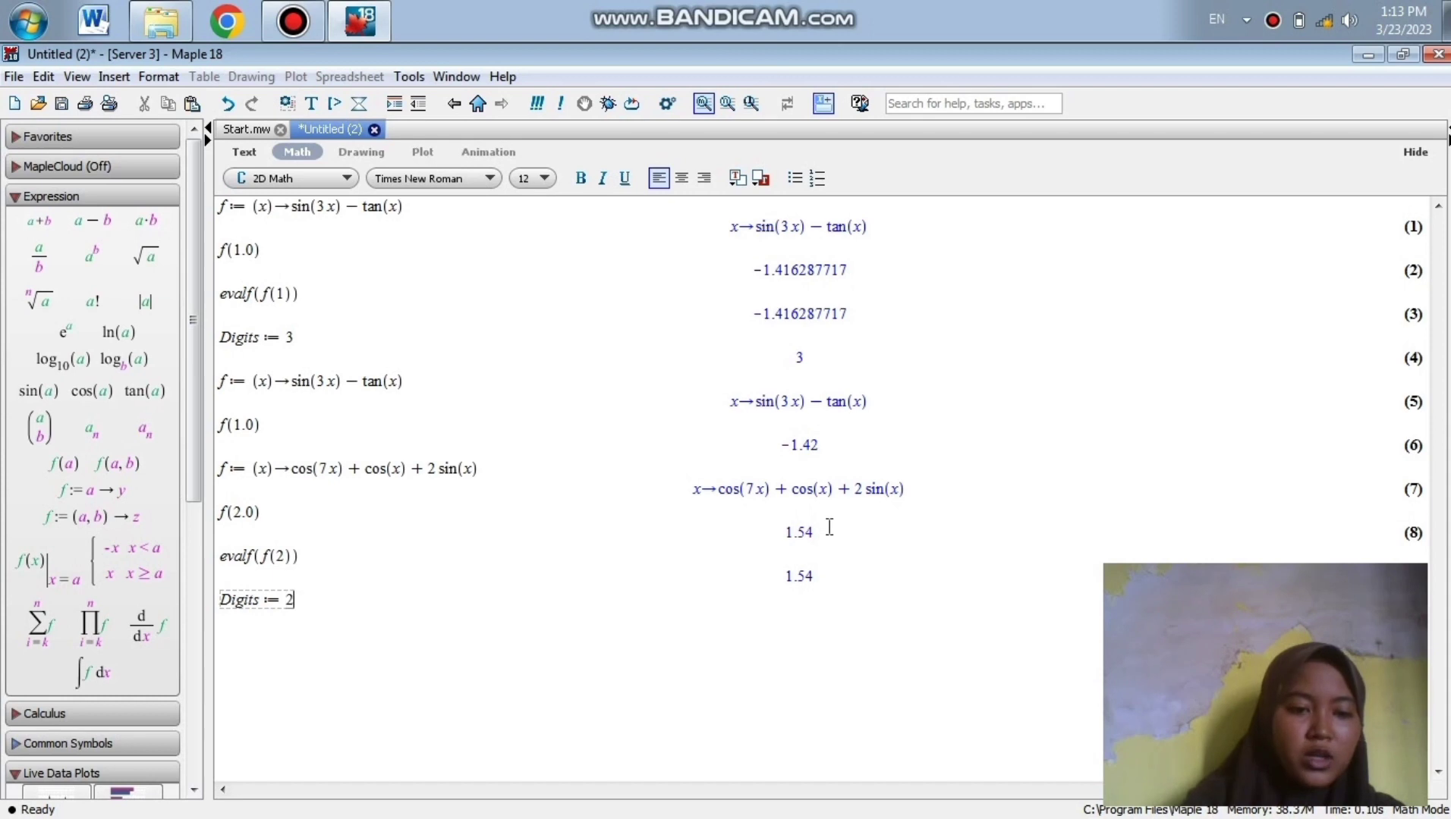
key(Return)
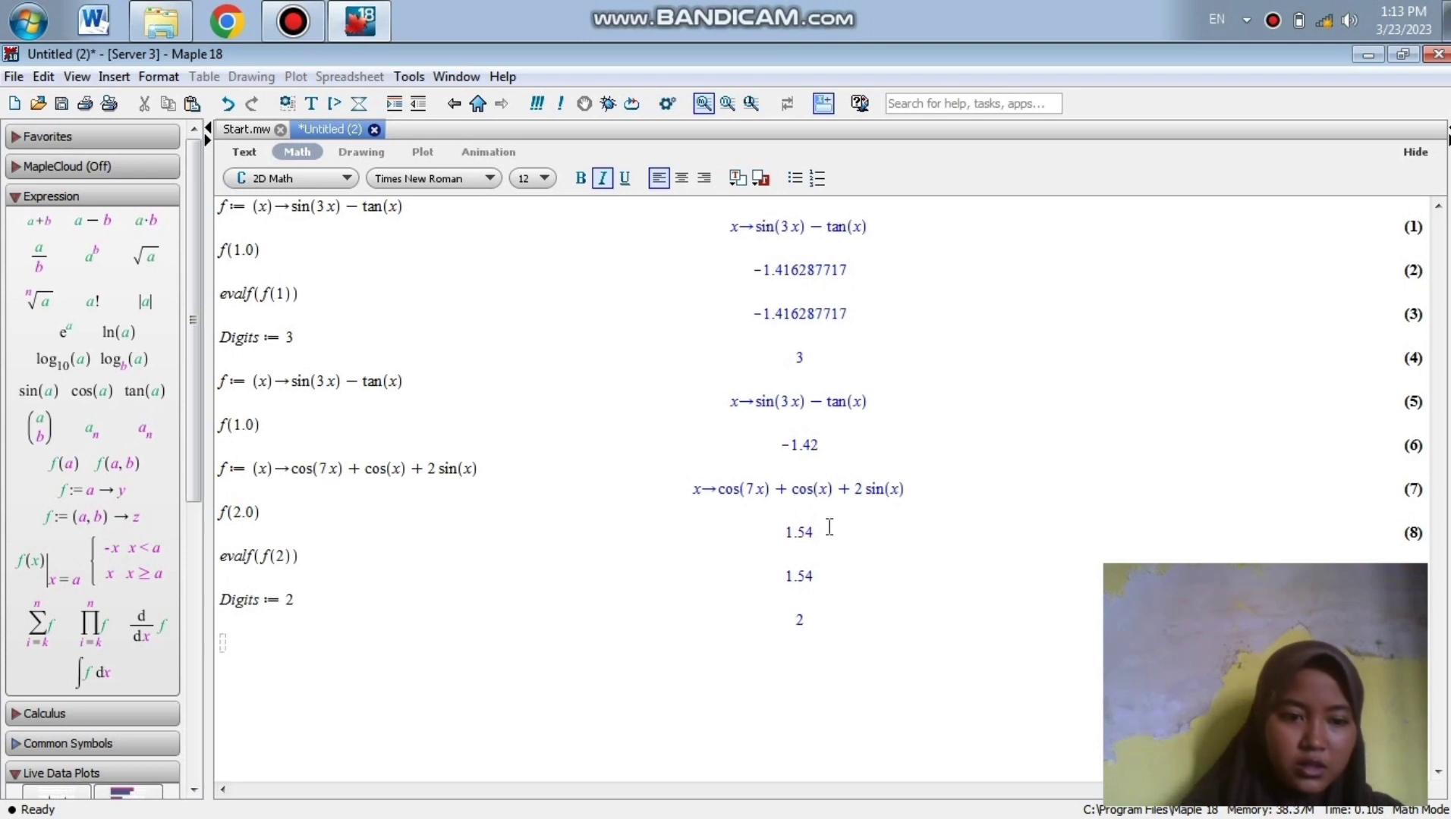
- Define f again as the mapping (x) -> cos(7x) + cos(x) + 2sin(x) below the two-digit precision setting and evaluate it
text(f:=)
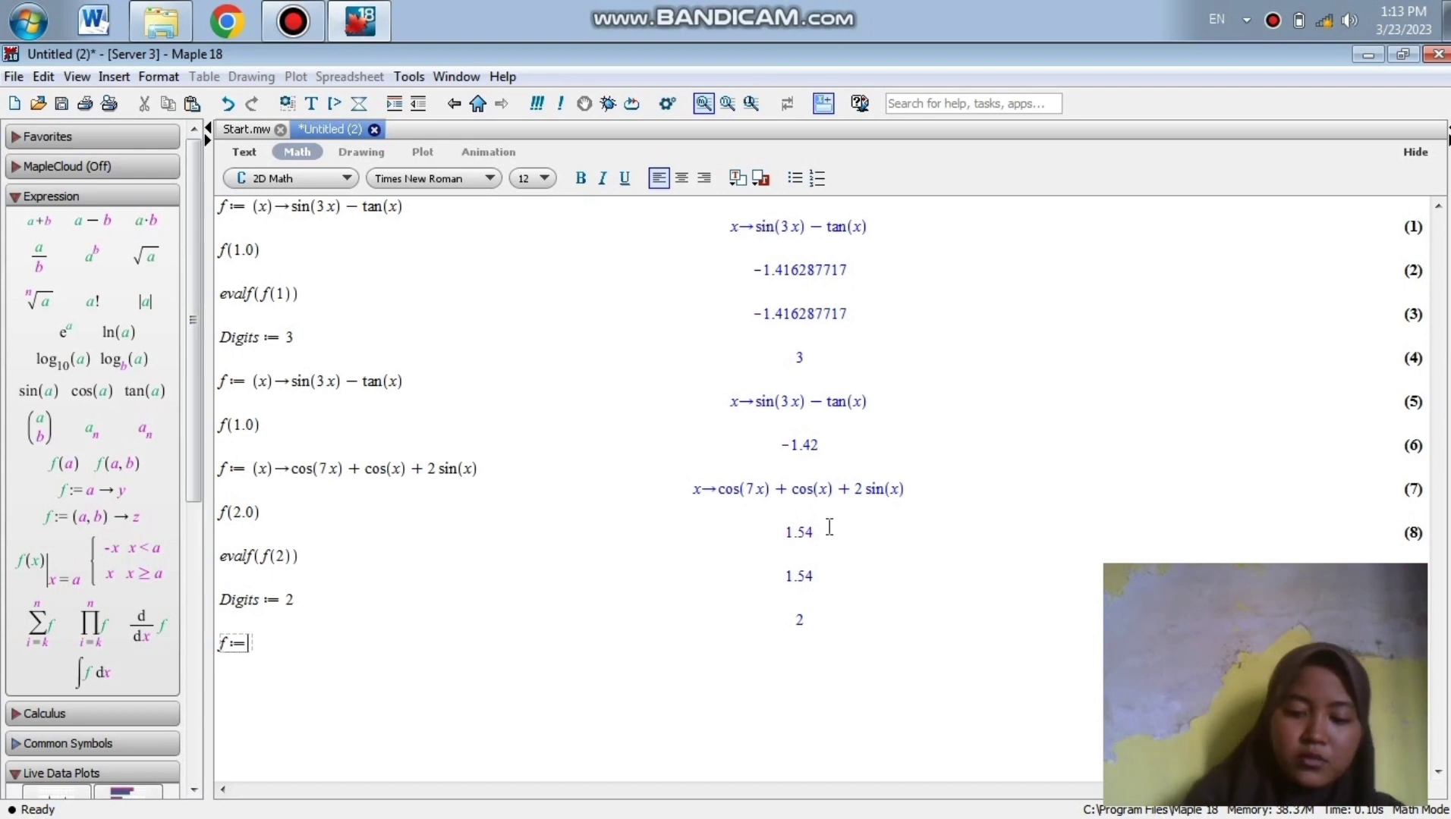
text((x))
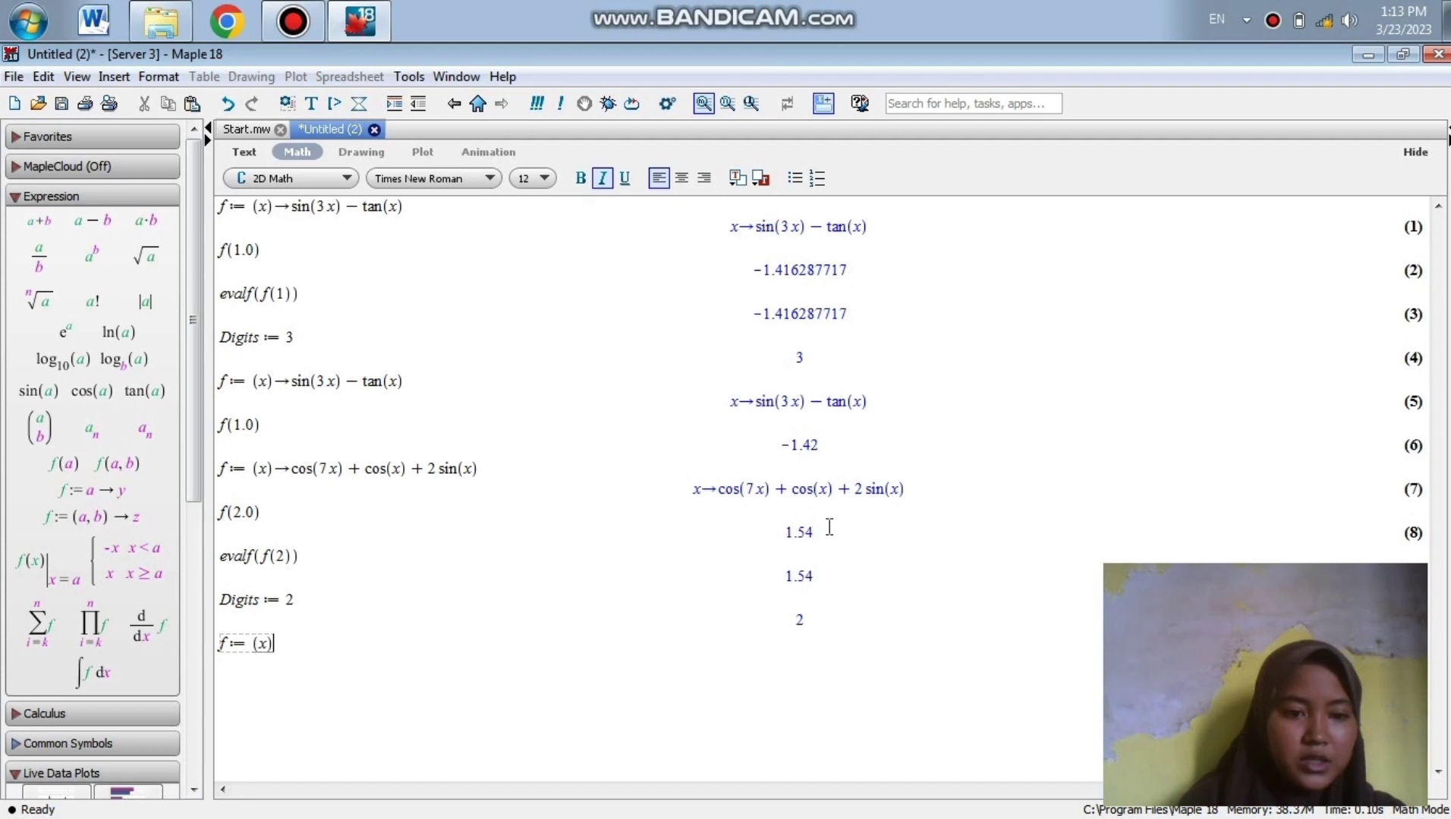
text(->)
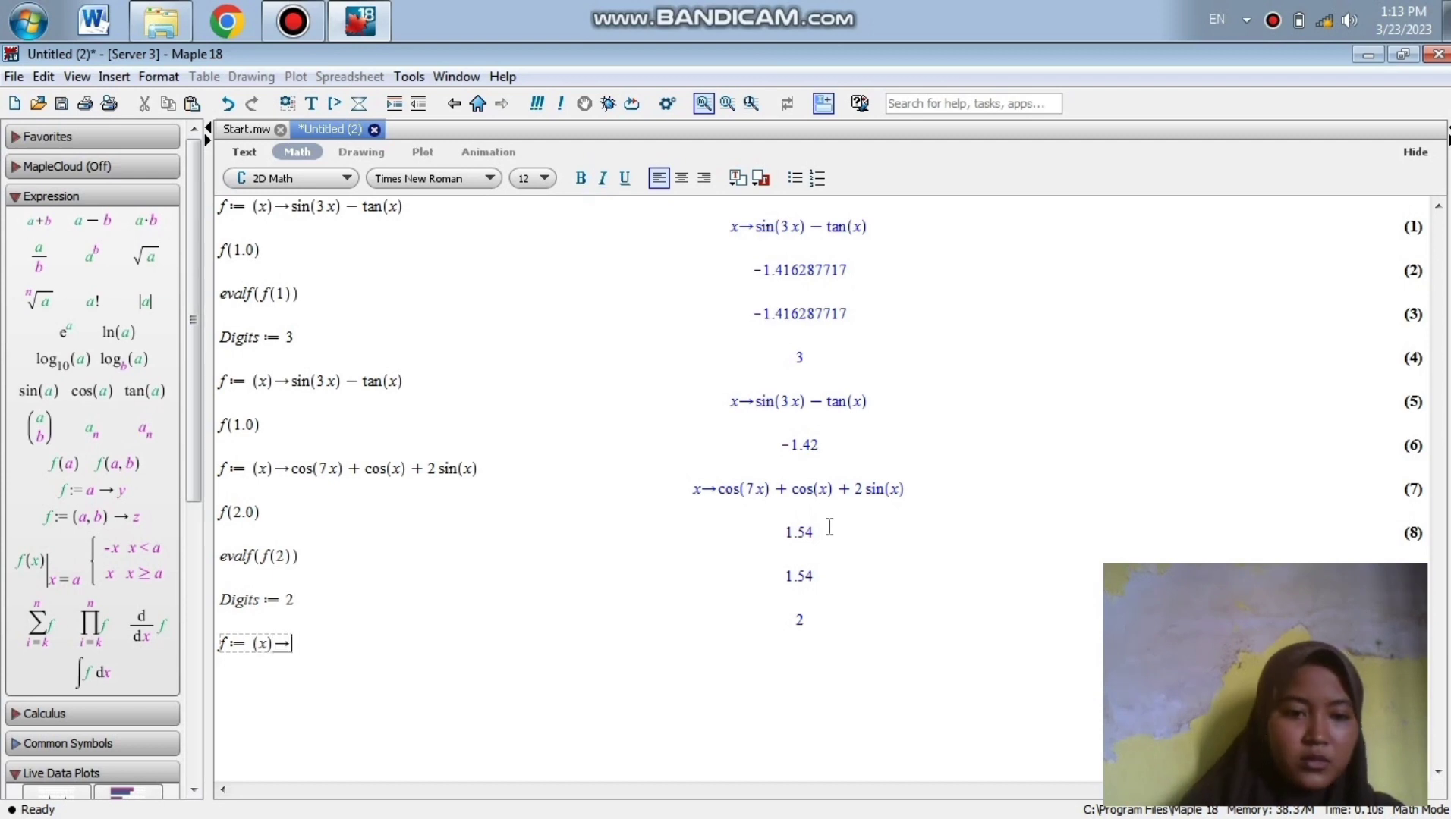
text(cos)
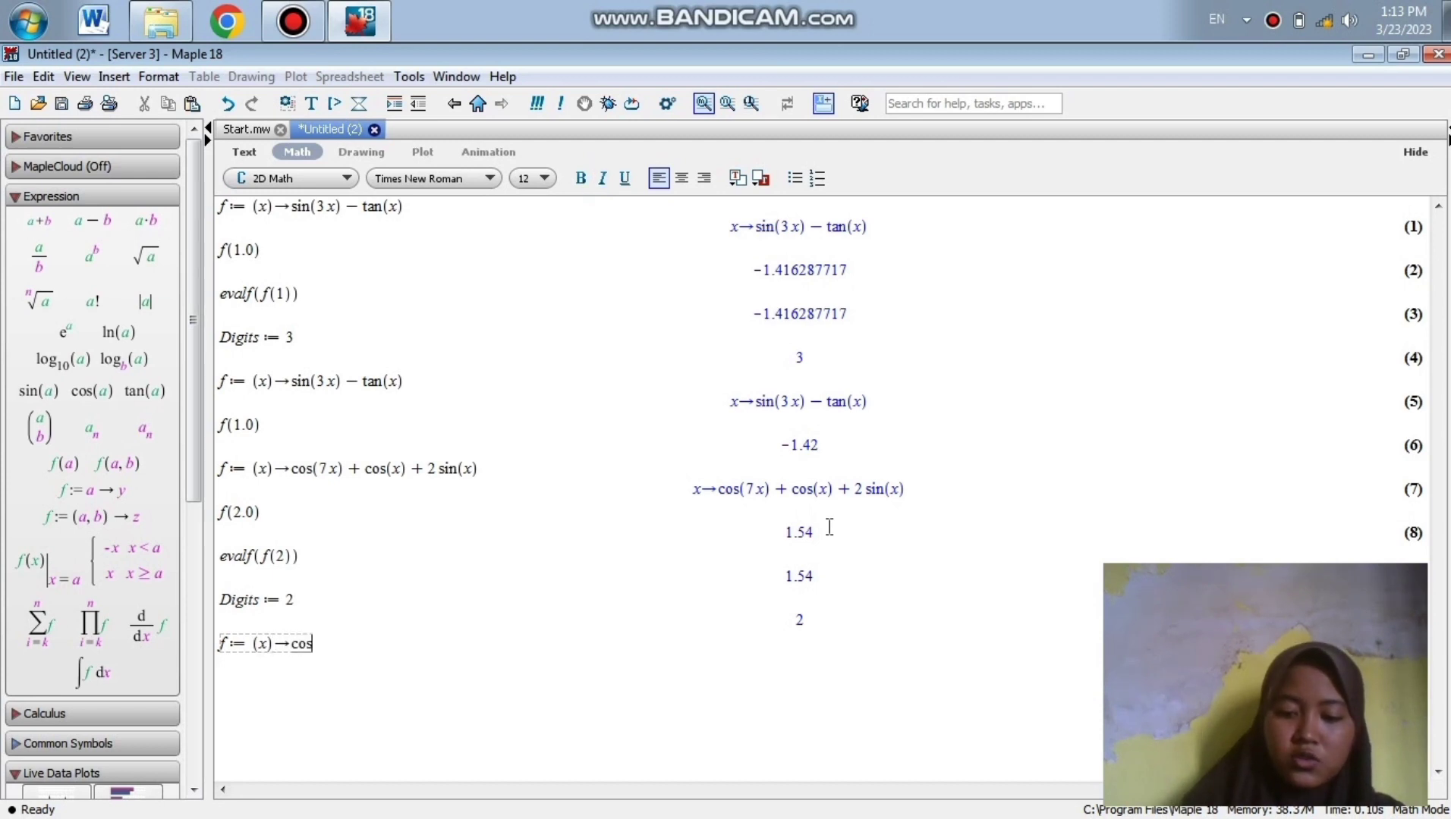
text(()
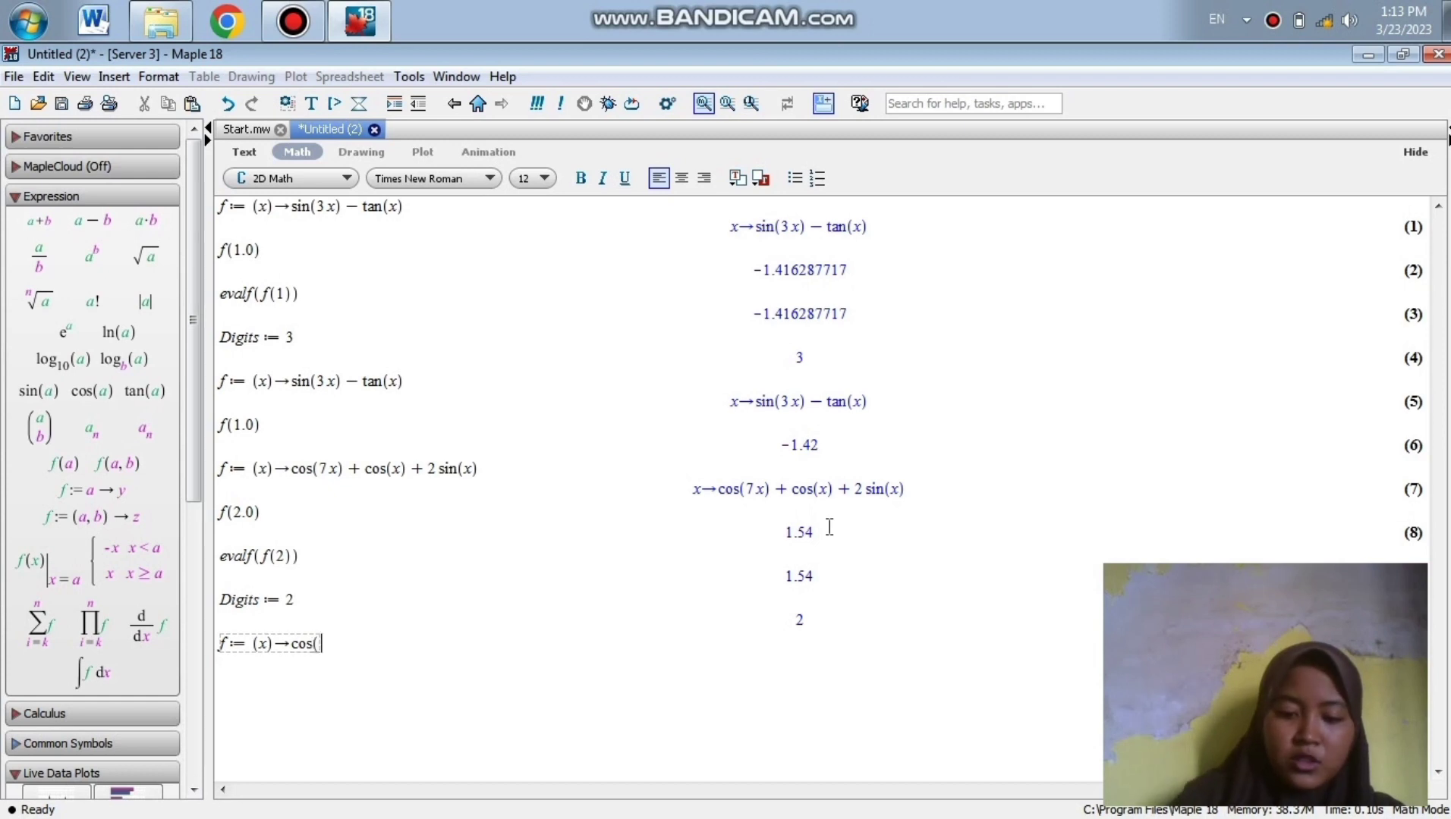
text(7x))
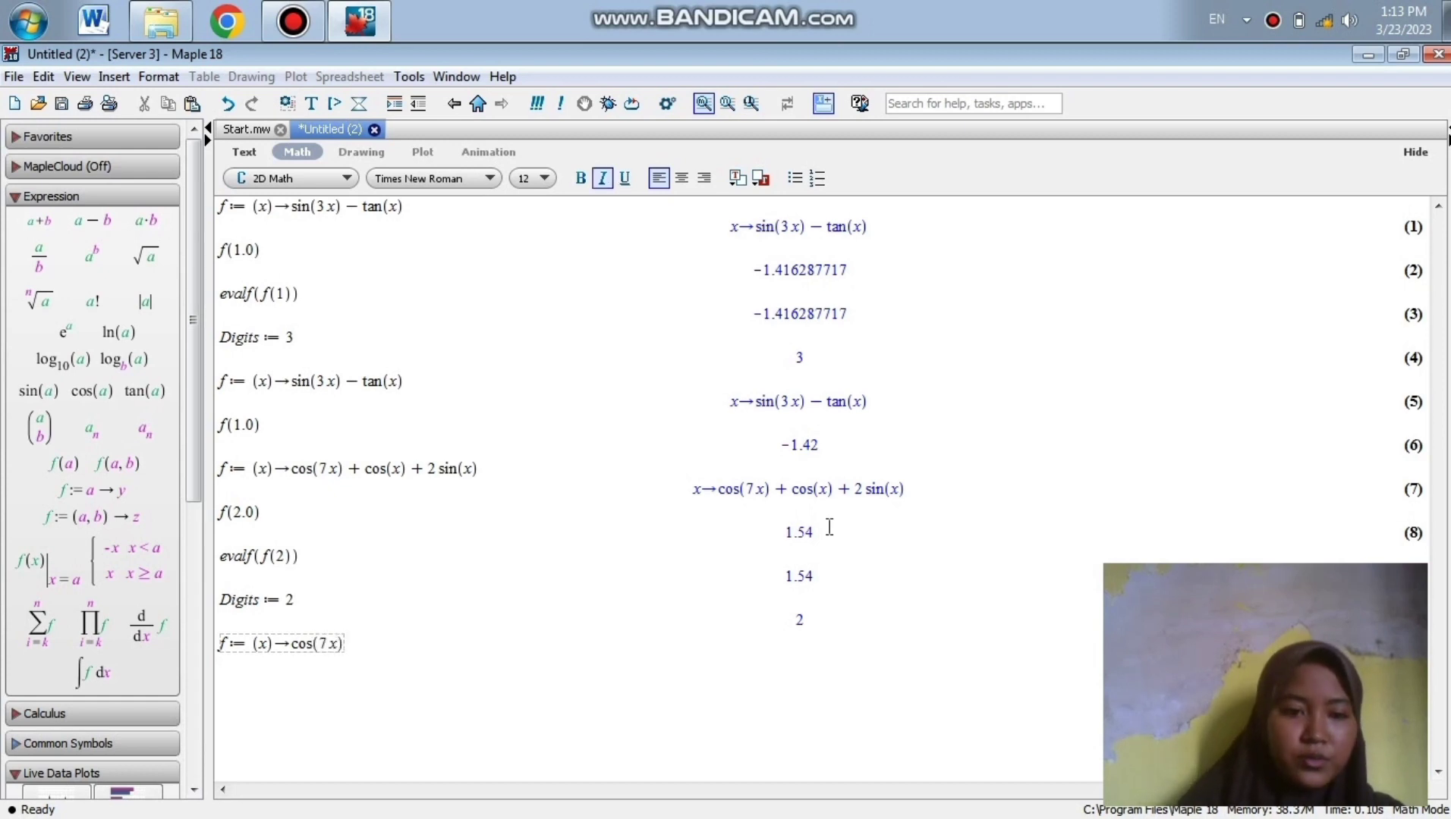
text(+)
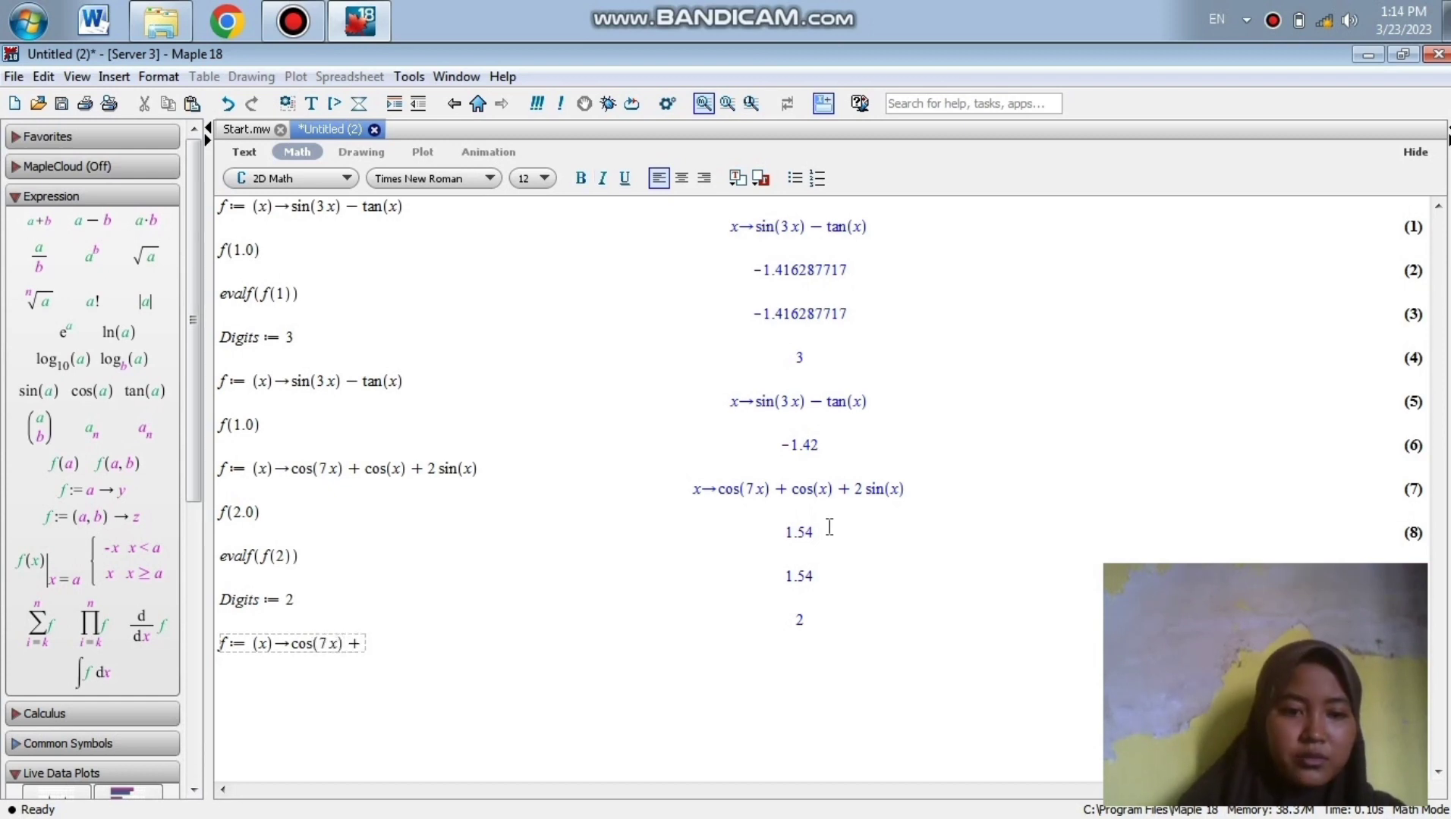
text(cos)
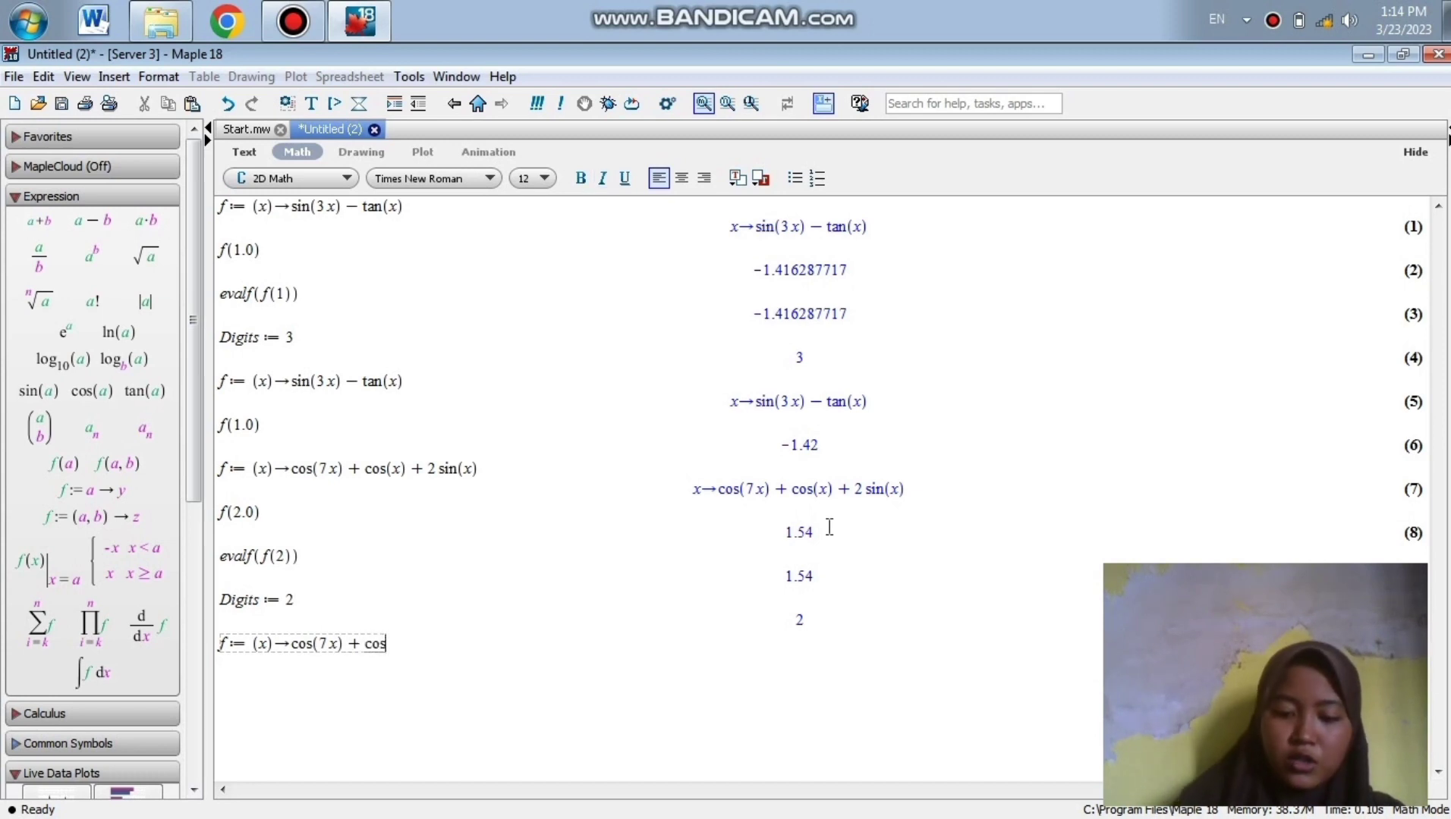
text((x))
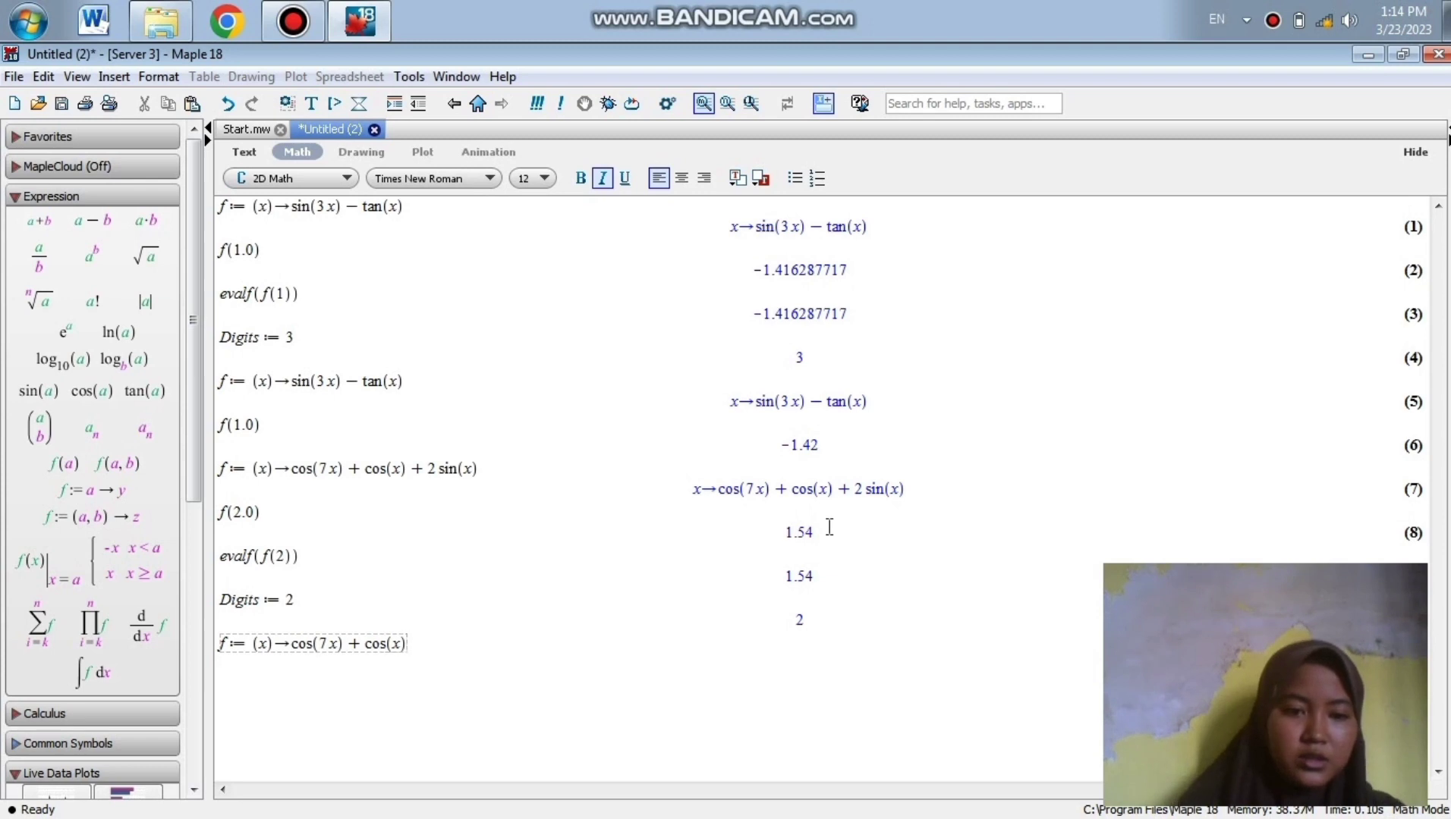
text(+)
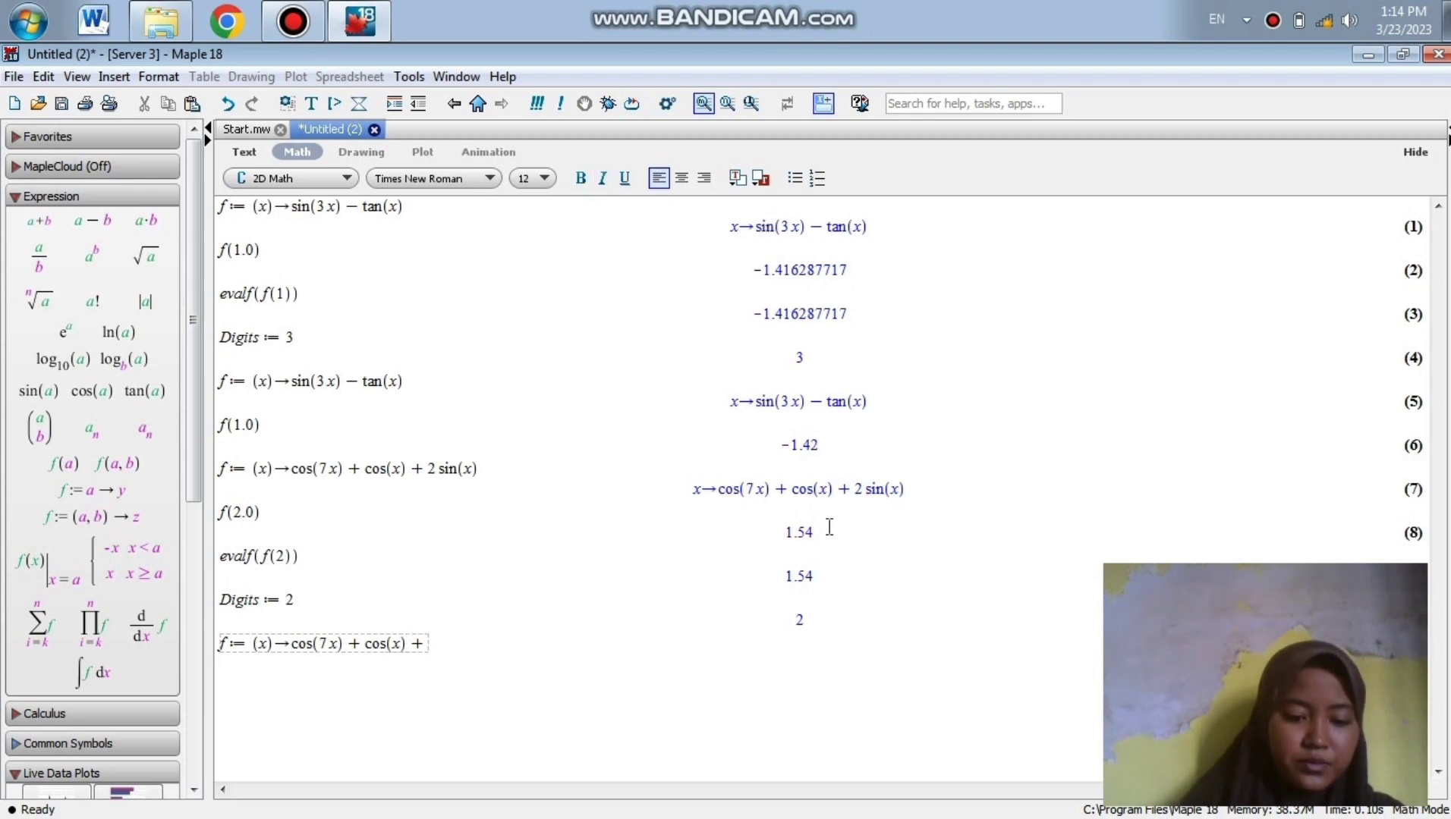
text(2sin)
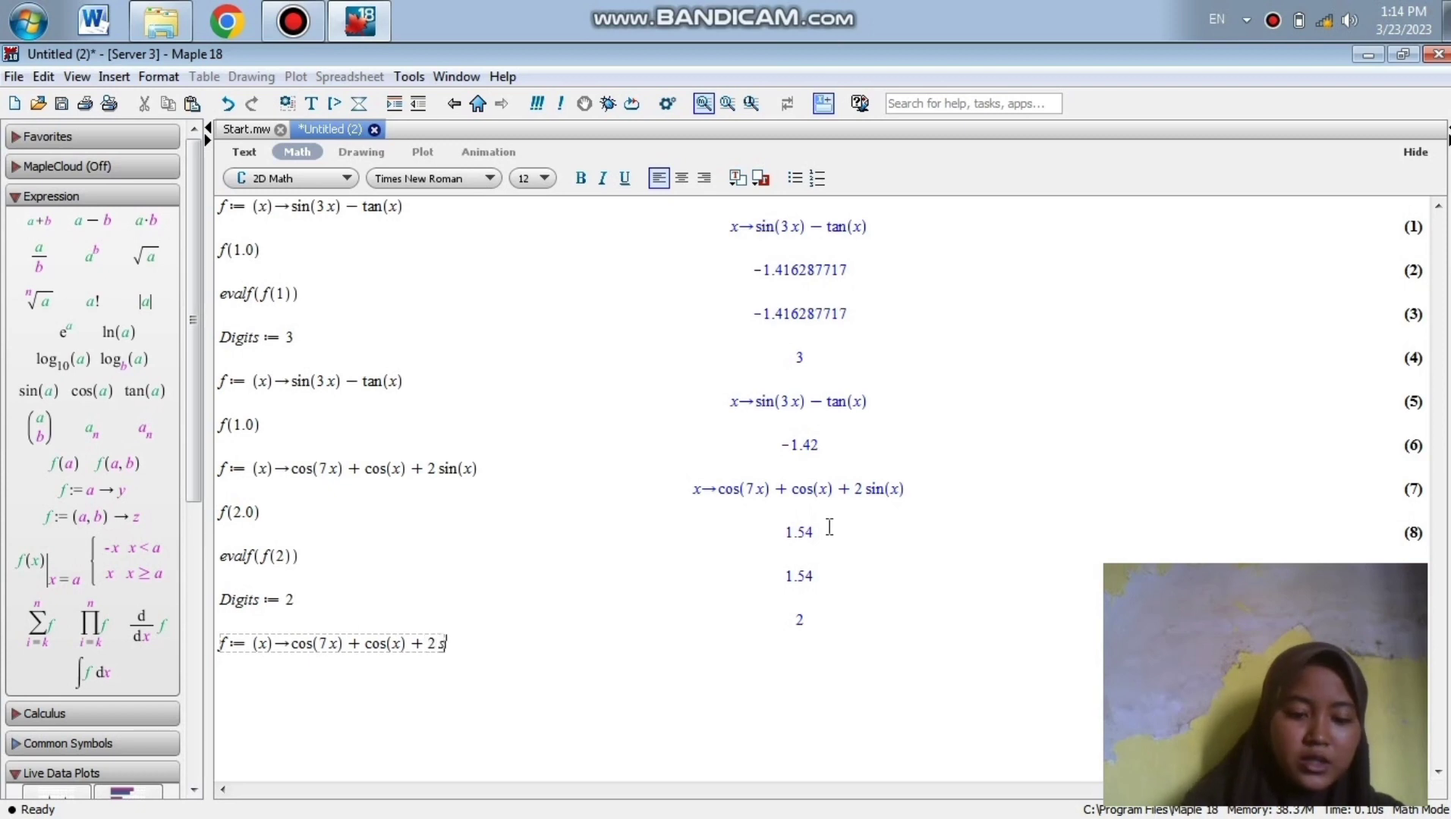
text((x)
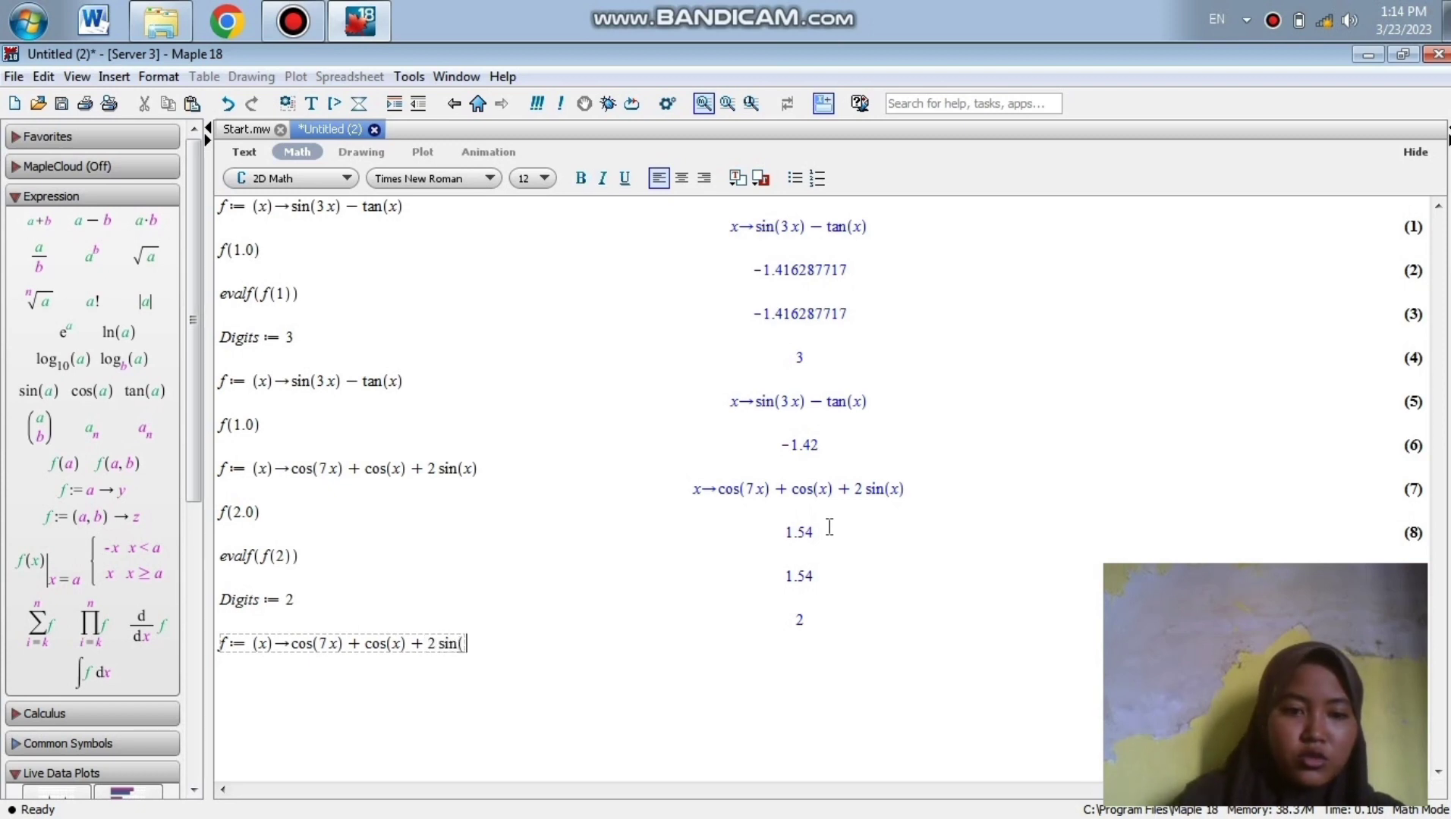
text())
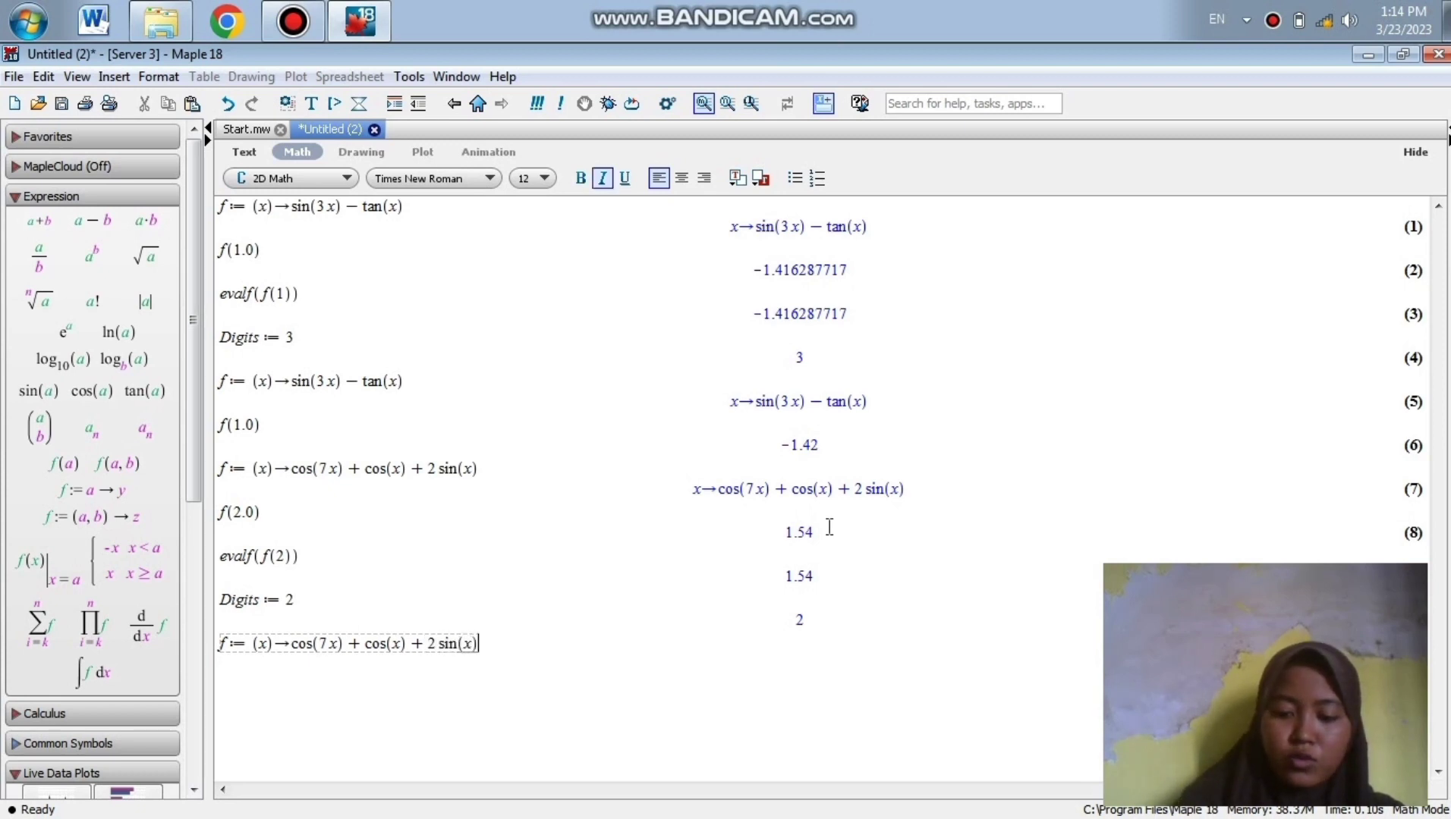
key(Return)
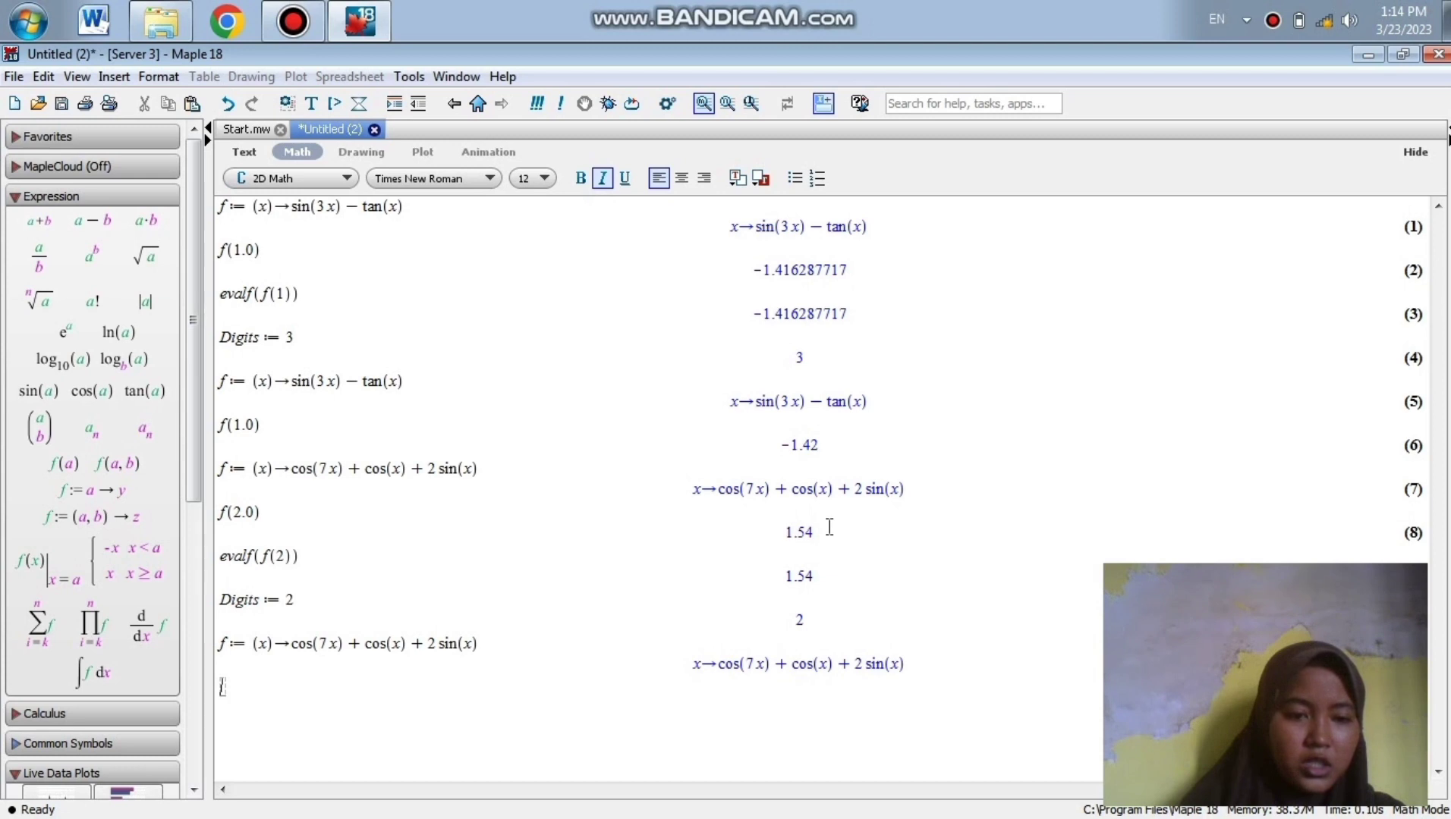
- Evaluate the redefined function at 2.0 with two-digit precision by entering f(2.0)
text(f()
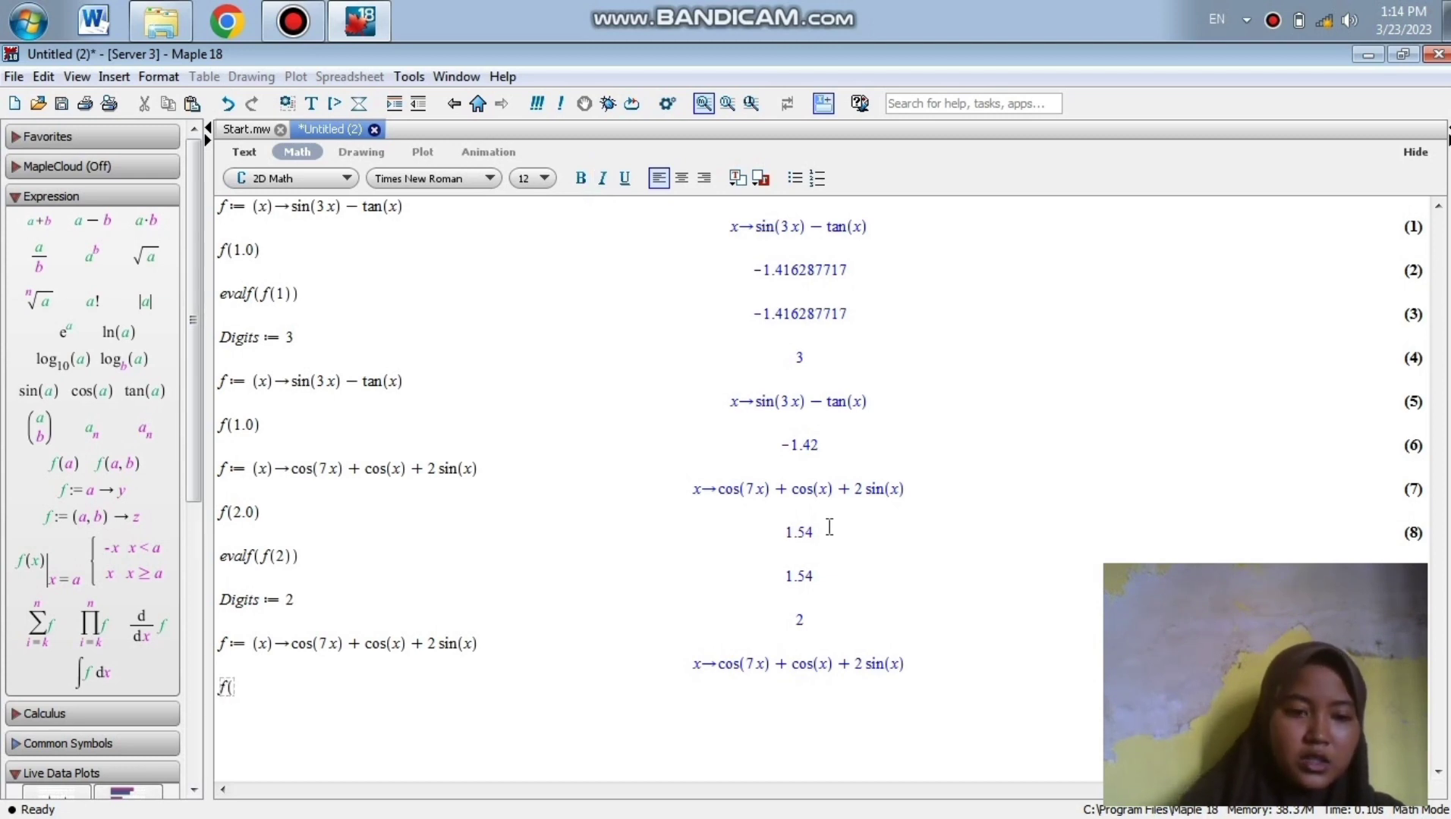
text(2)
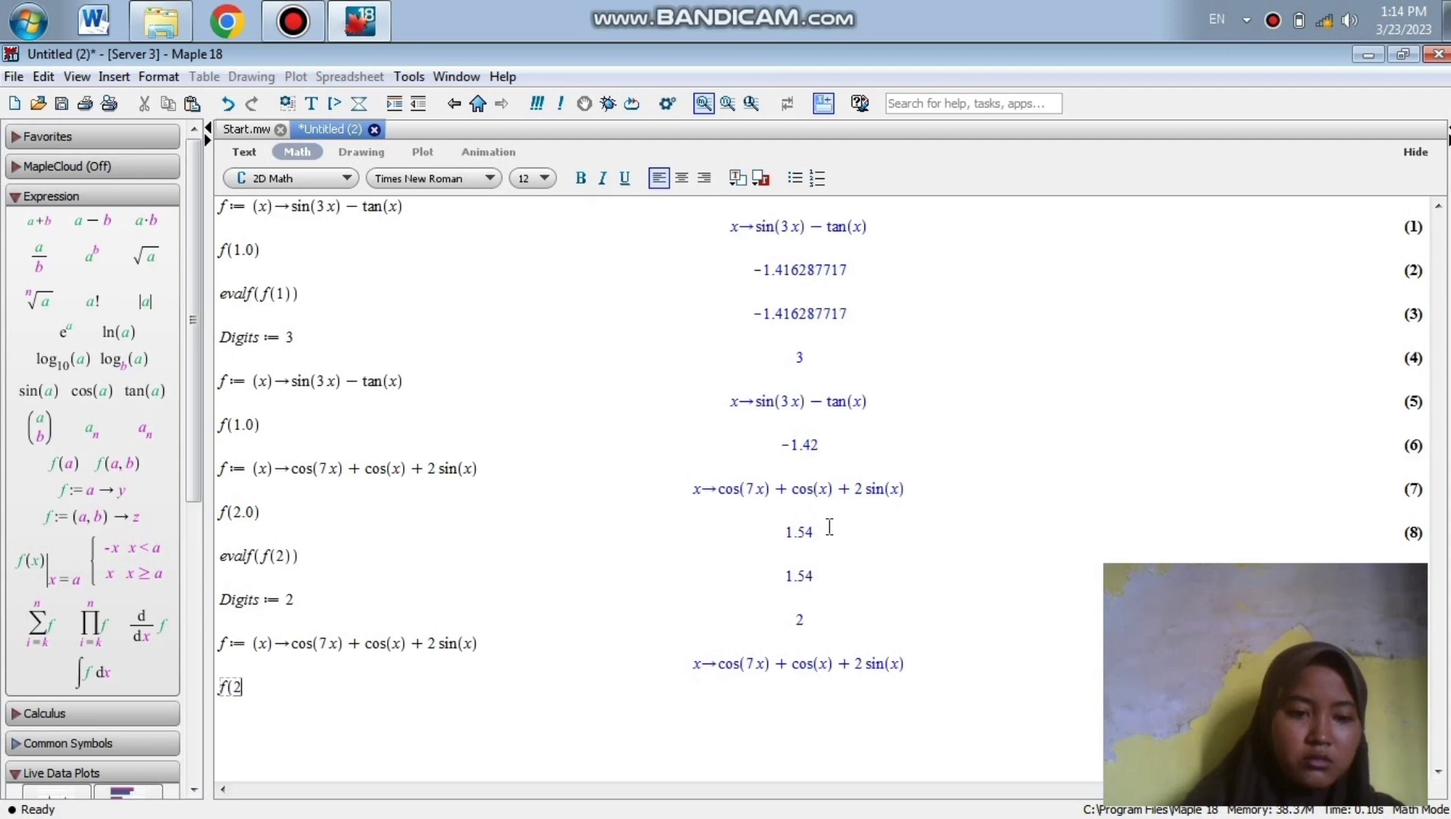
text(.0))
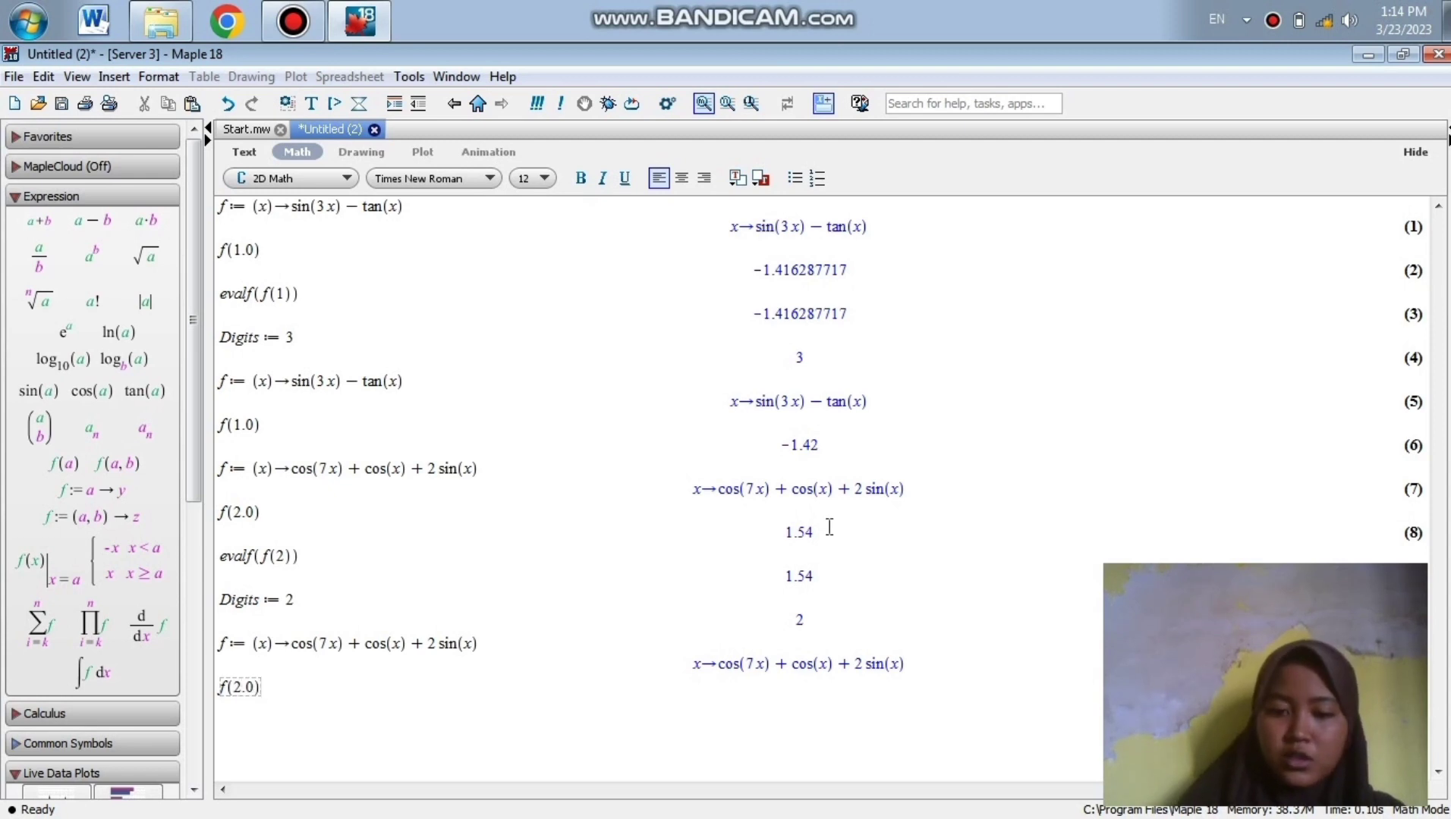
key(Return)
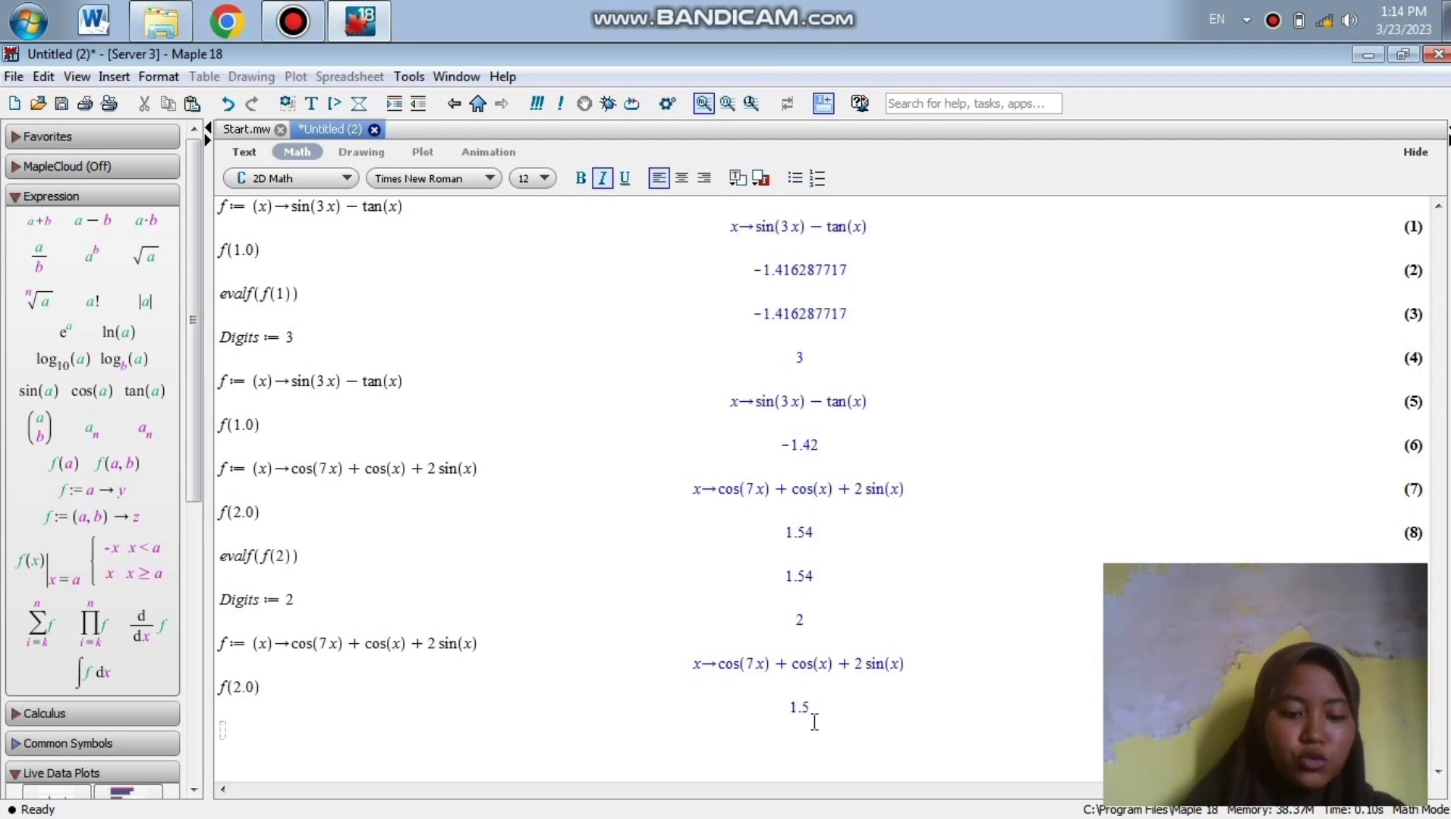
- Define a new function g as the mapping (x) -> 2cos(x) - sin(x) on the next line and evaluate it
text(g:=)
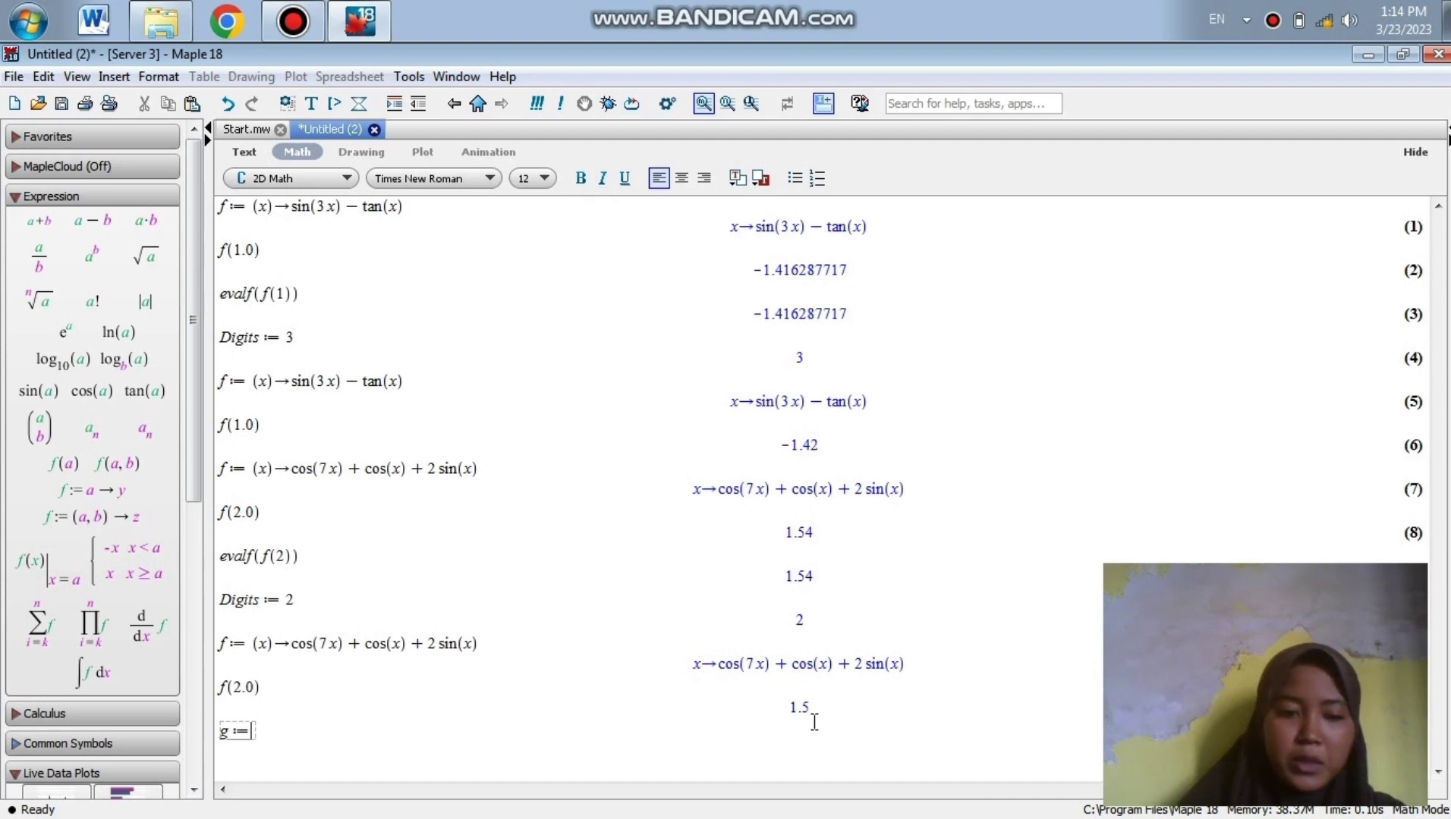
text(()
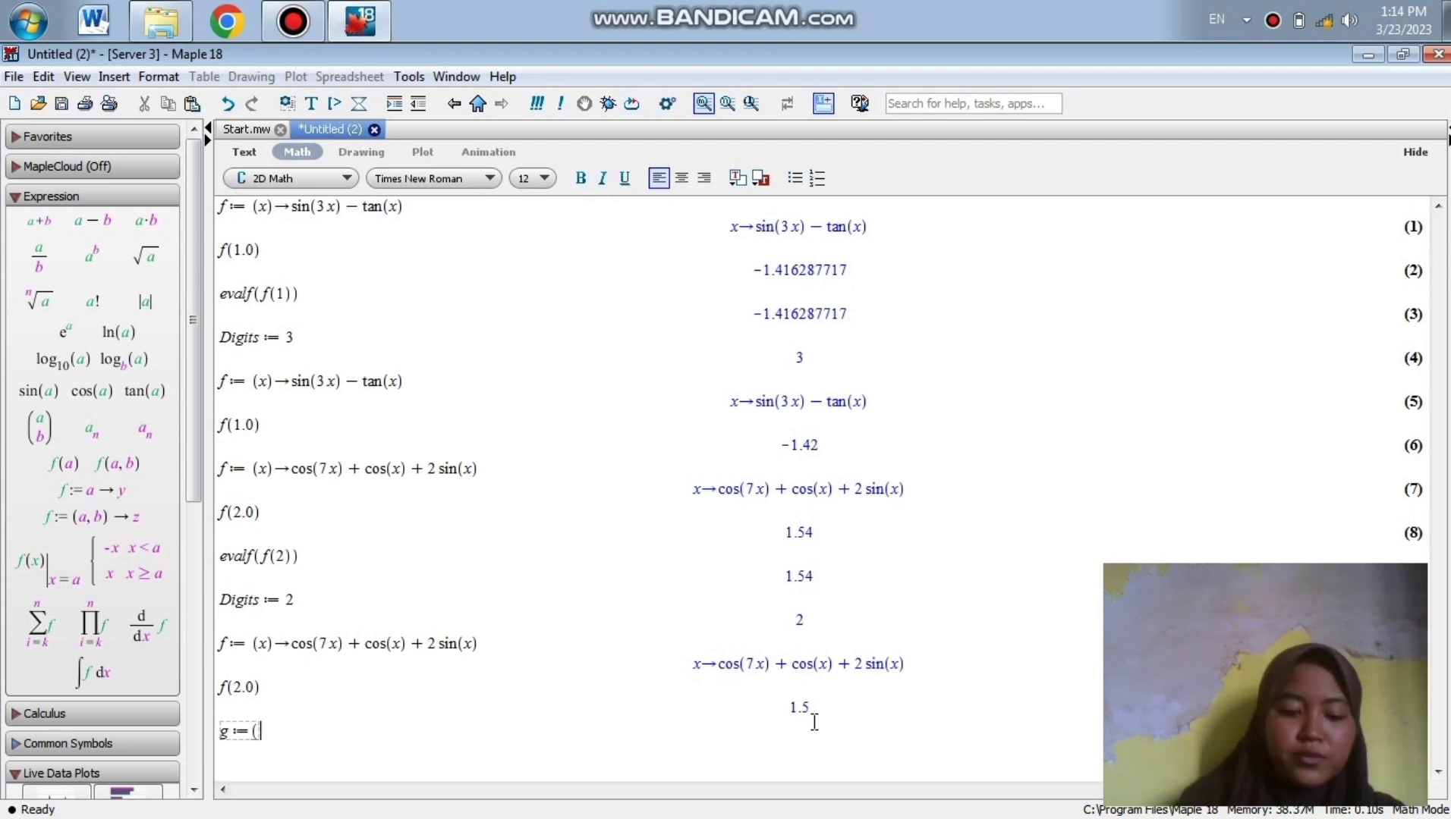
text(x))
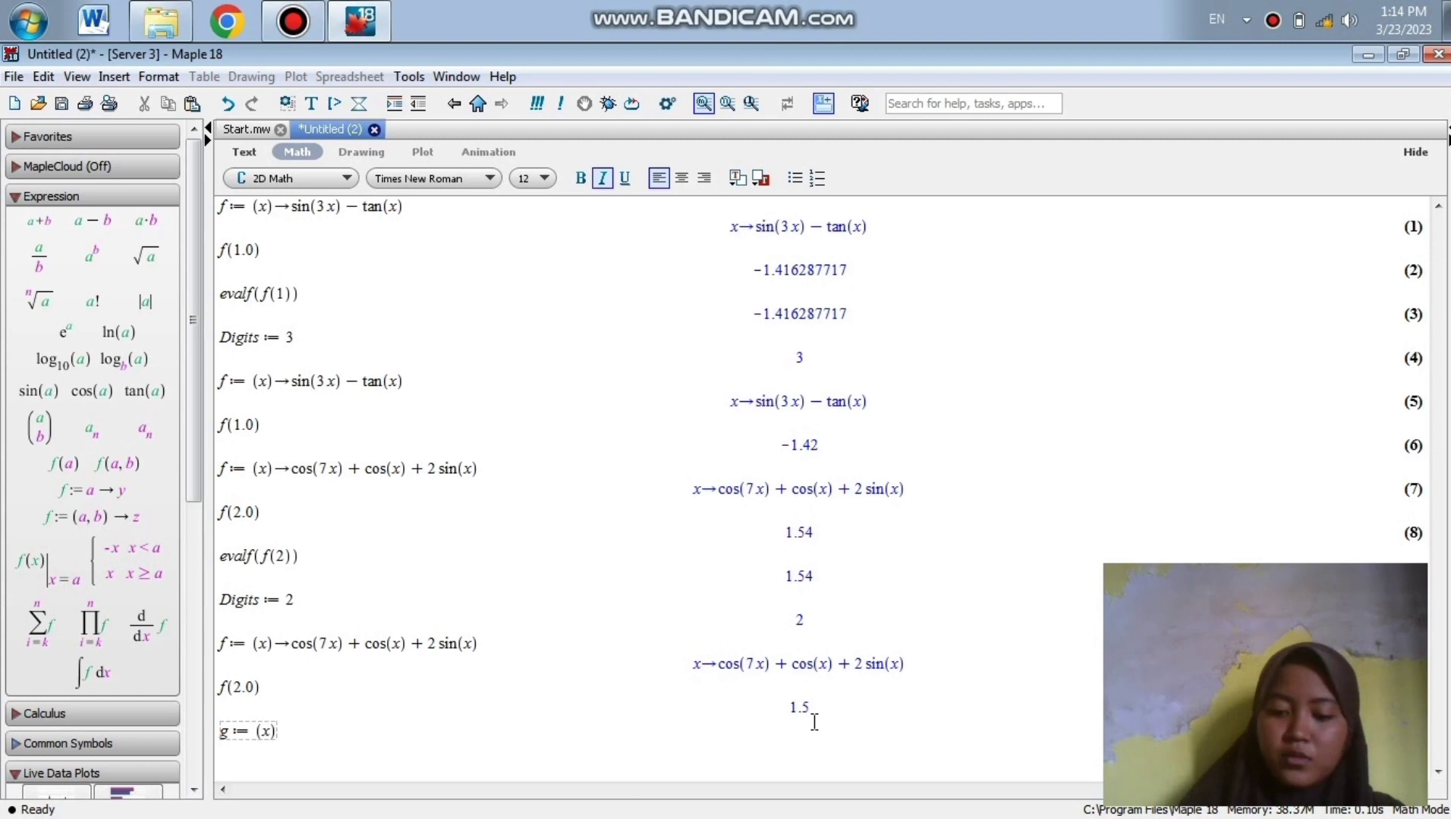
text(->)
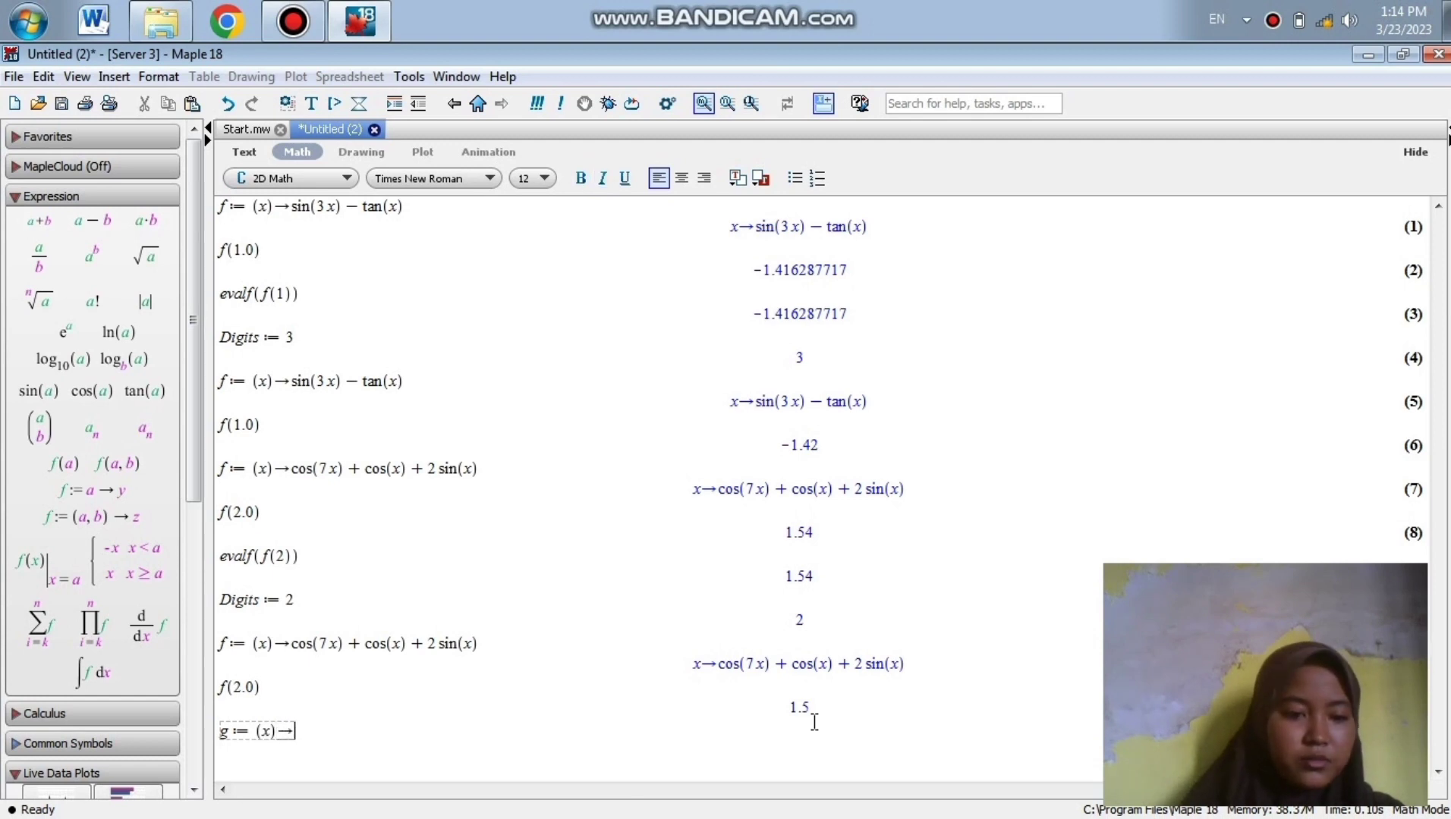
text(2)
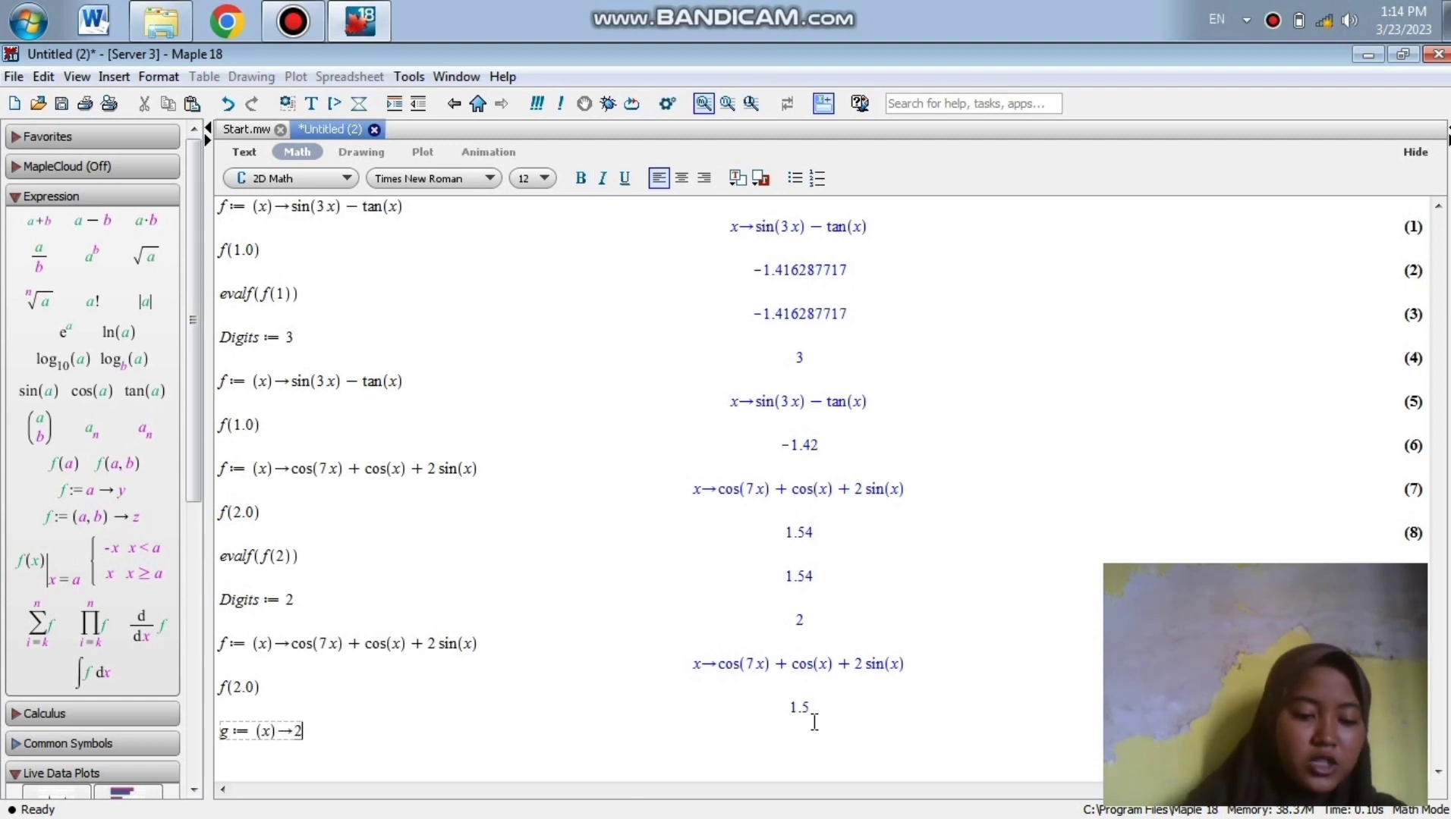
text( cos)
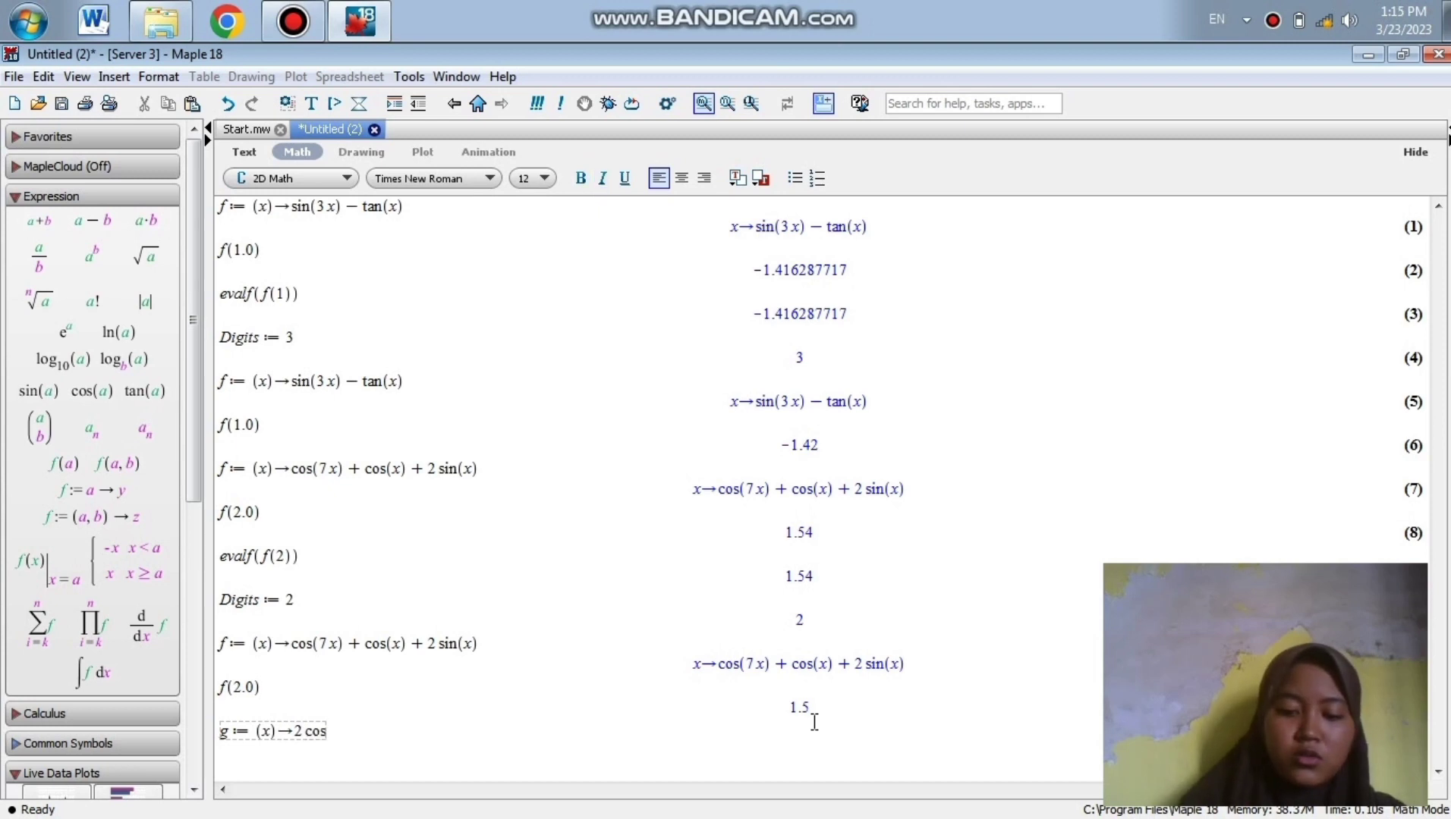
text((c)
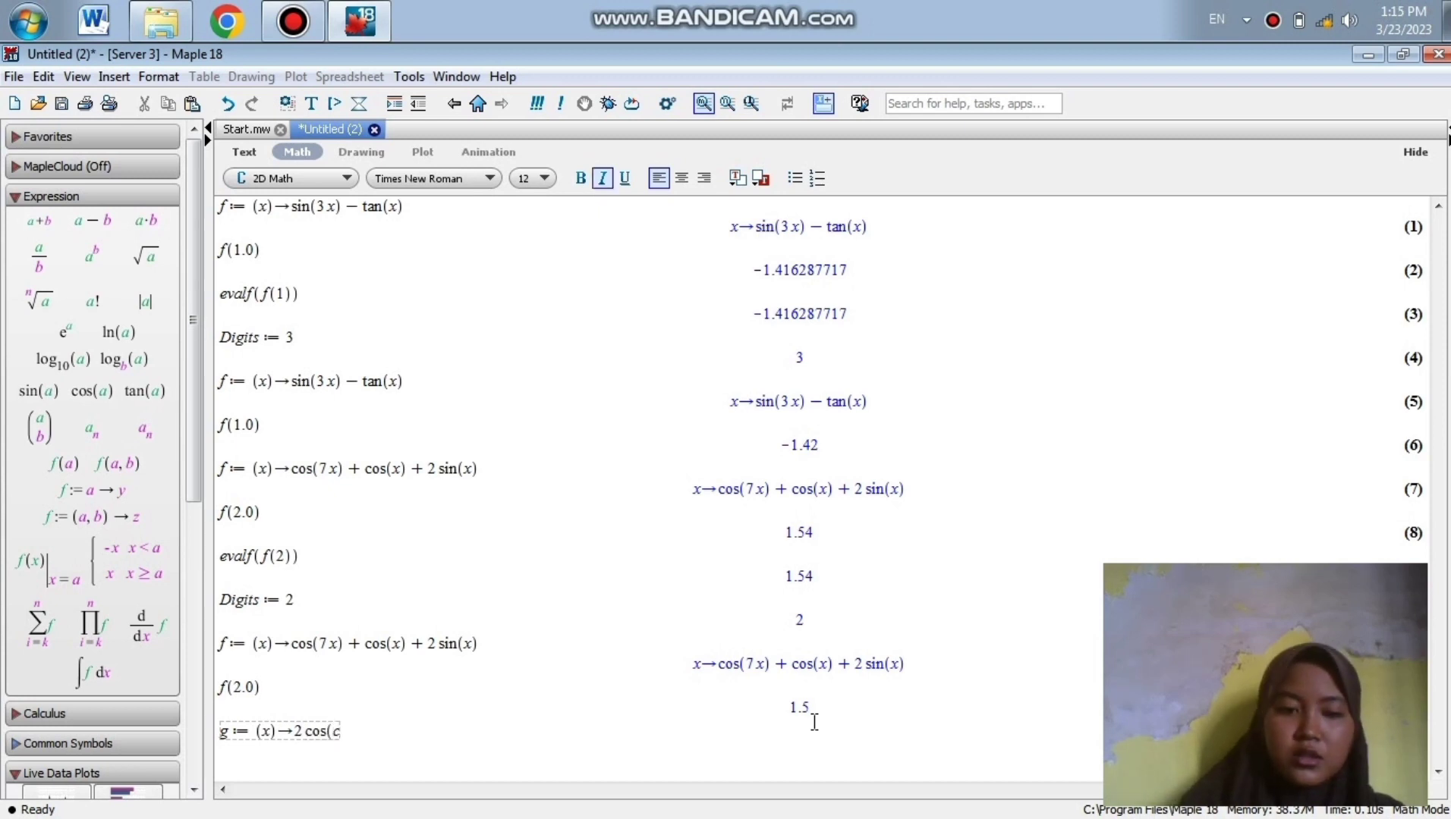
key(BackSpace)
text(x))
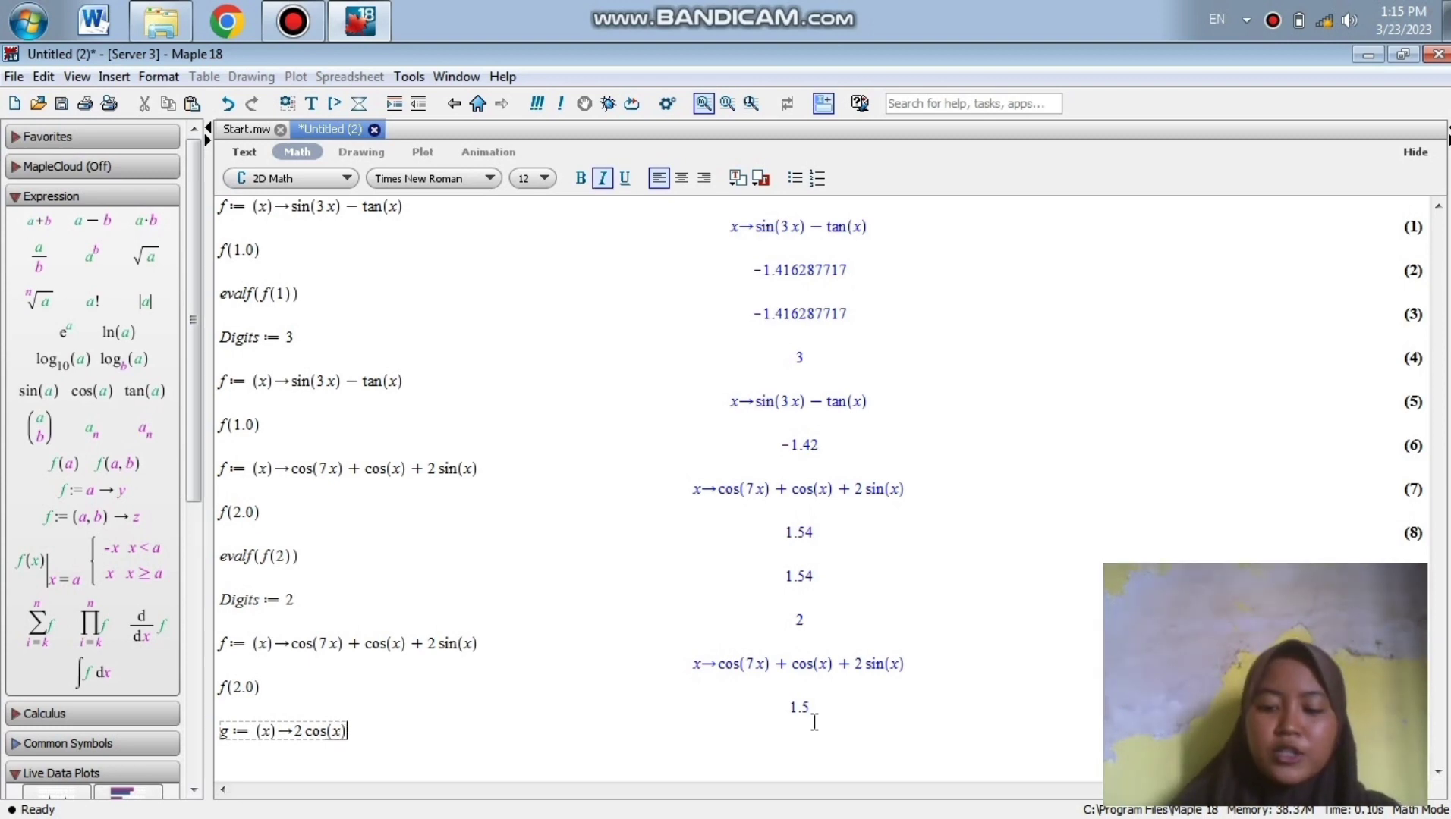
text(-)
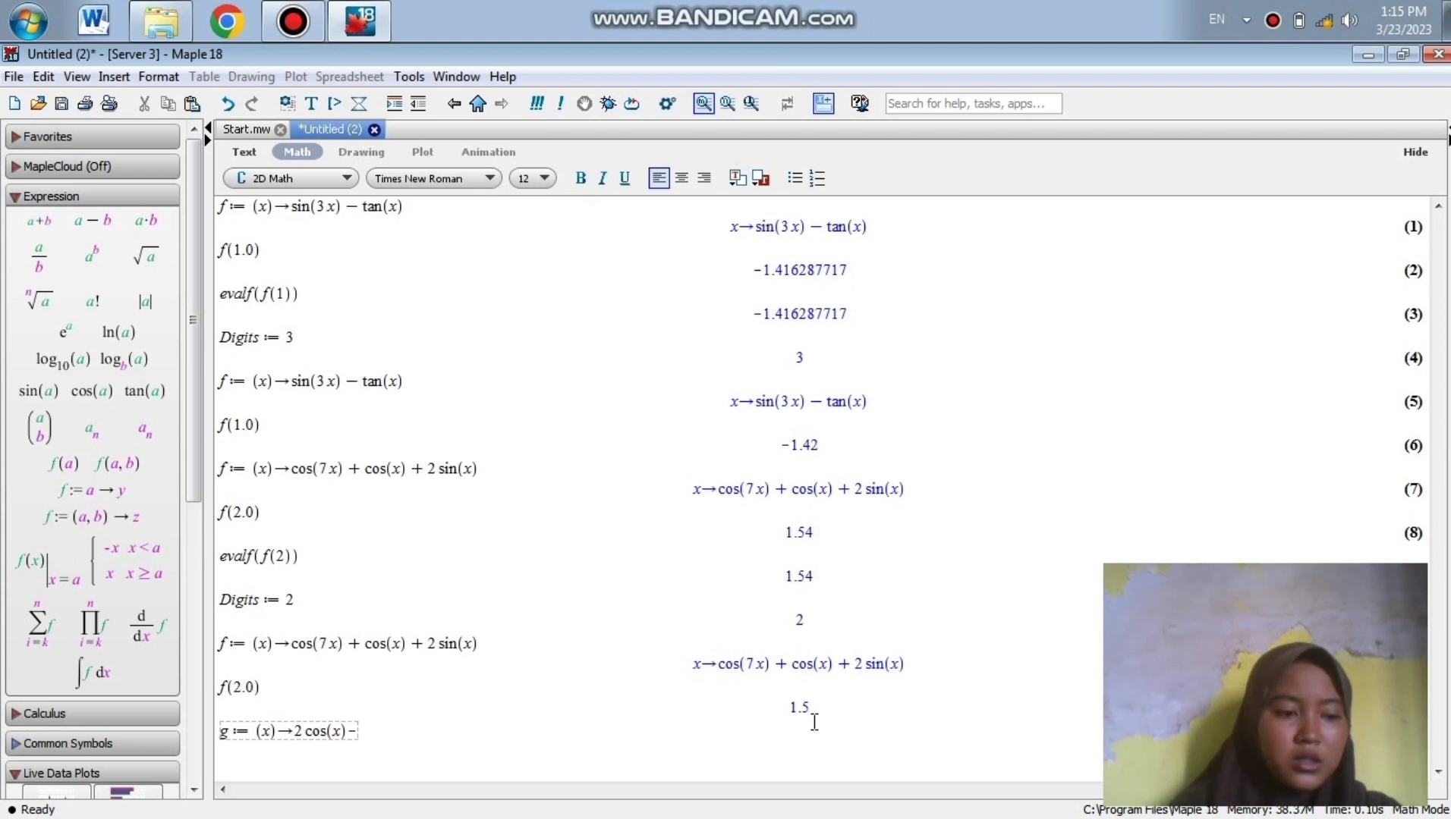
text(sin)
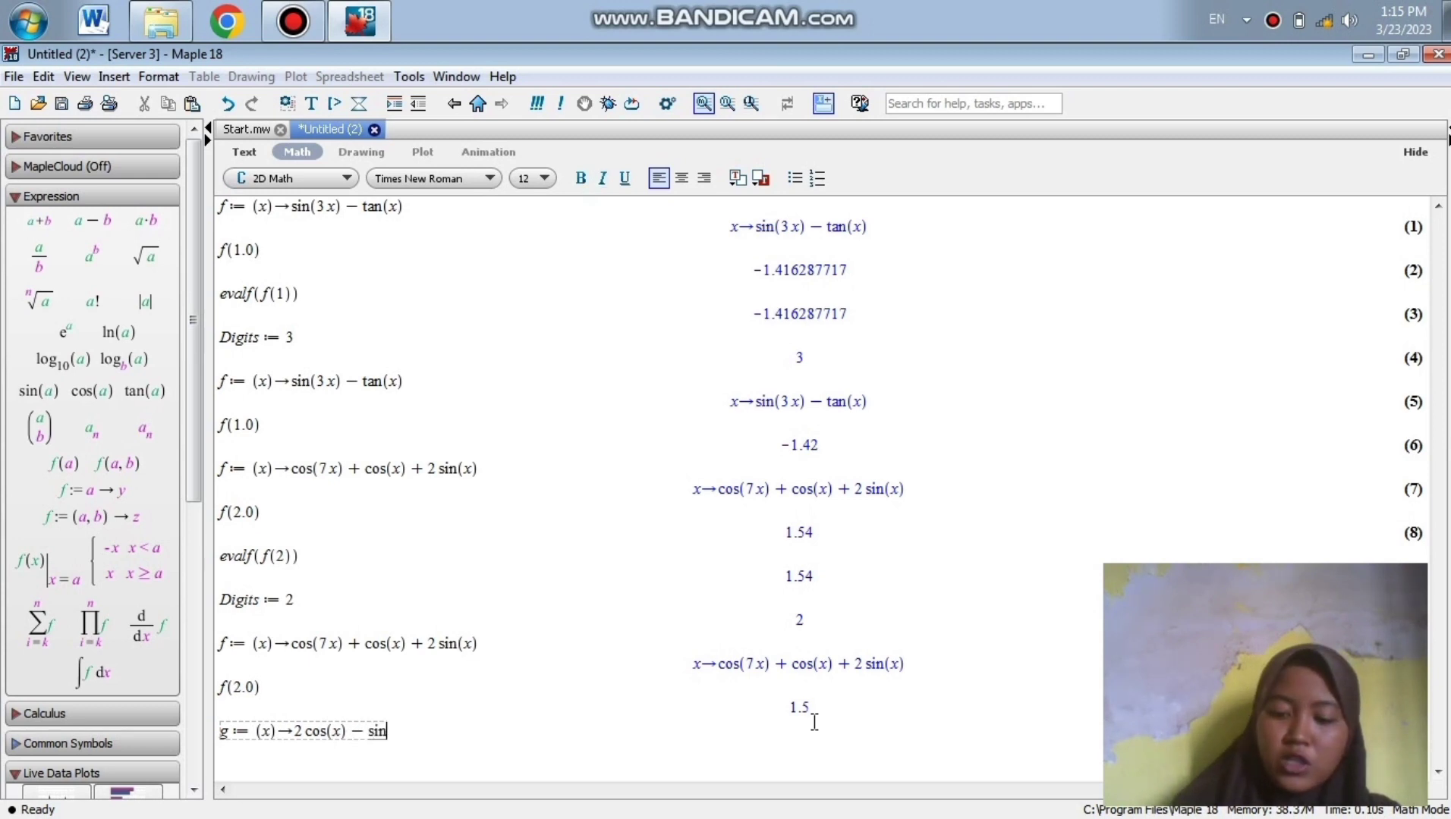
text((x))
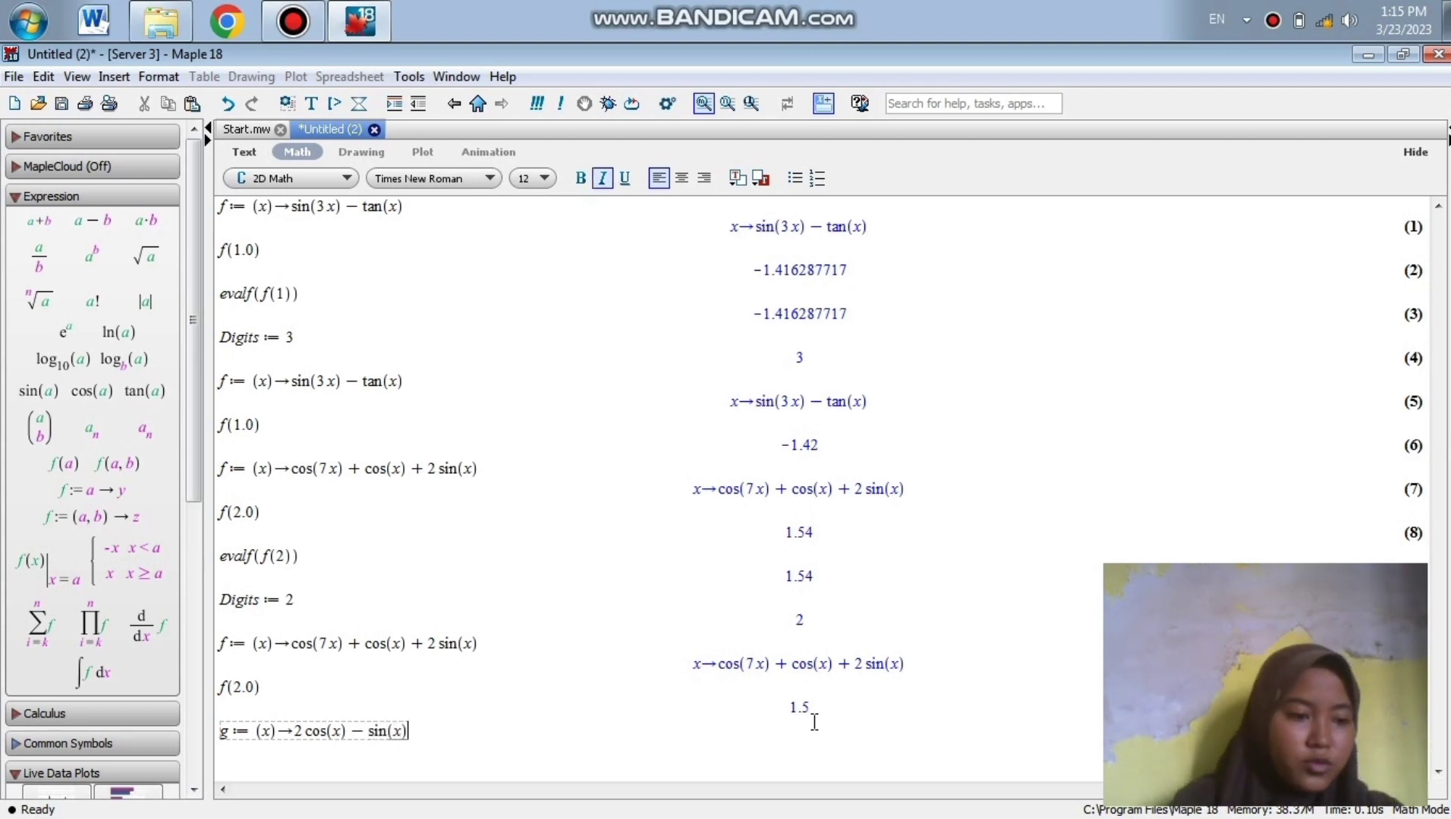
key(Return)
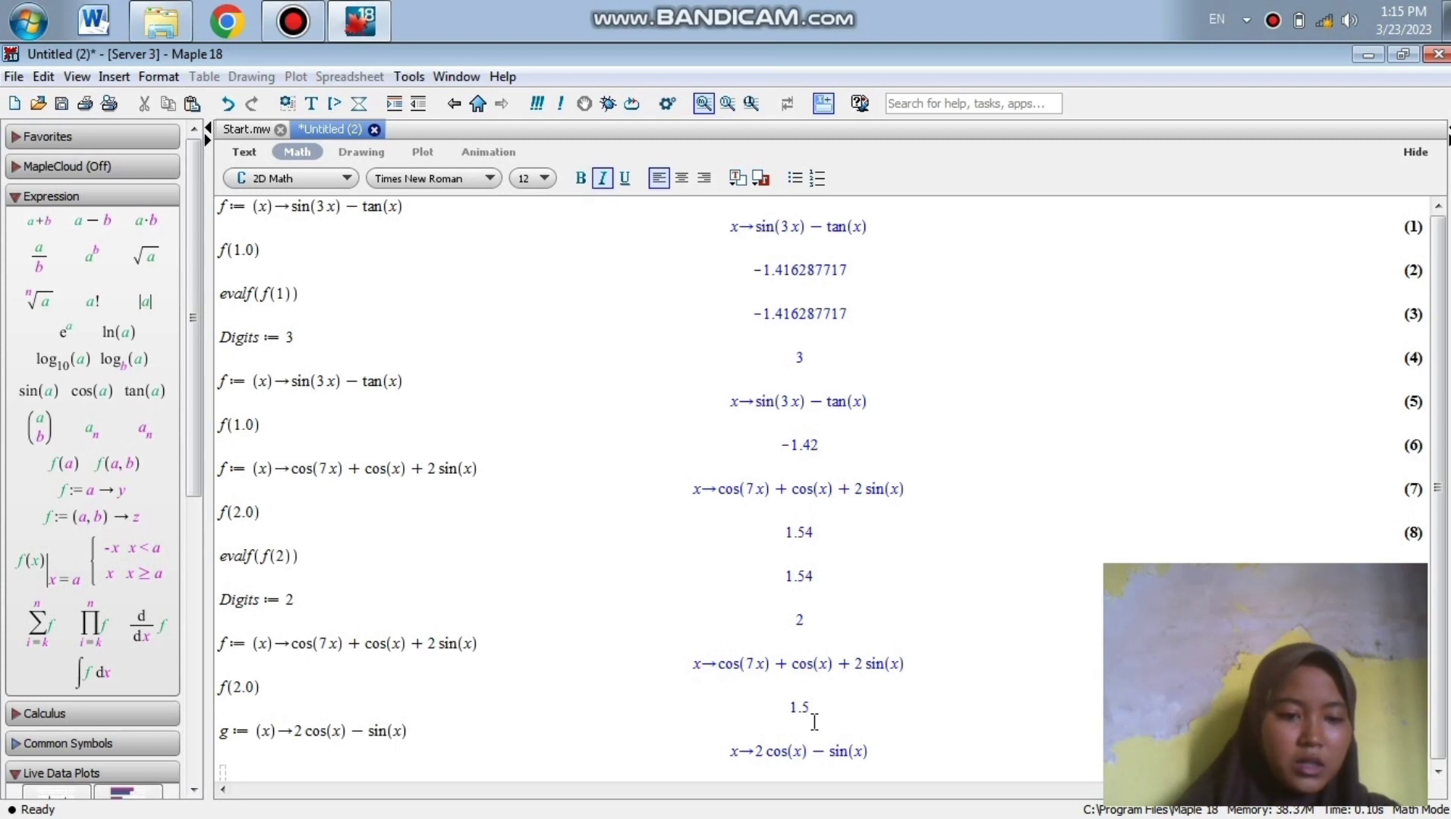
- Evaluate the function g at 4.0 with two-digit precision by entering g(4.0)
text(g:)
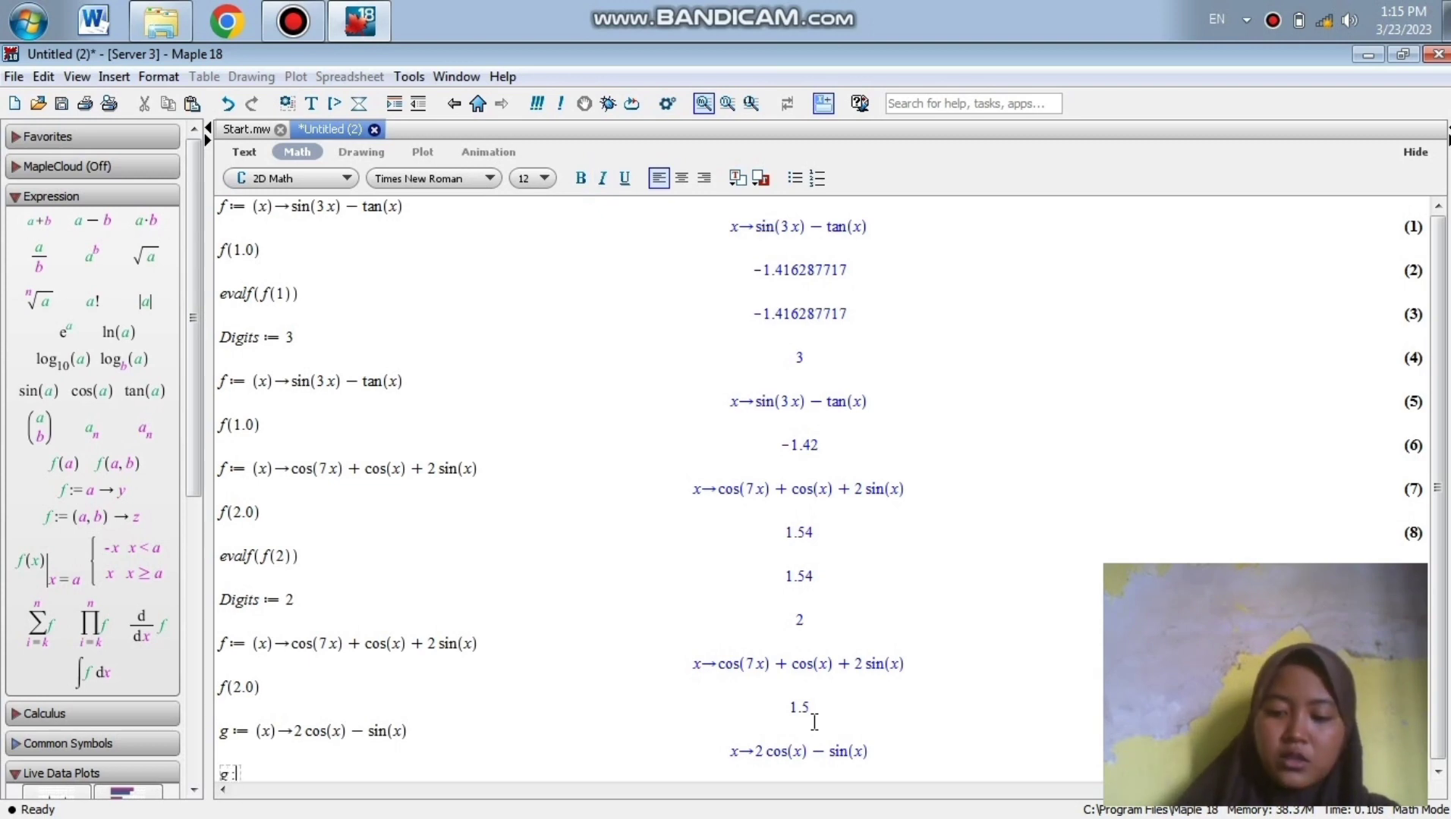
text(=)
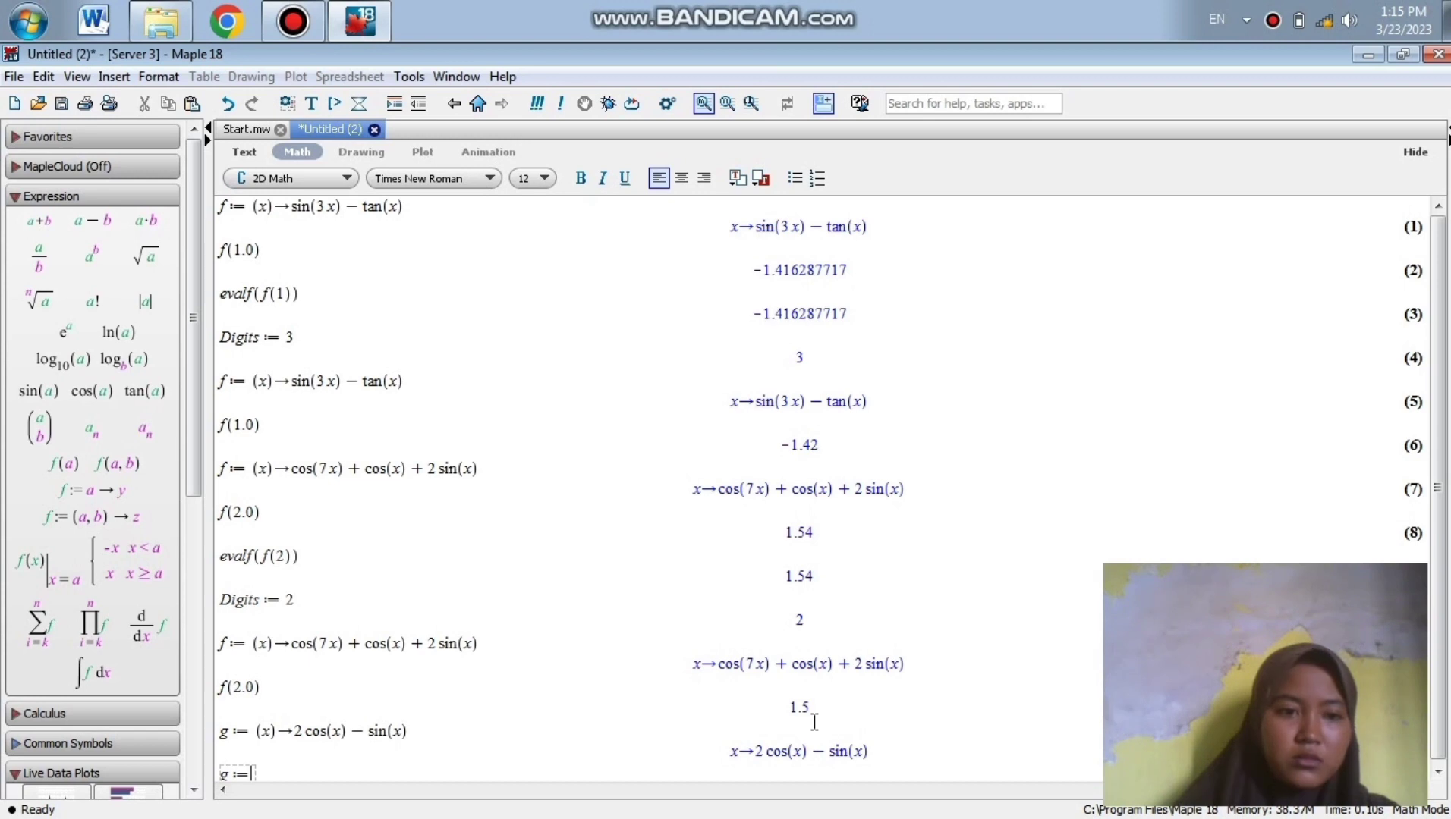
key(BackSpace)
key(BackSpace)
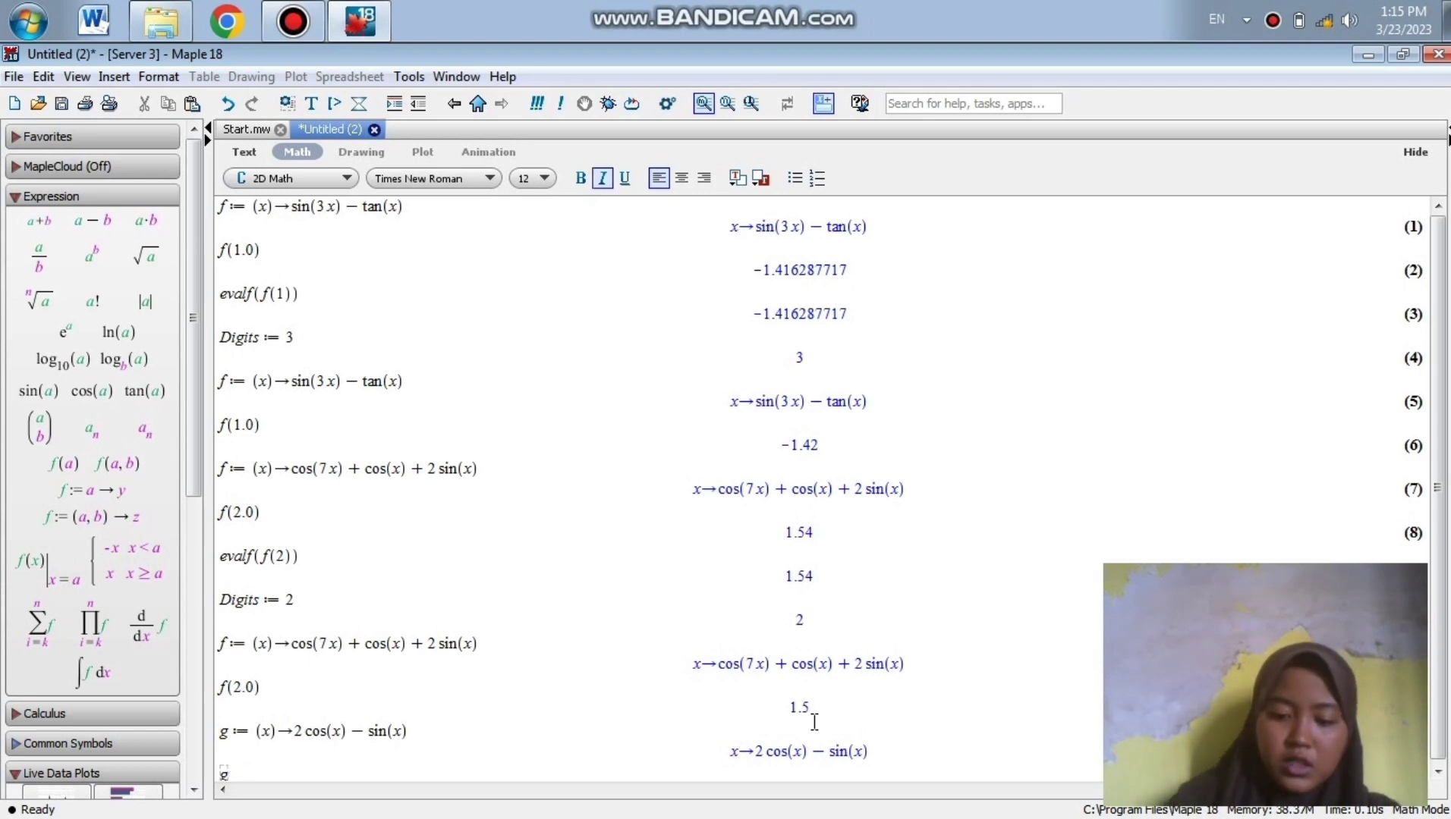
text(()
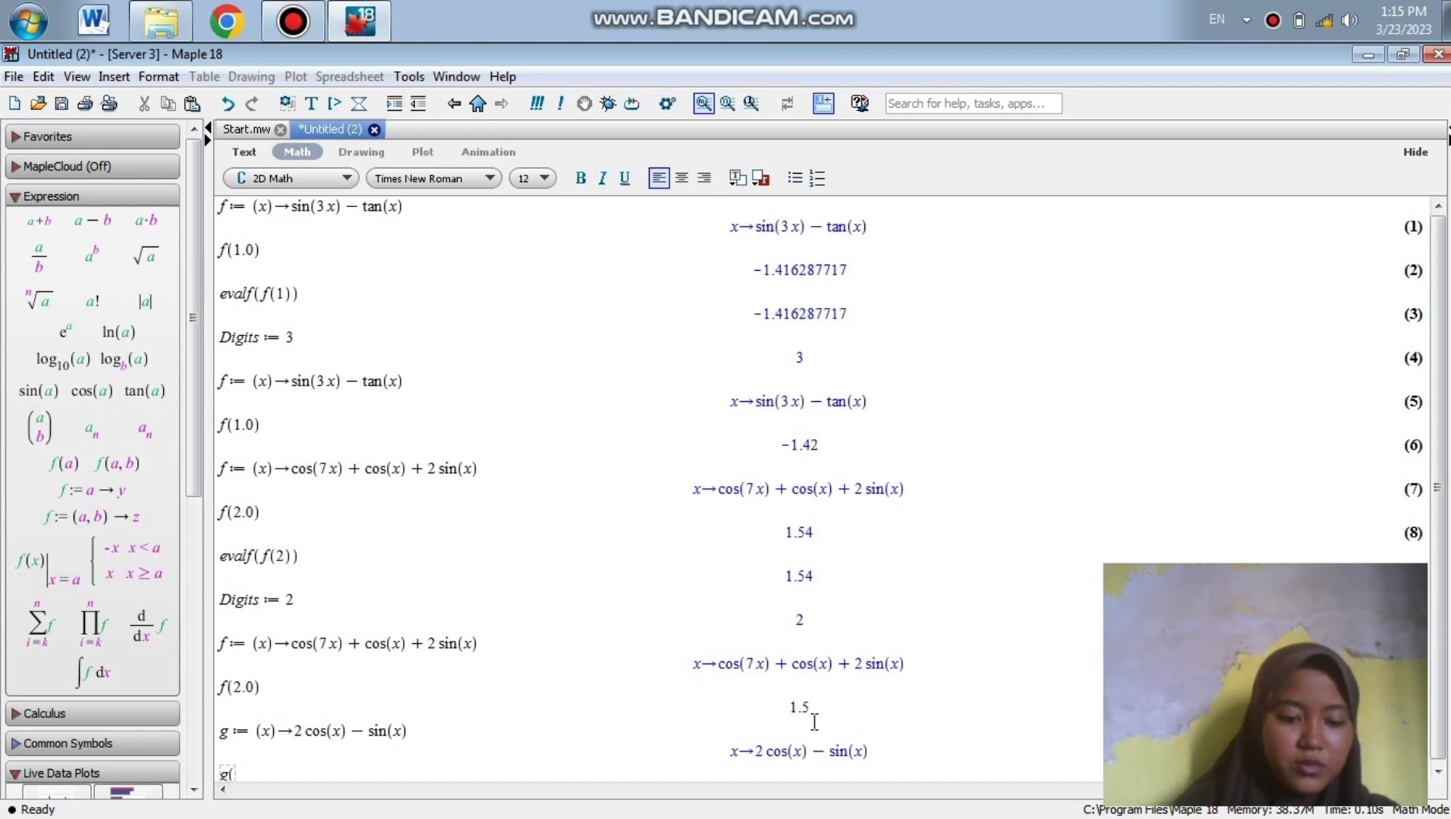
text(4)
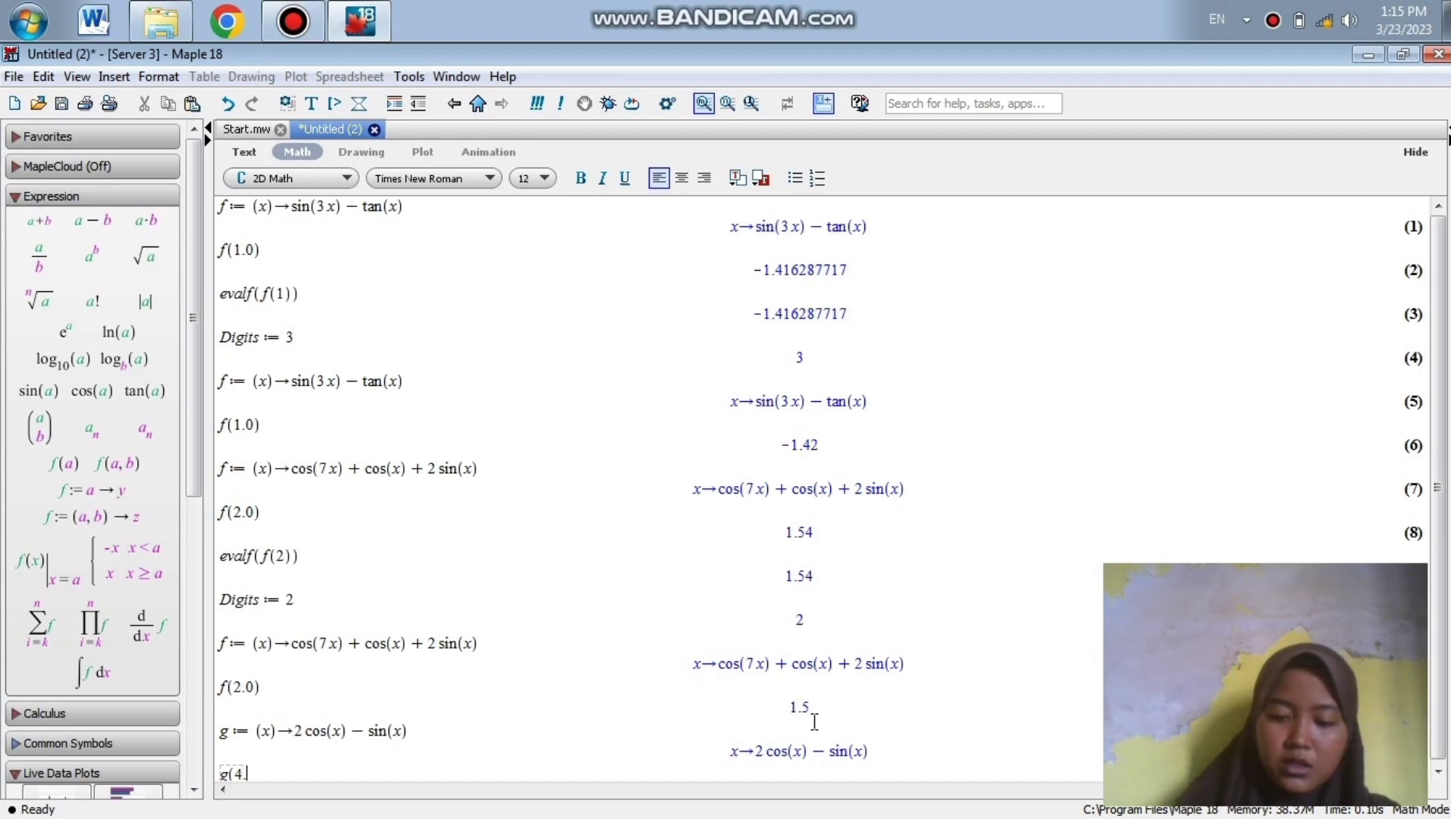
text(.0))
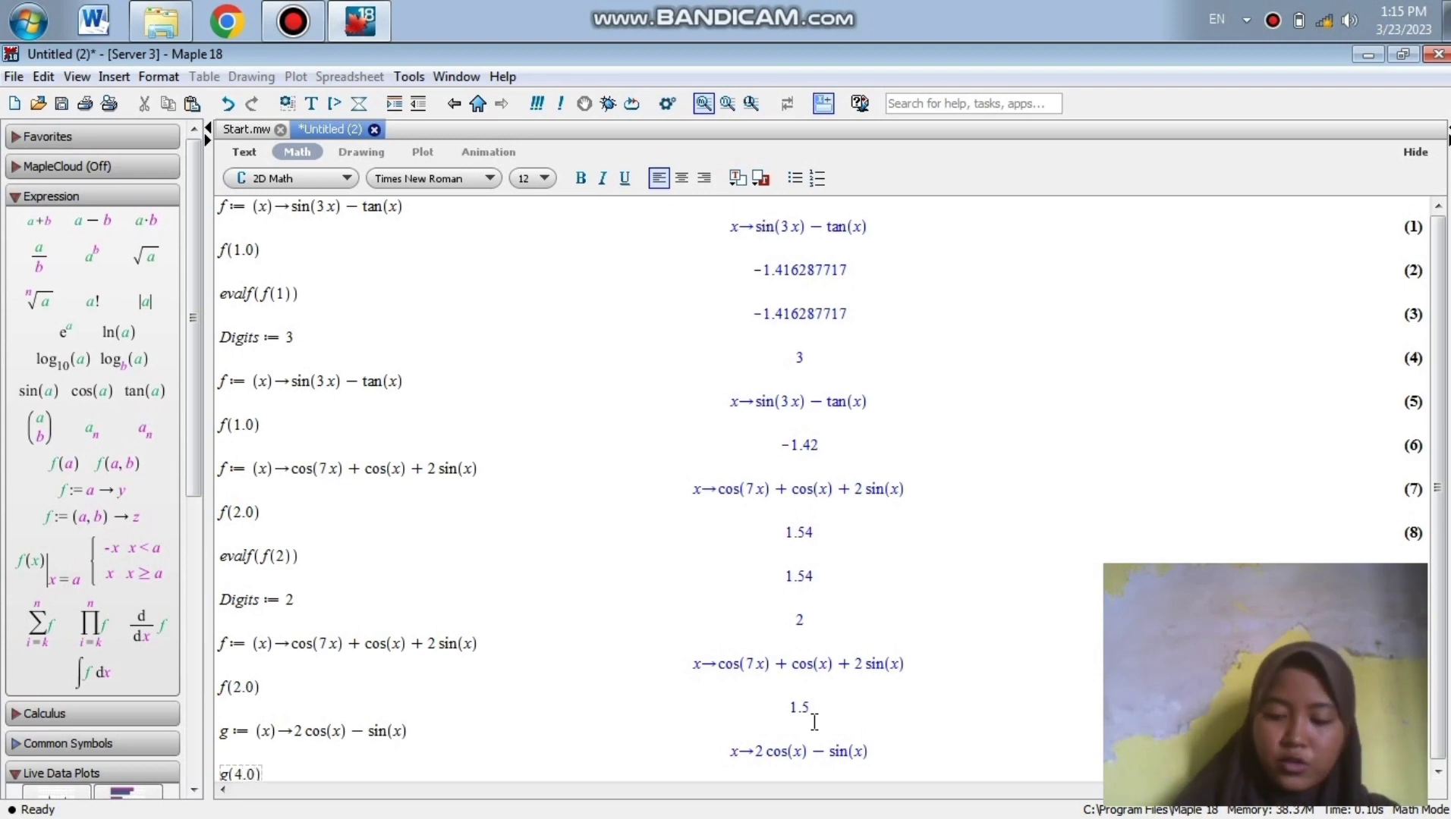
key(Return)
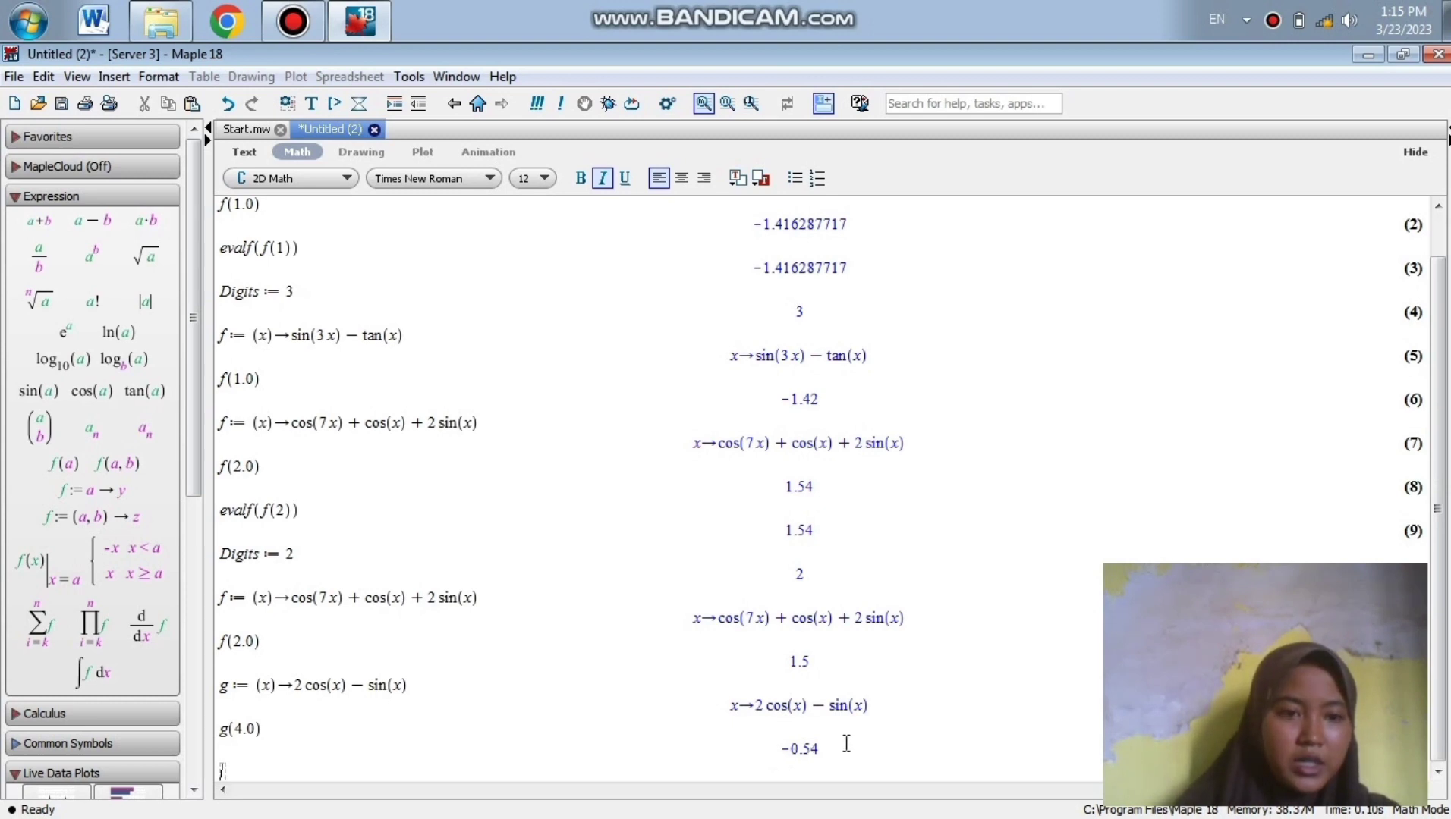
- Compute the numeric value of g at 4 with the evalf command by evaluating evalf(g(4))
text(eva)
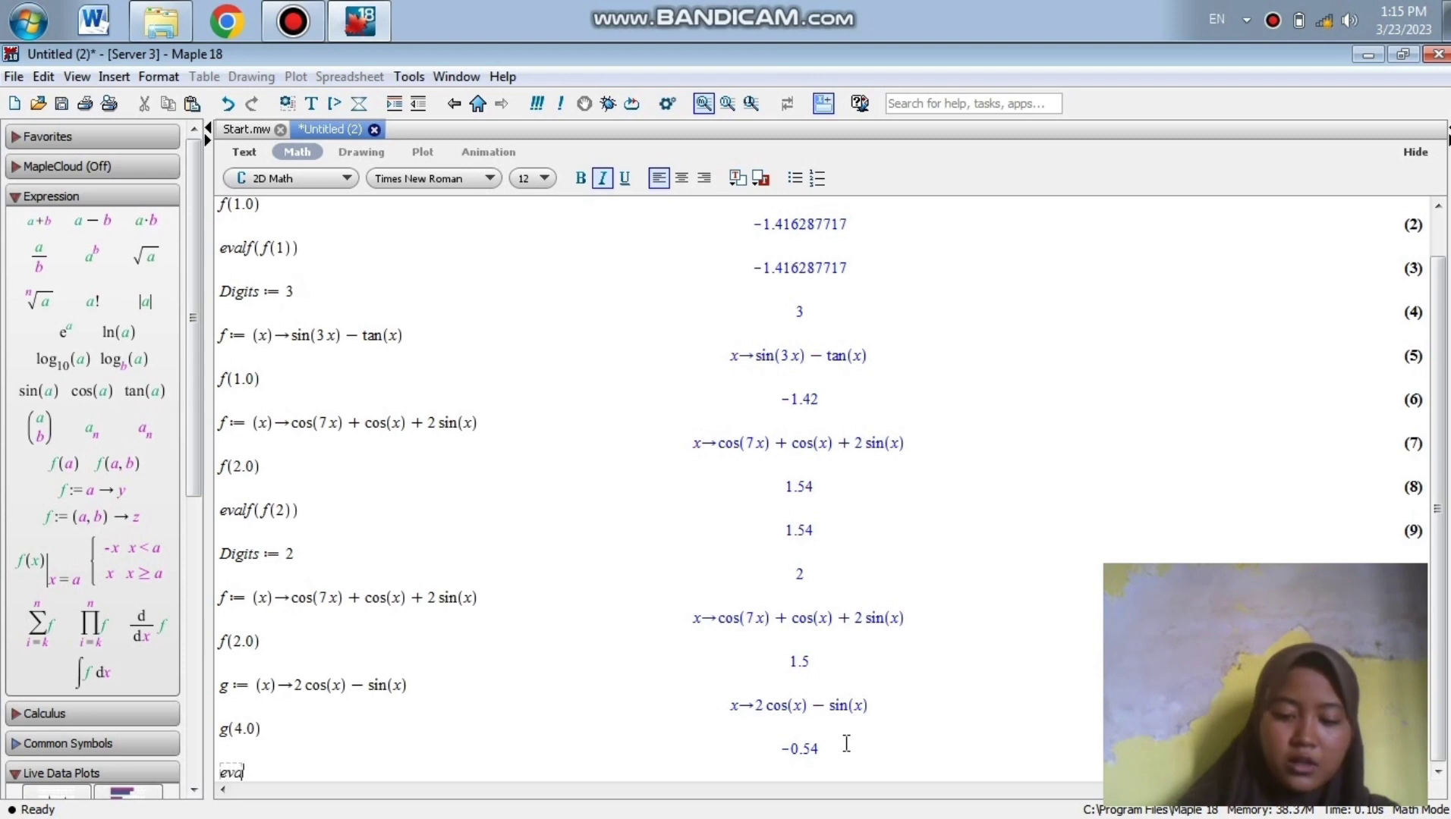
text(lf()
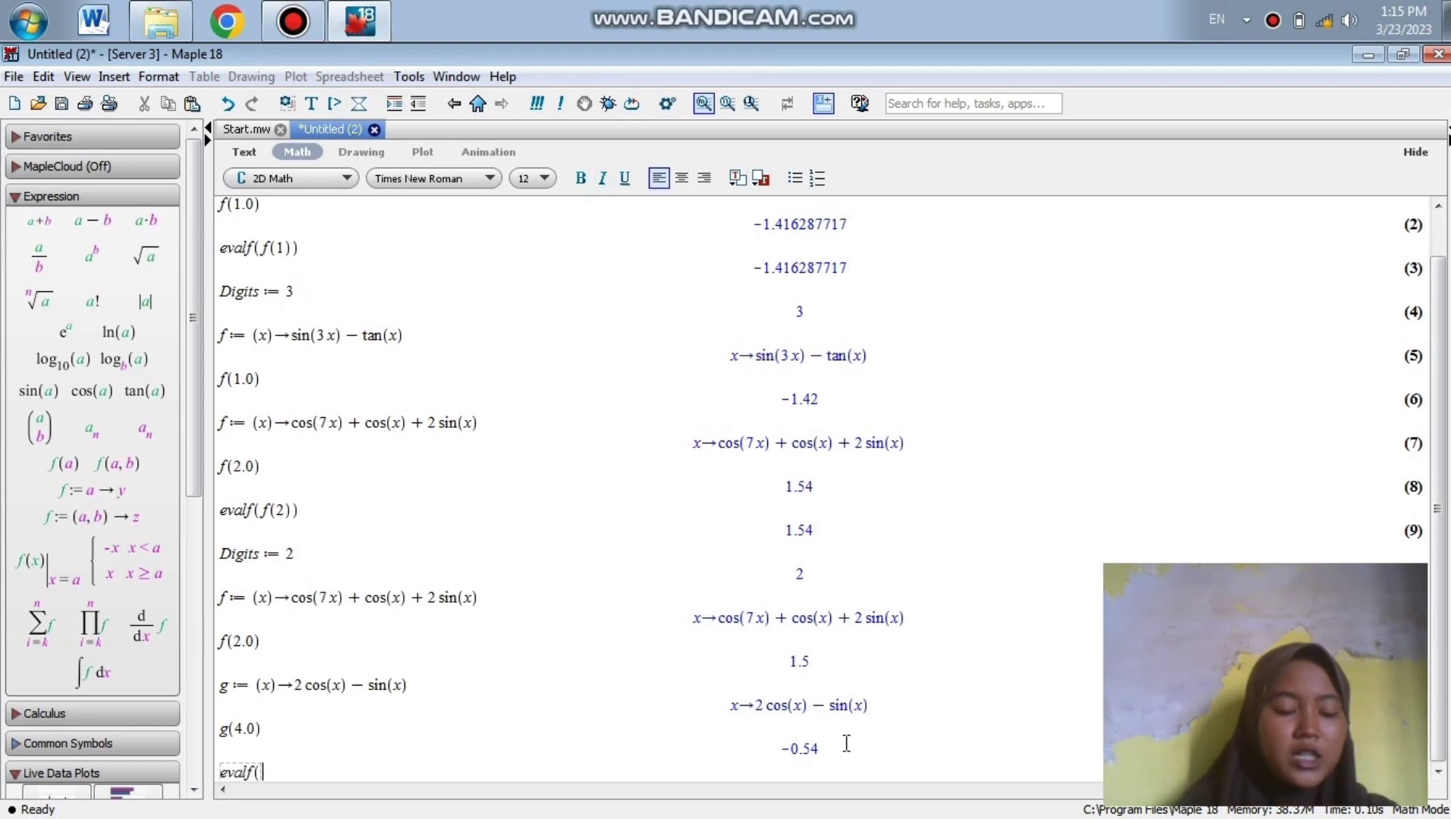
text(g)
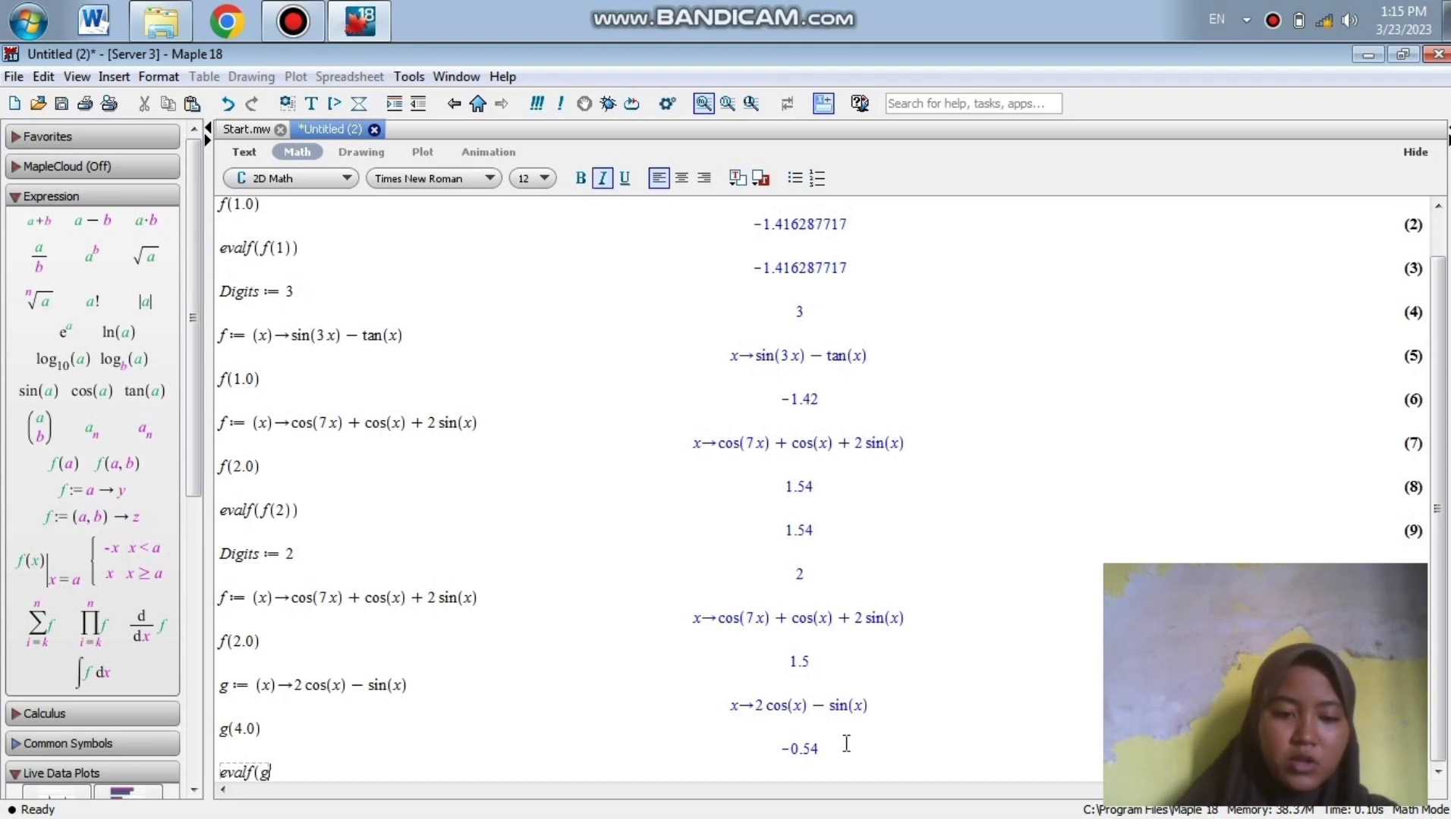
text(()
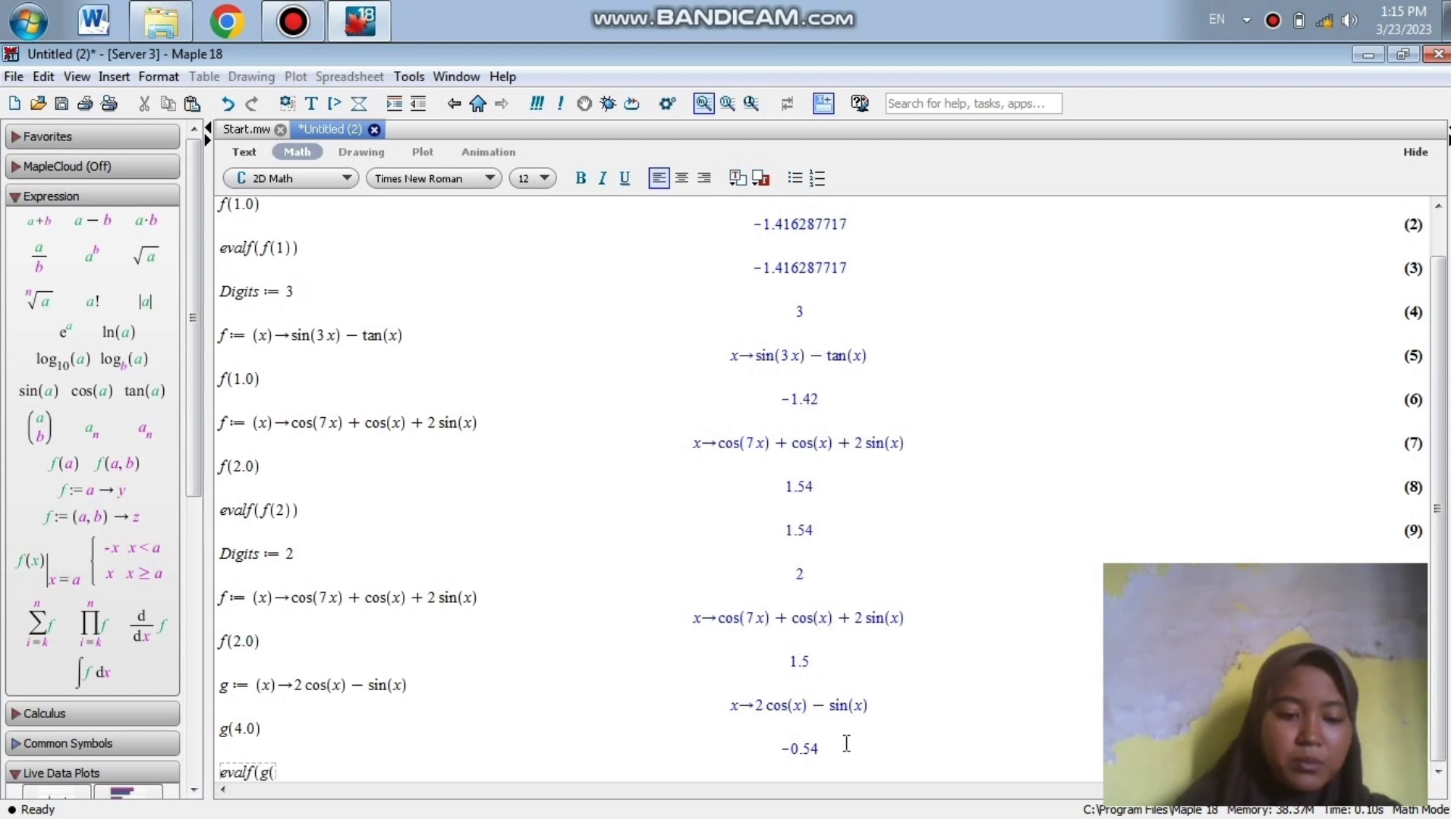
text(4)
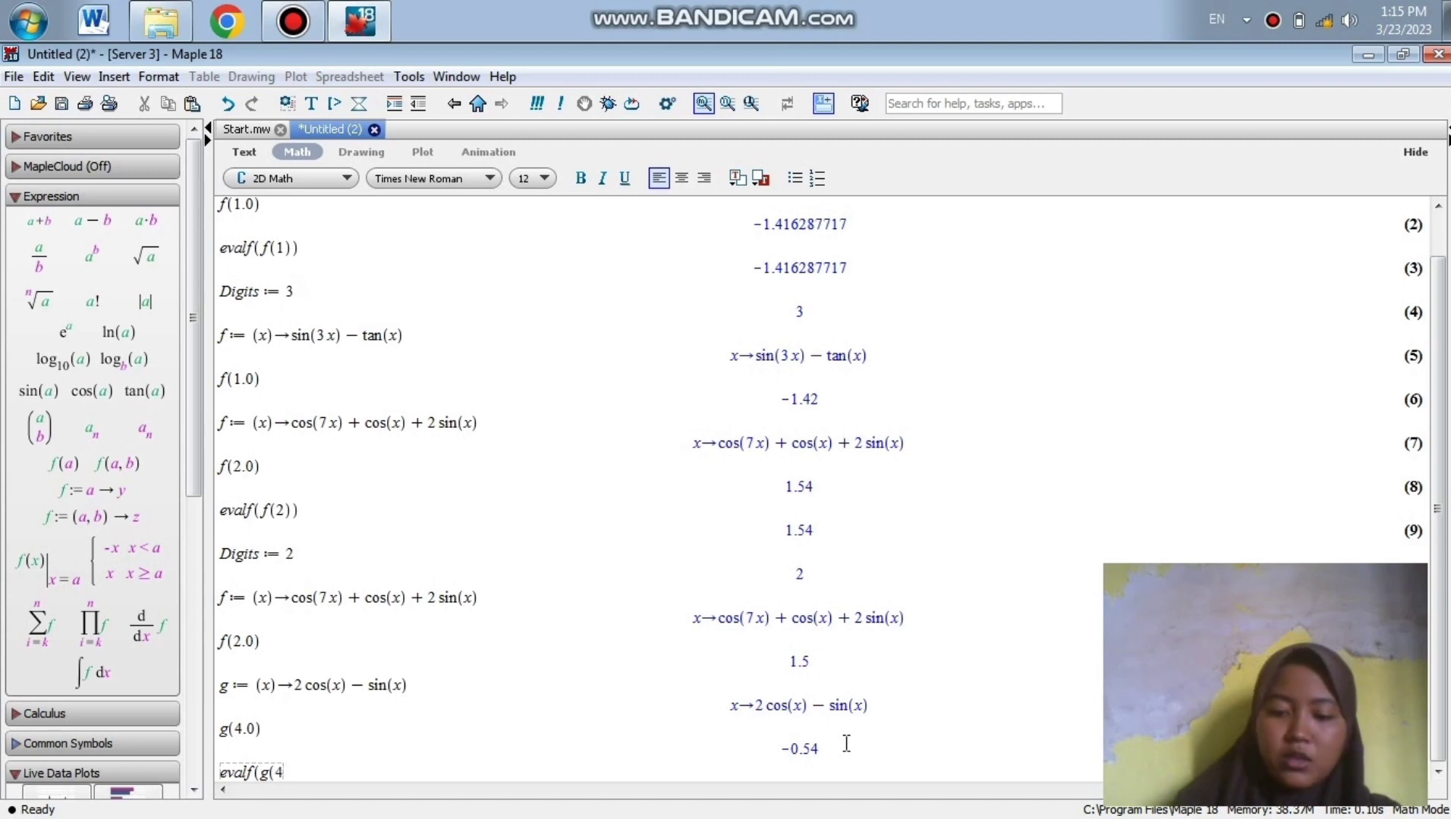
text()))
key(Return)
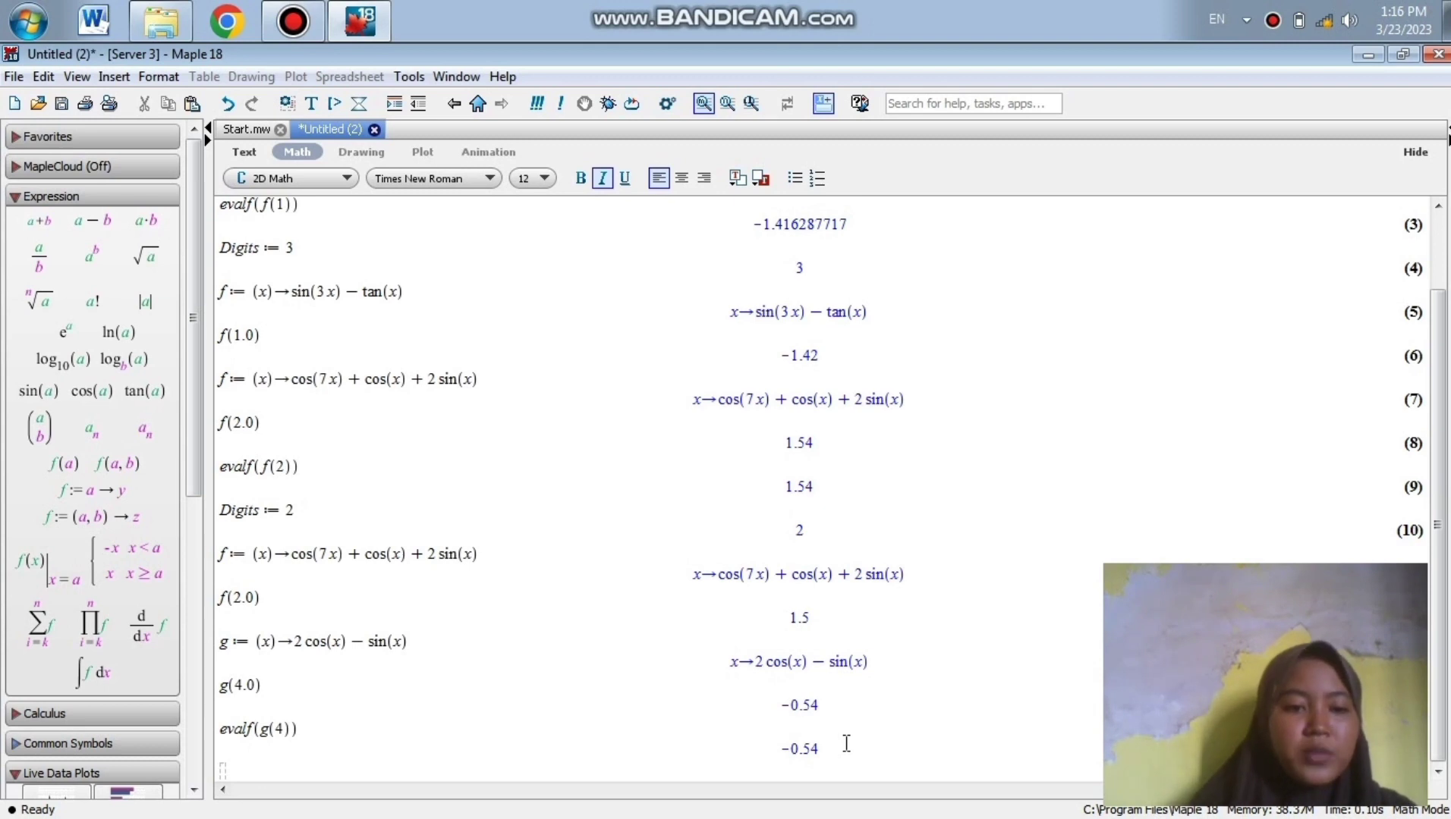
- Set the numeric precision to four digits by evaluating Digits := 4
text(digi)
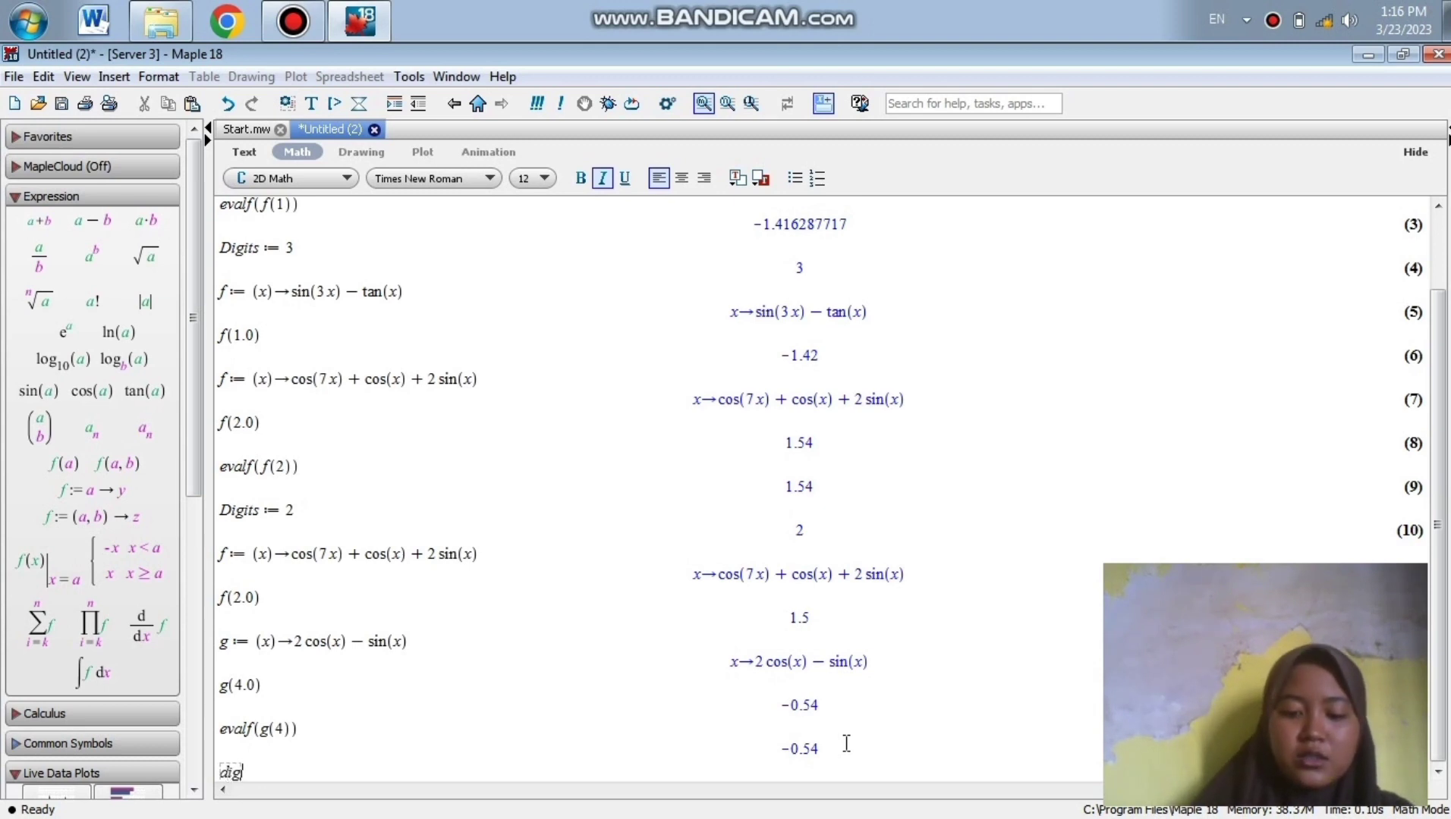
key(BackSpace)
key(BackSpace)
key(BackSpace)
key(BackSpace)
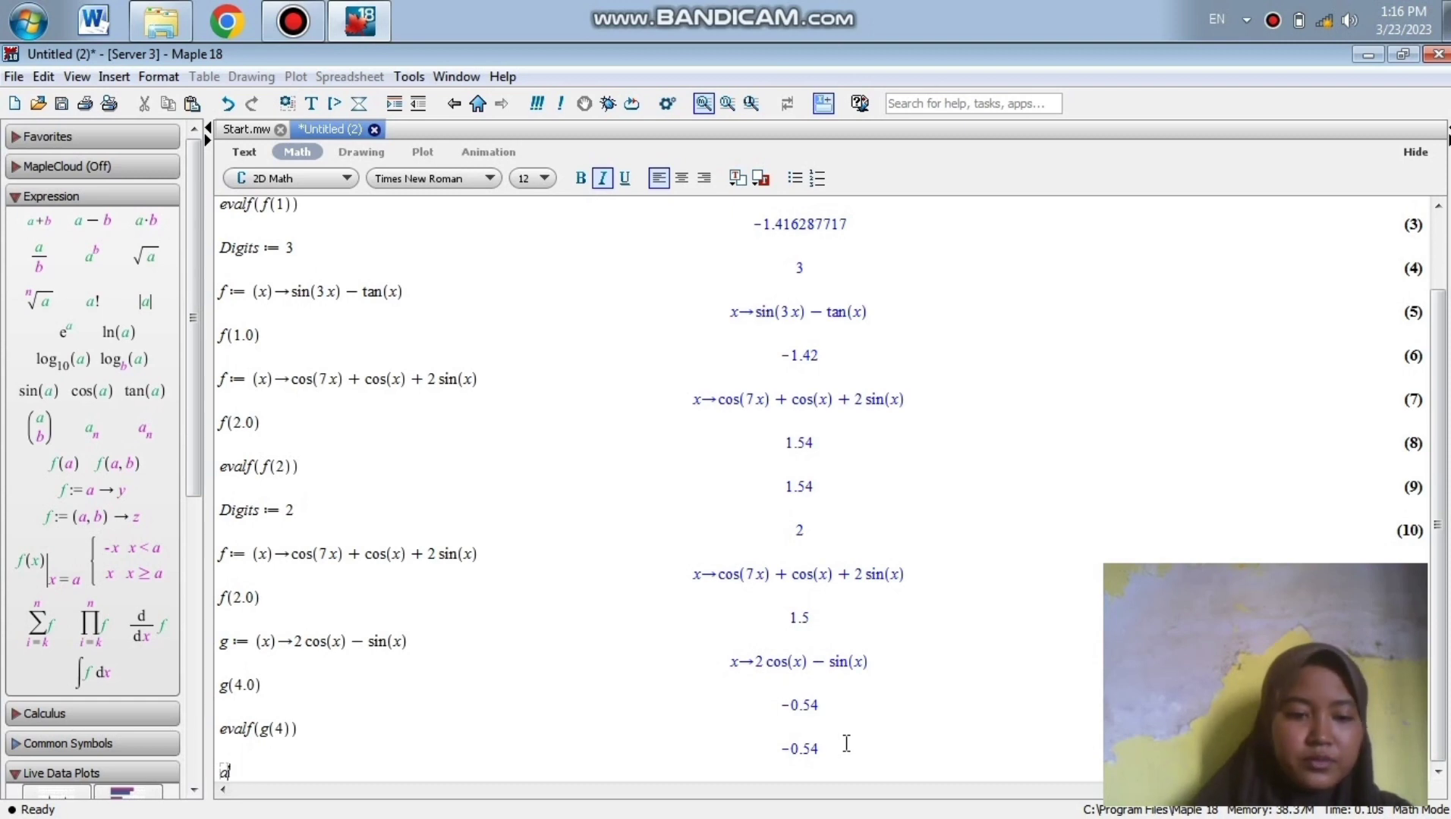
text(D)
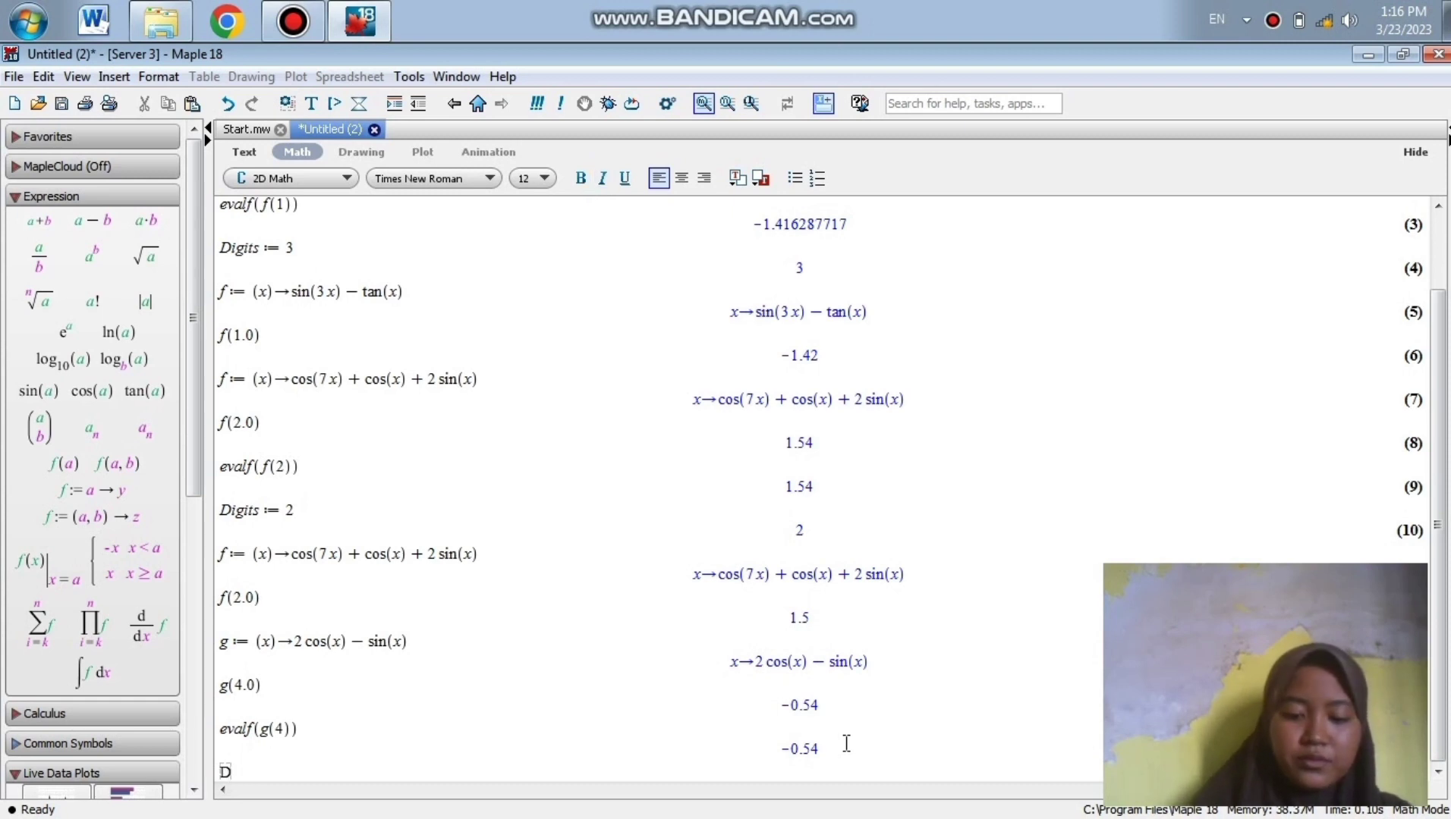
text(igits)
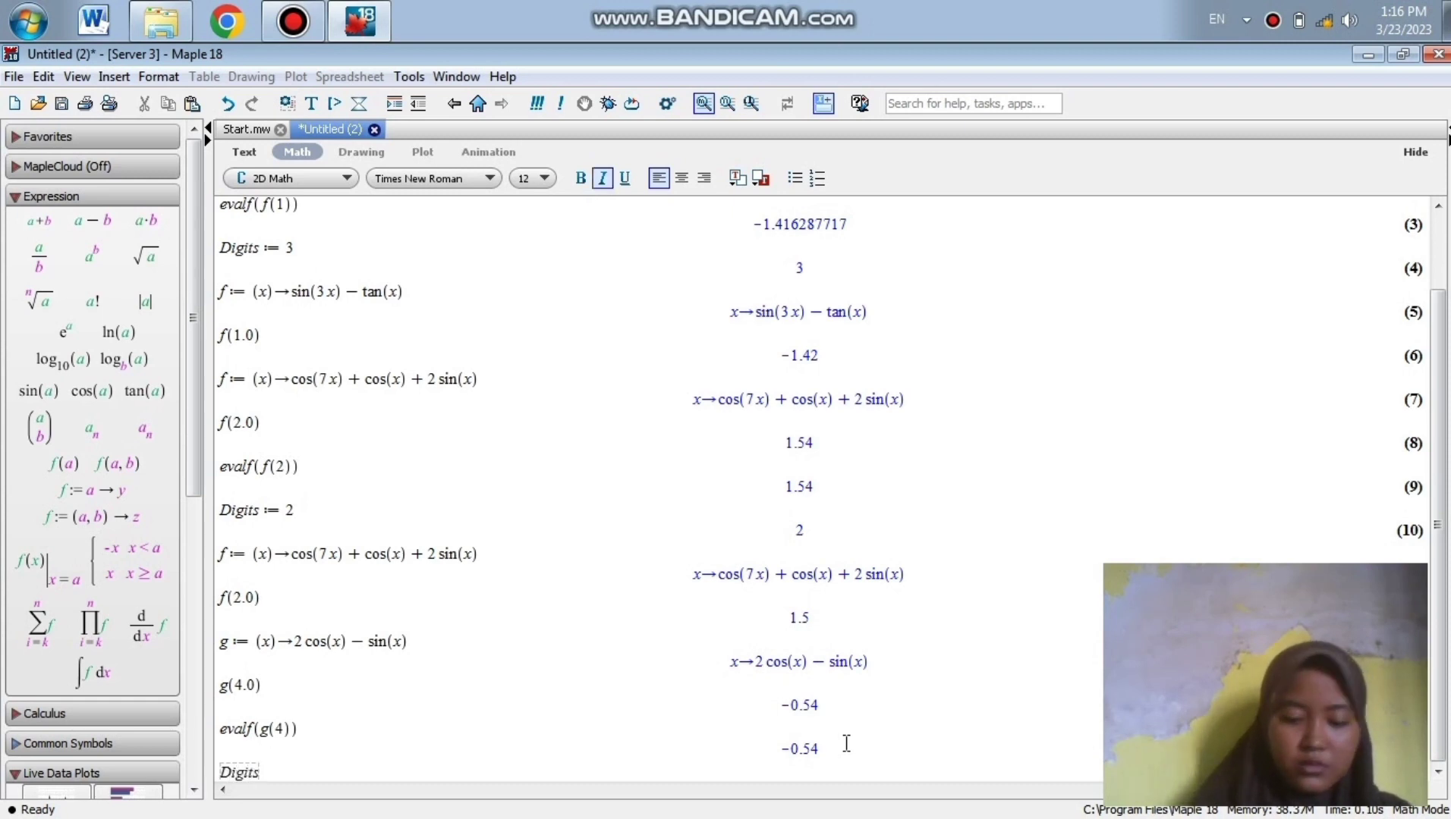
text(:=)
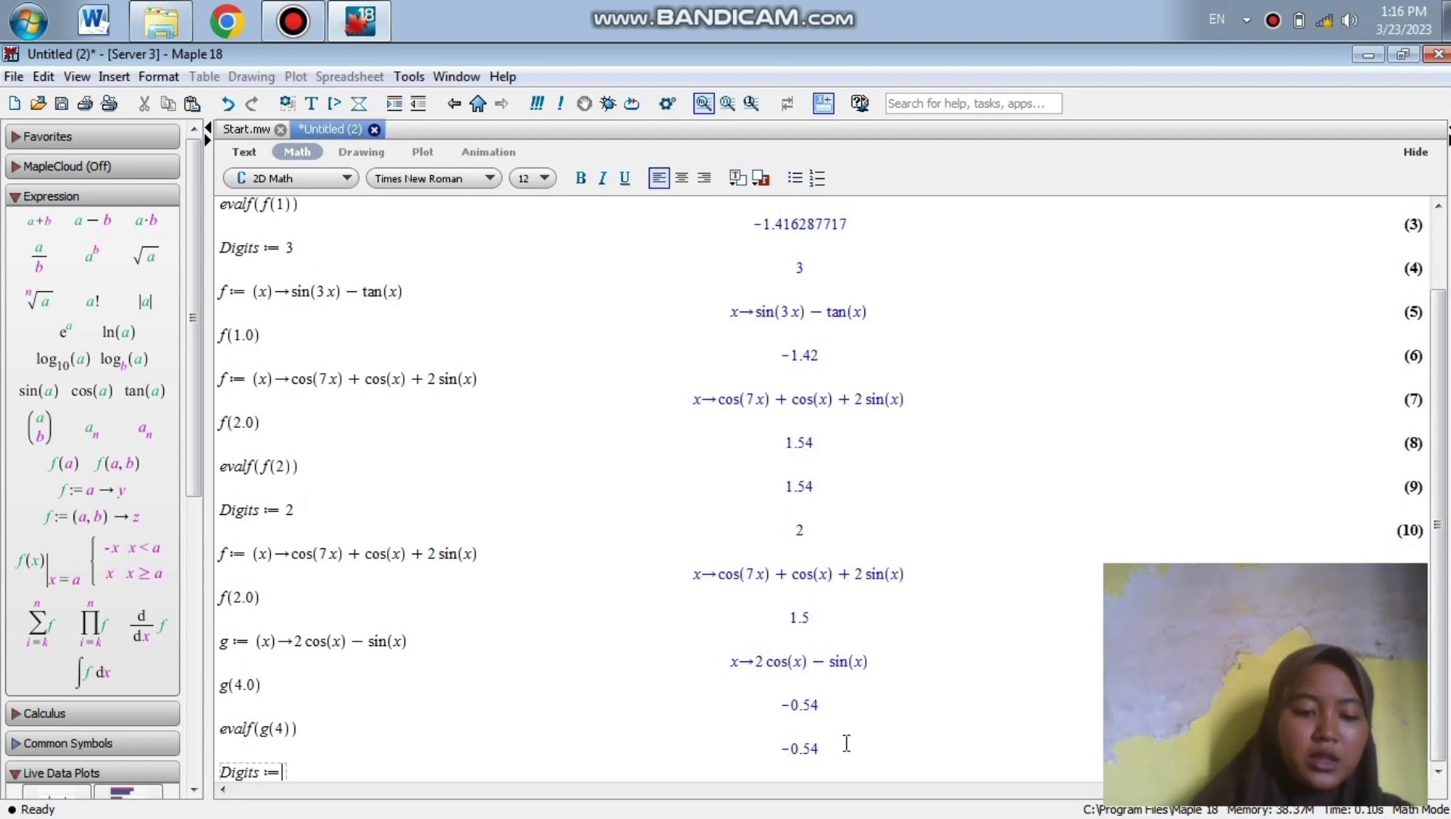
text(4)
key(Return)
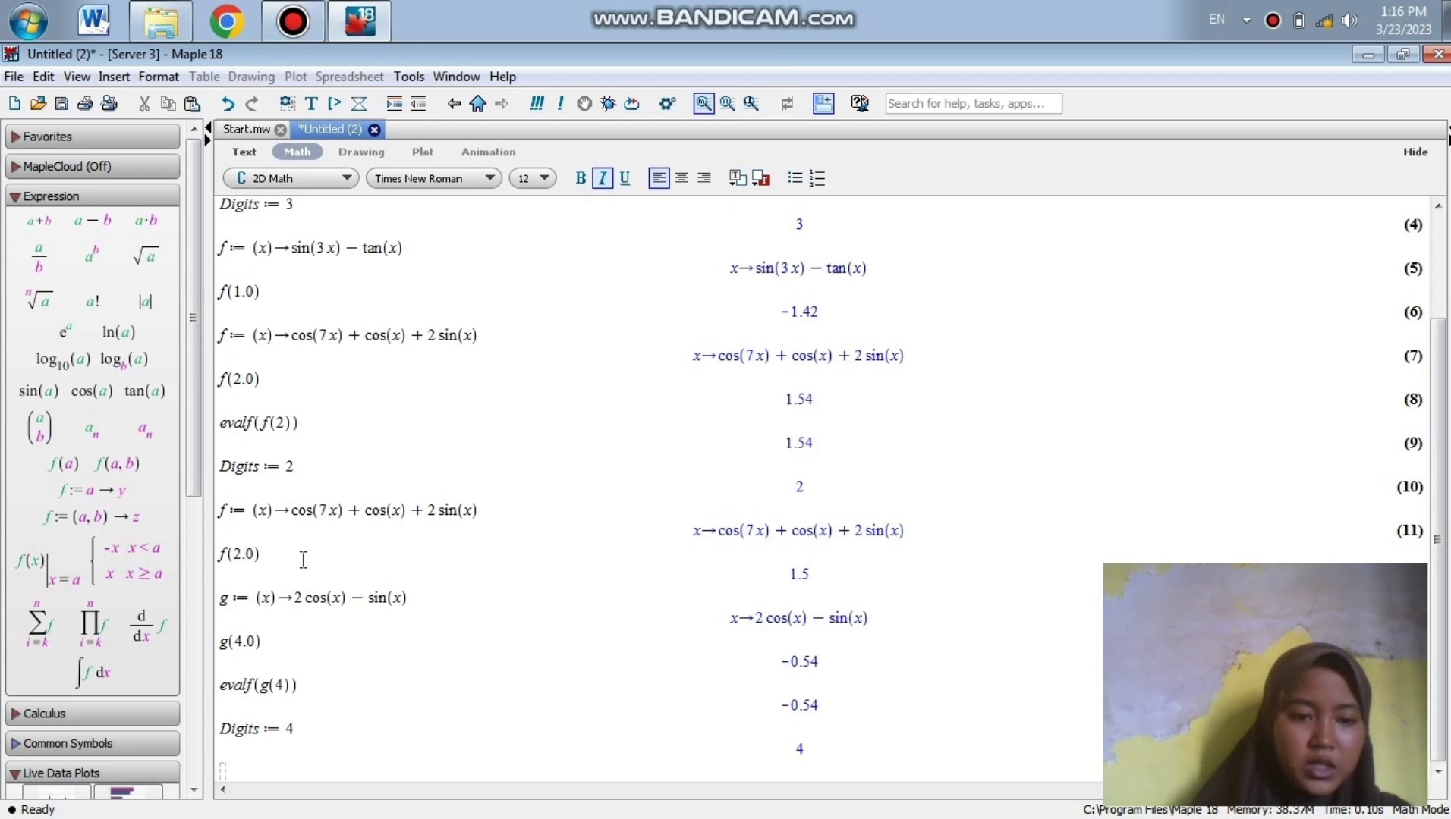
- Define g again as the mapping (x) -> 2cos(x) - sin(x) below the four-digit precision setting and evaluate it
text(g)
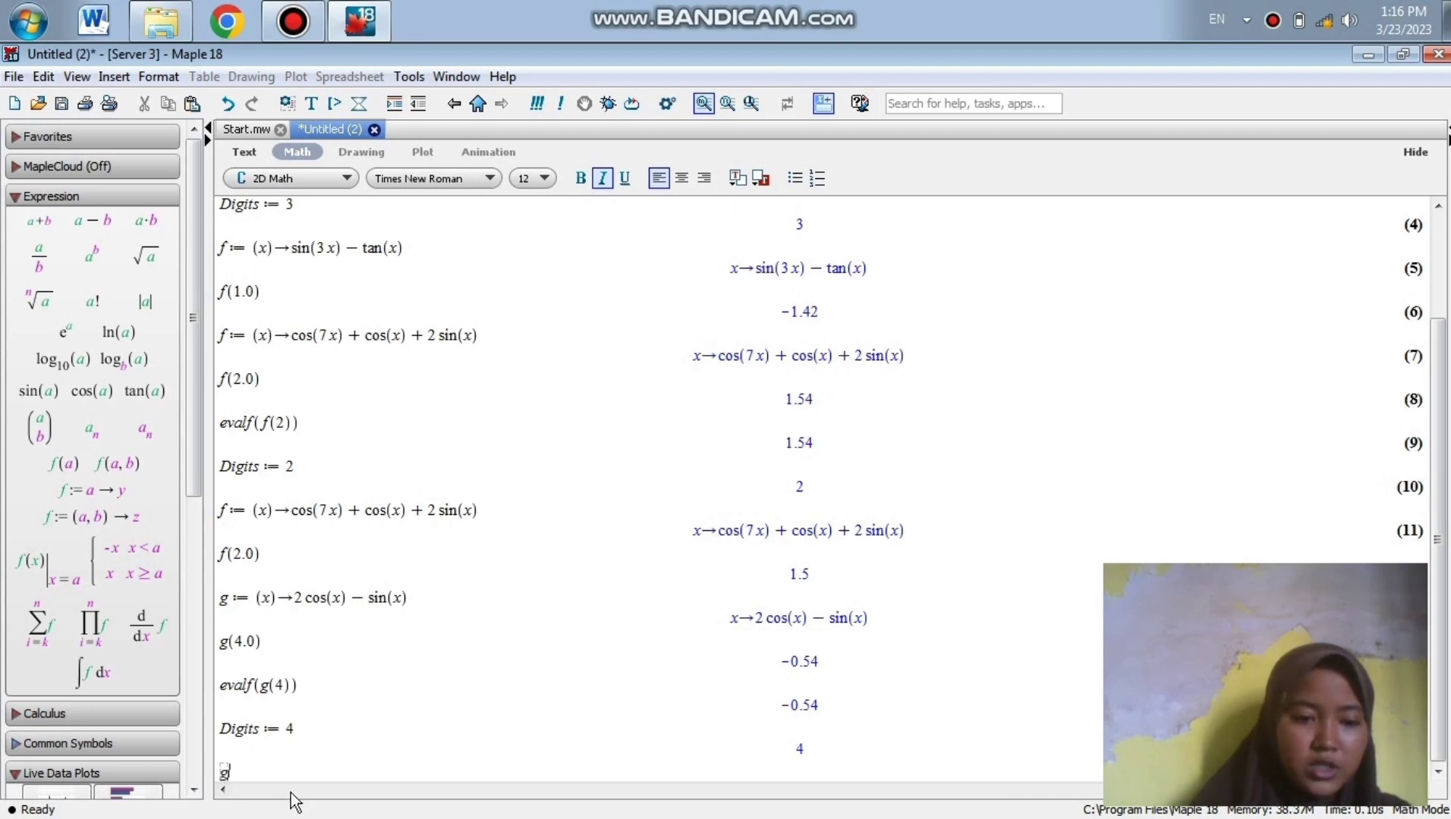
text(:=)
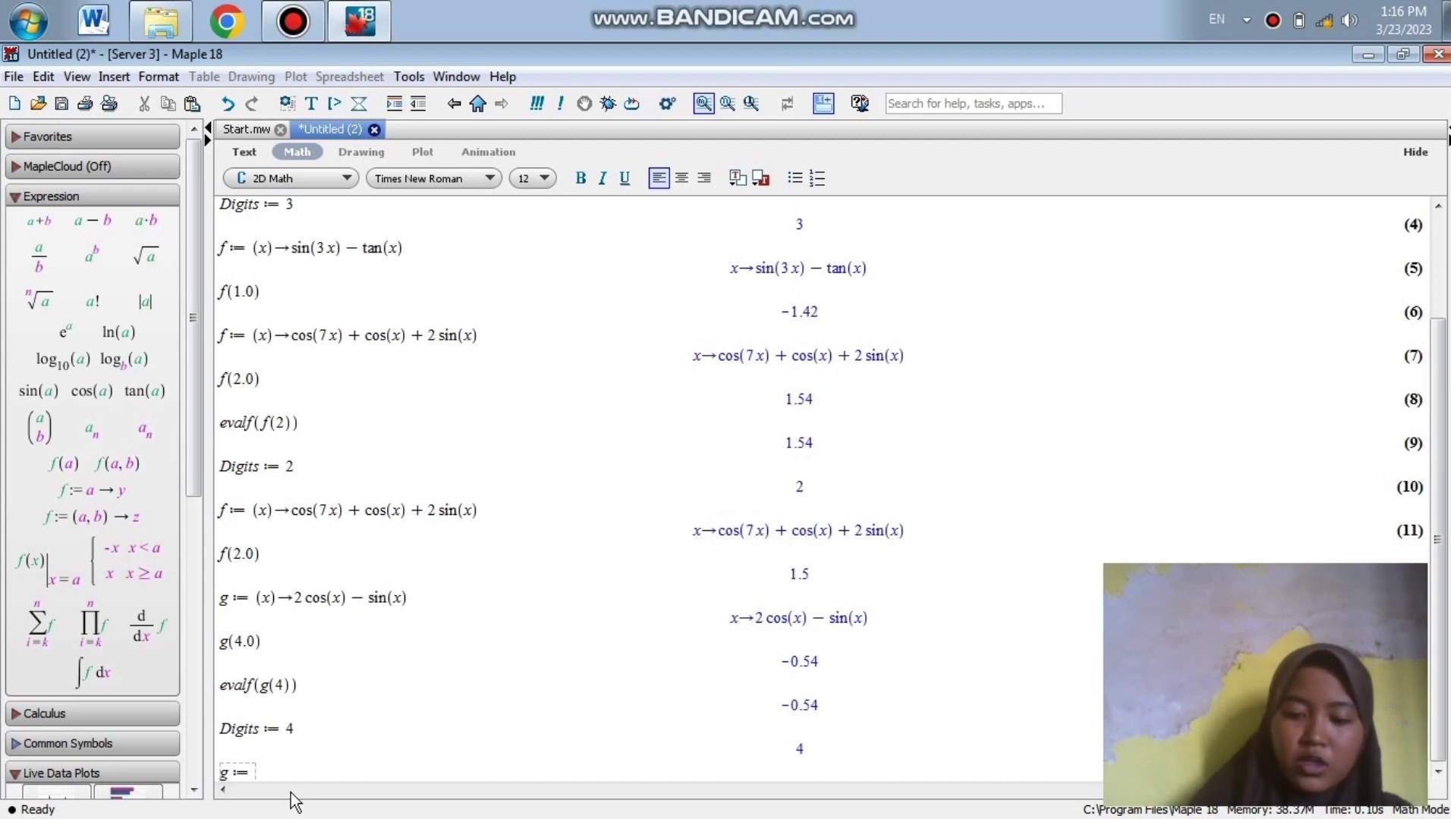
text((x))
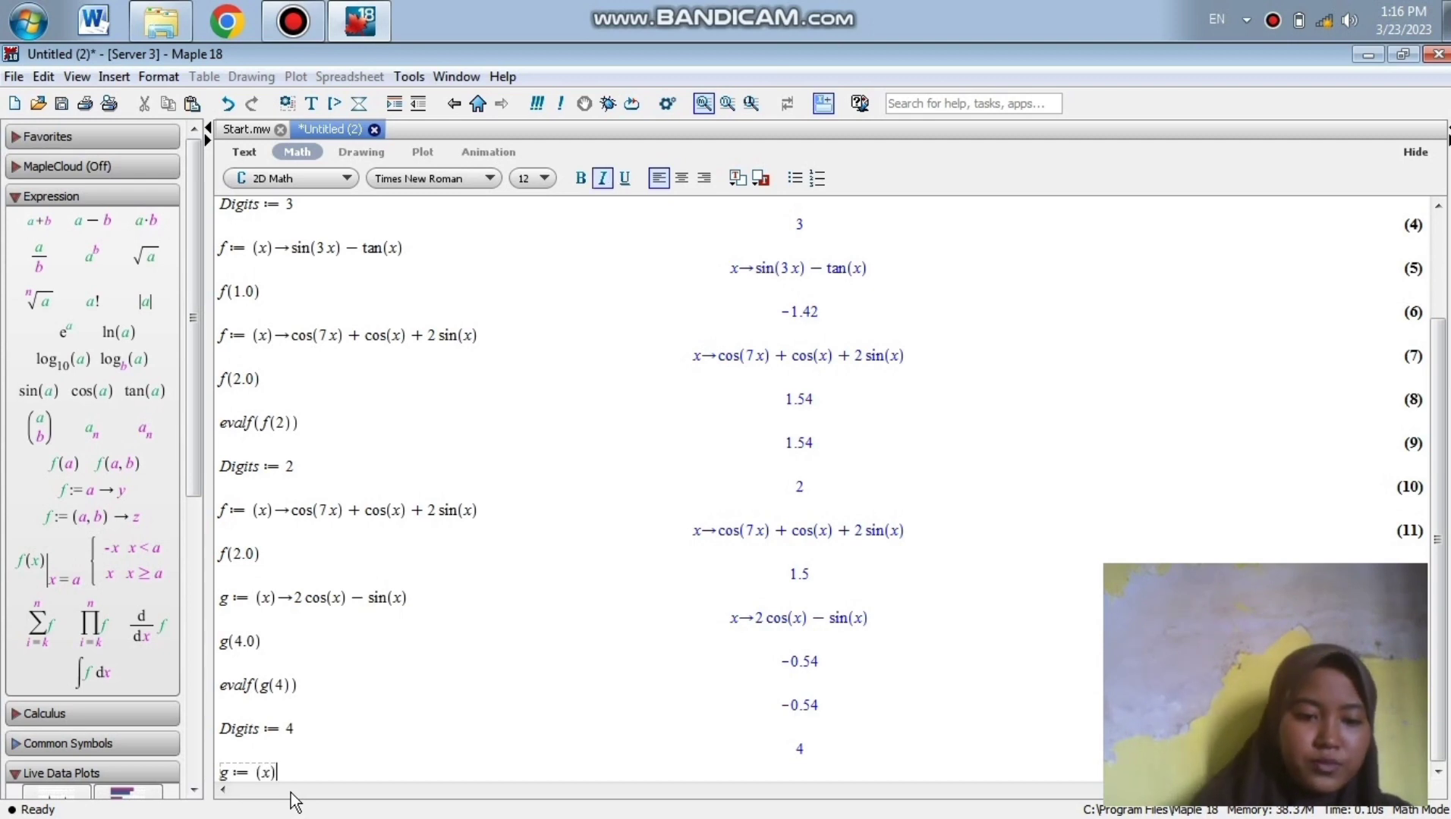
text(>)
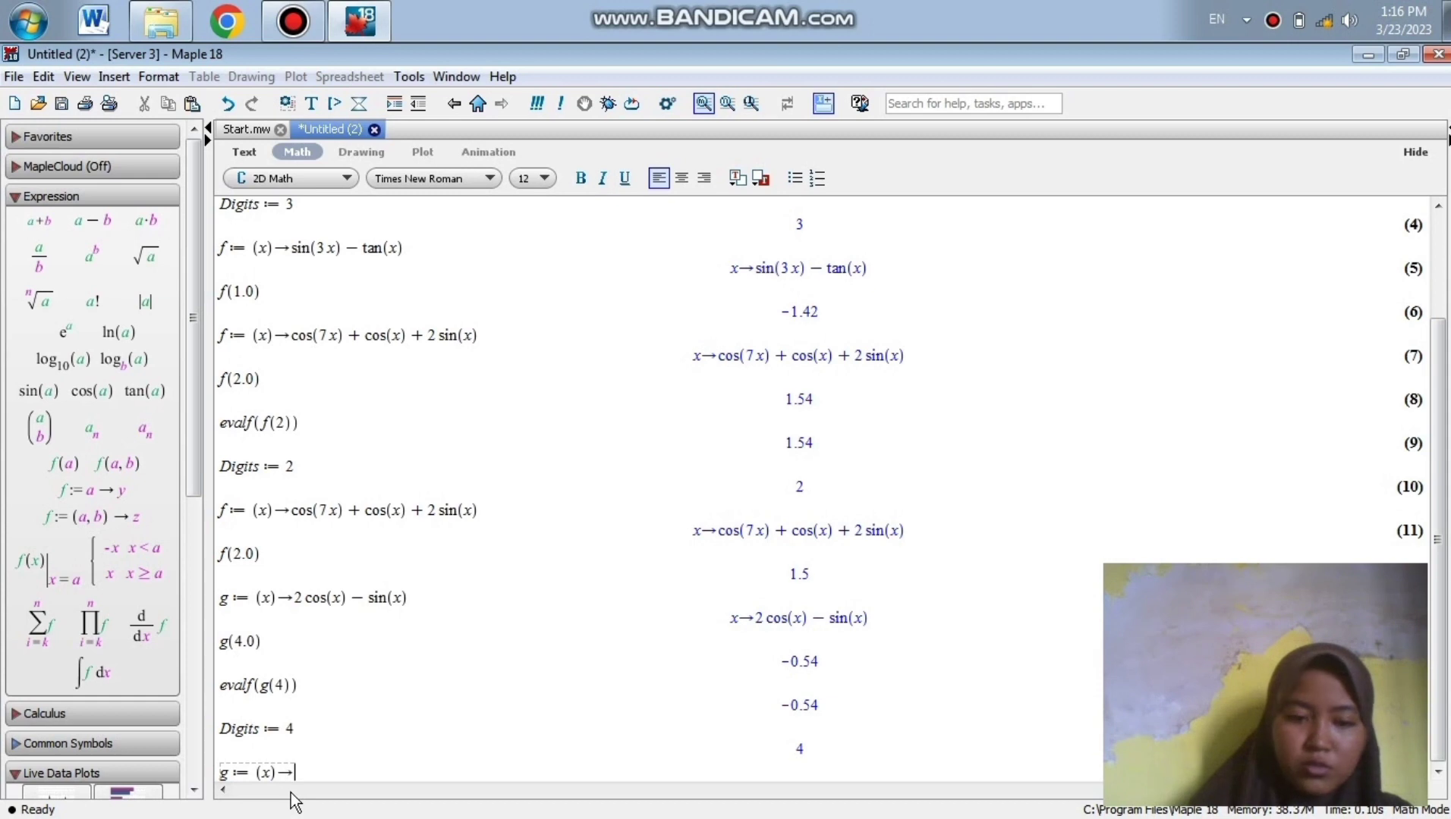
text(2)
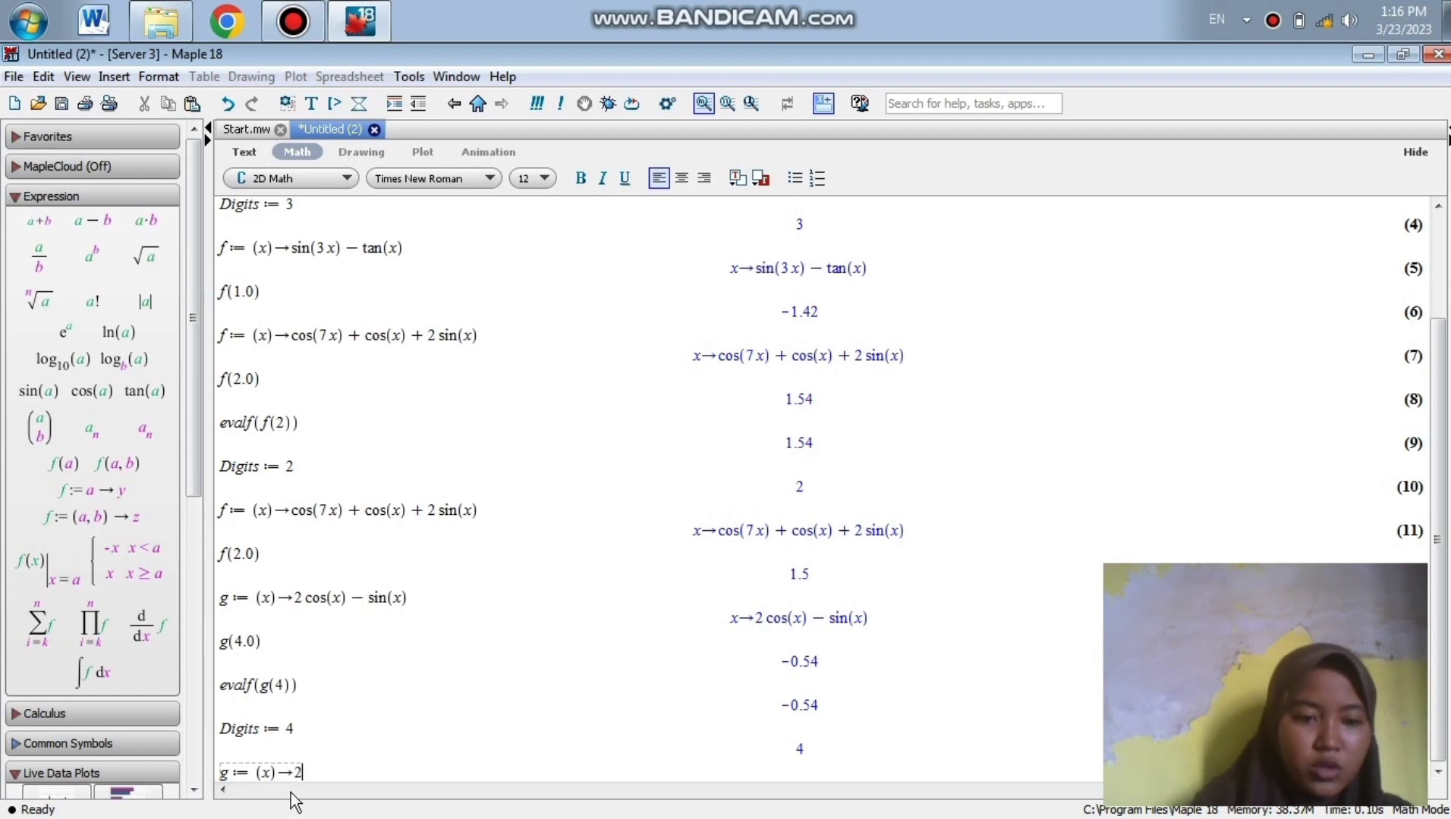
text( cos)
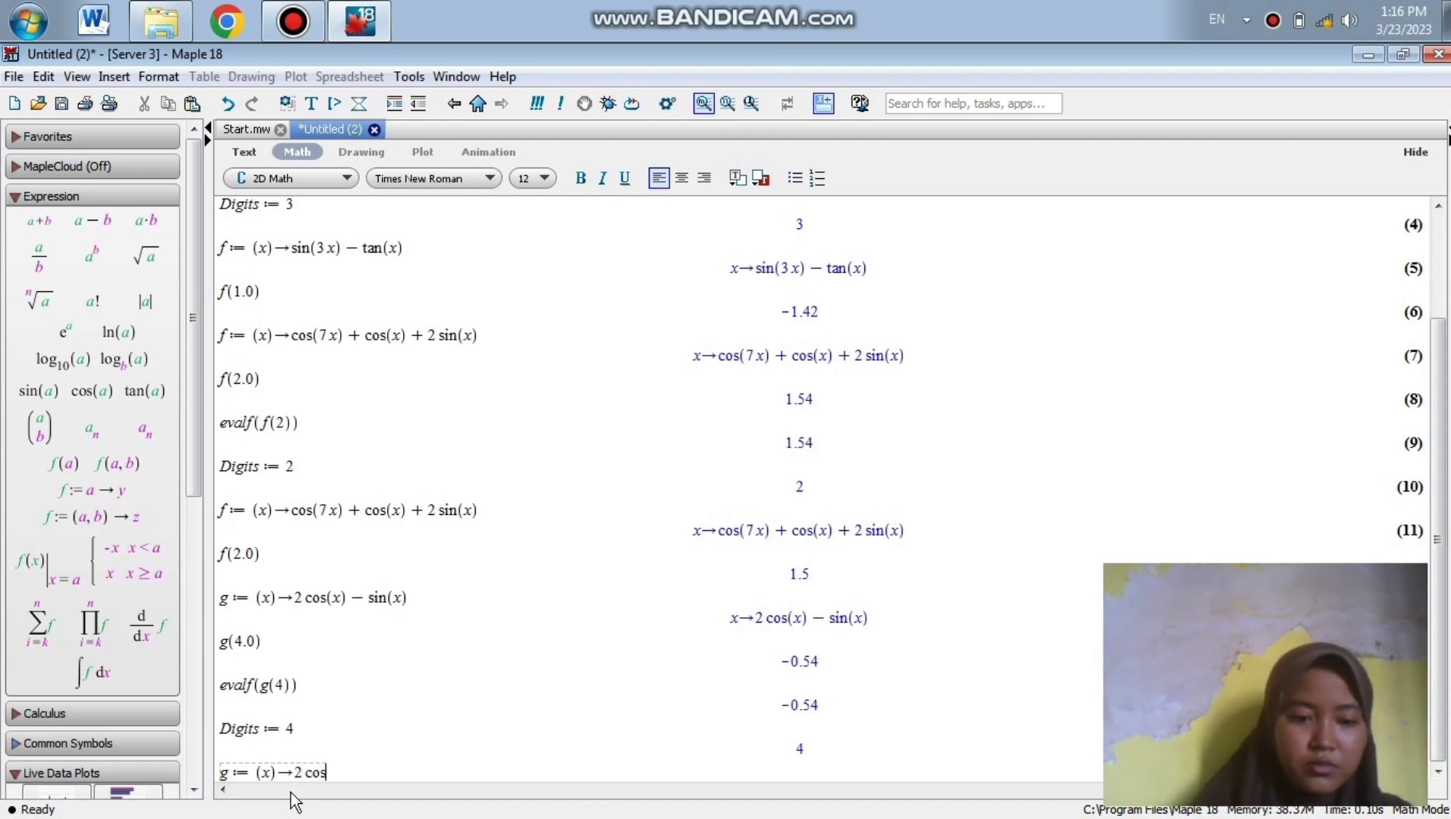
text((x)
key(Up)
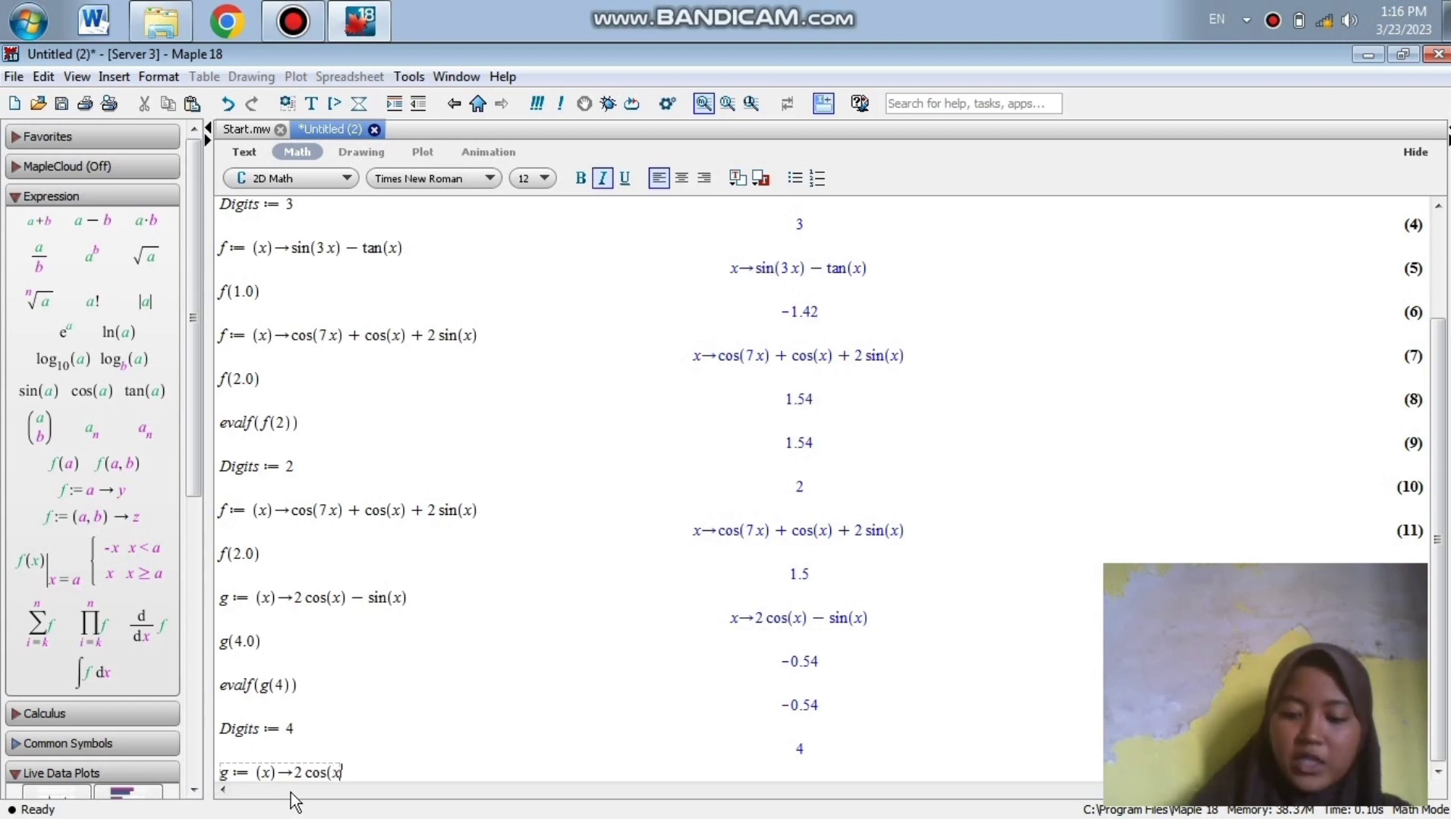
click(356, 772)
text())
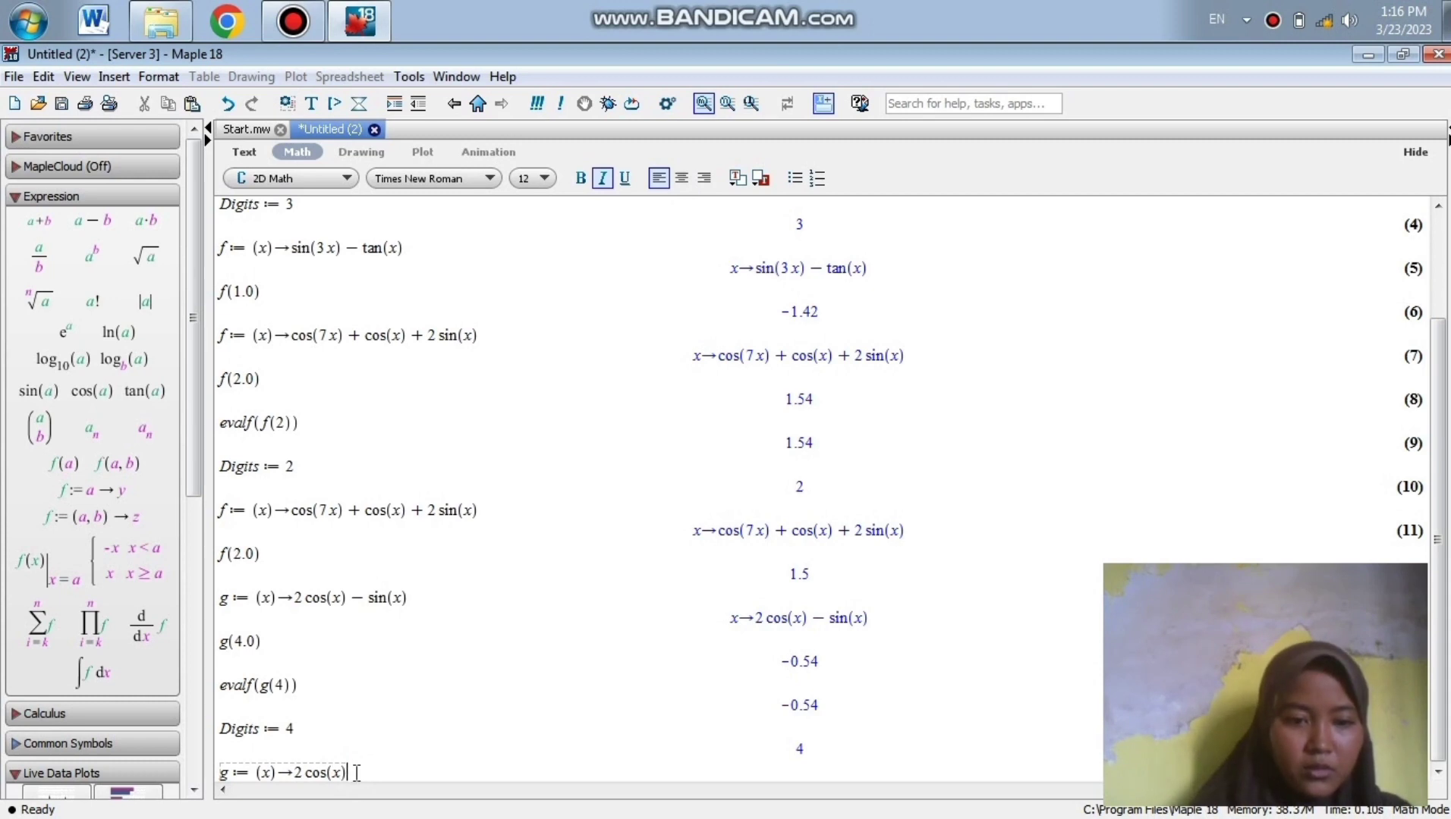
text(-)
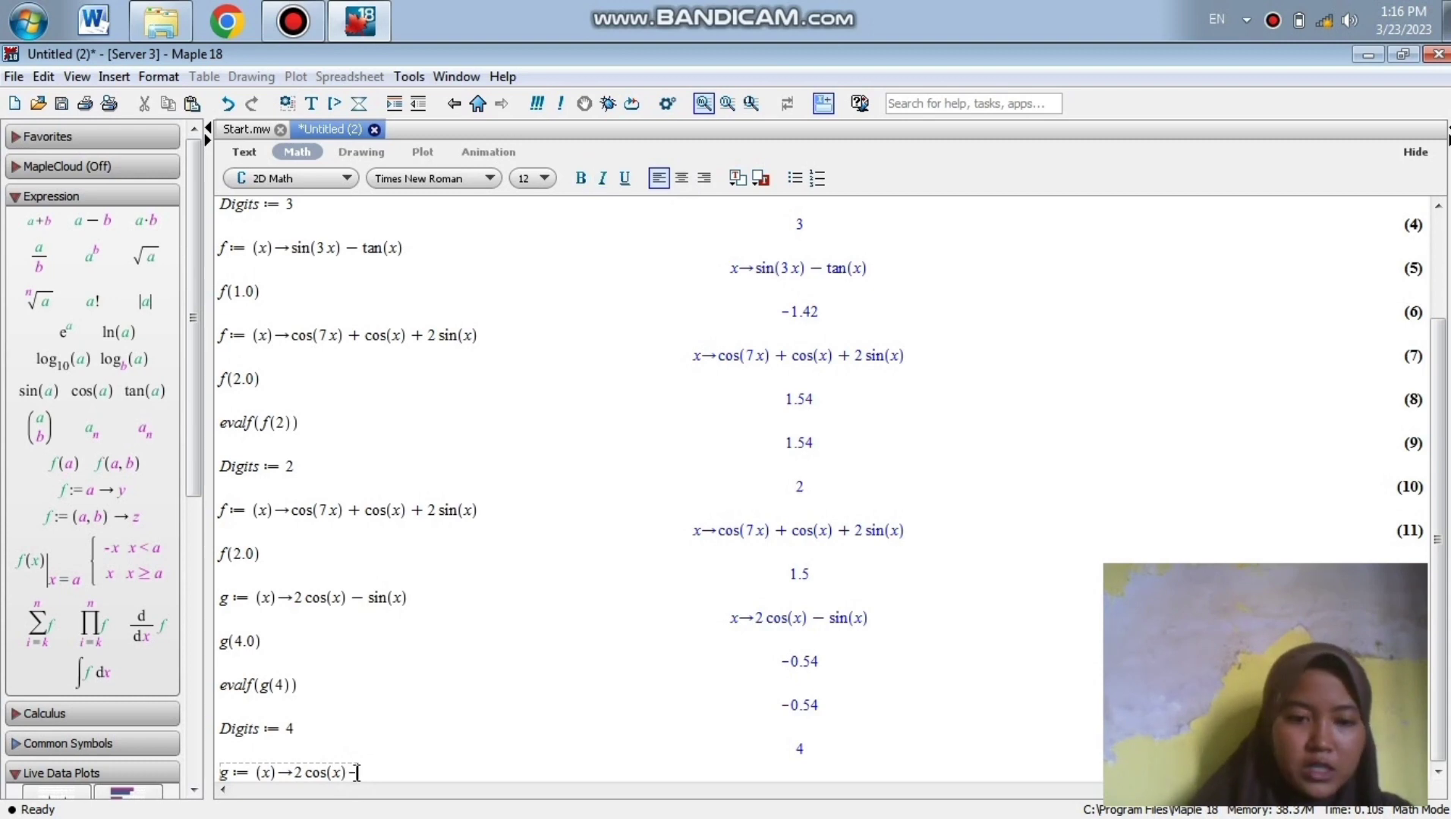
text(s)
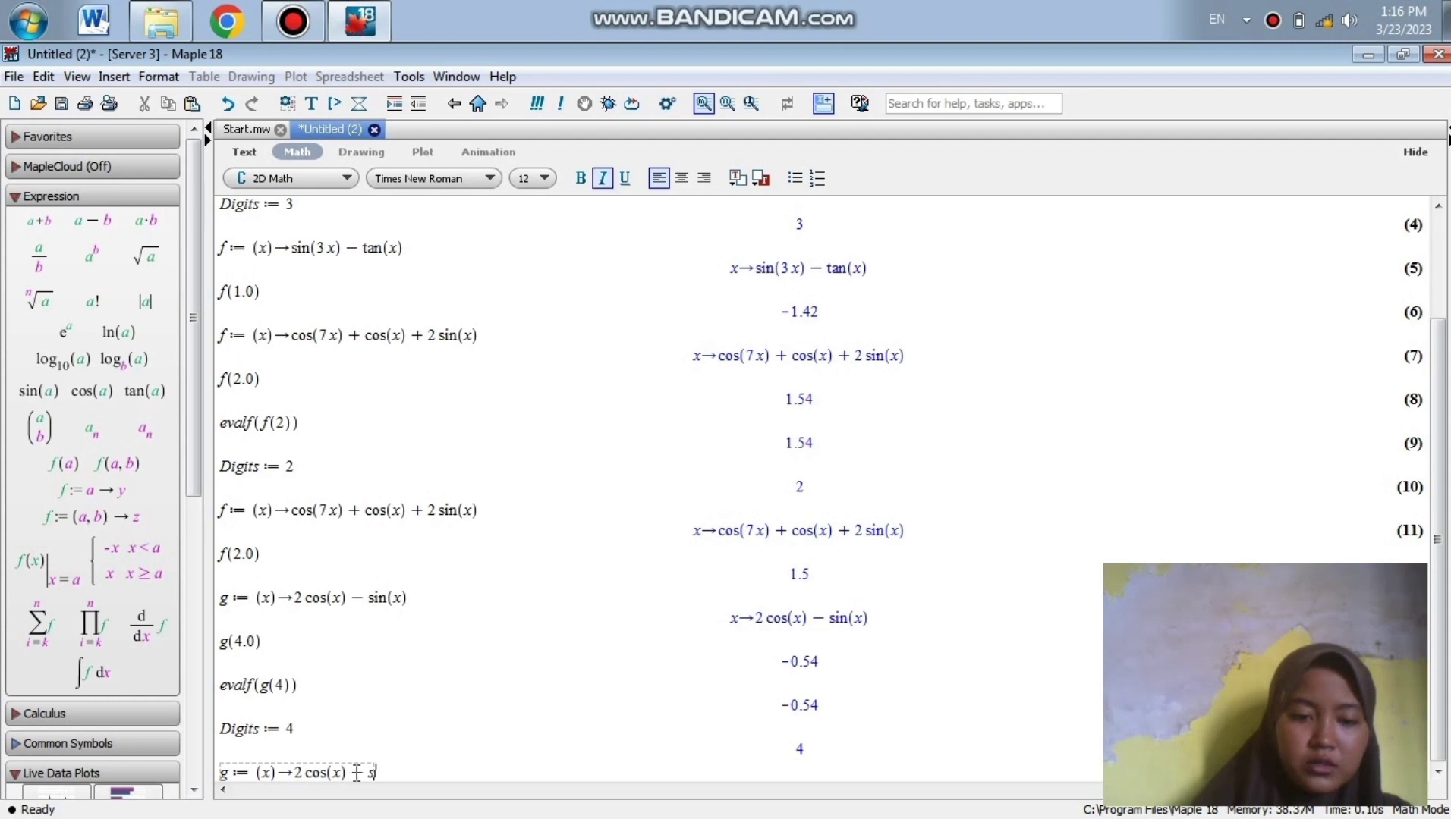
text(in)
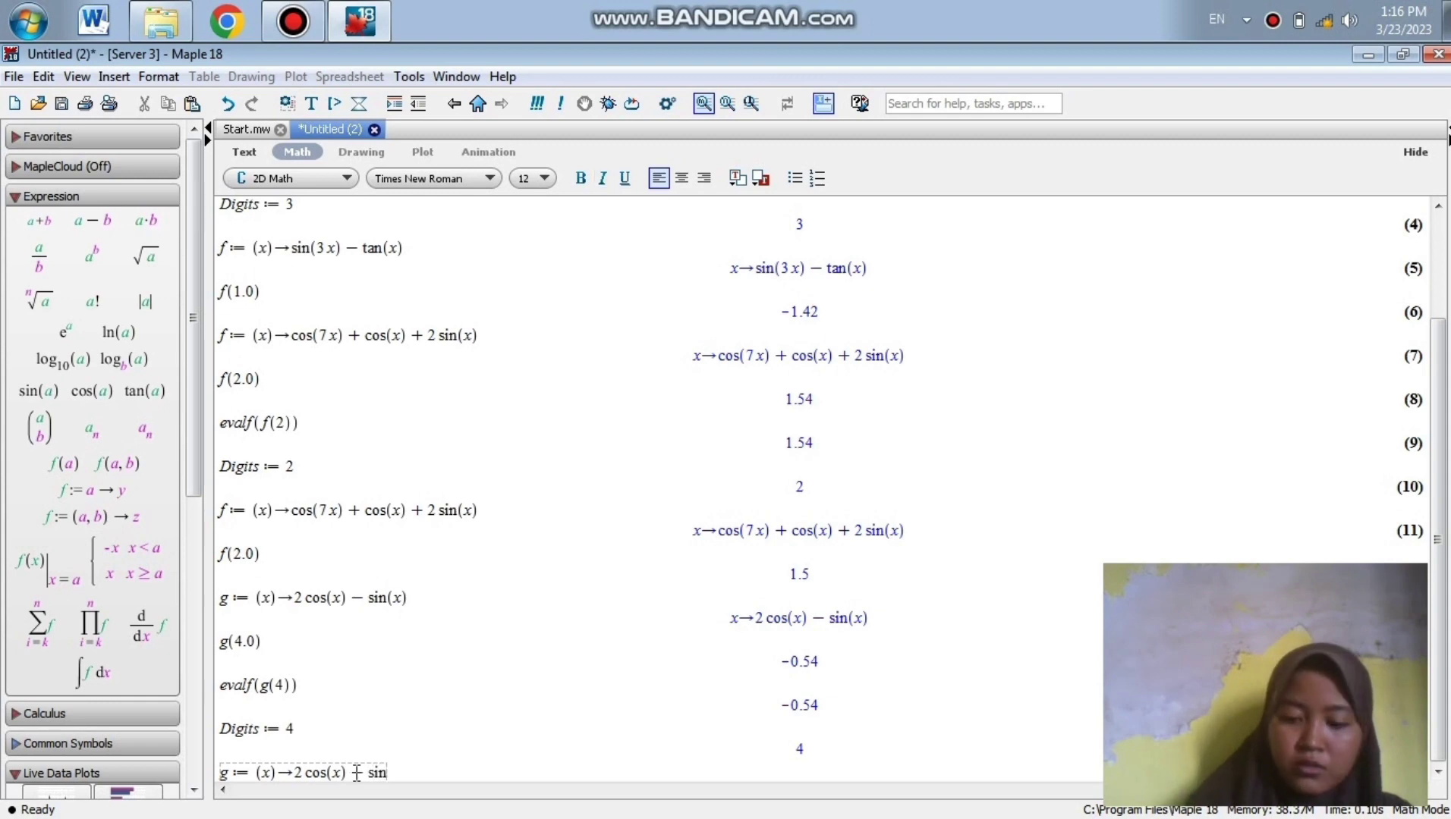
text((x))
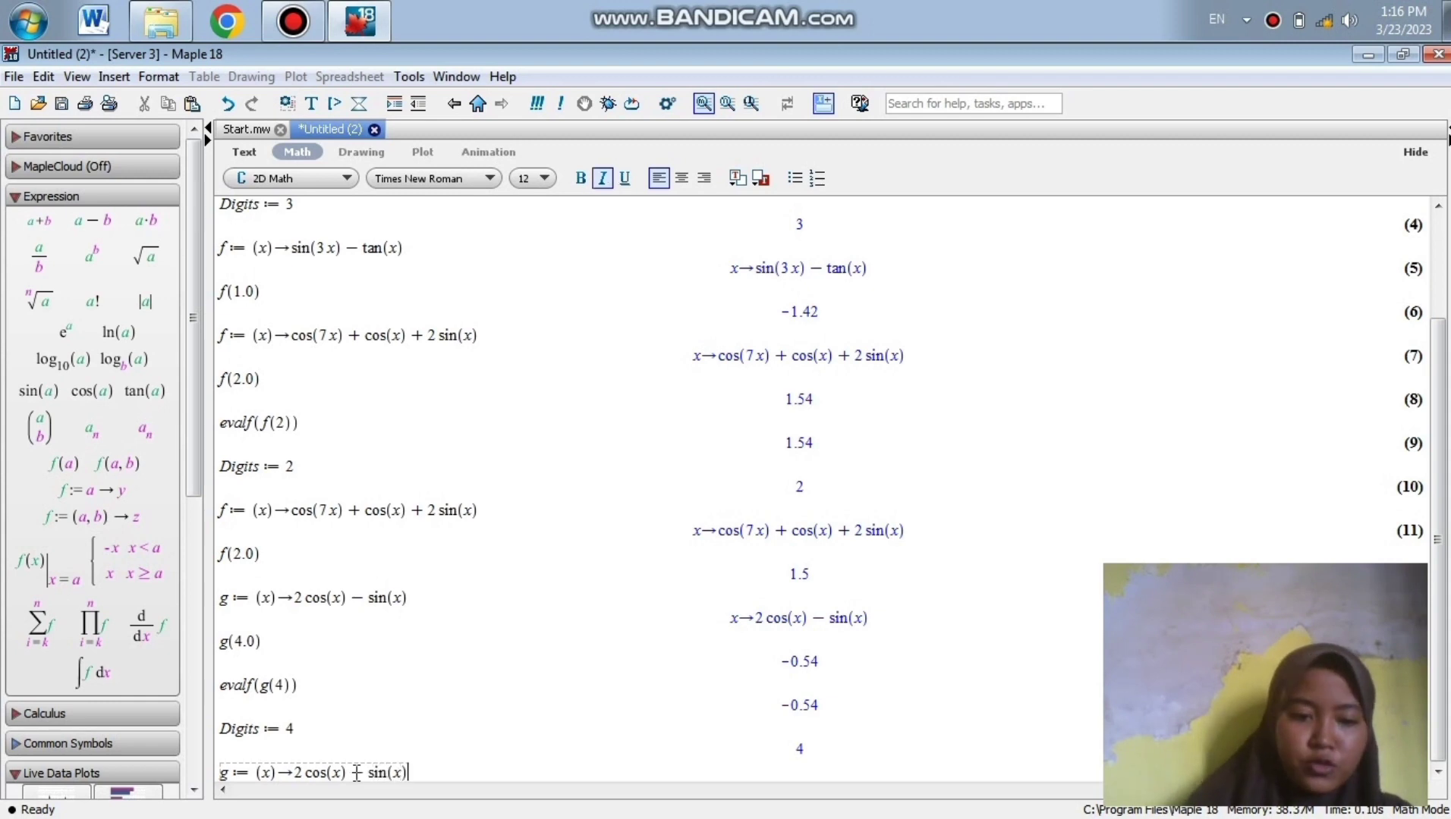
key(Return)
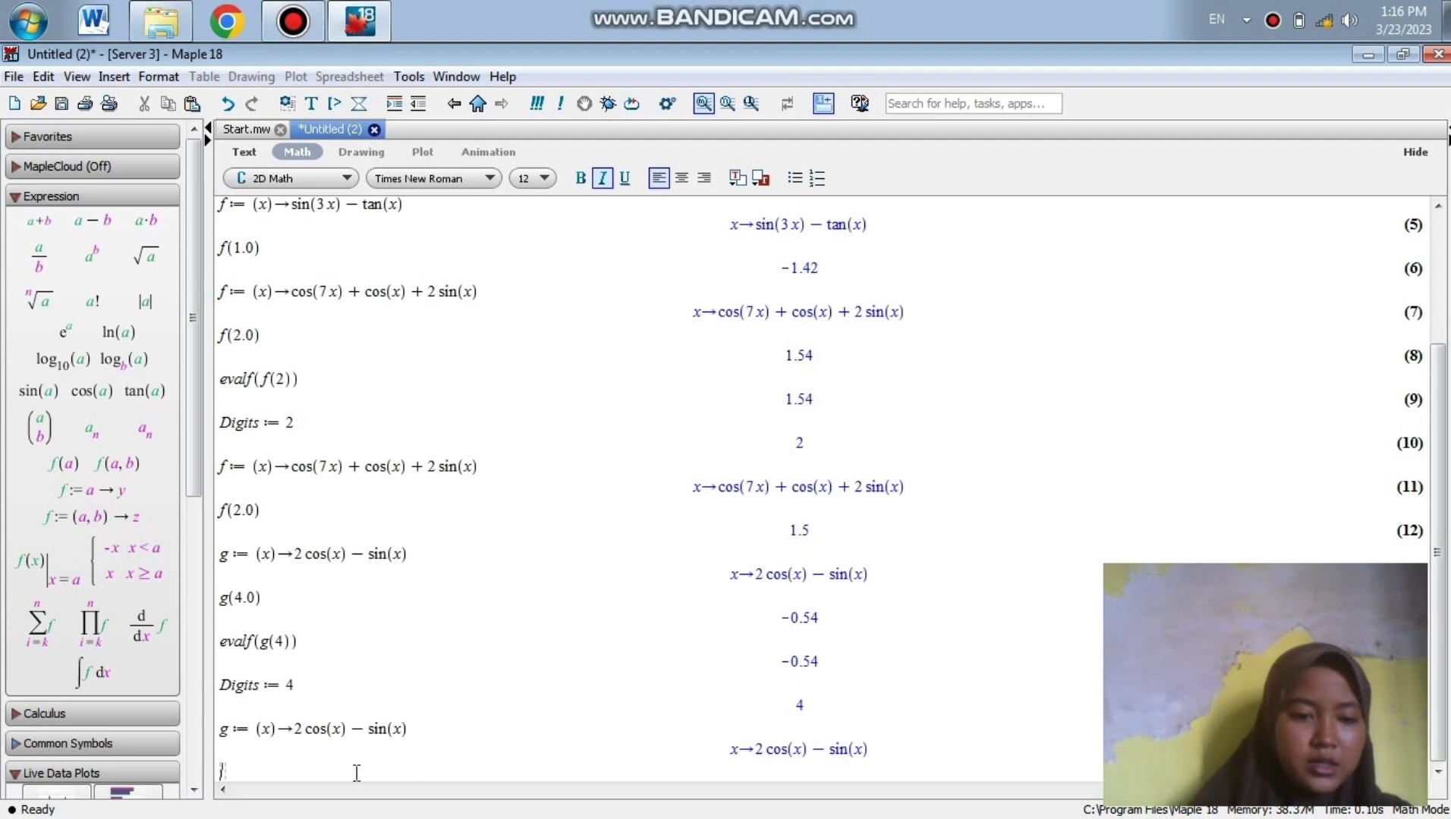
- Evaluate the redefined function g at 4.0 with four-digit precision by entering g(4.0)
text(g()
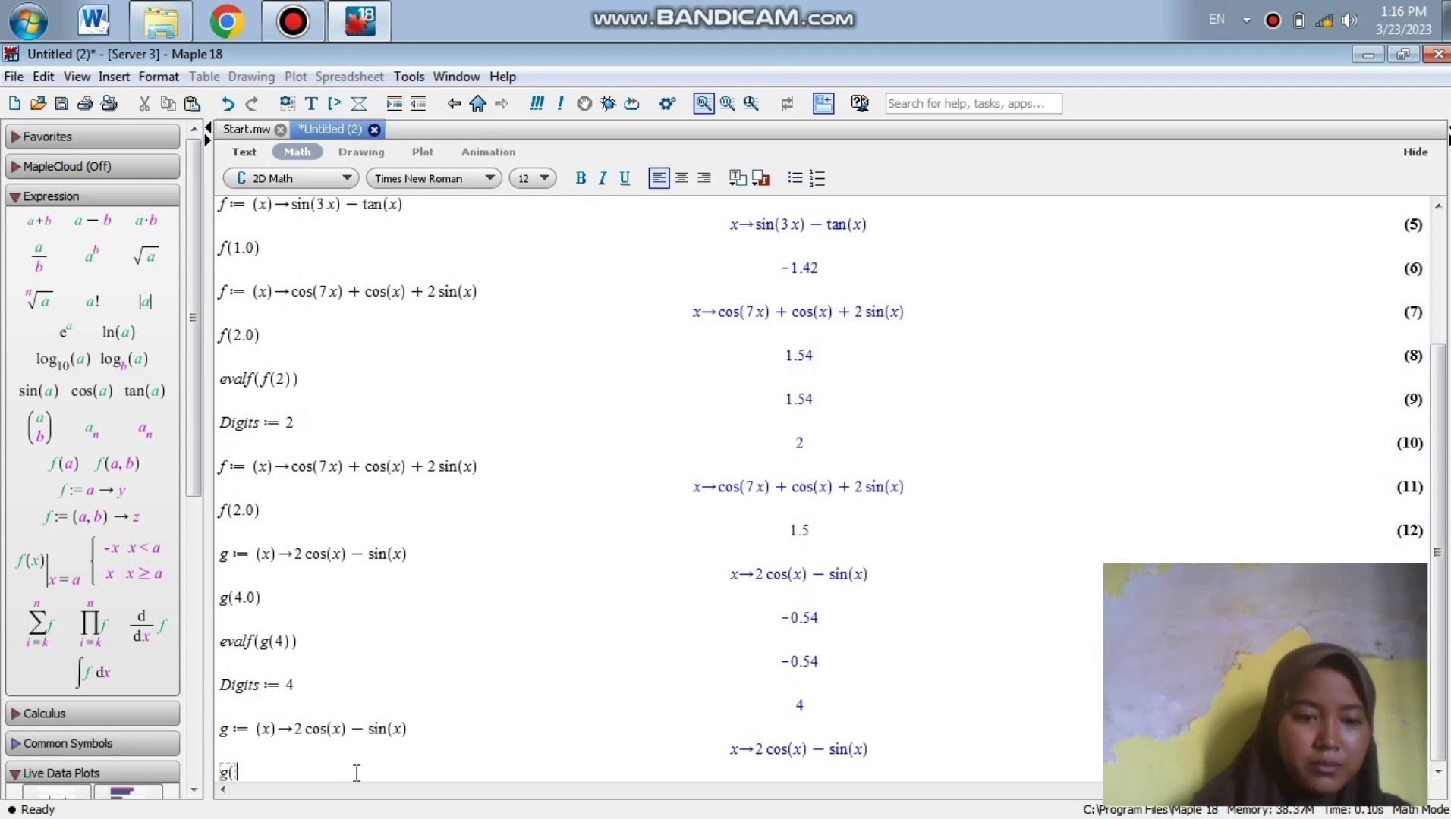
text(4.0)
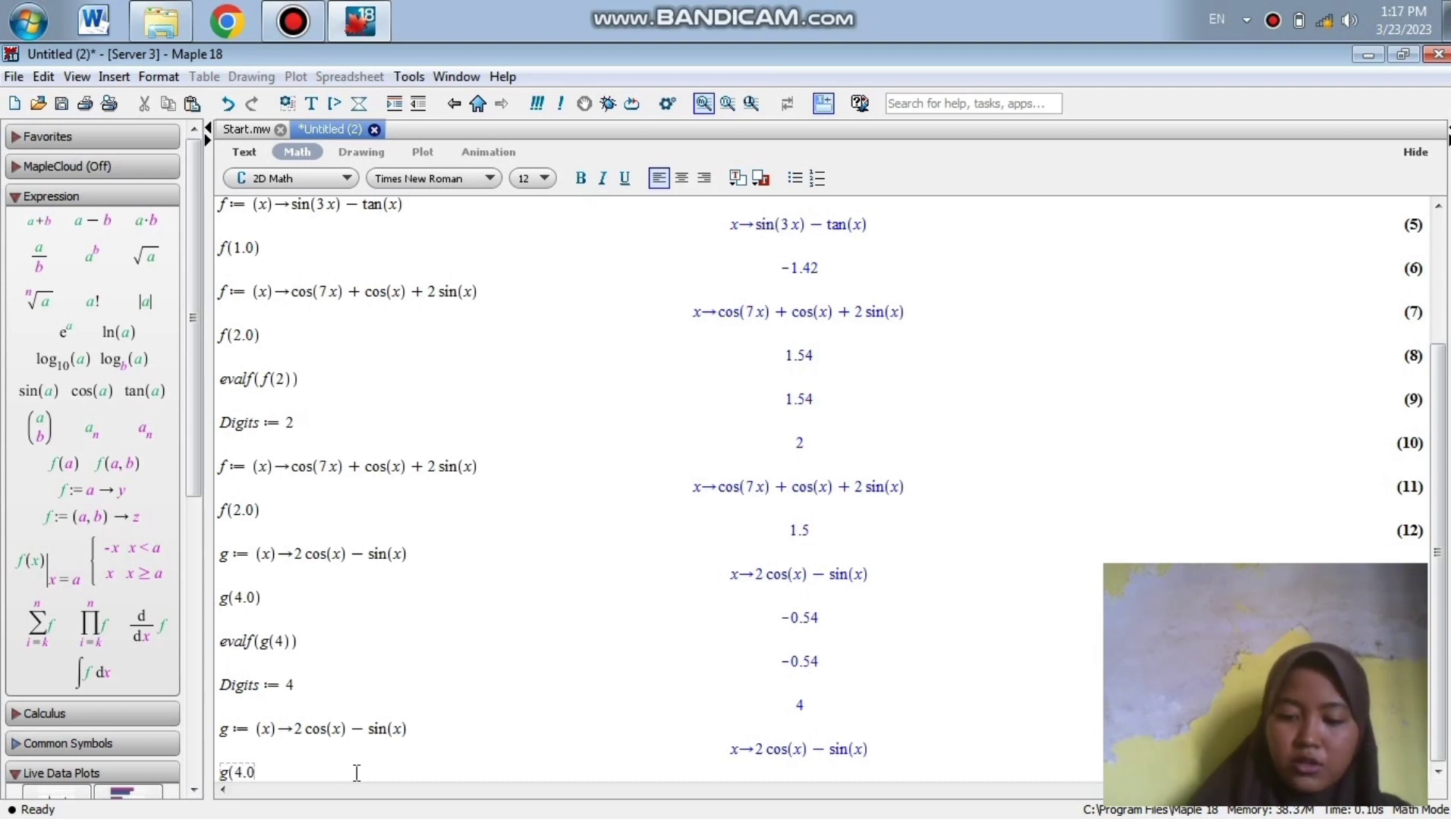
text())
key(Return)
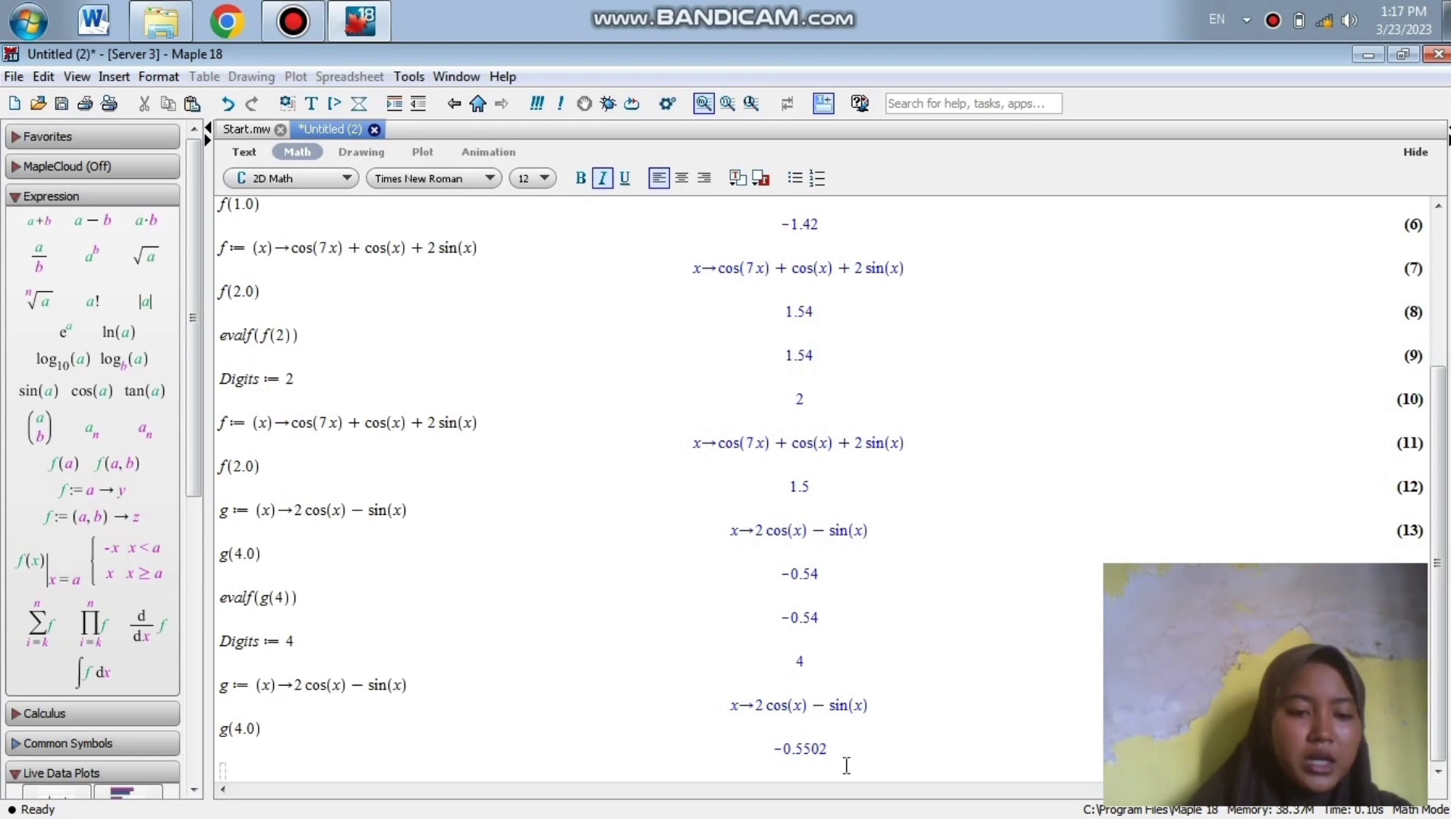
- Define h as the mapping (x) -> -3sin(x) + cos(2x) on the next worksheet line and evaluate it
text(h)
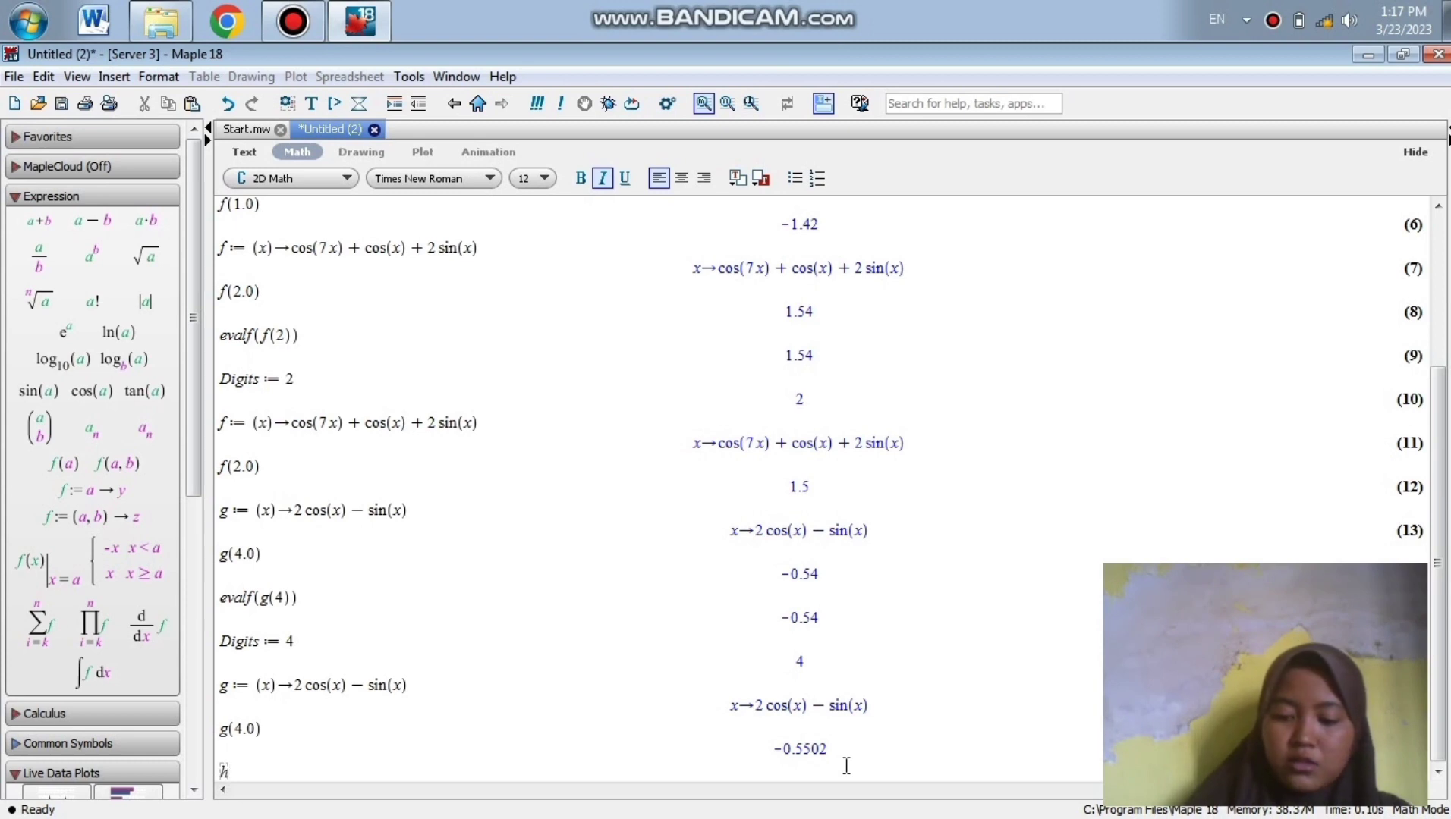
text(:=)
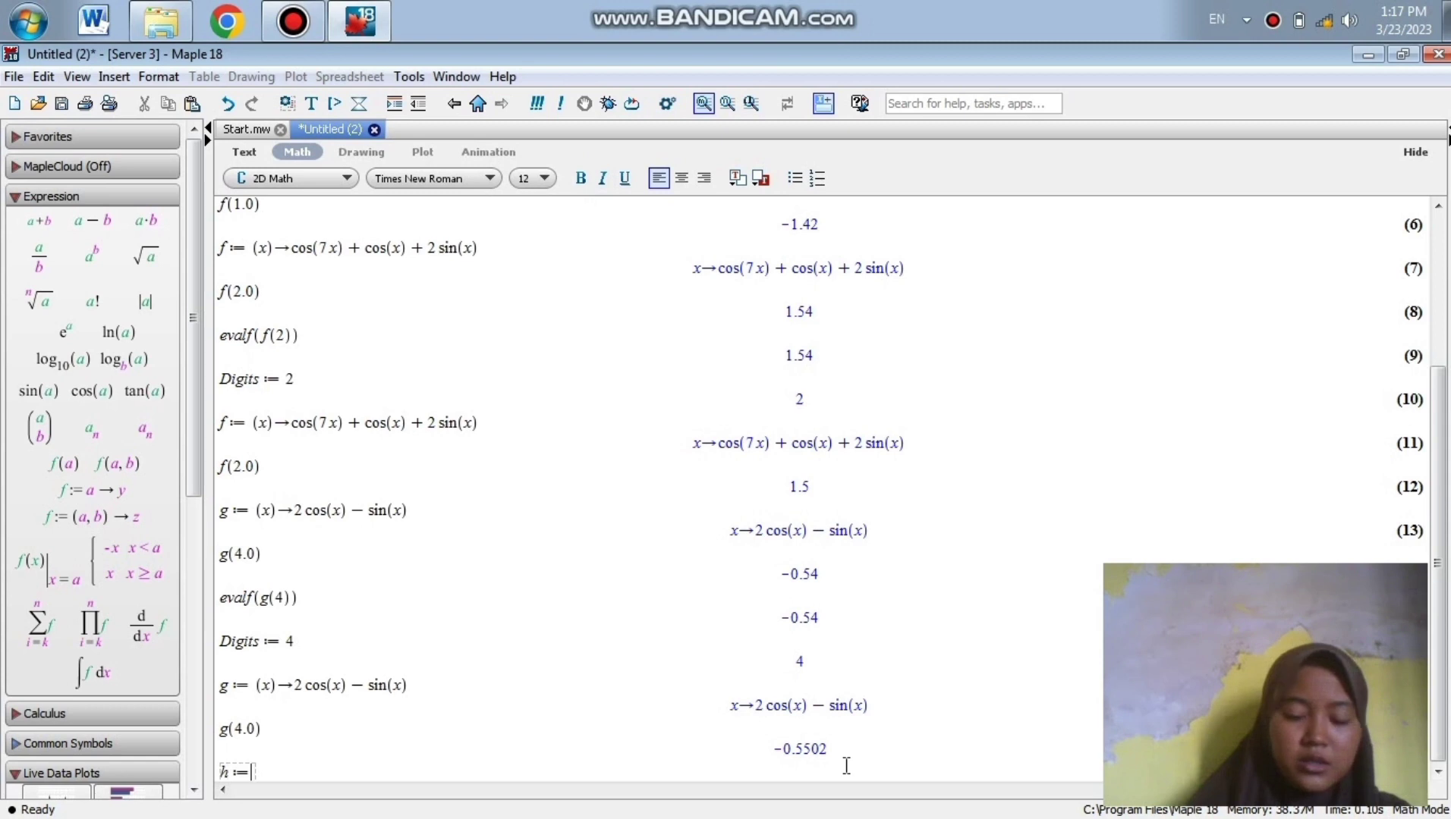
text((x))
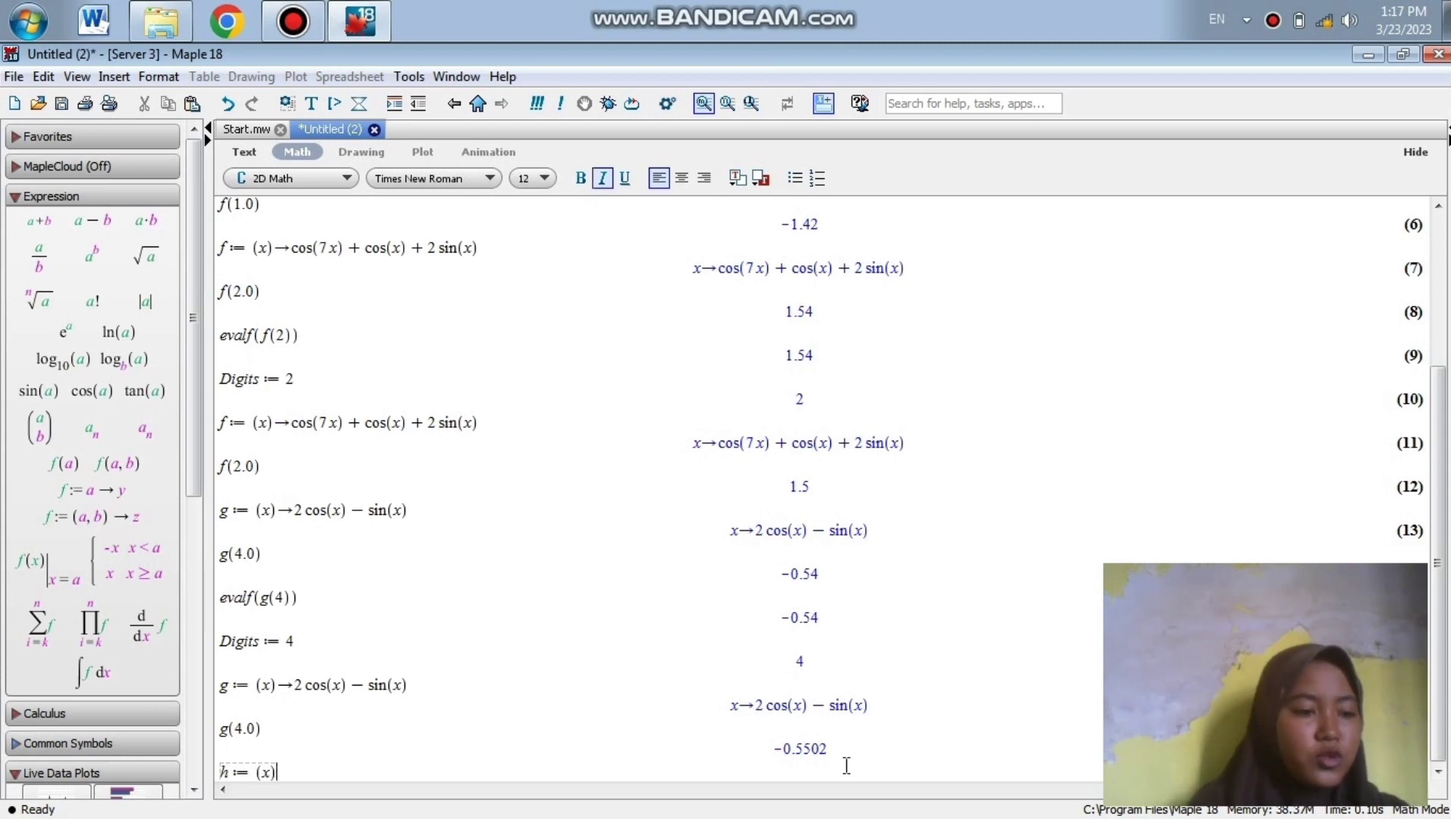
text(->)
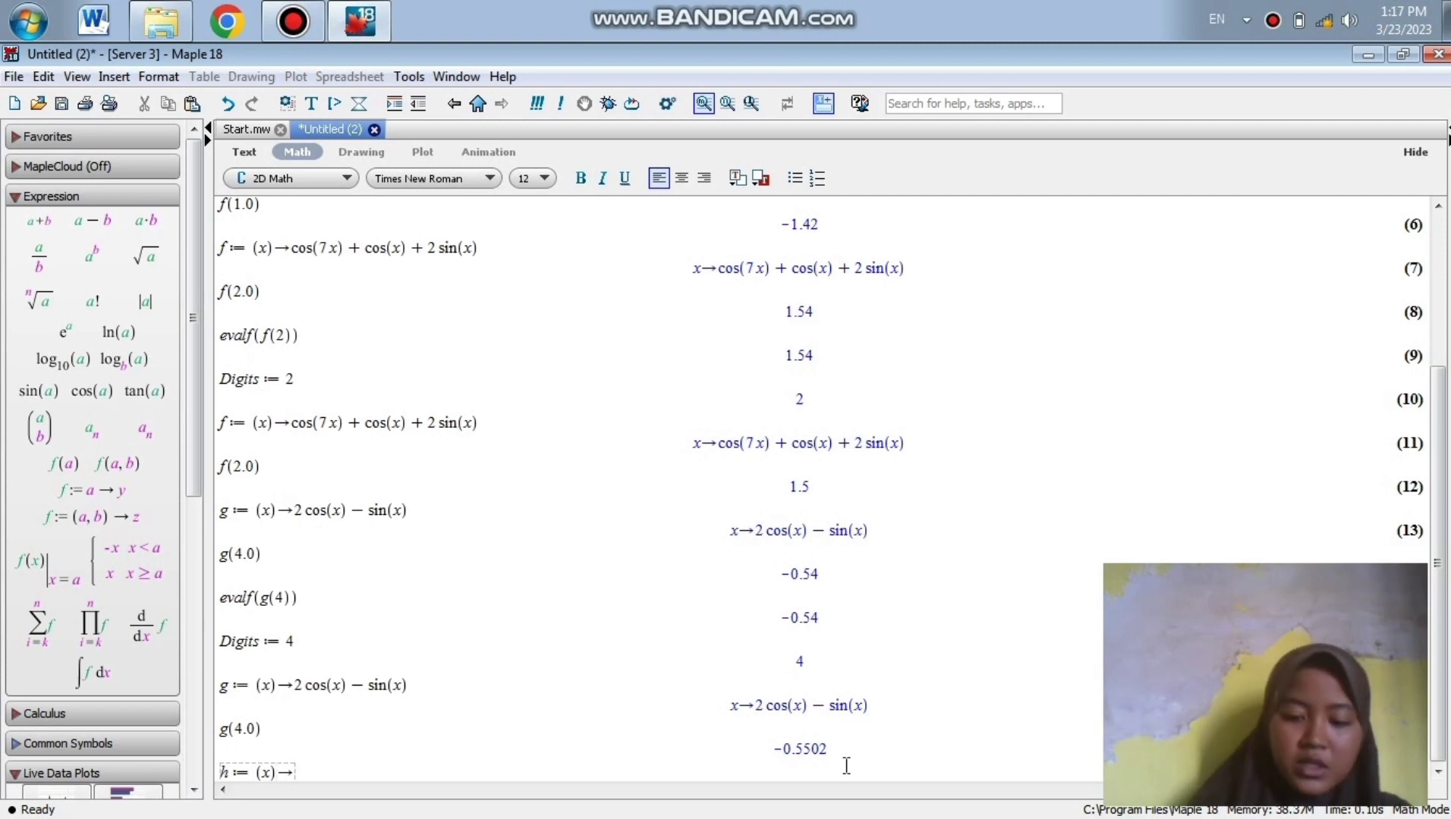
text(-33)
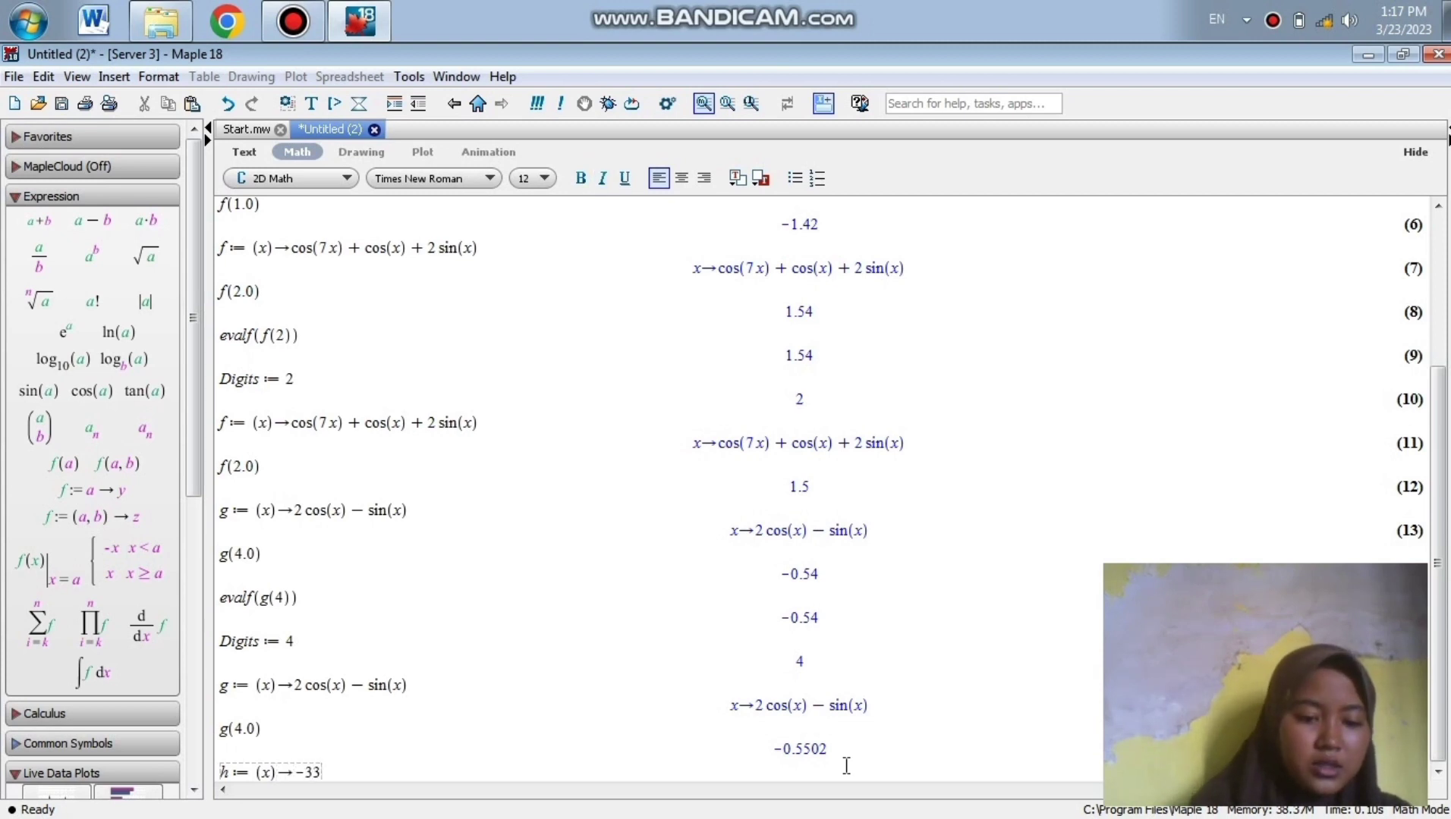
key(BackSpace)
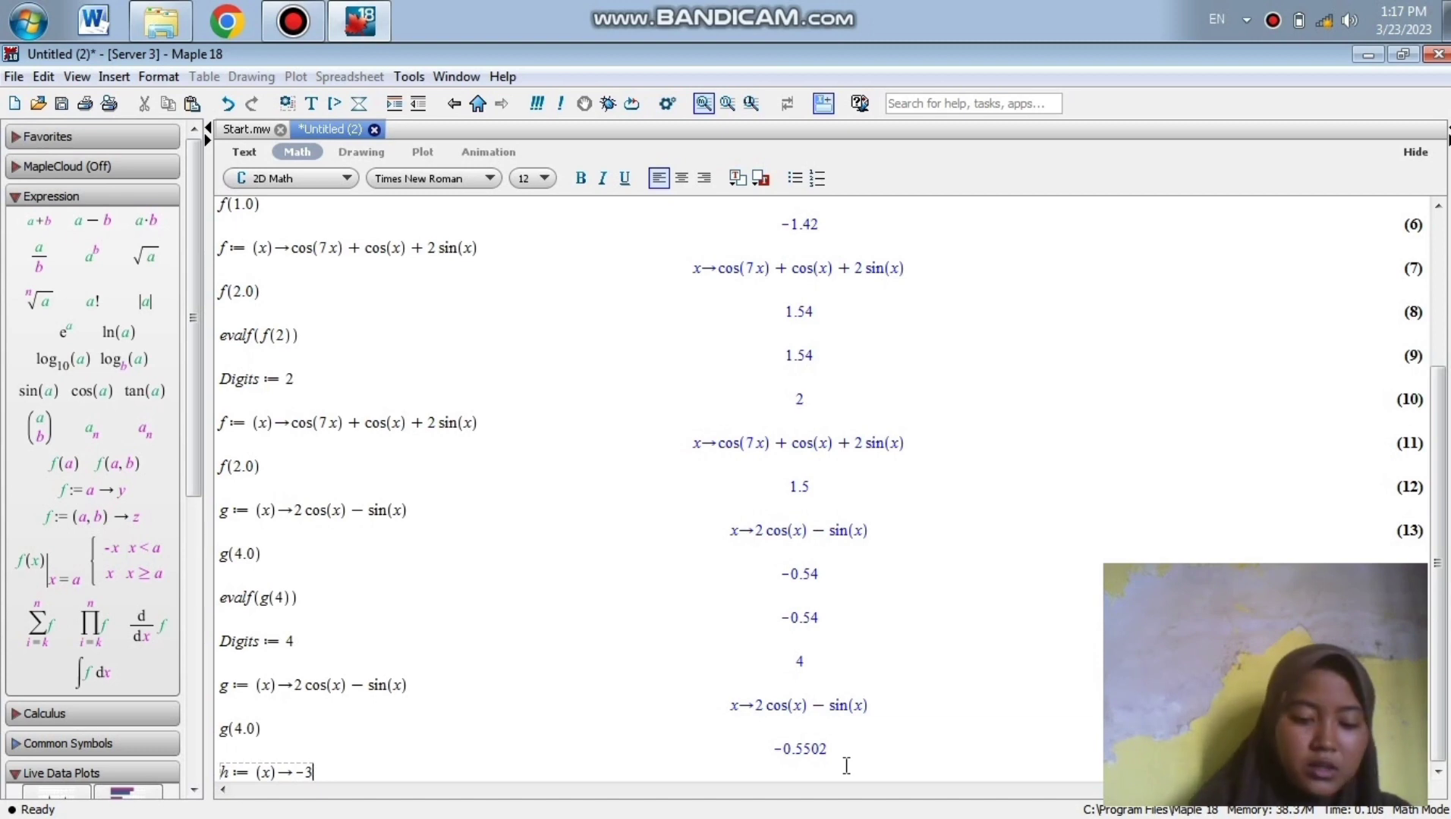
text(sin)
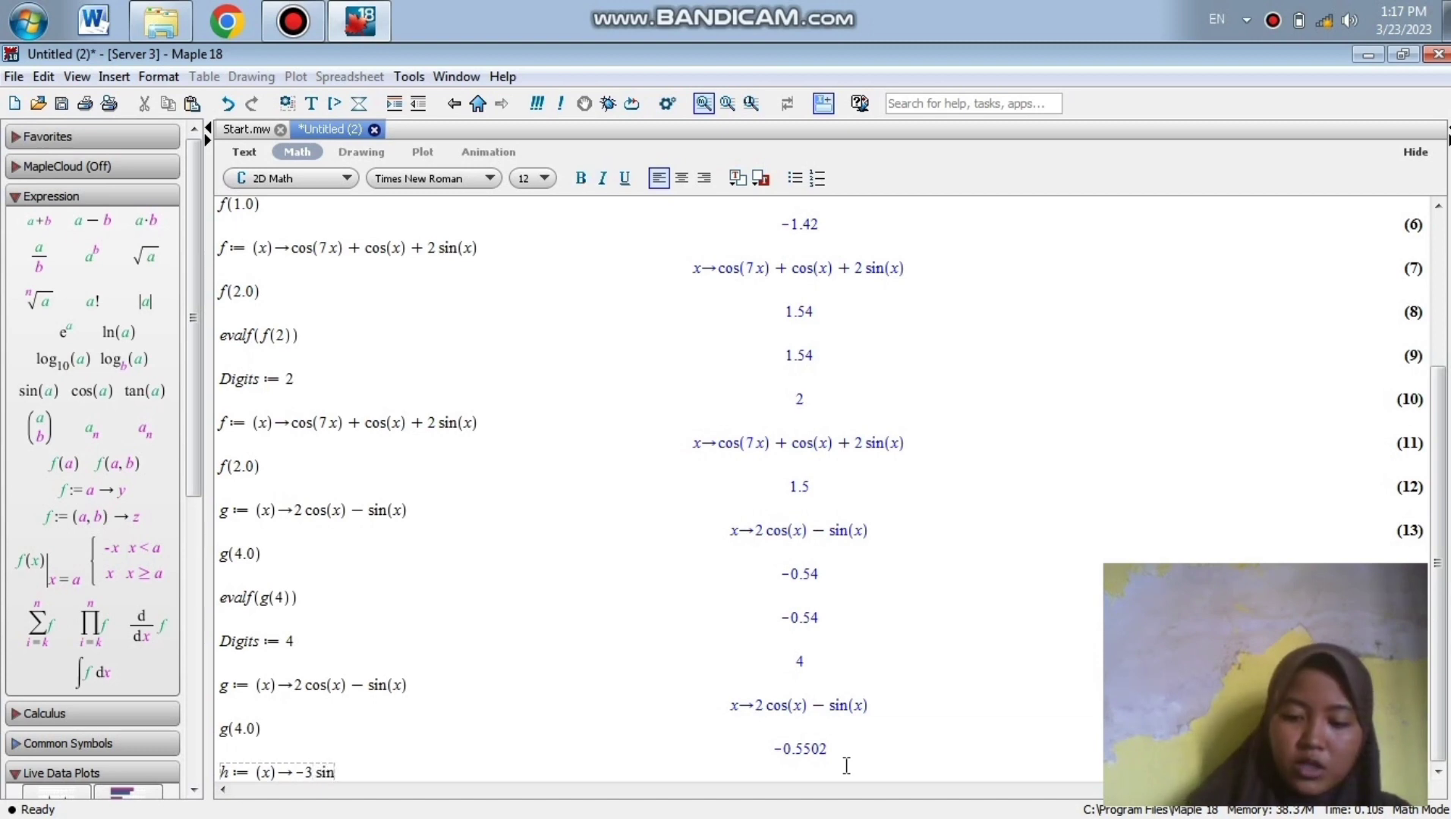
text((x) )
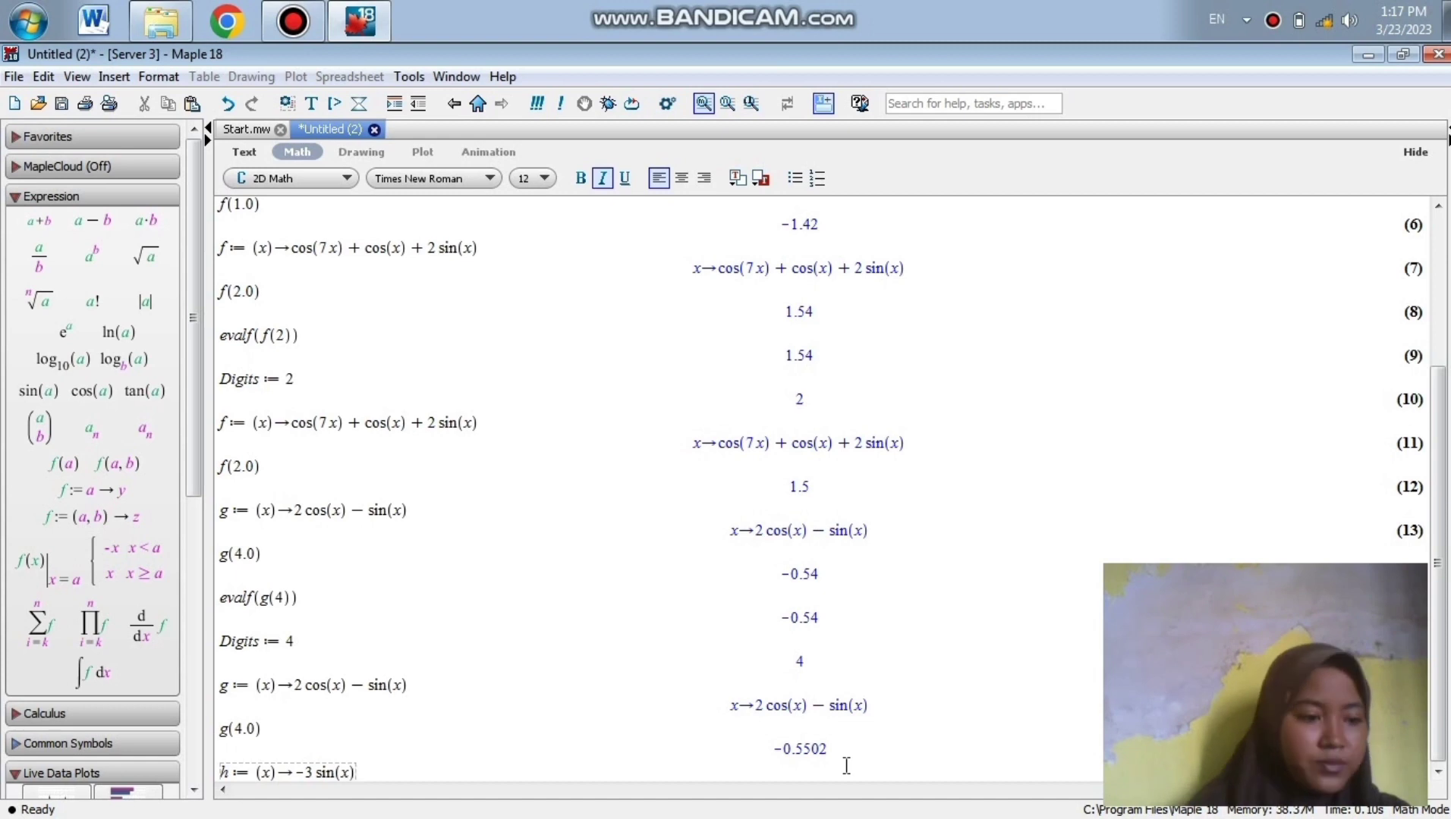
text(+ )
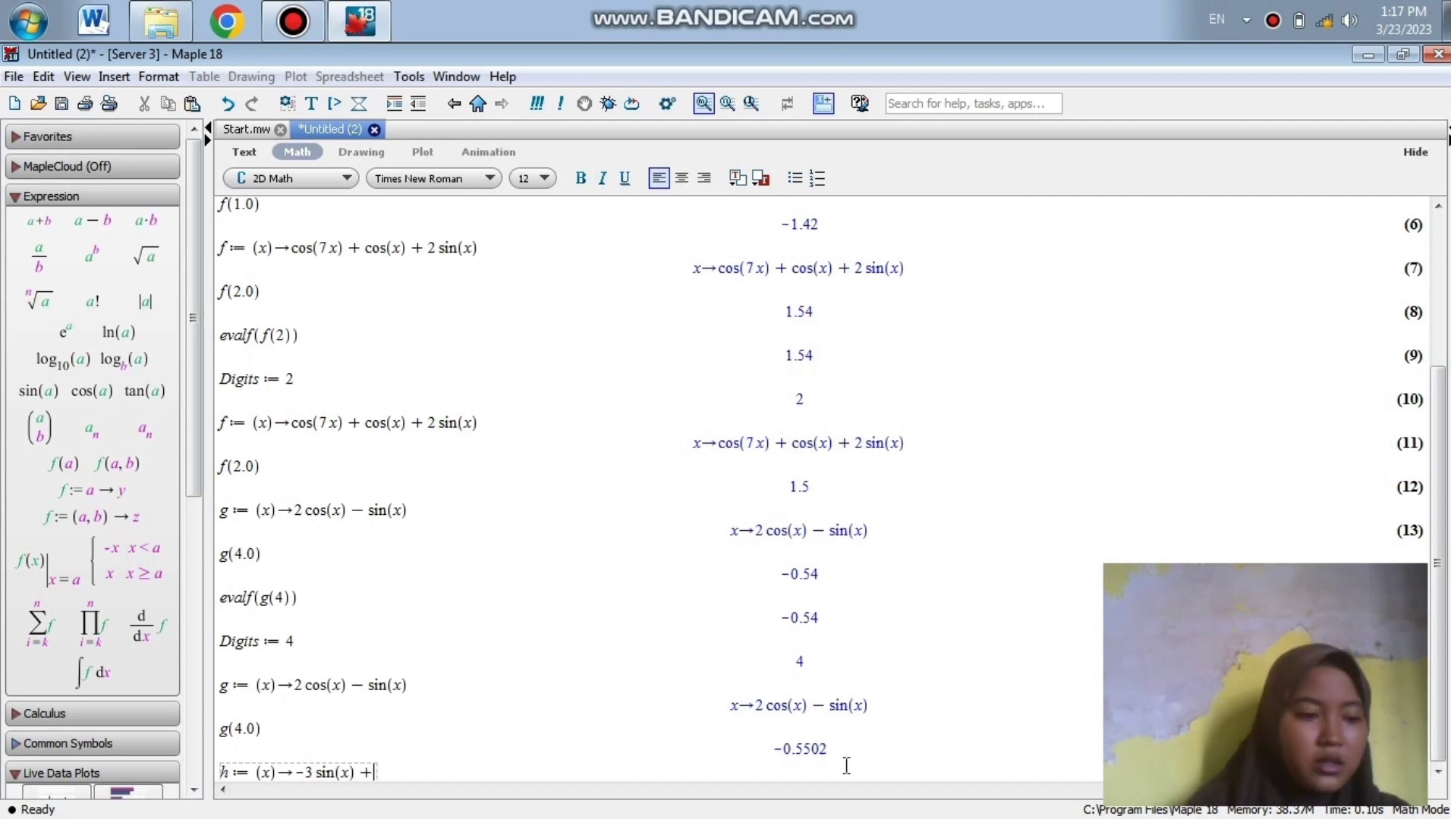
text(cos)
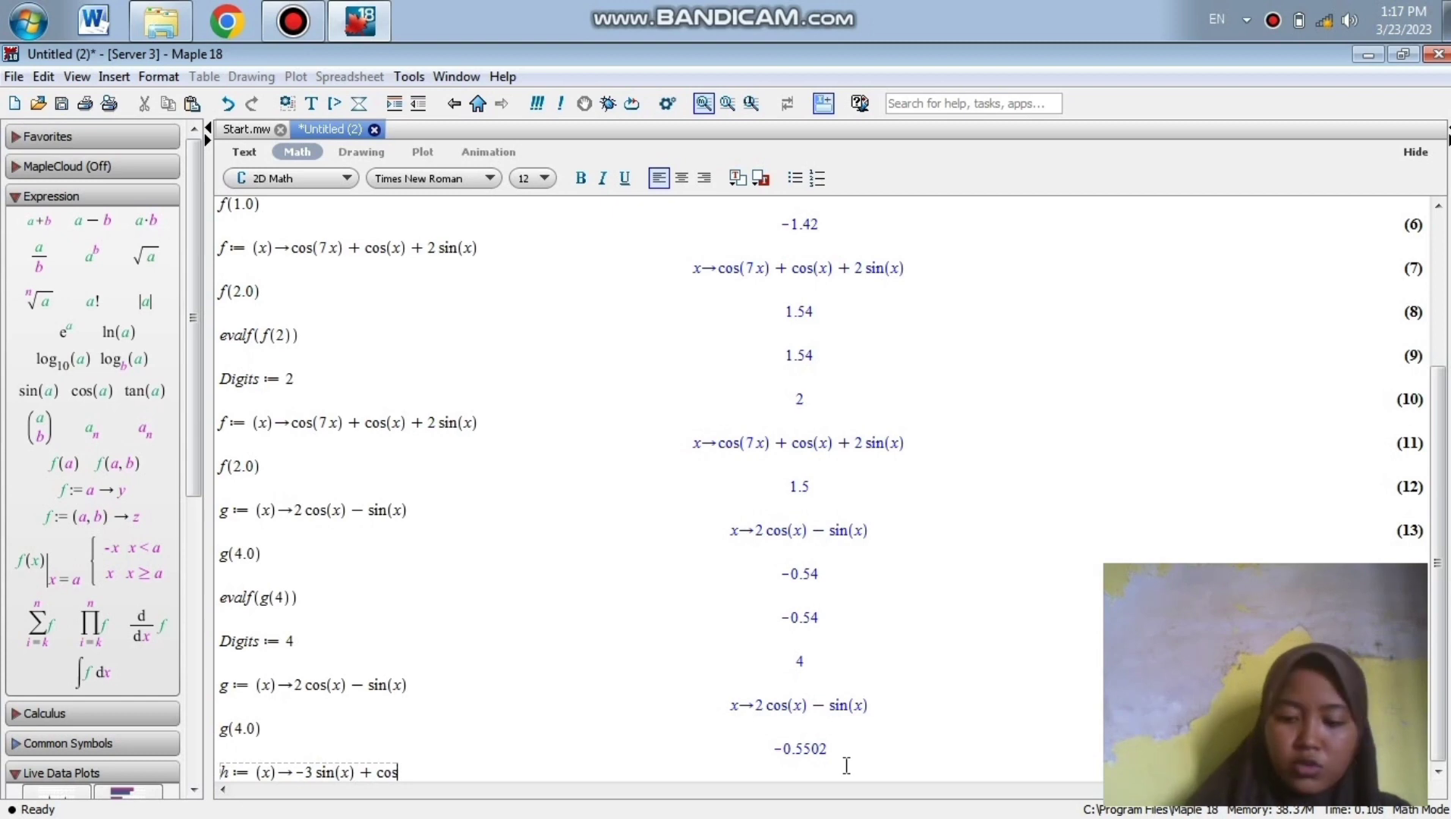
text((2 x)
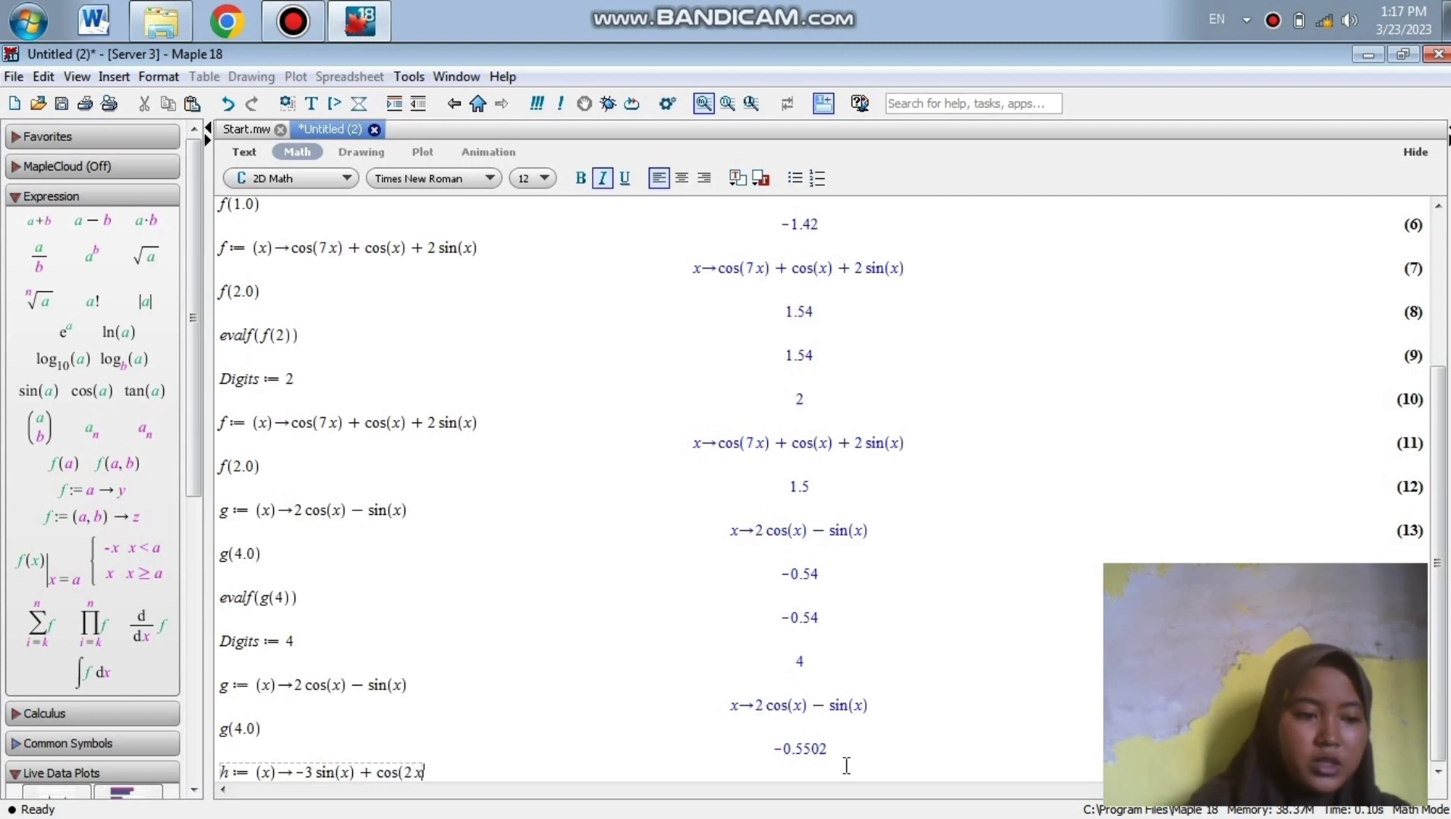
text())
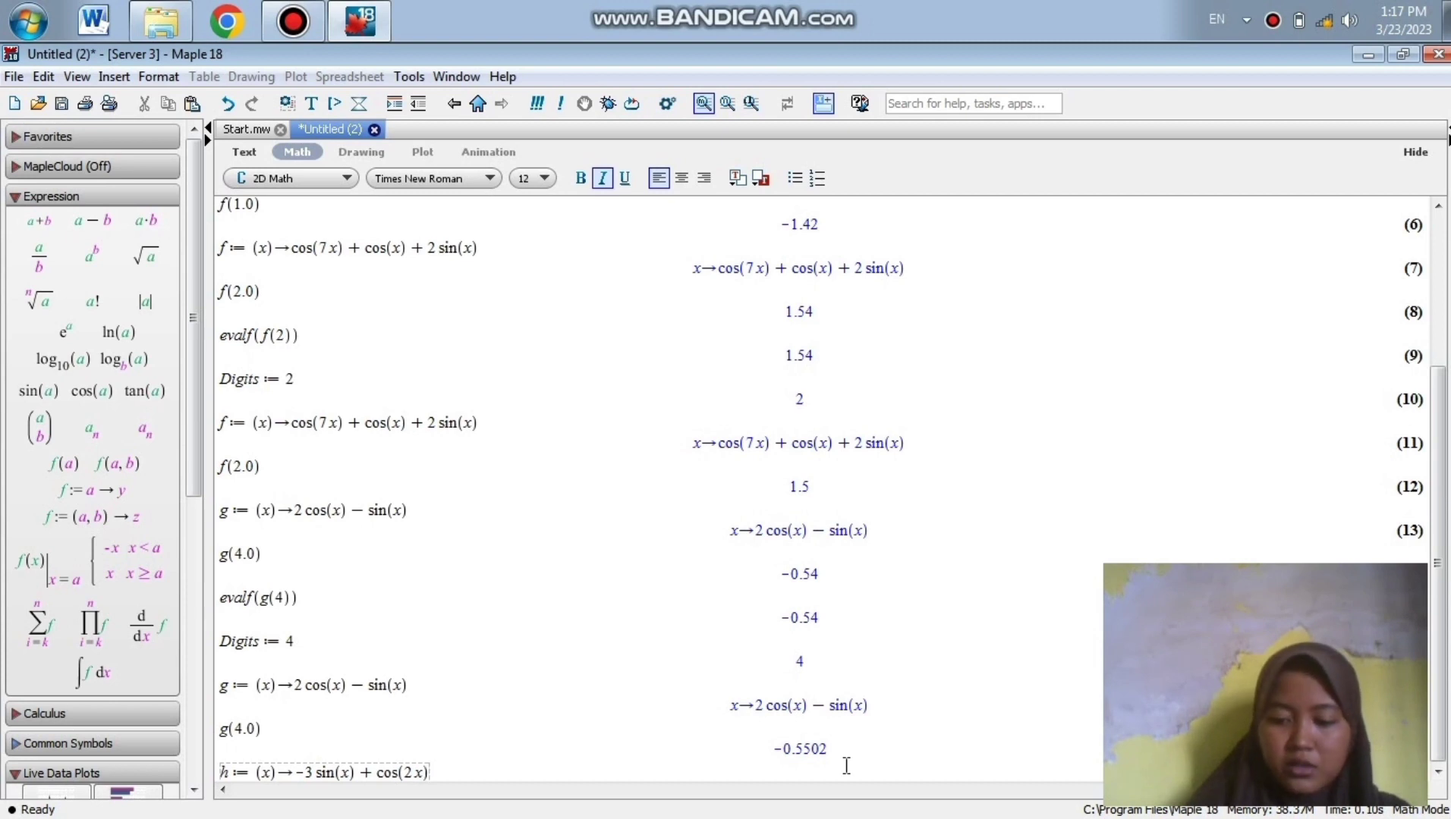
key(Return)
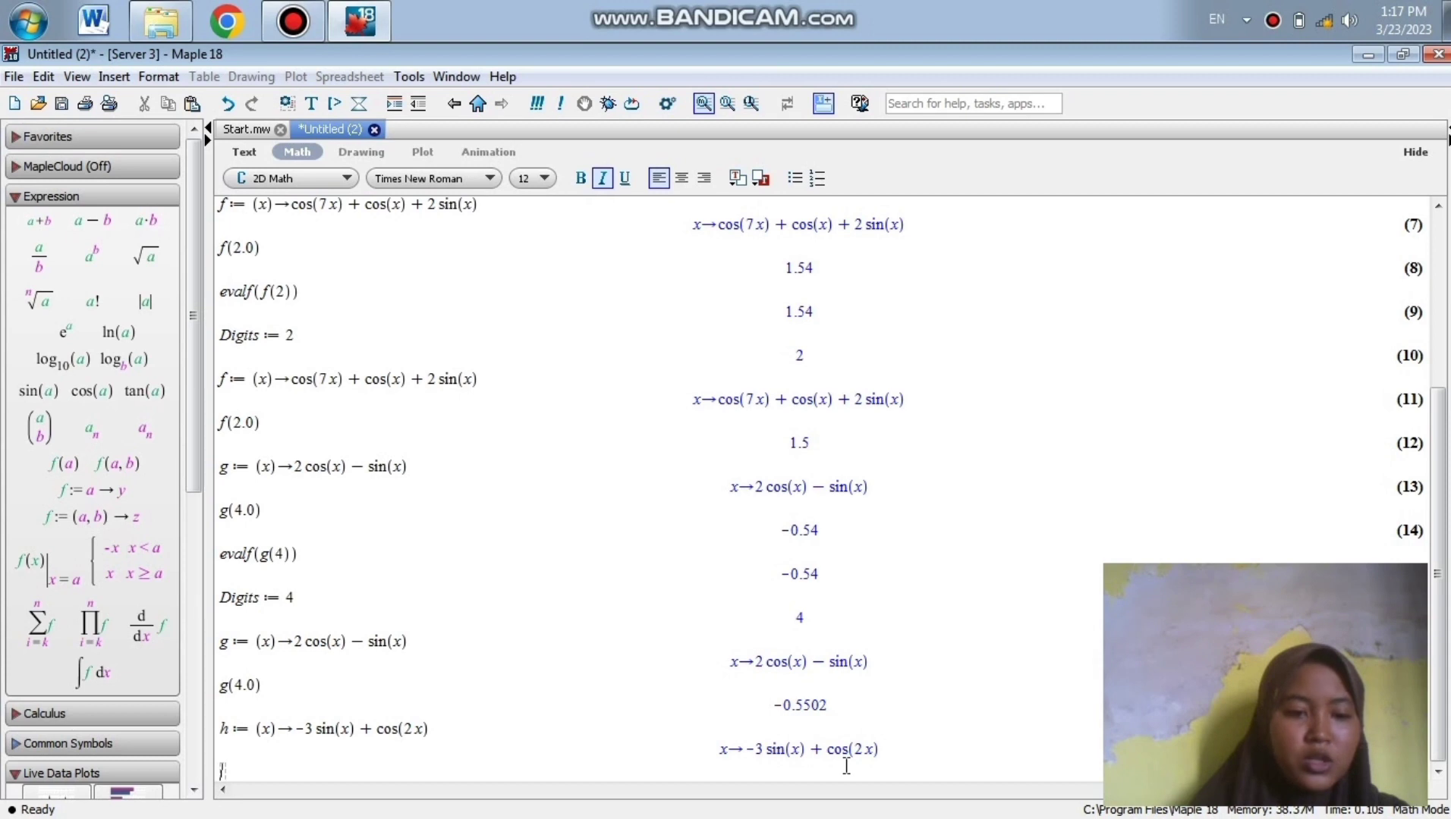
- Evaluate the function h at 5.0 with four-digit precision by entering h(5.0)
text(h)
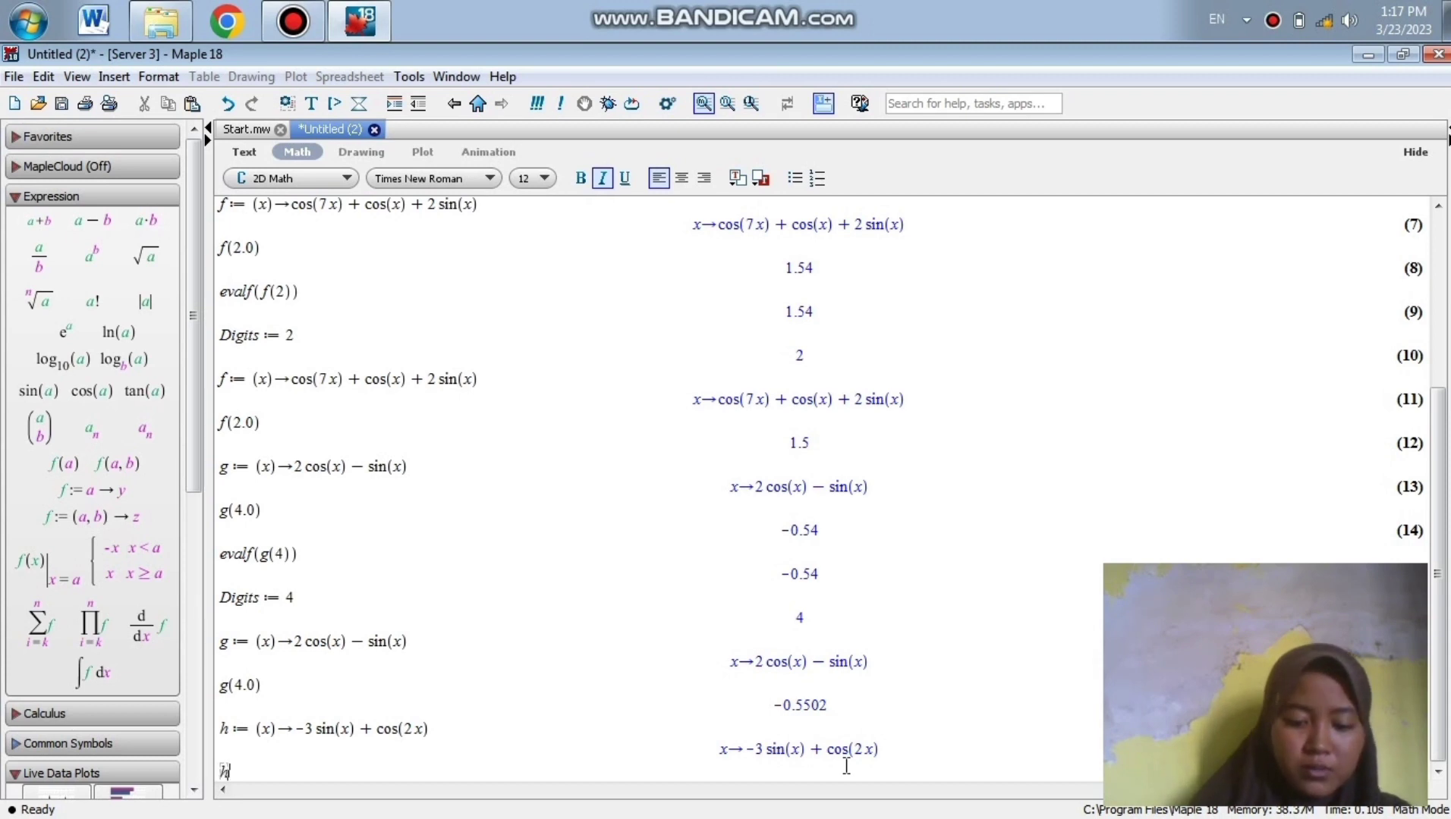
text(()
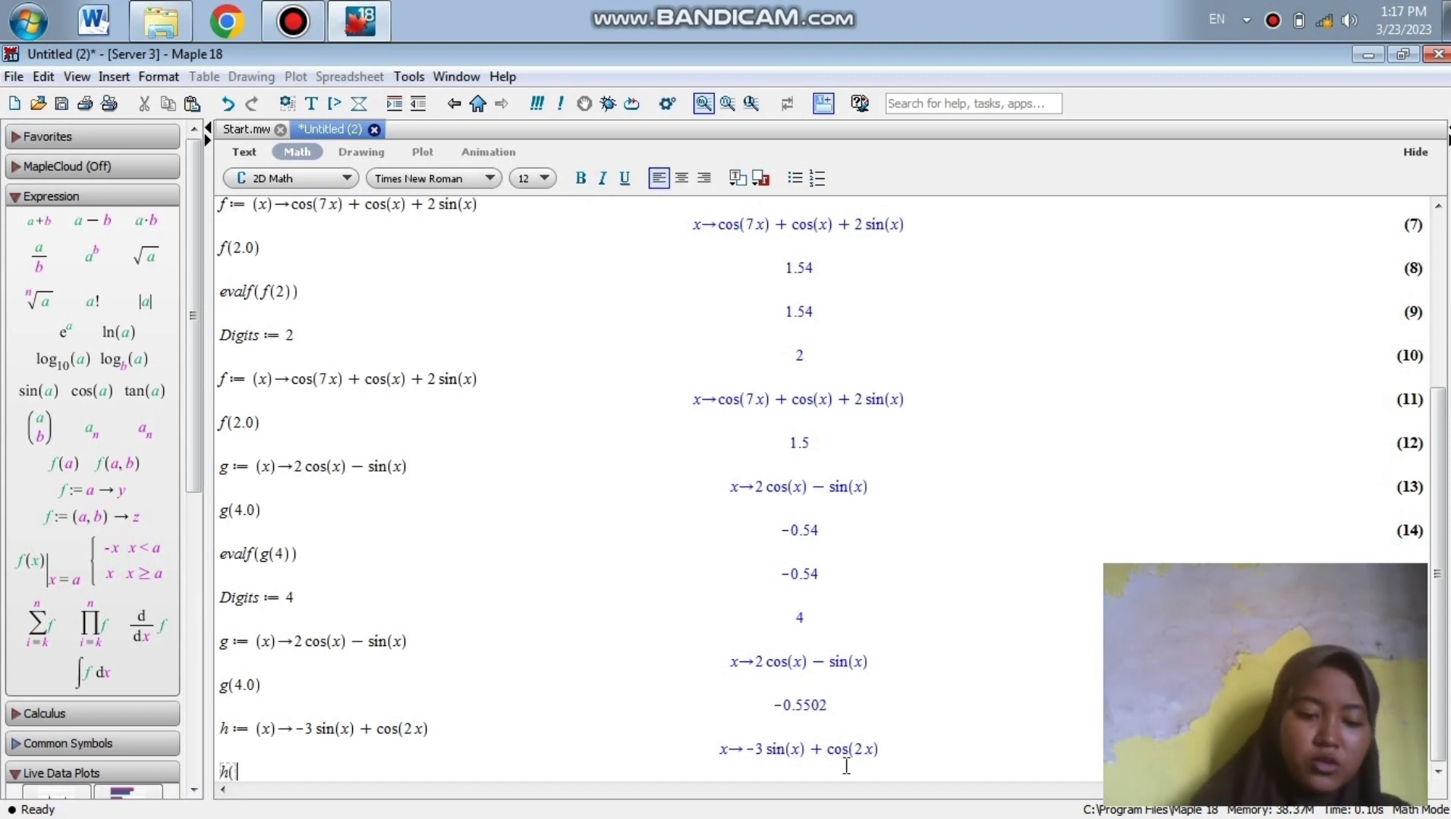
text(5.)
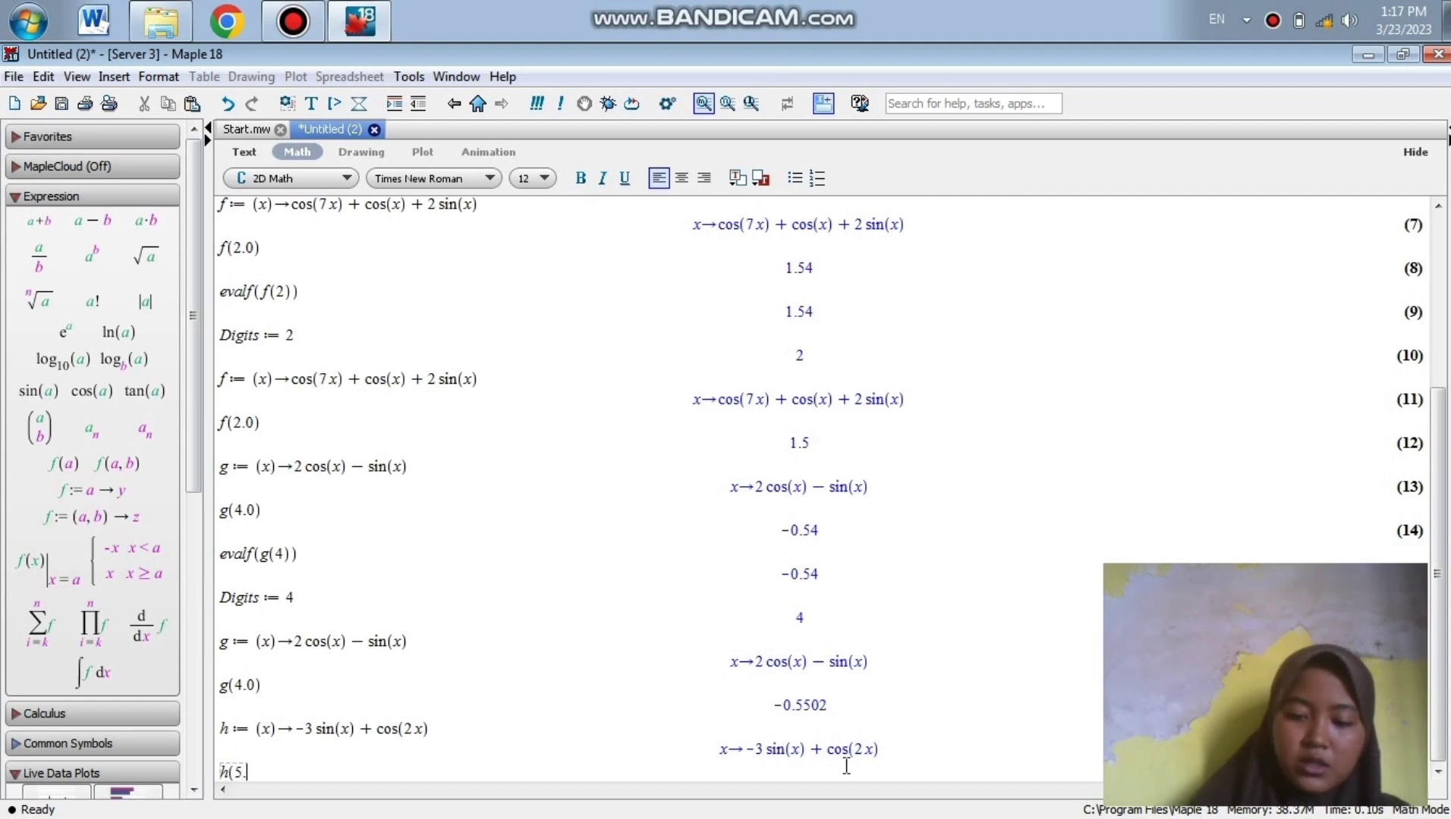
text(0))
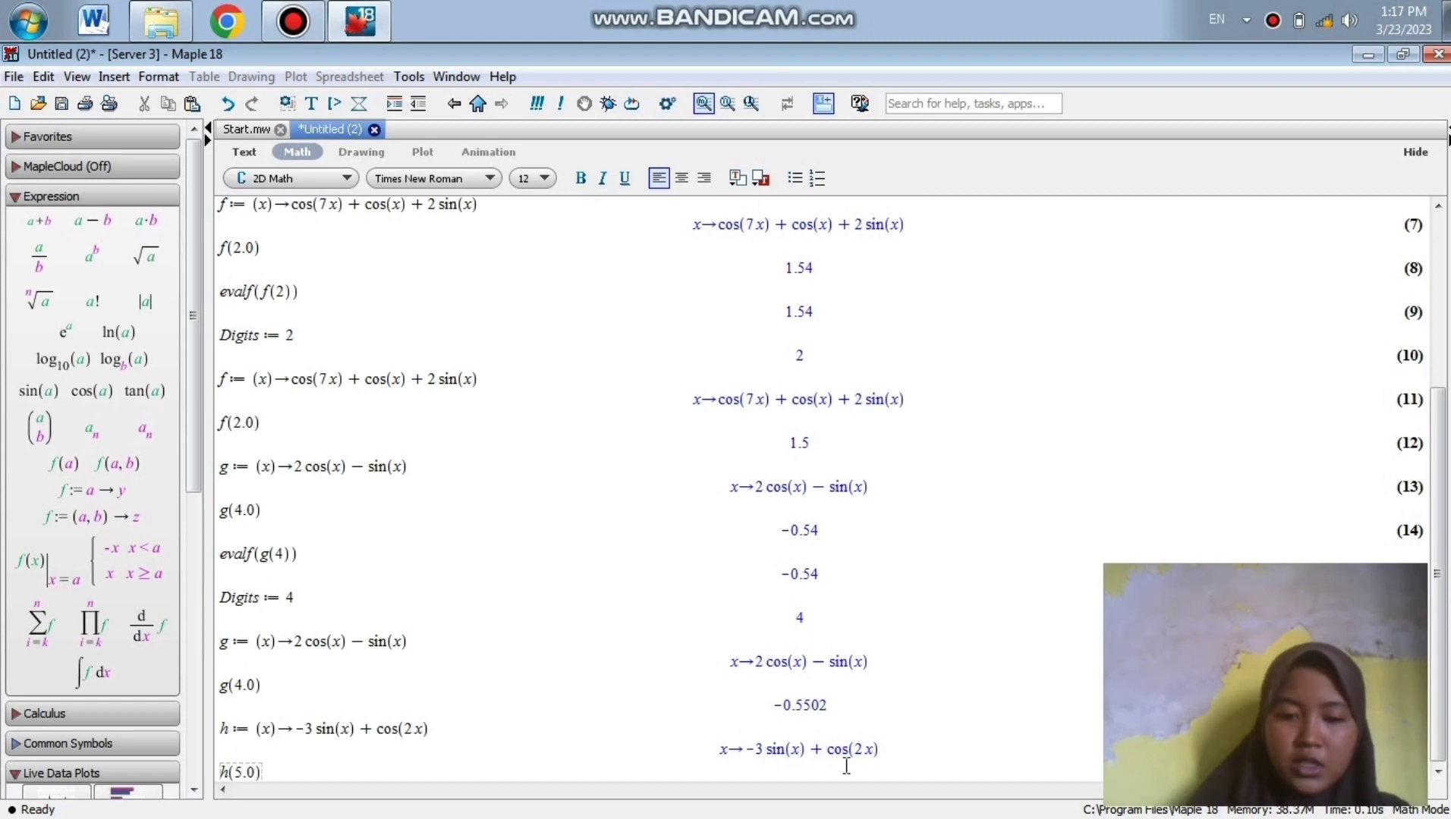
key(Return)
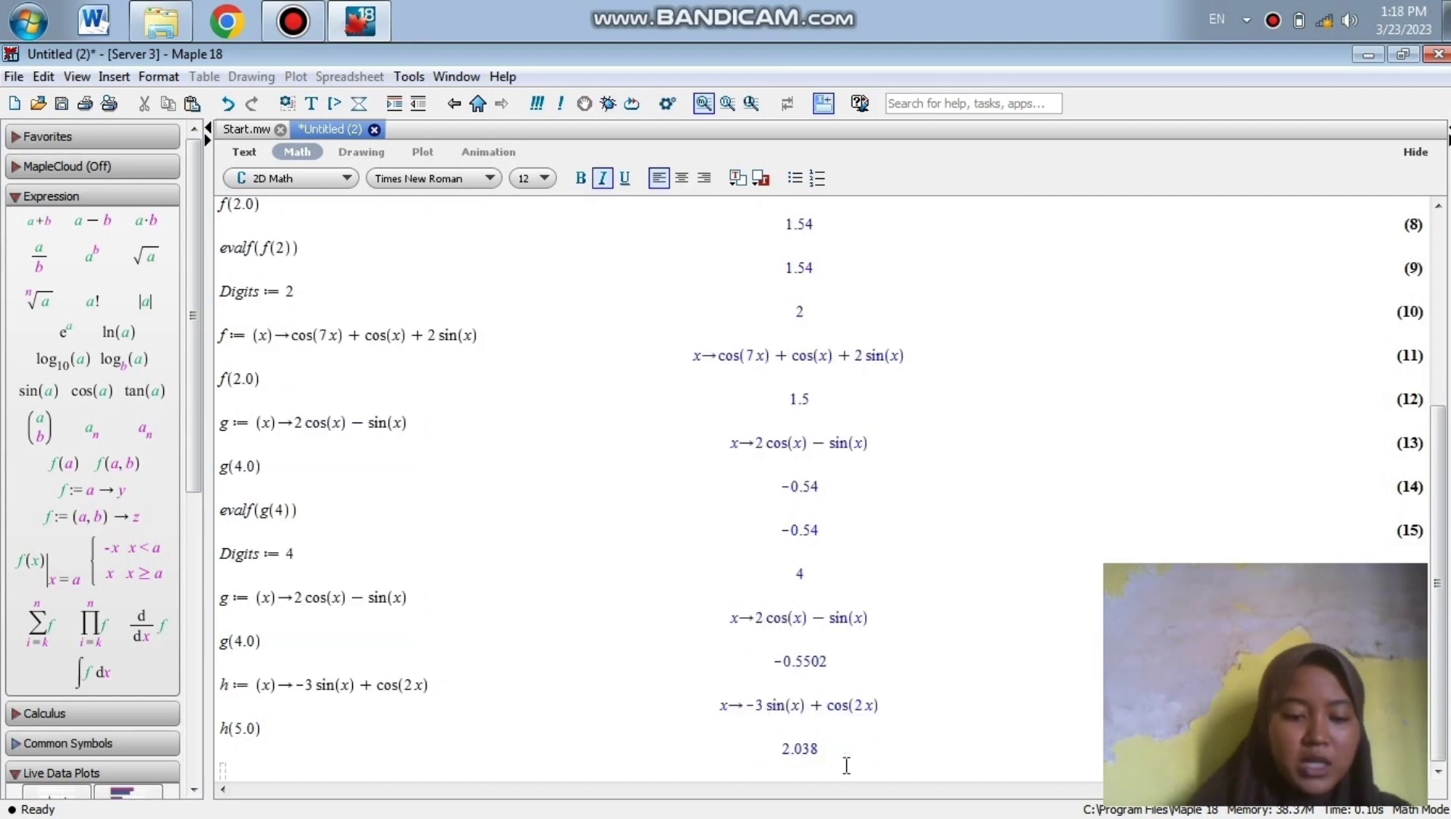
- Compute the numeric value of h at 5 with the evalf command by evaluating evalf(h(5))
text(evalf)
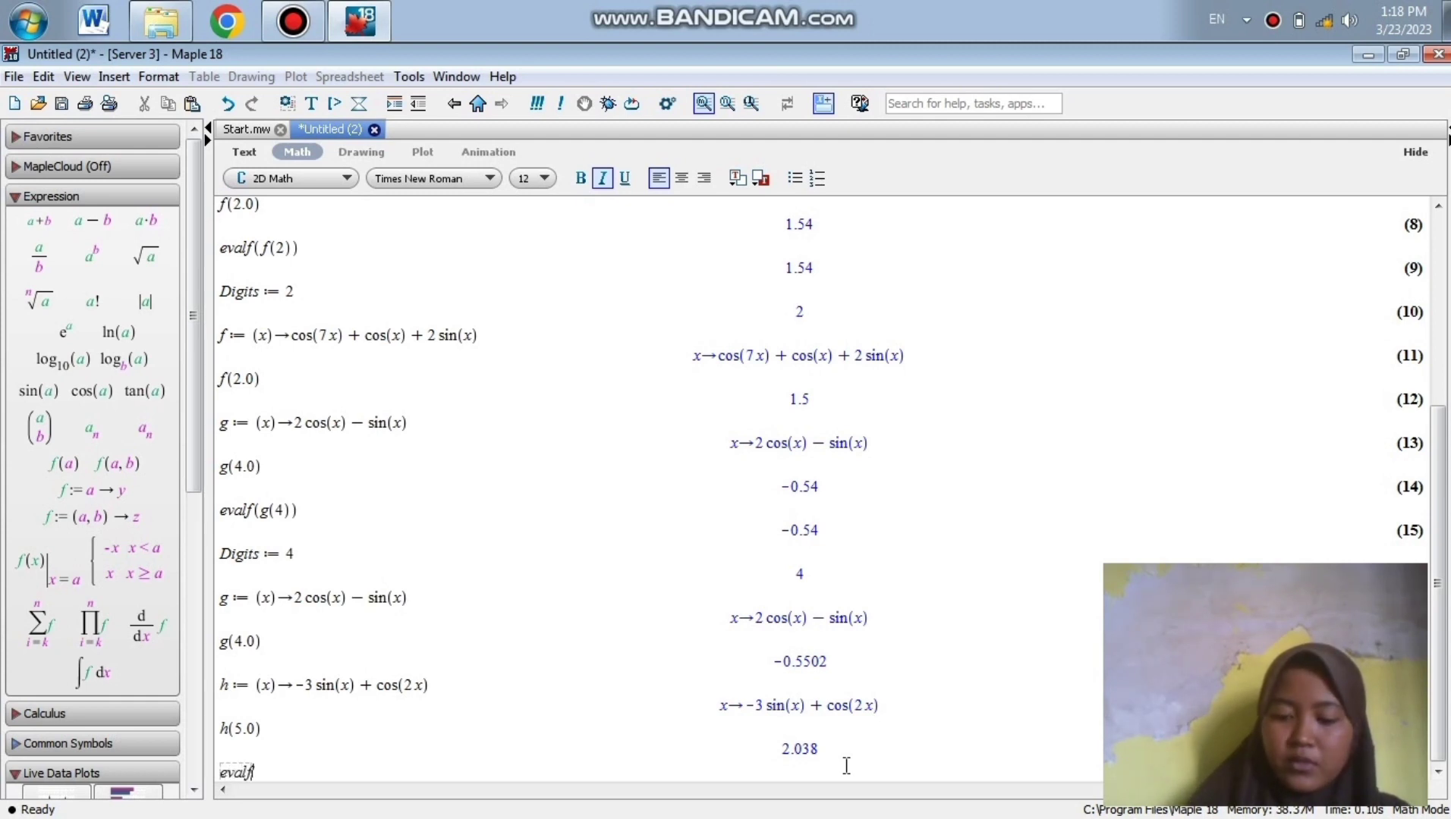
text(()
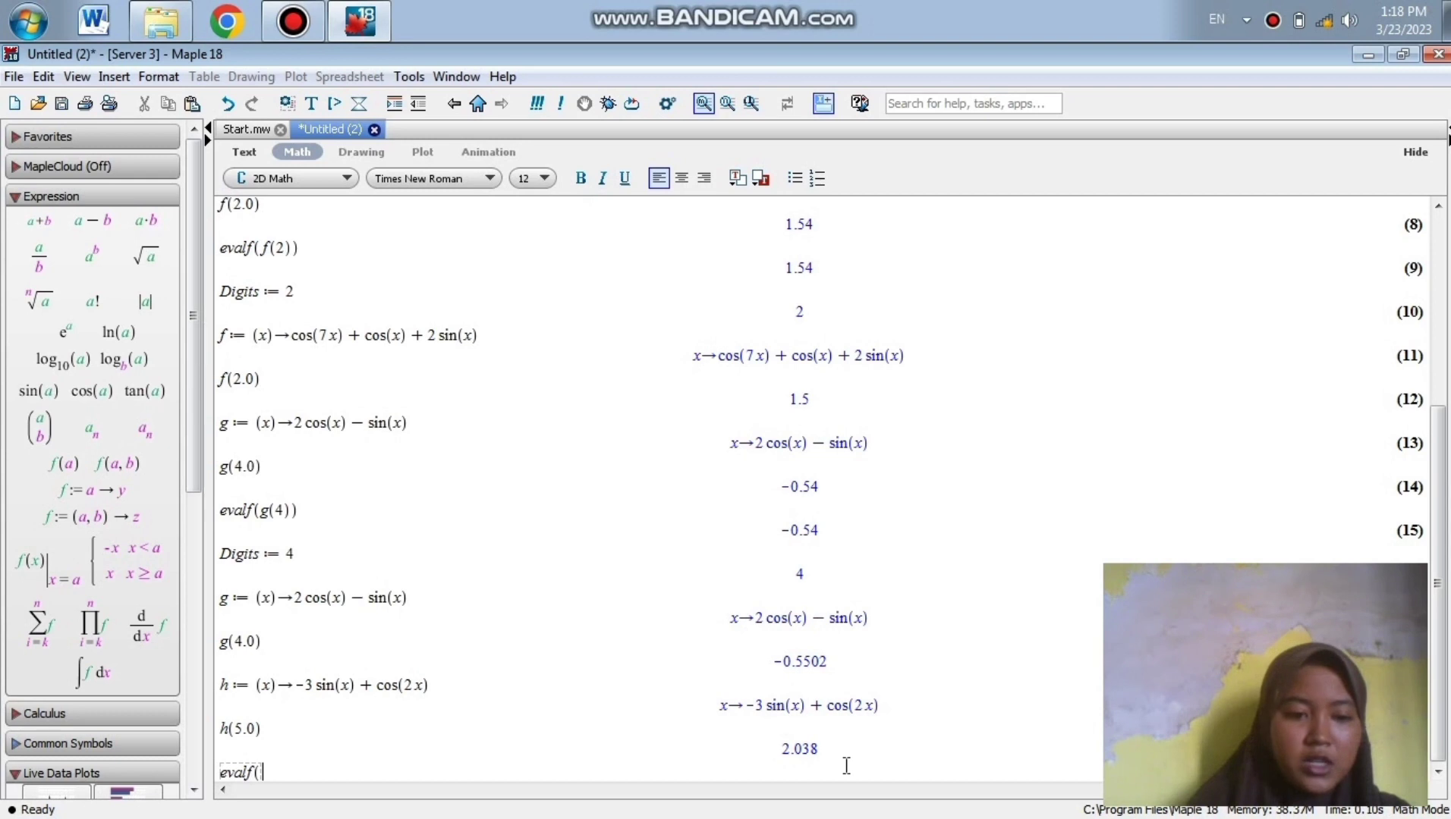
text(h()
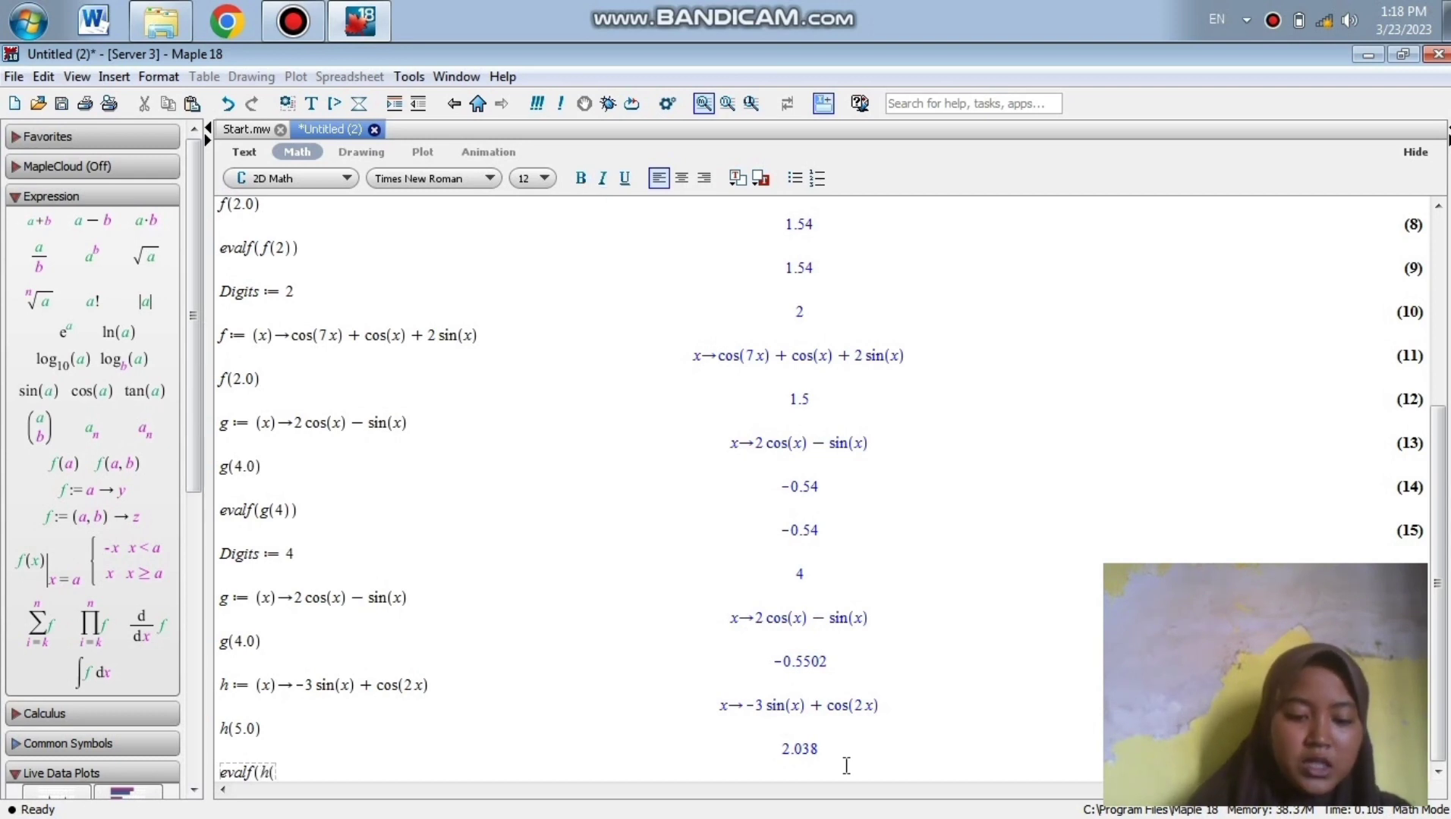
text(5)
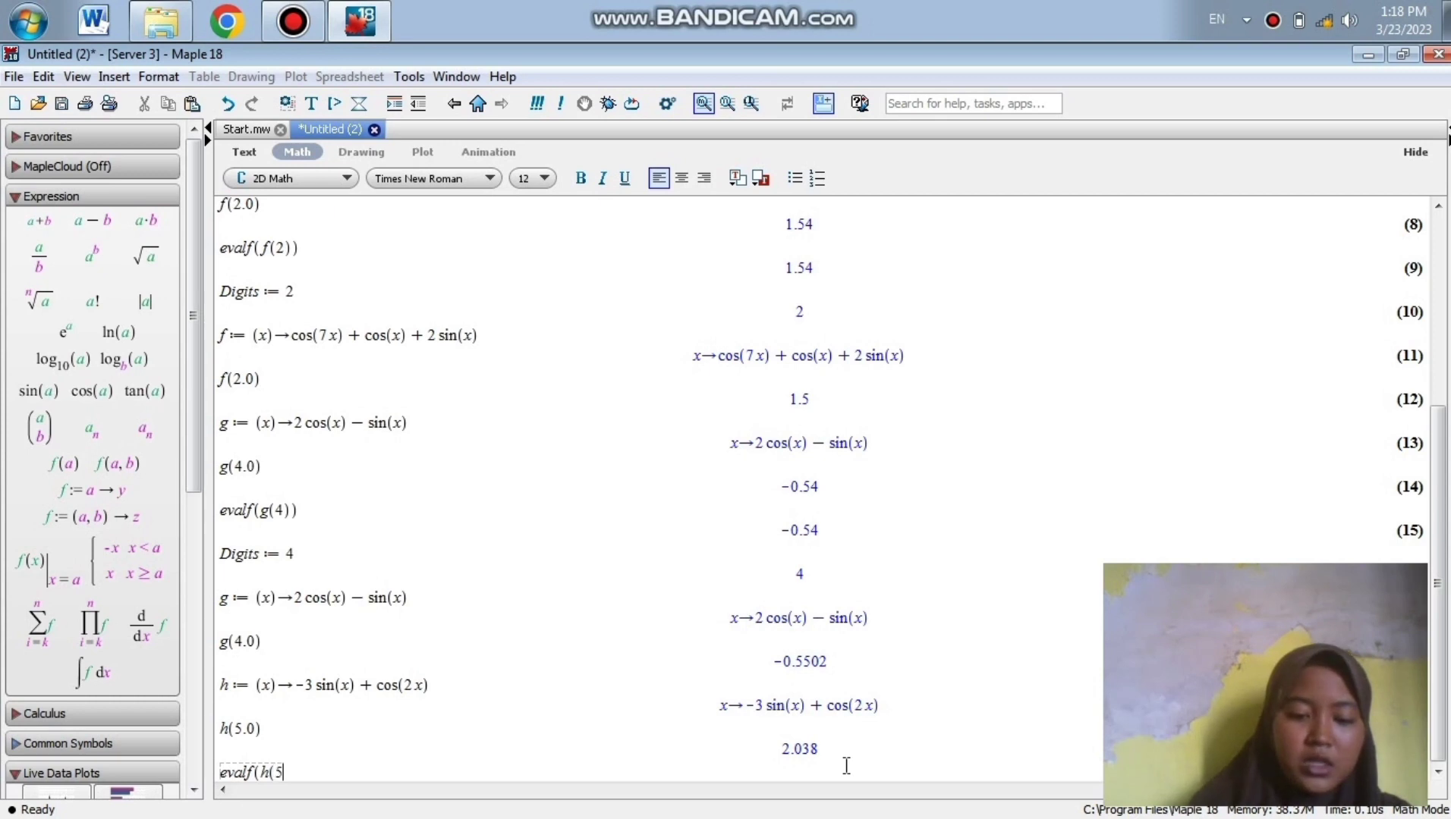
text()))
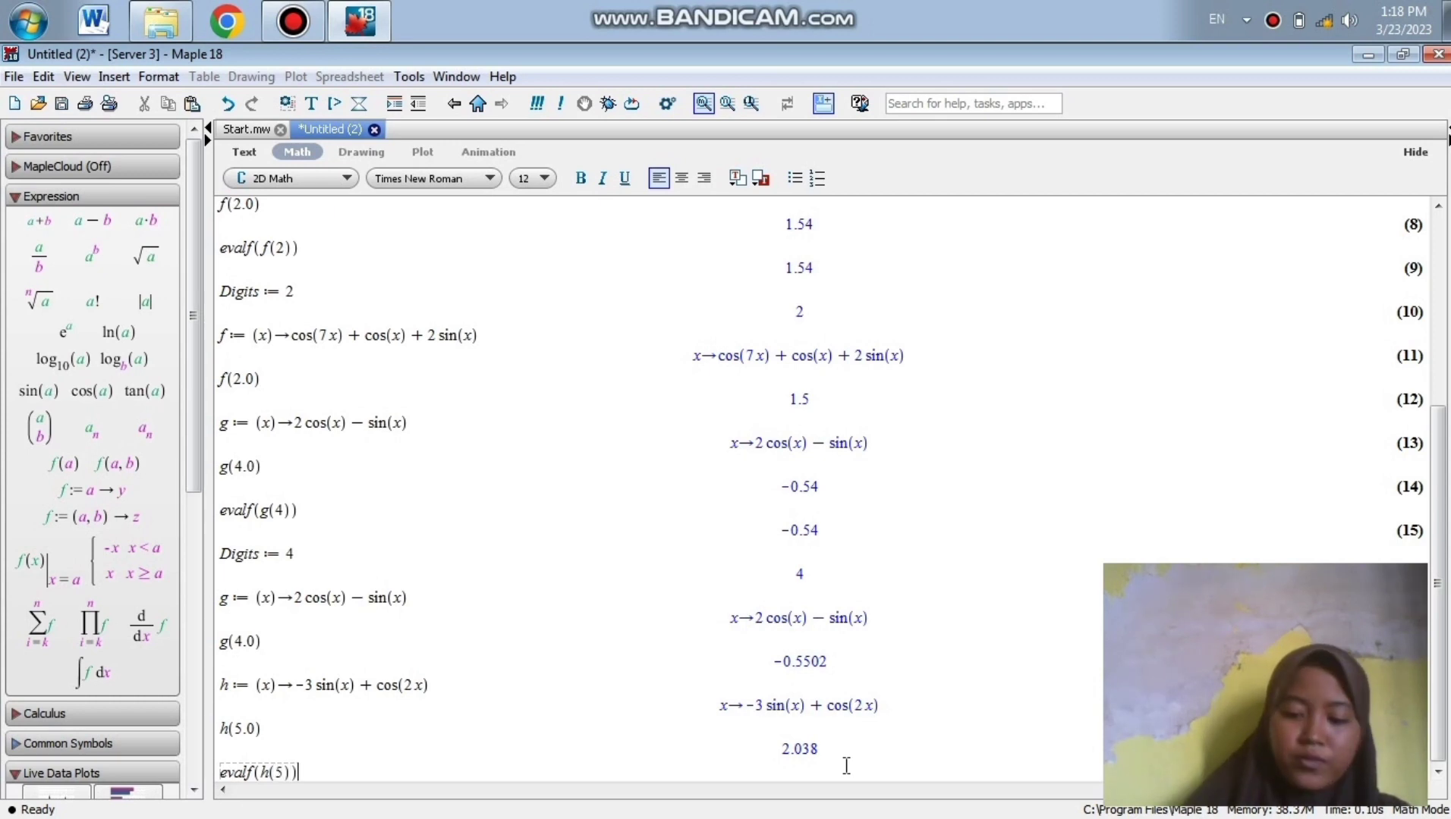
key(Return)
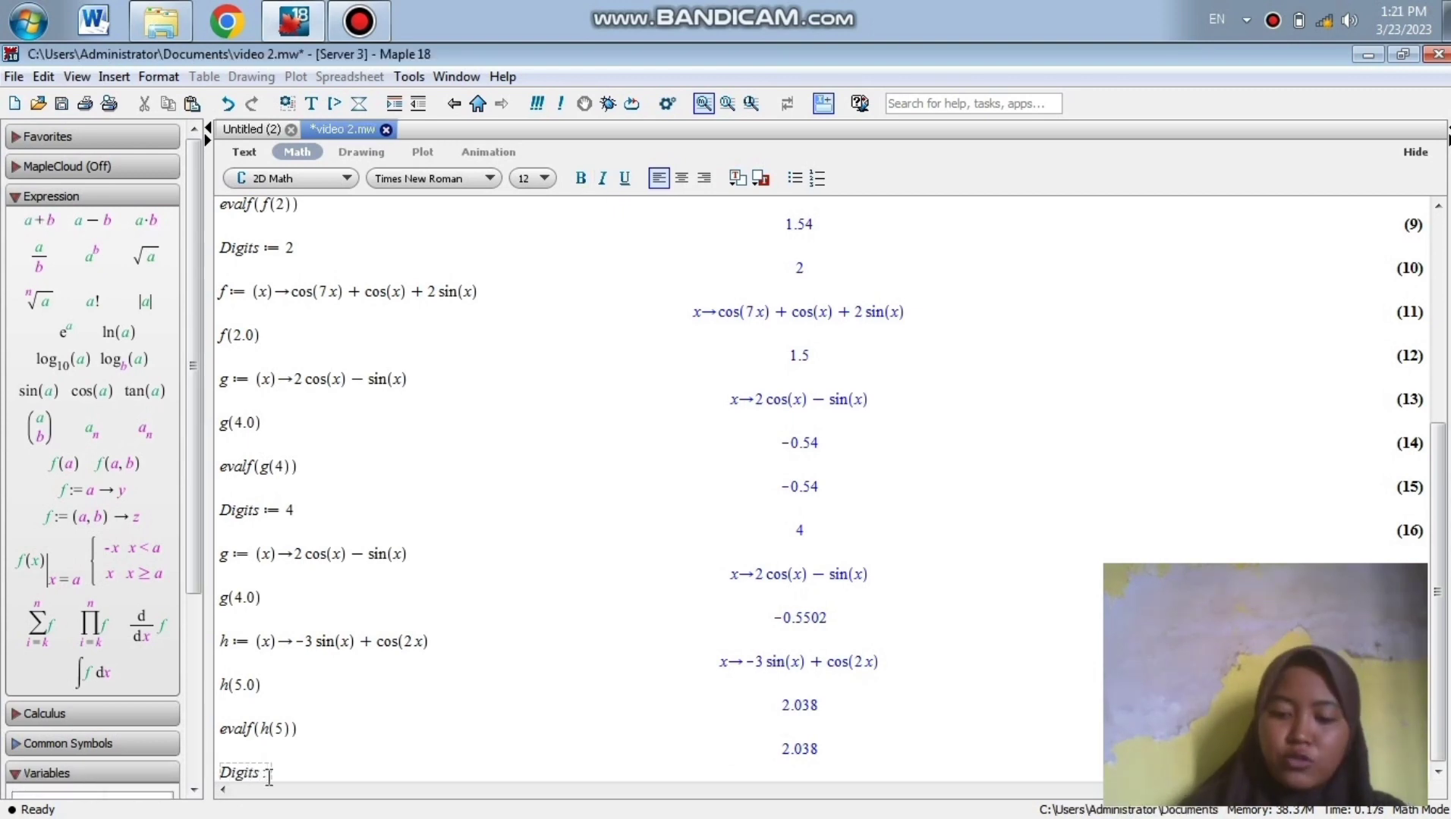
- Set the numeric precision to seven digits by evaluating Digits := 7
text(=)
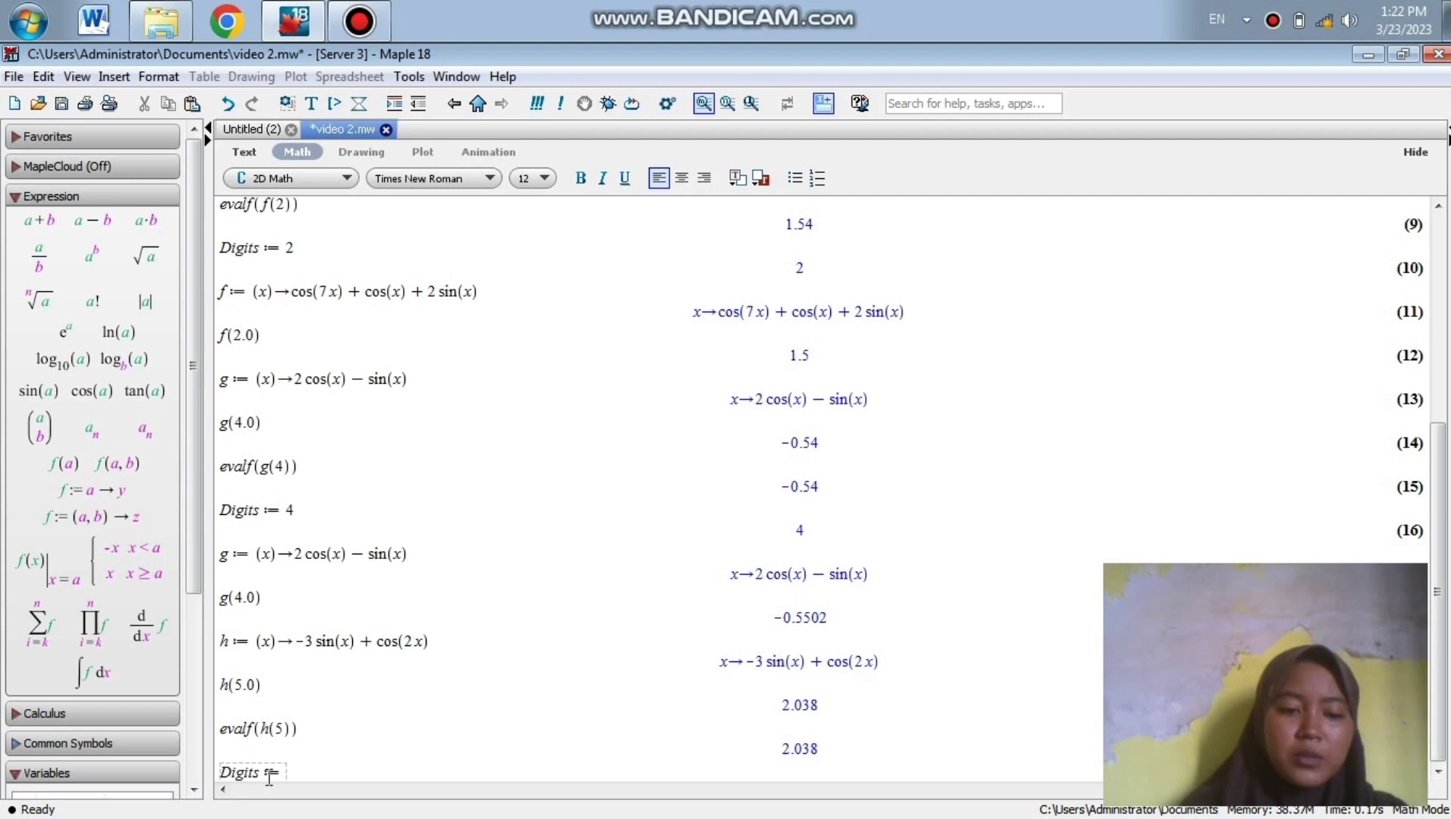
text(7)
key(Return)
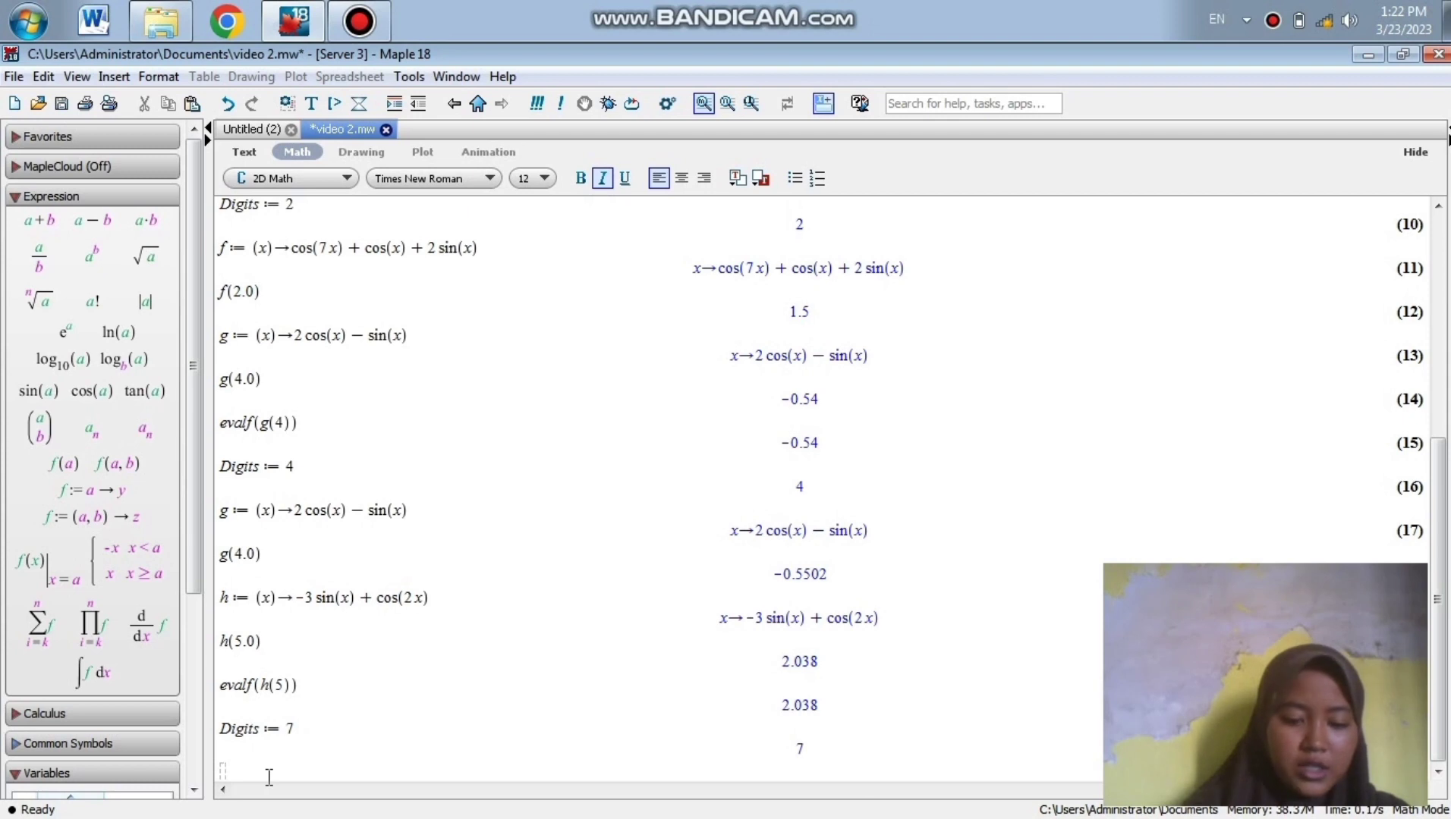
- Redefine h as the mapping (x) -> -3sin(x) + cos(2x) on the line below the seven-digit precision setting and evaluate it
text(h)
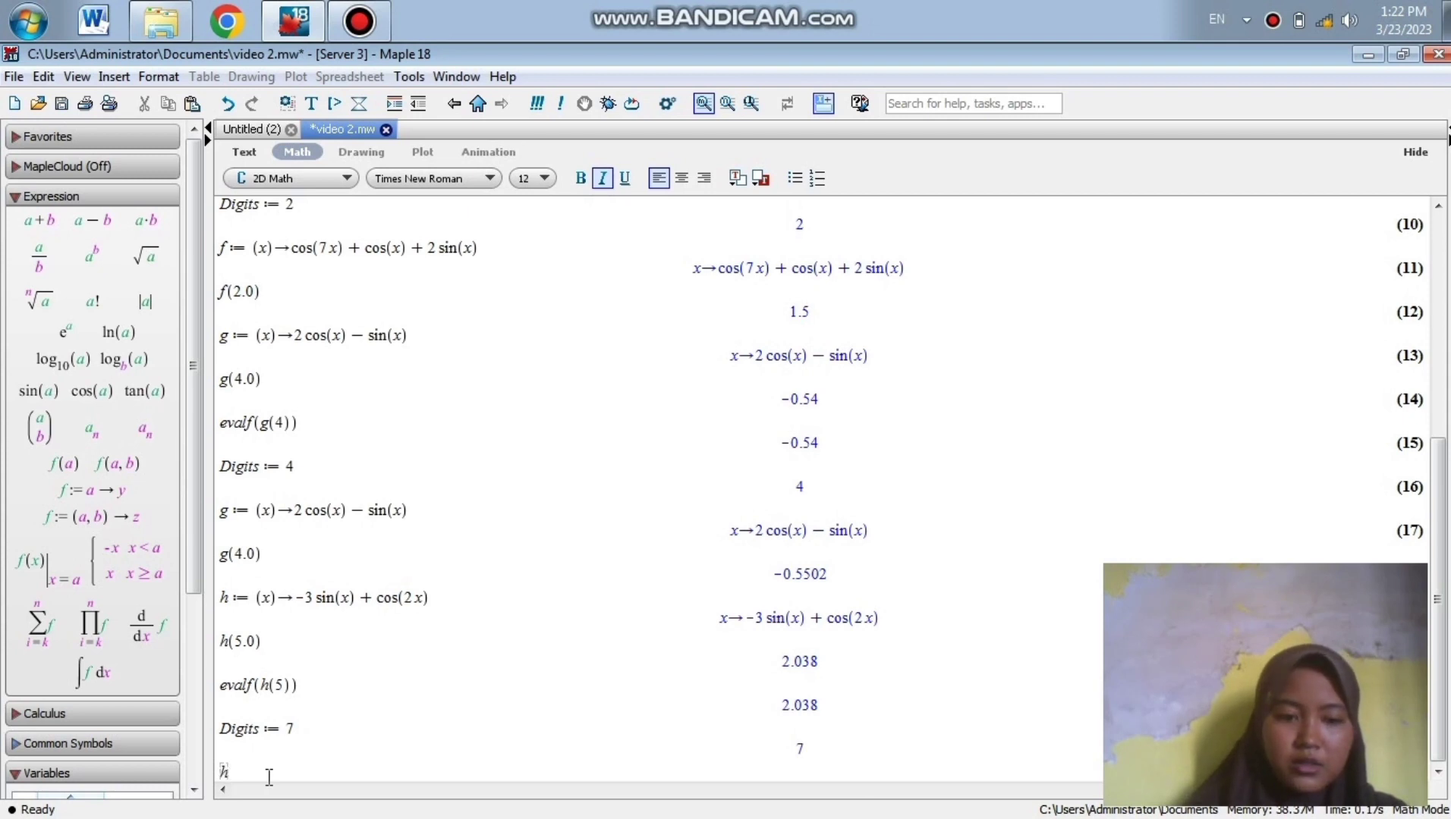
text(:=)
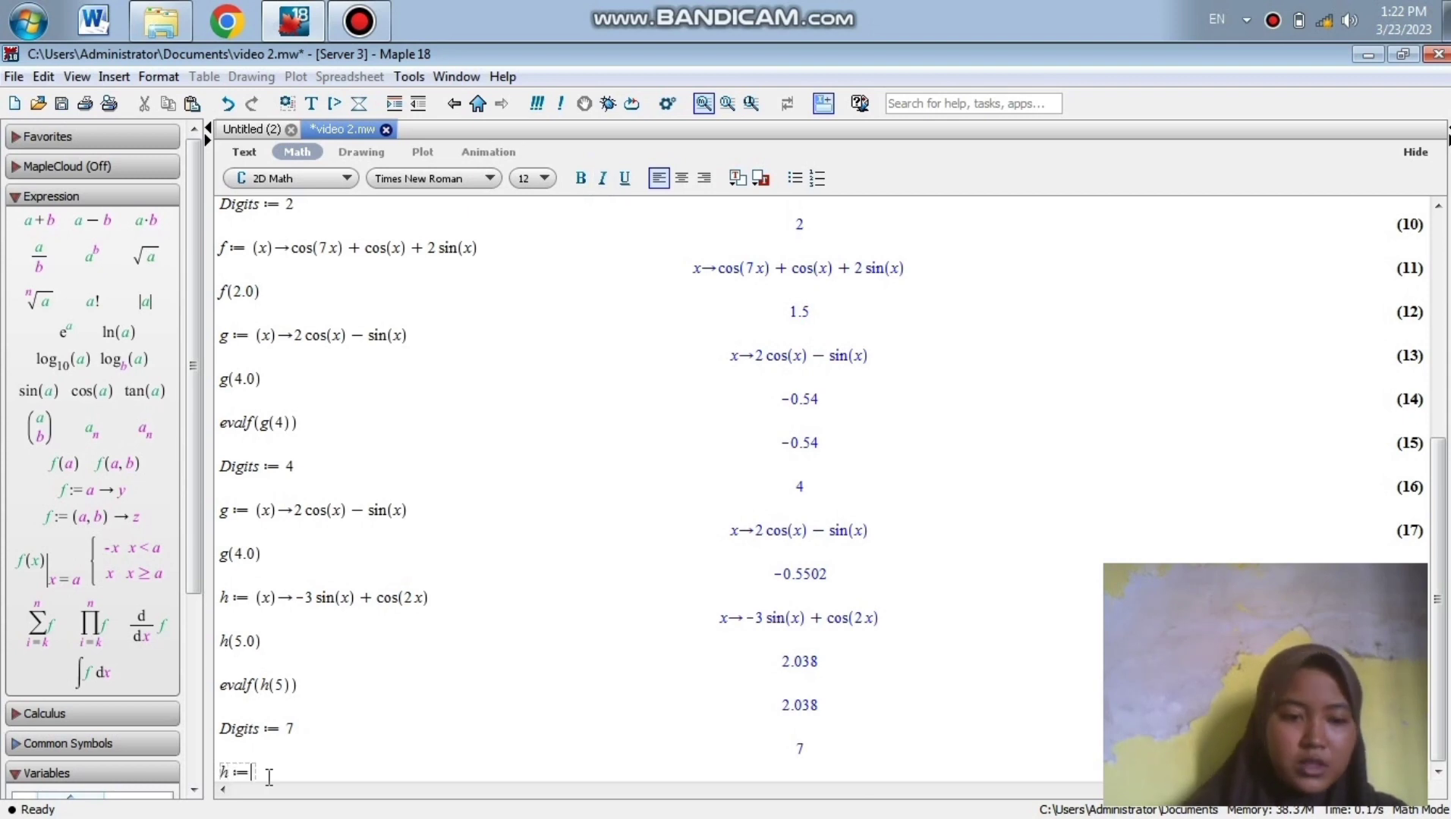
text((x)
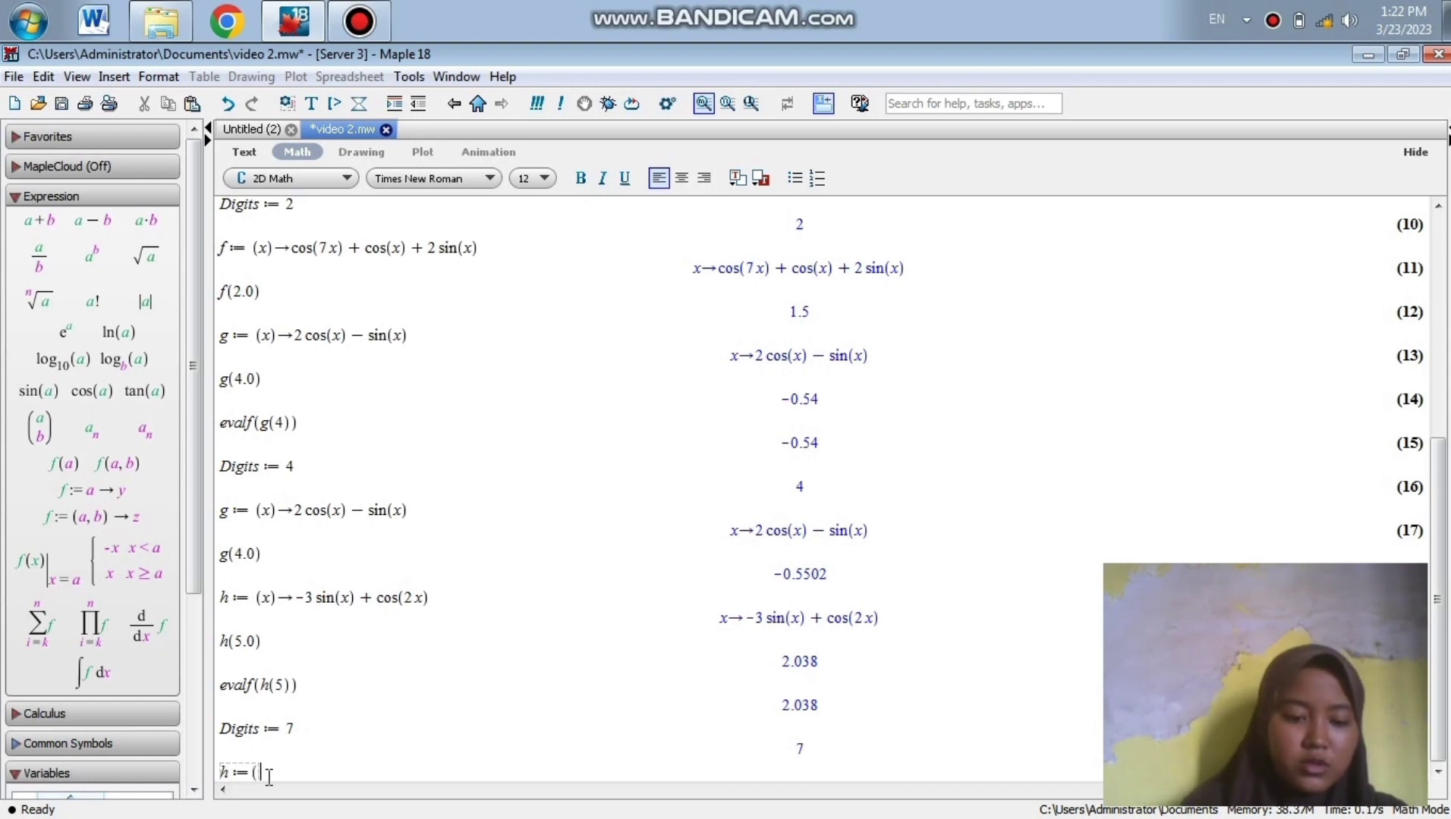
text())
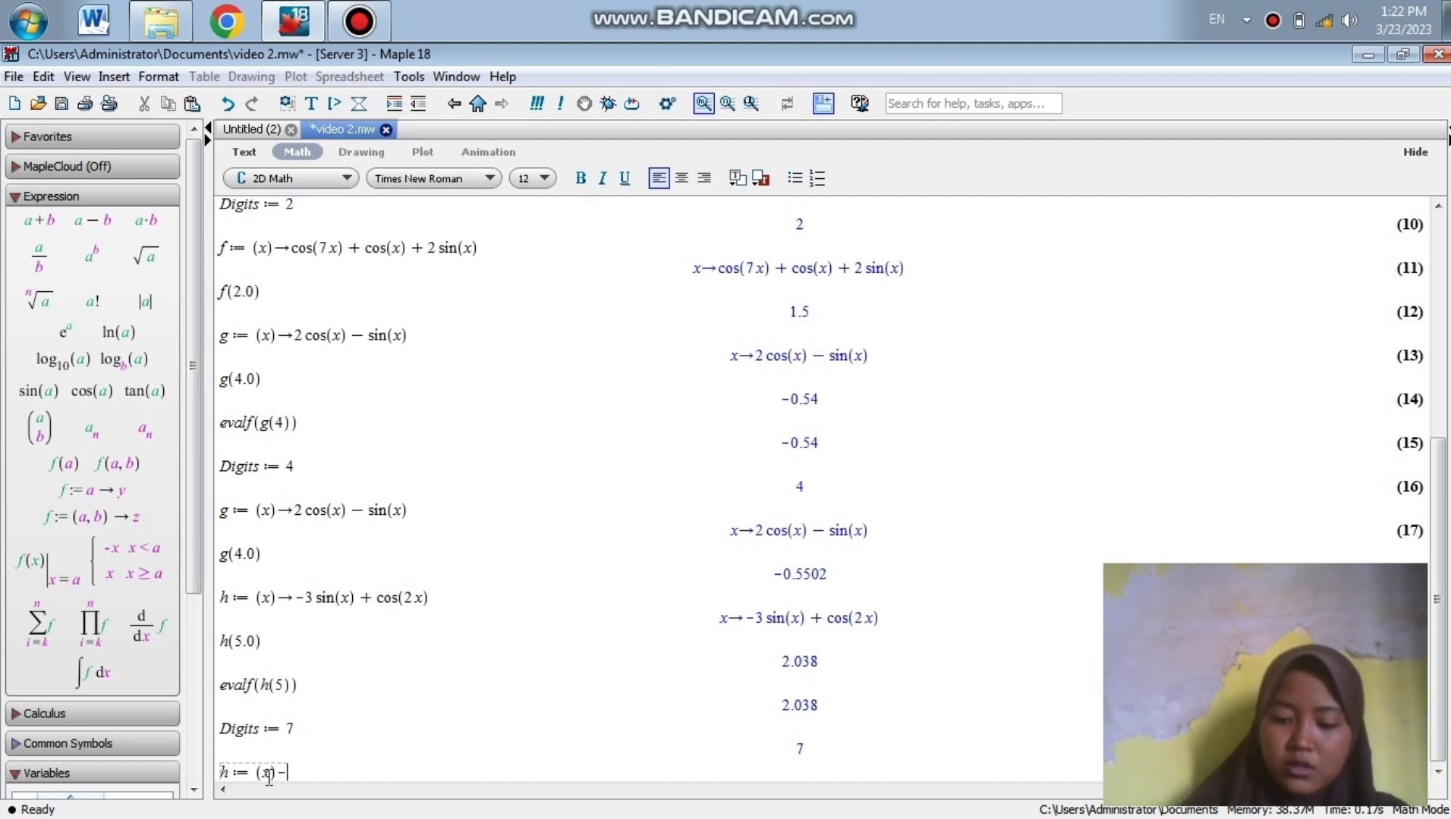
text(->)
text(-3)
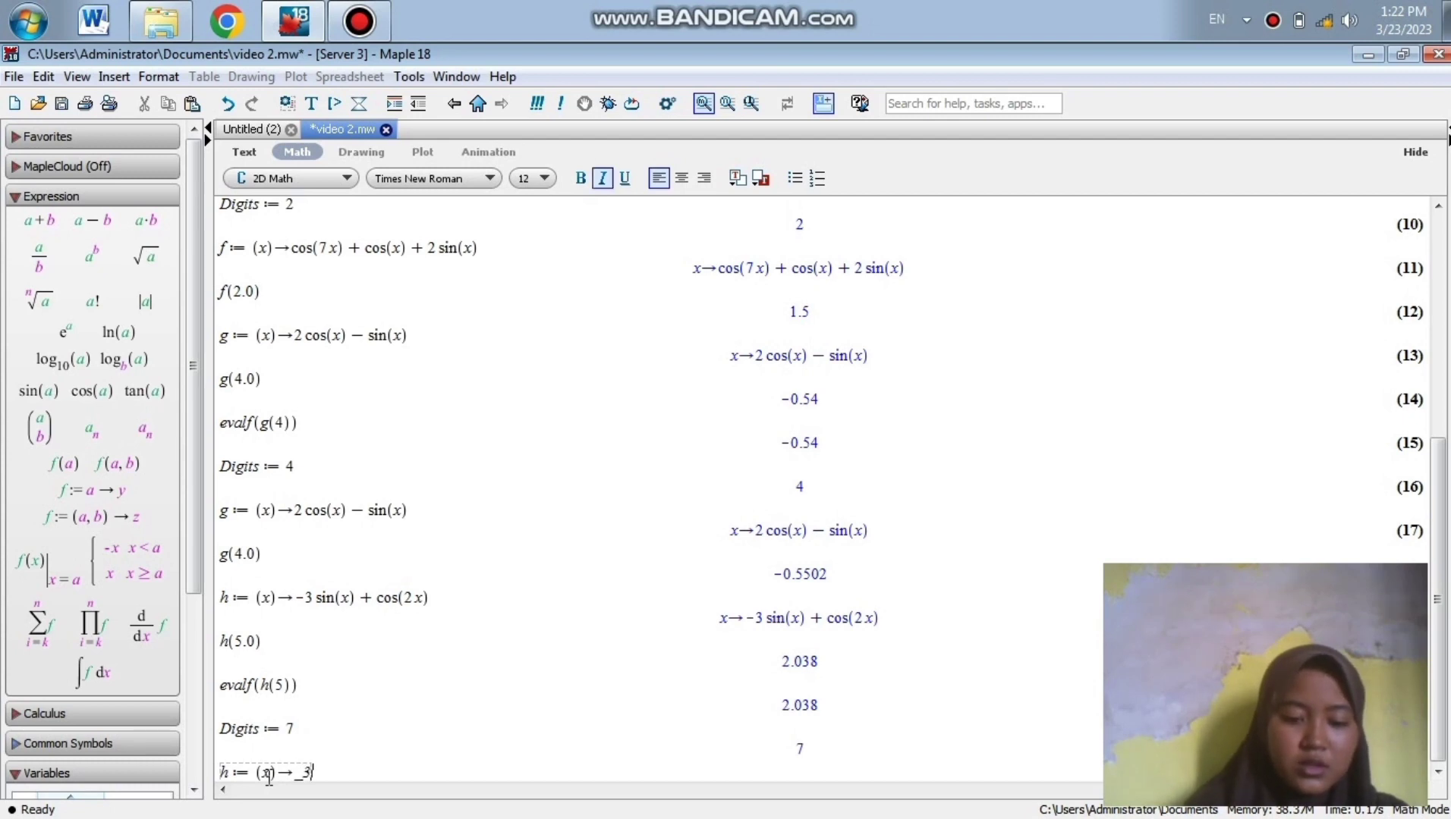
text(sin)
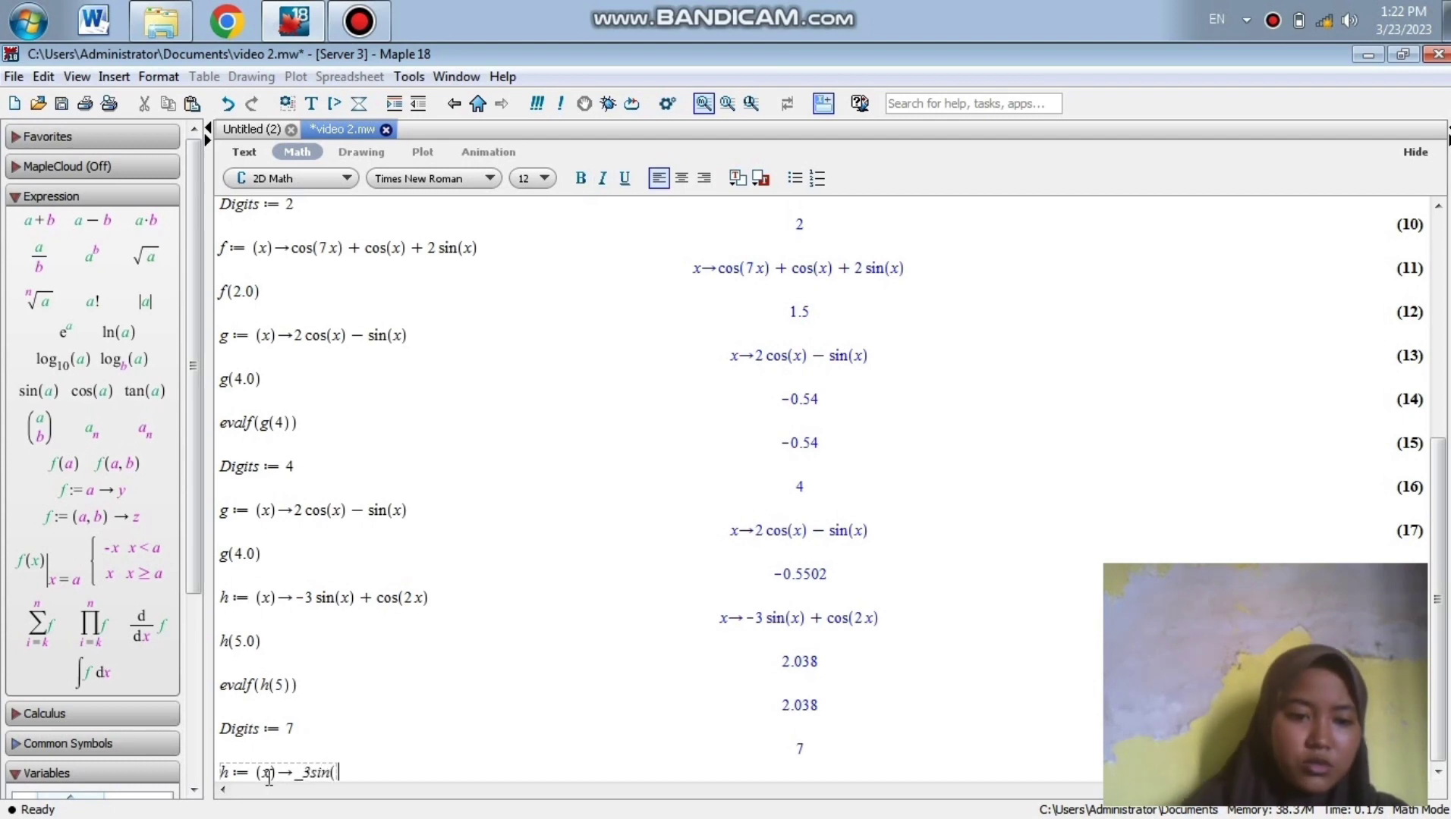
text(()
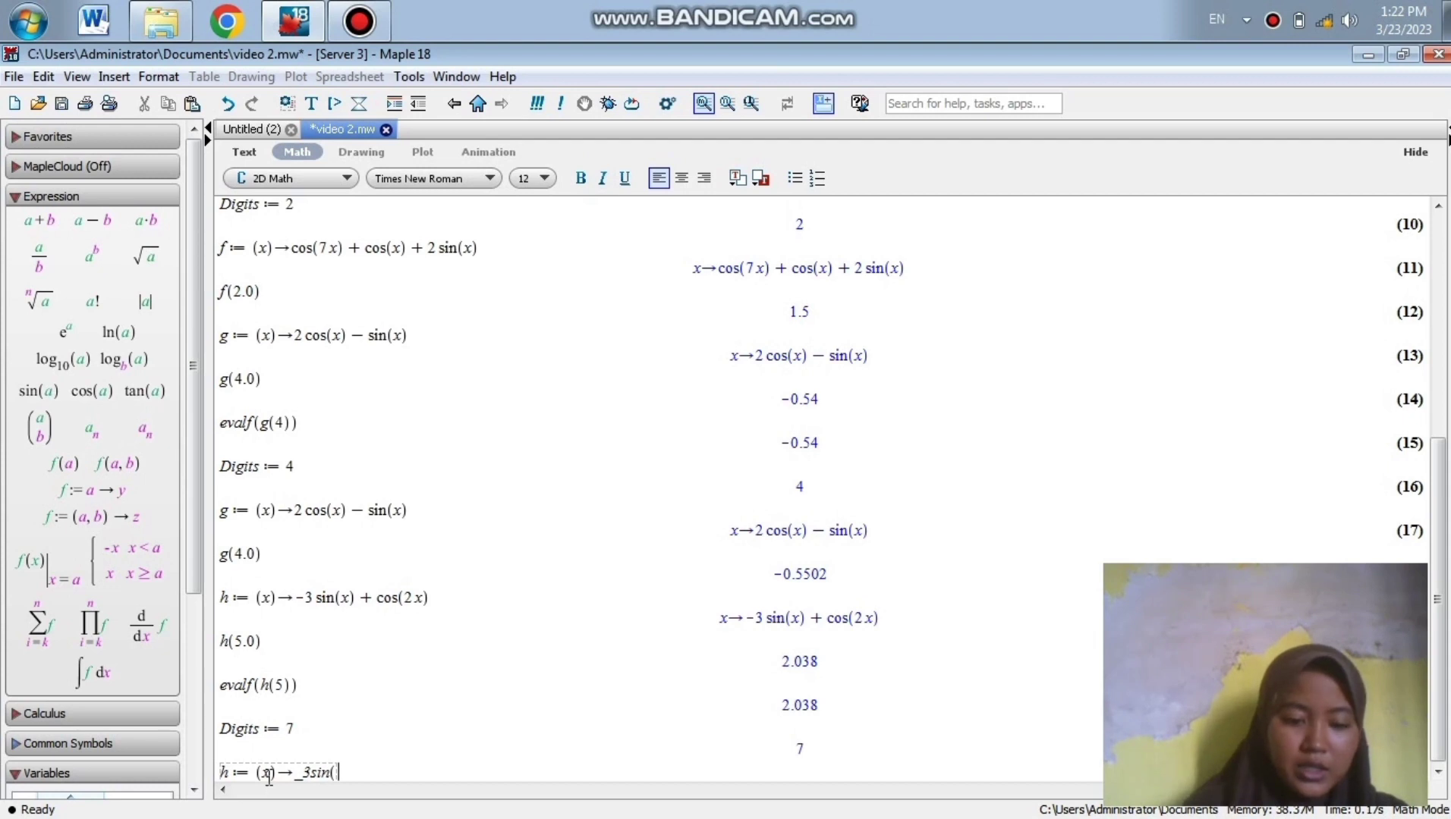
text(x_)
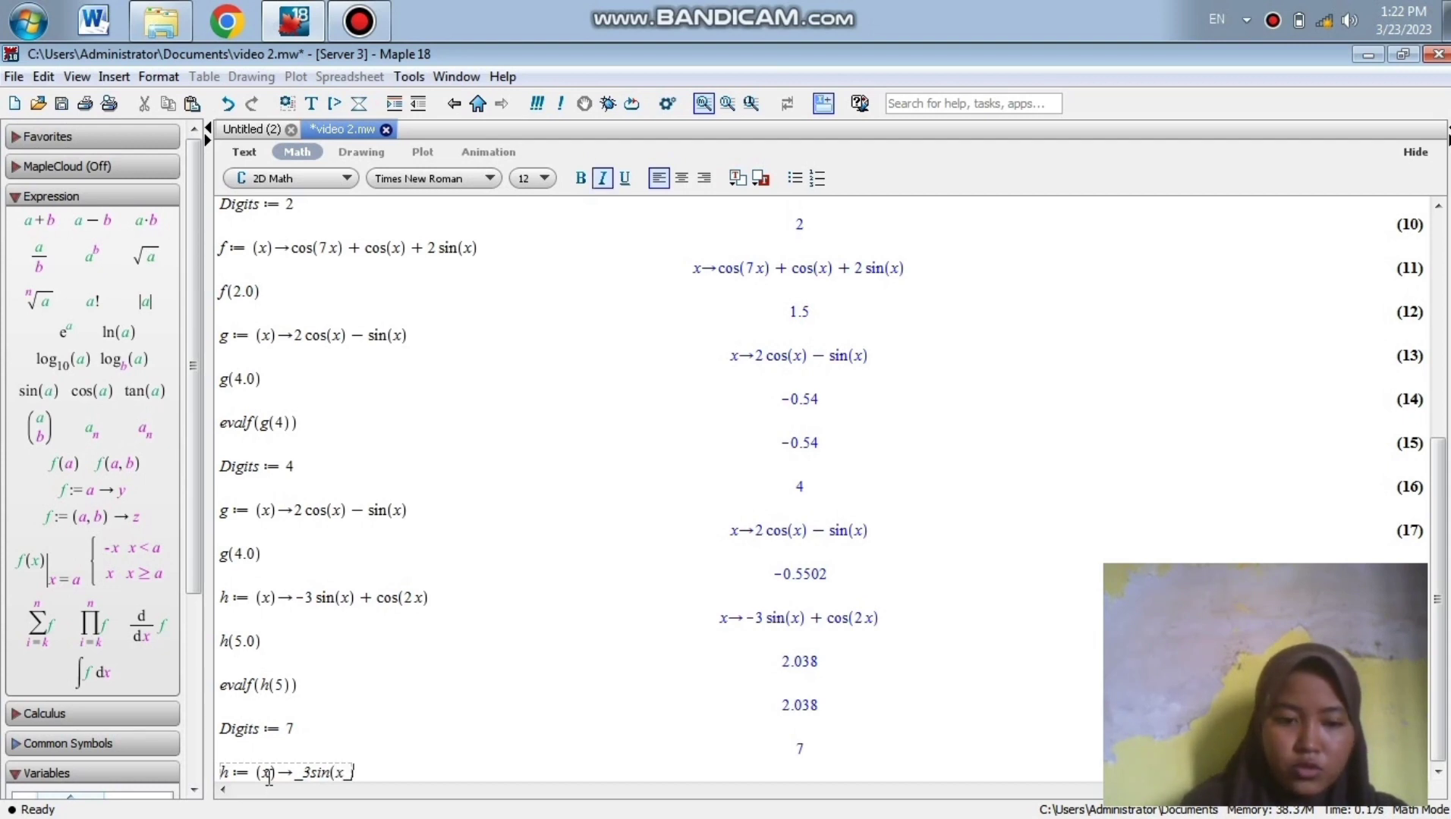
key(BackSpace)
text())
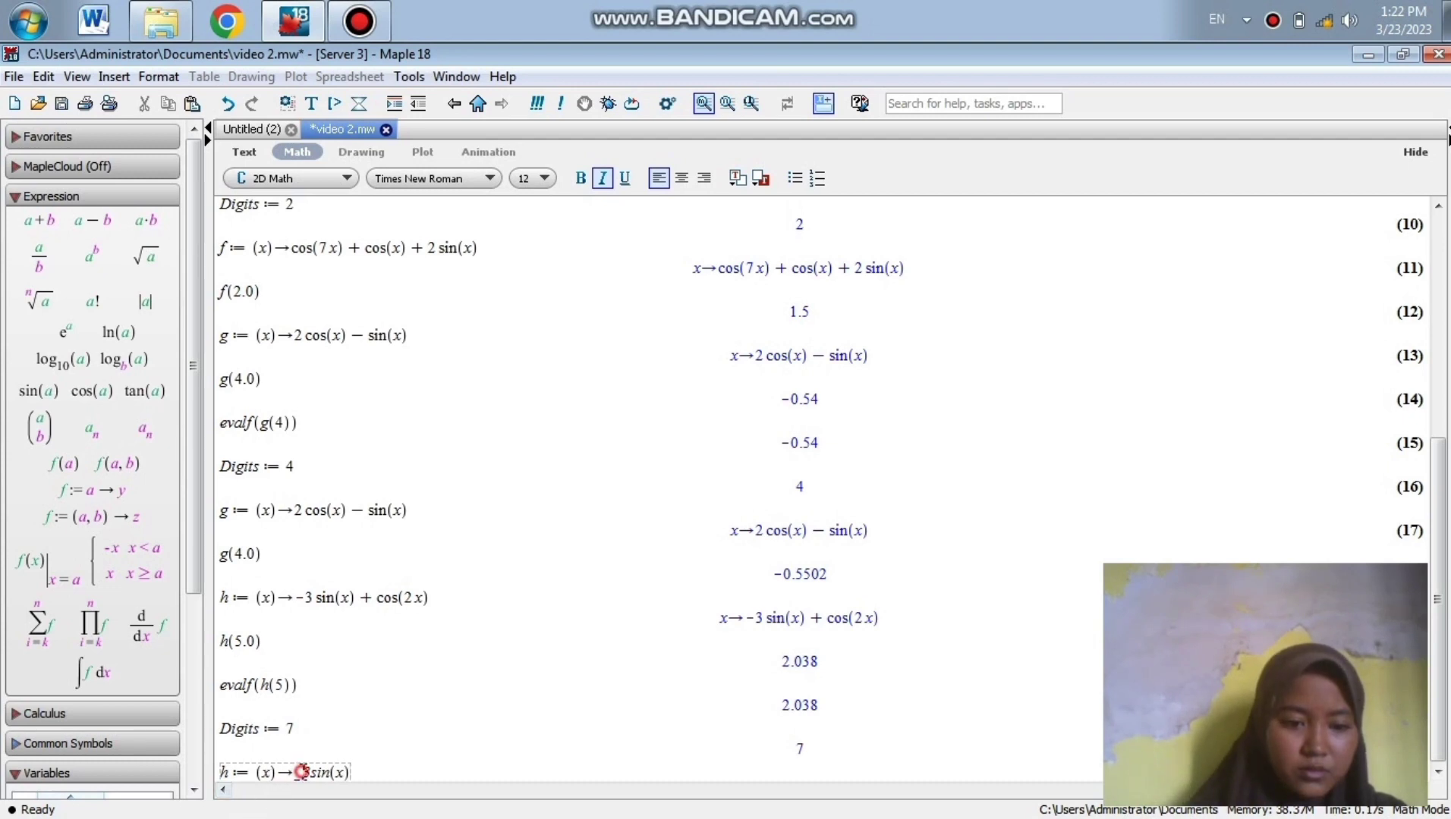
click(304, 773)
key(BackSpace)
text(-3)
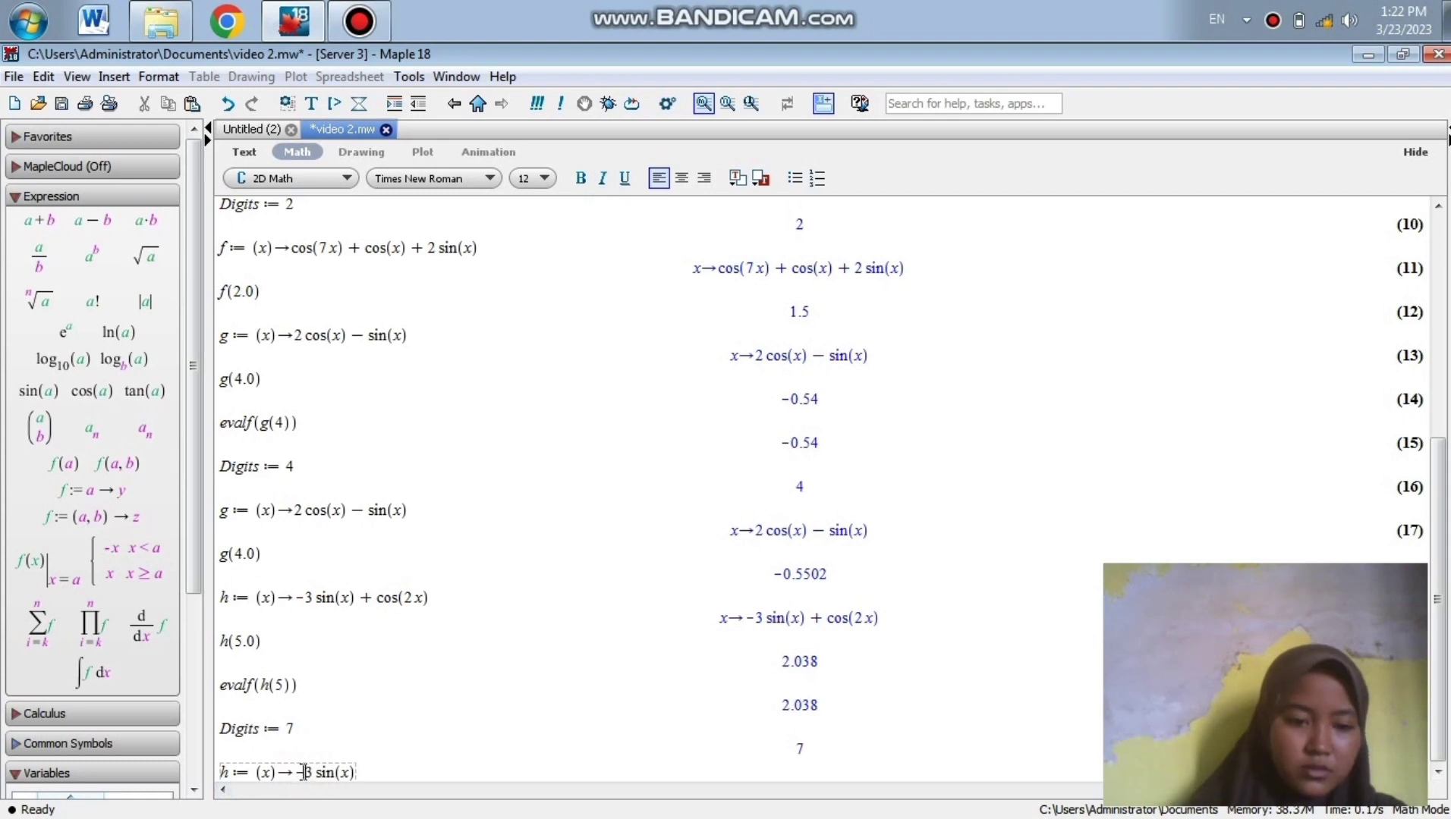
click(359, 773)
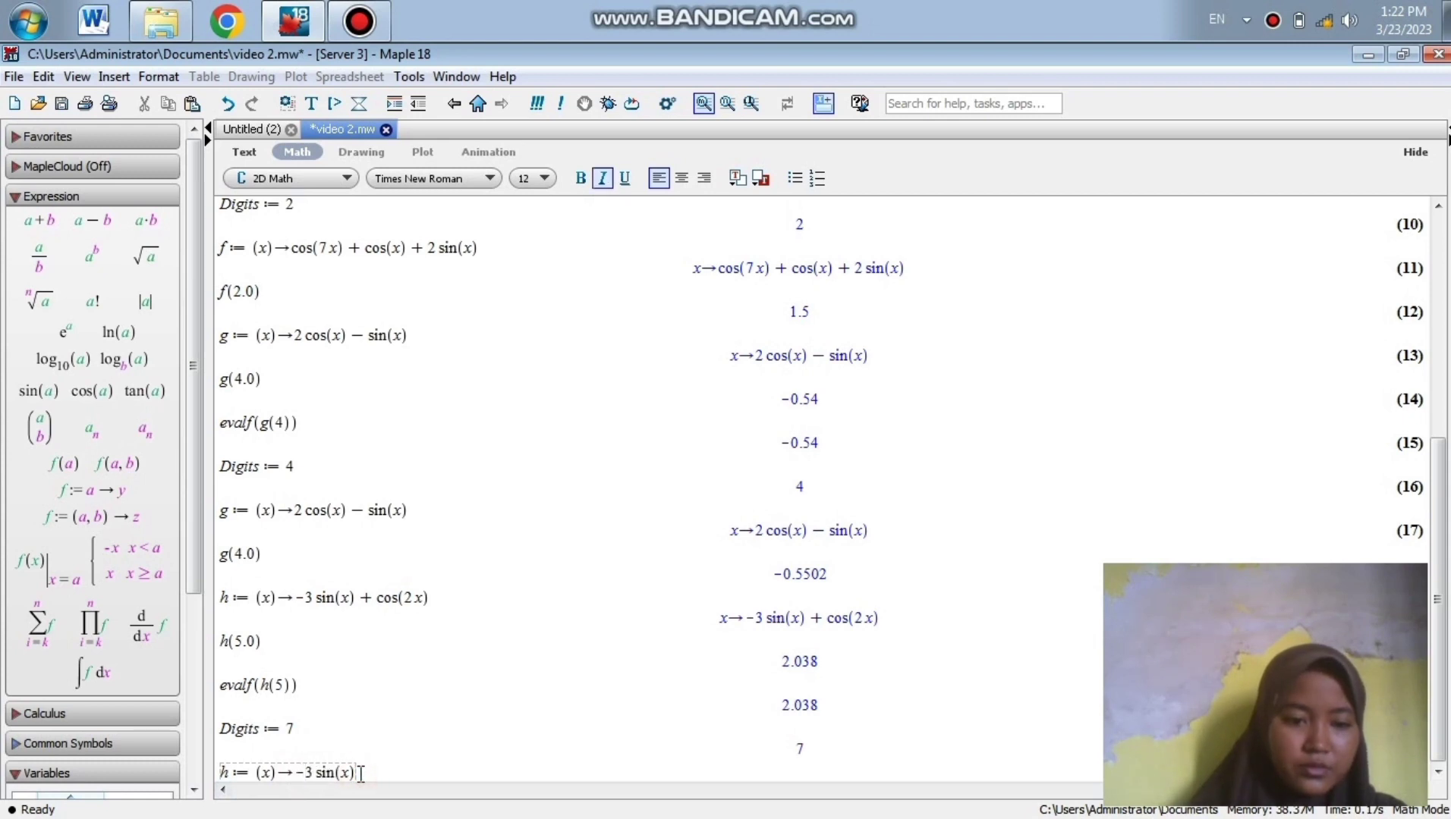
text(+ )
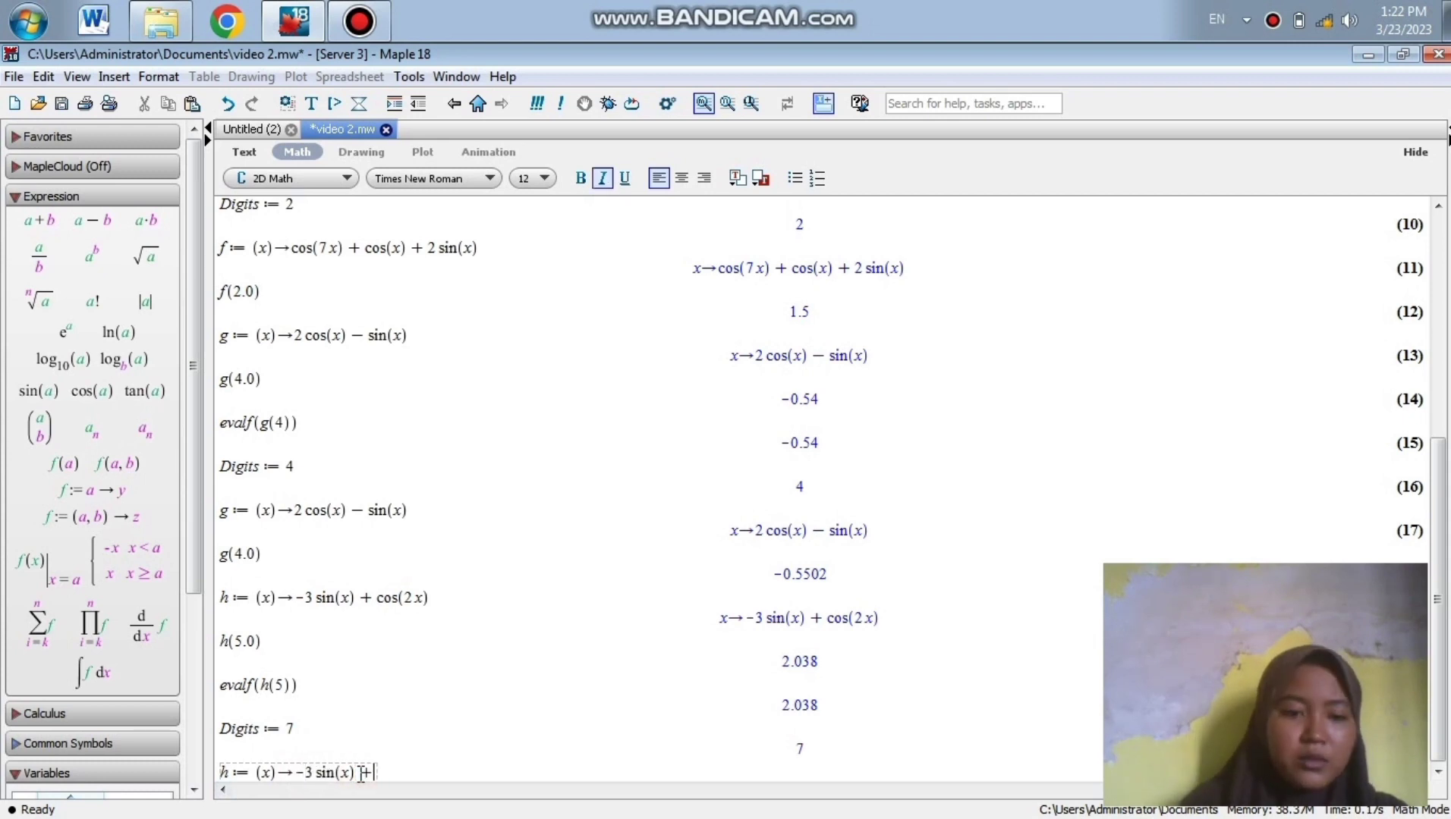
text(cos)
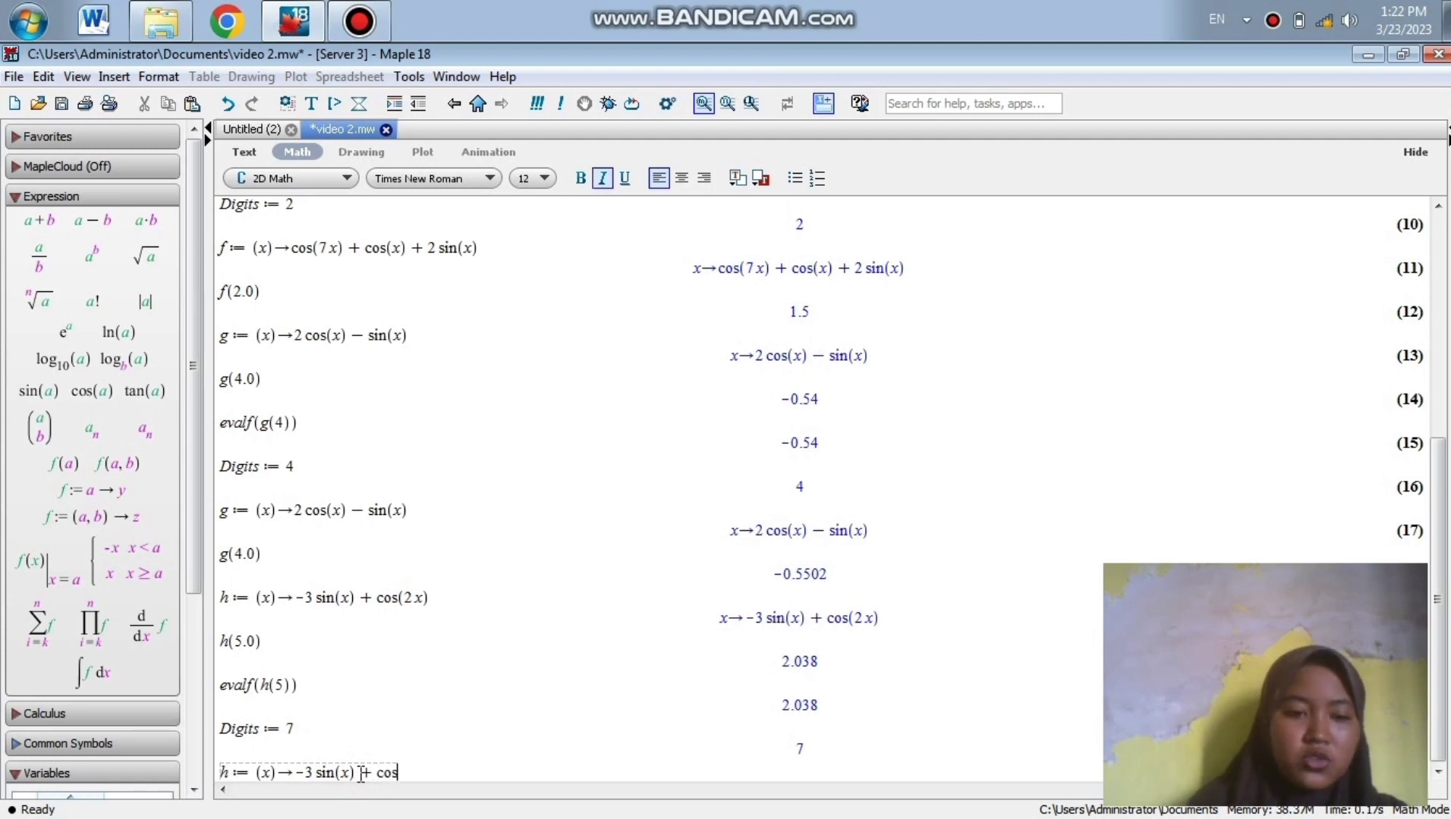
text(()
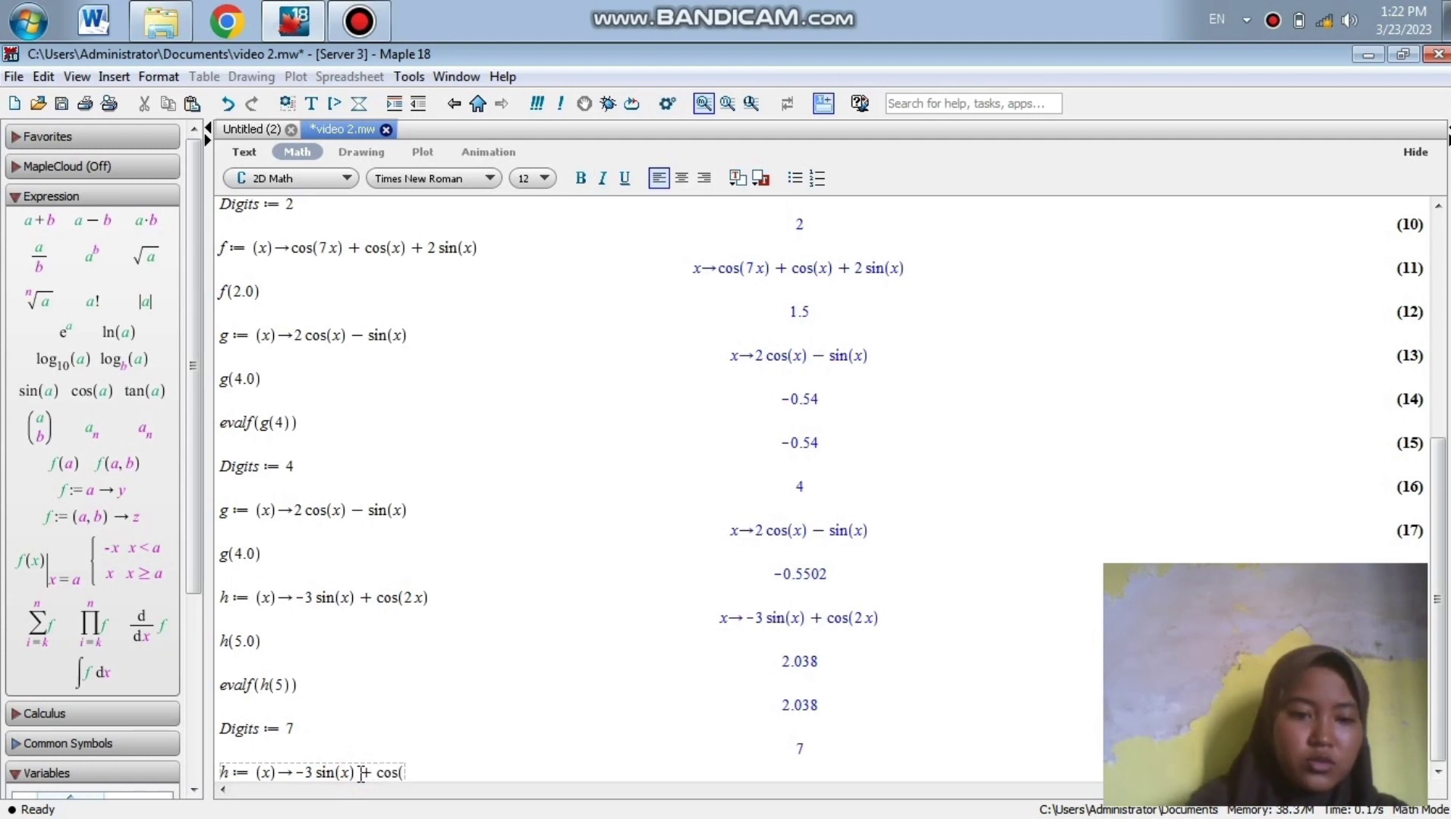
text(2 x))
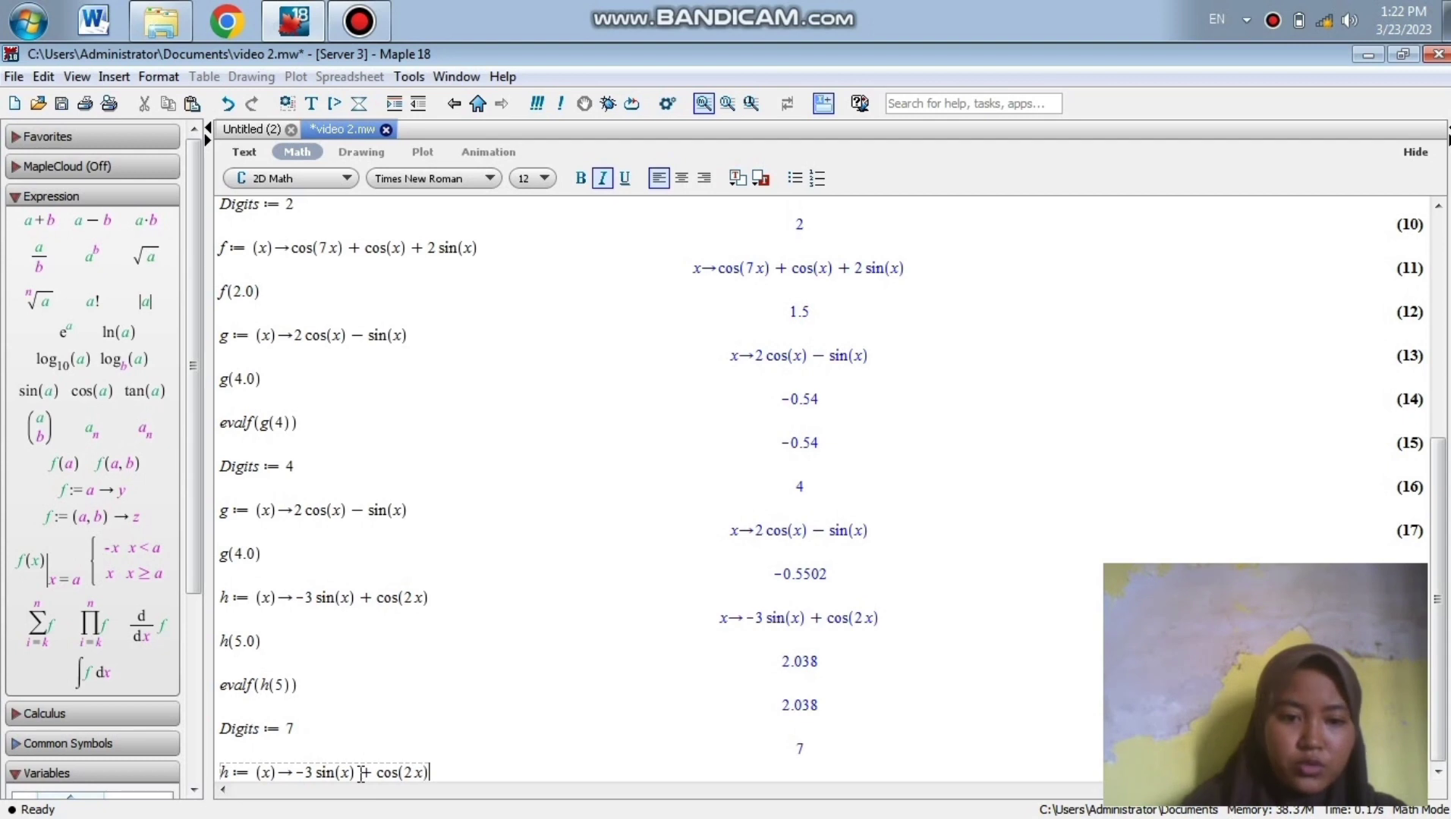
key(Return)
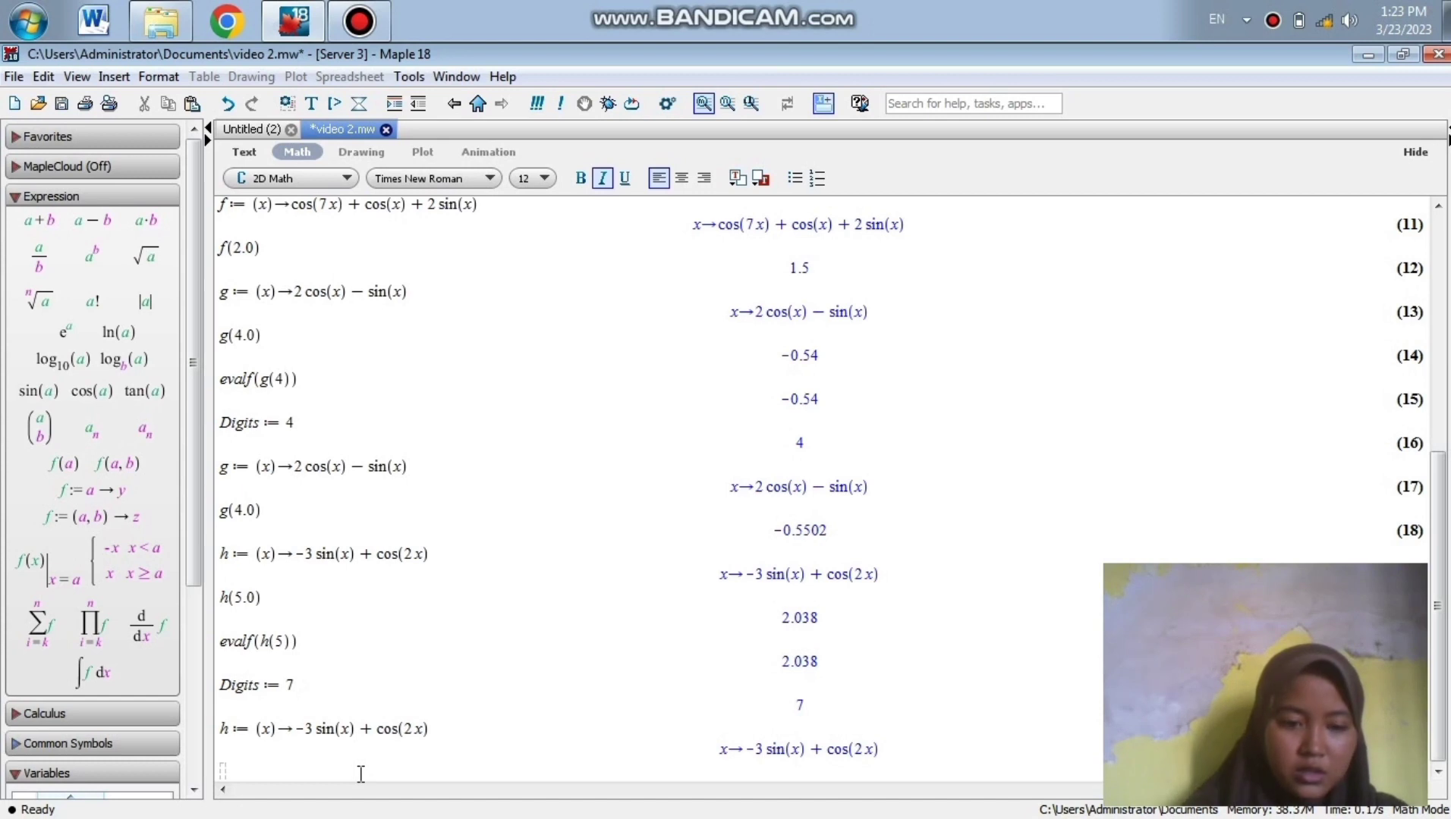
- Evaluate the function h at 5.0 with seven-digit precision by entering h(5.0)
text(h)
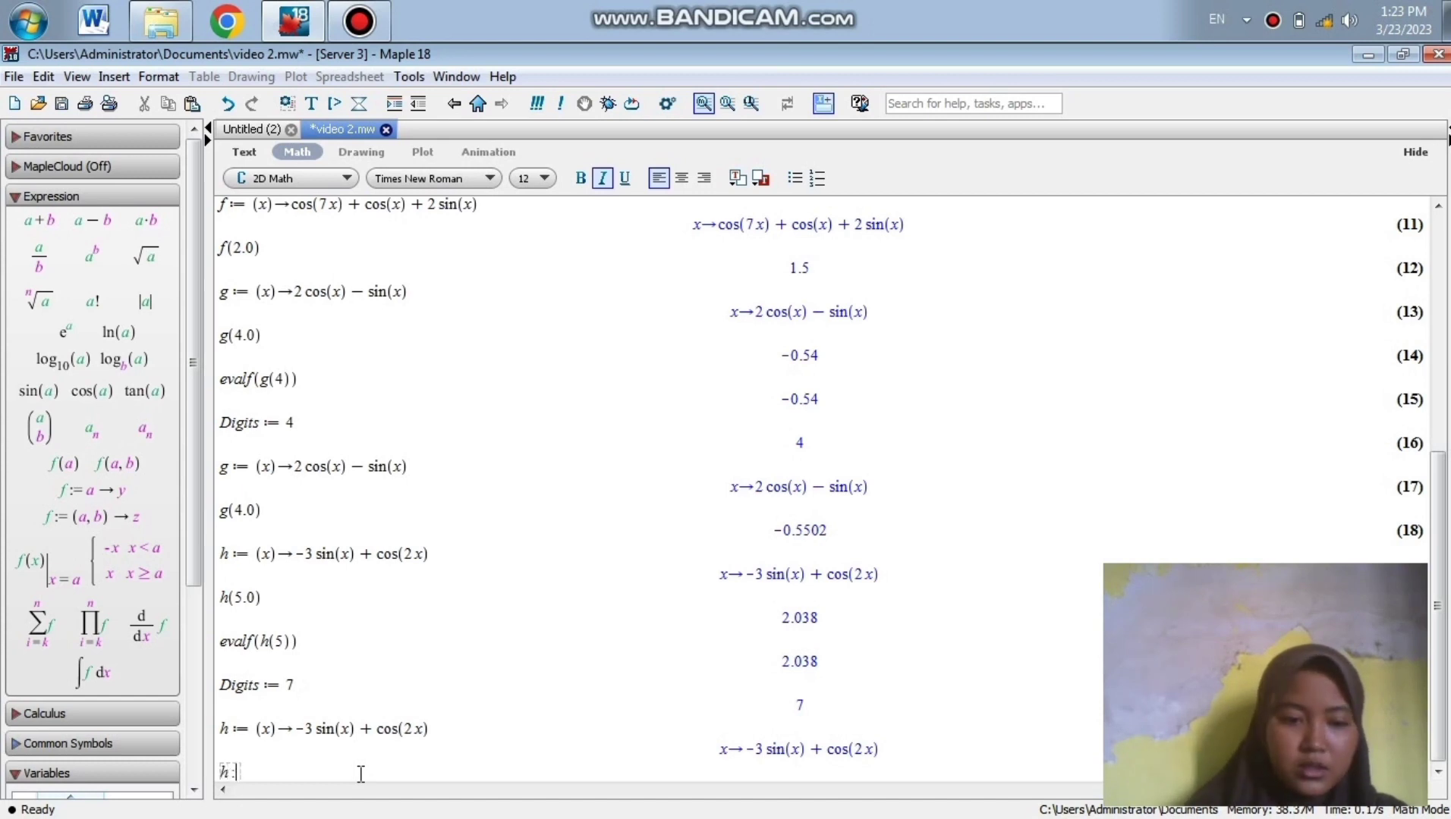
text(:=)
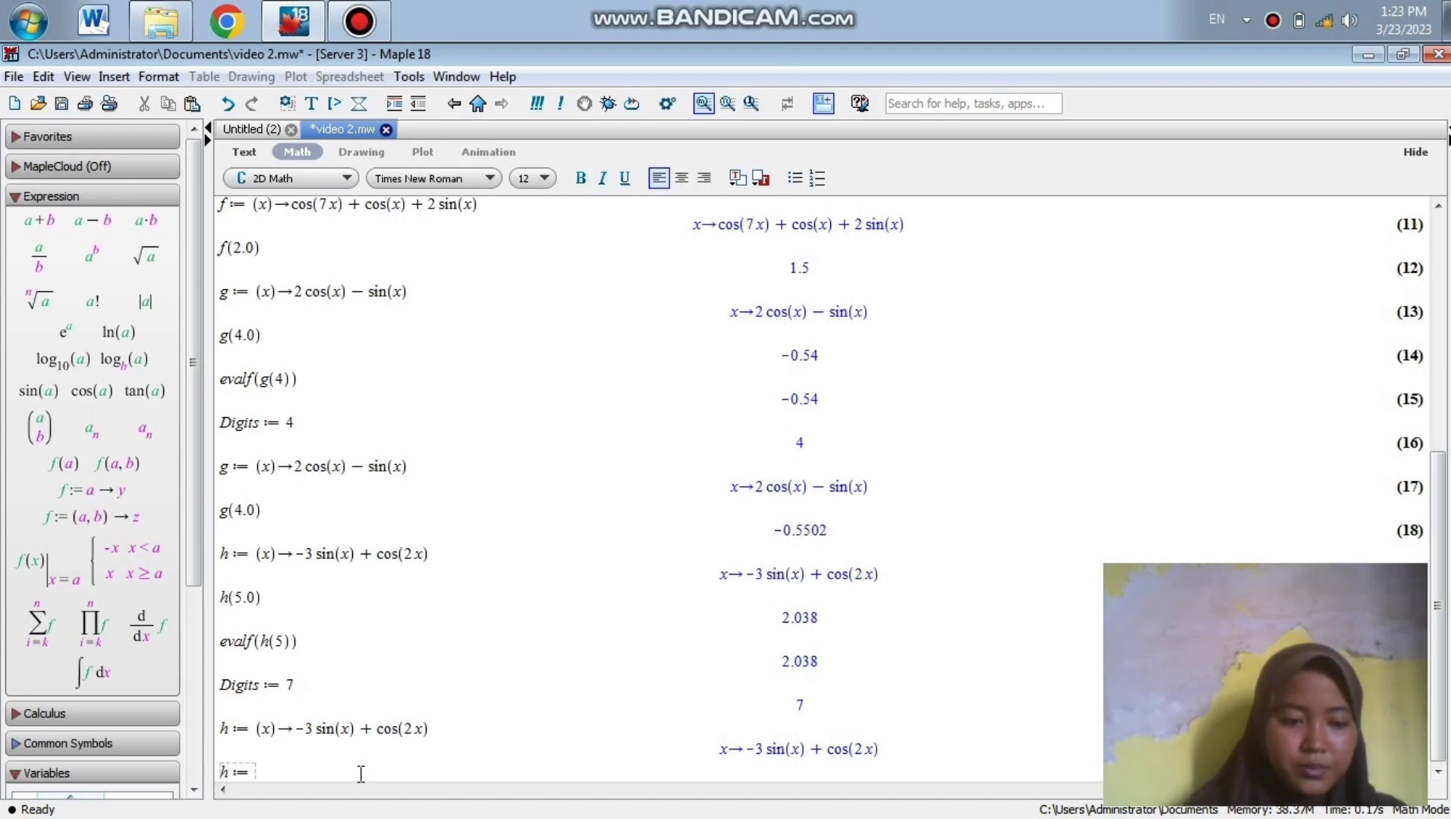
key(BackSpace)
key(BackSpace)
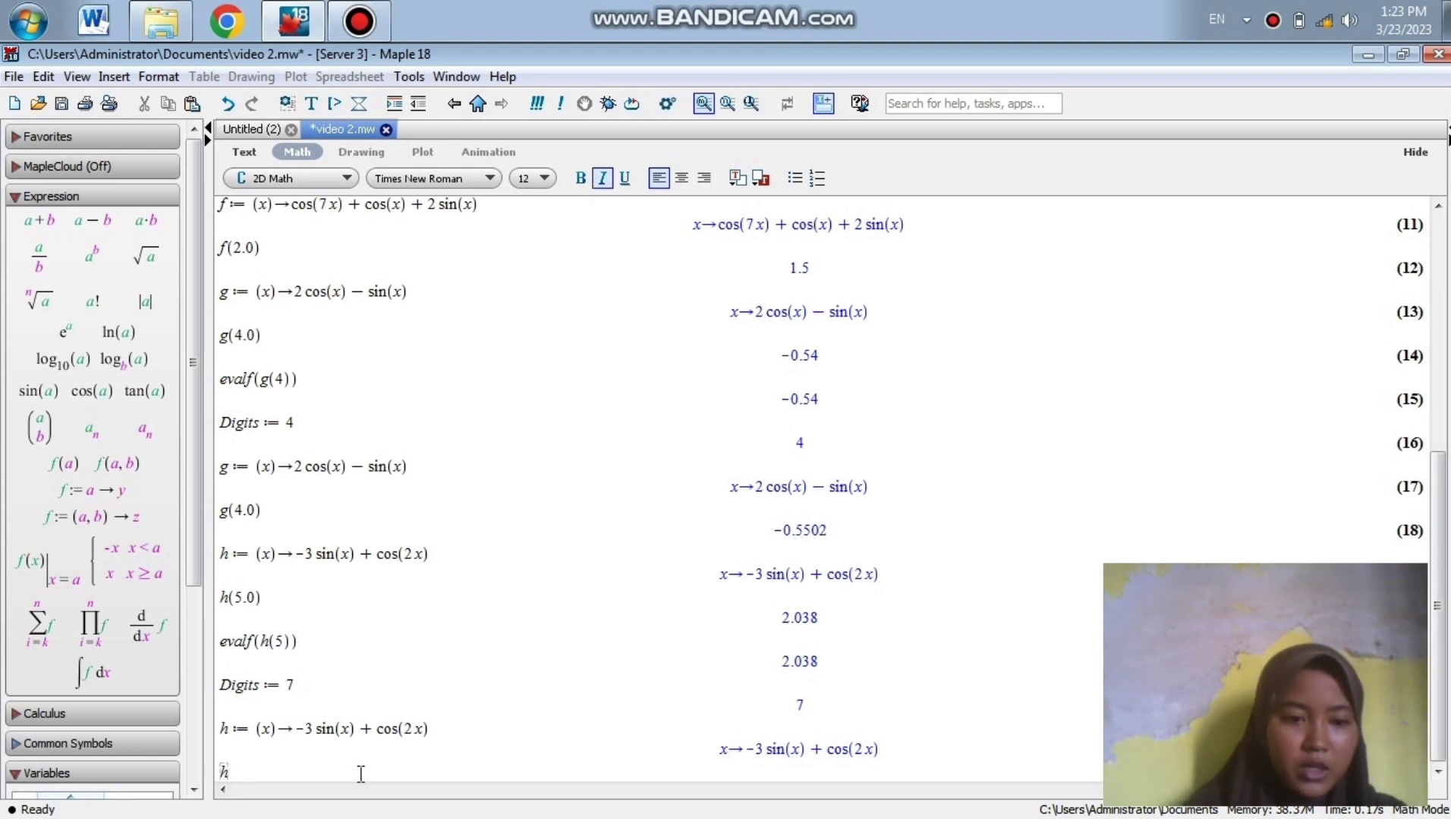
text((5.0)
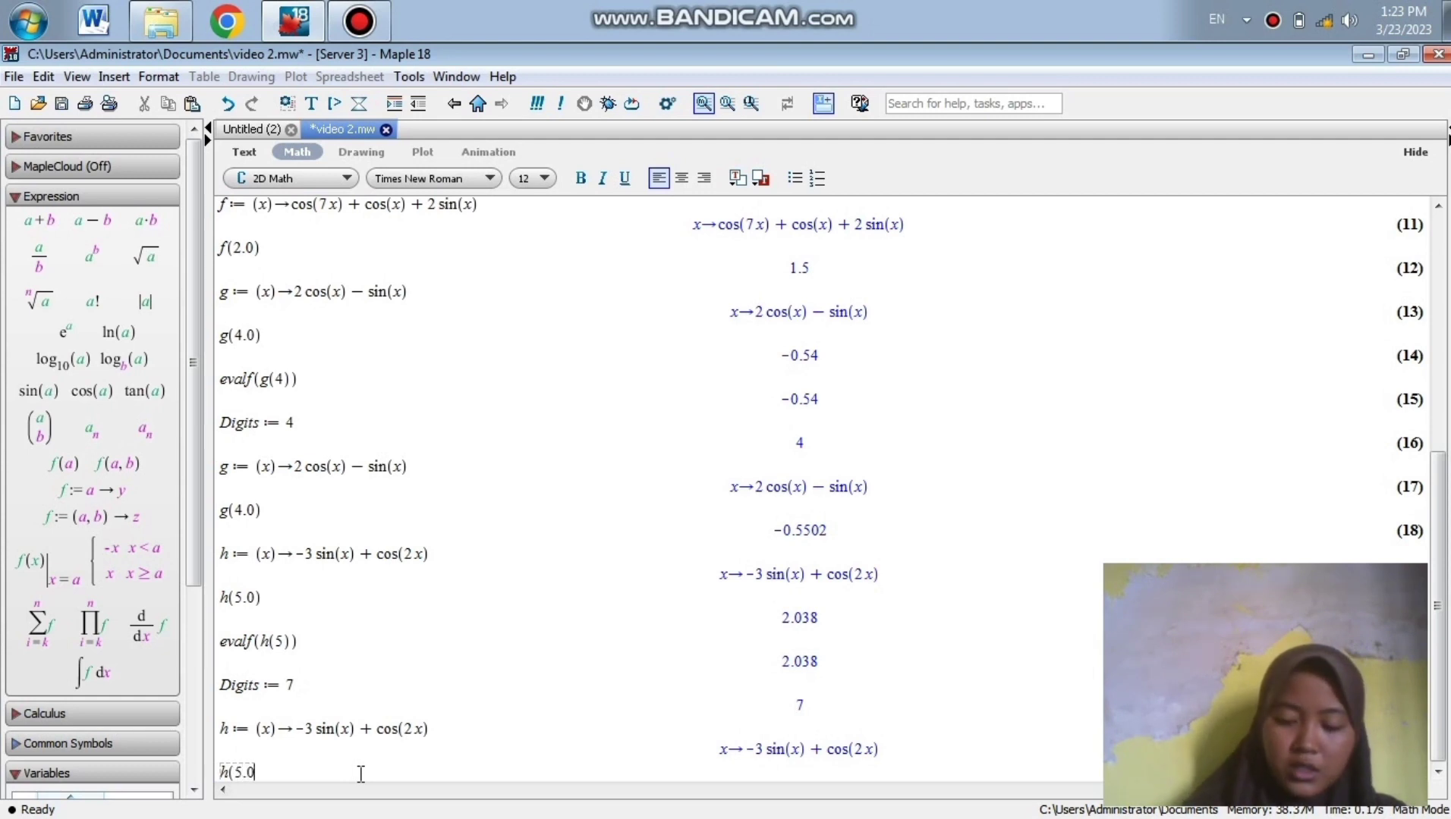
text())
key(Return)
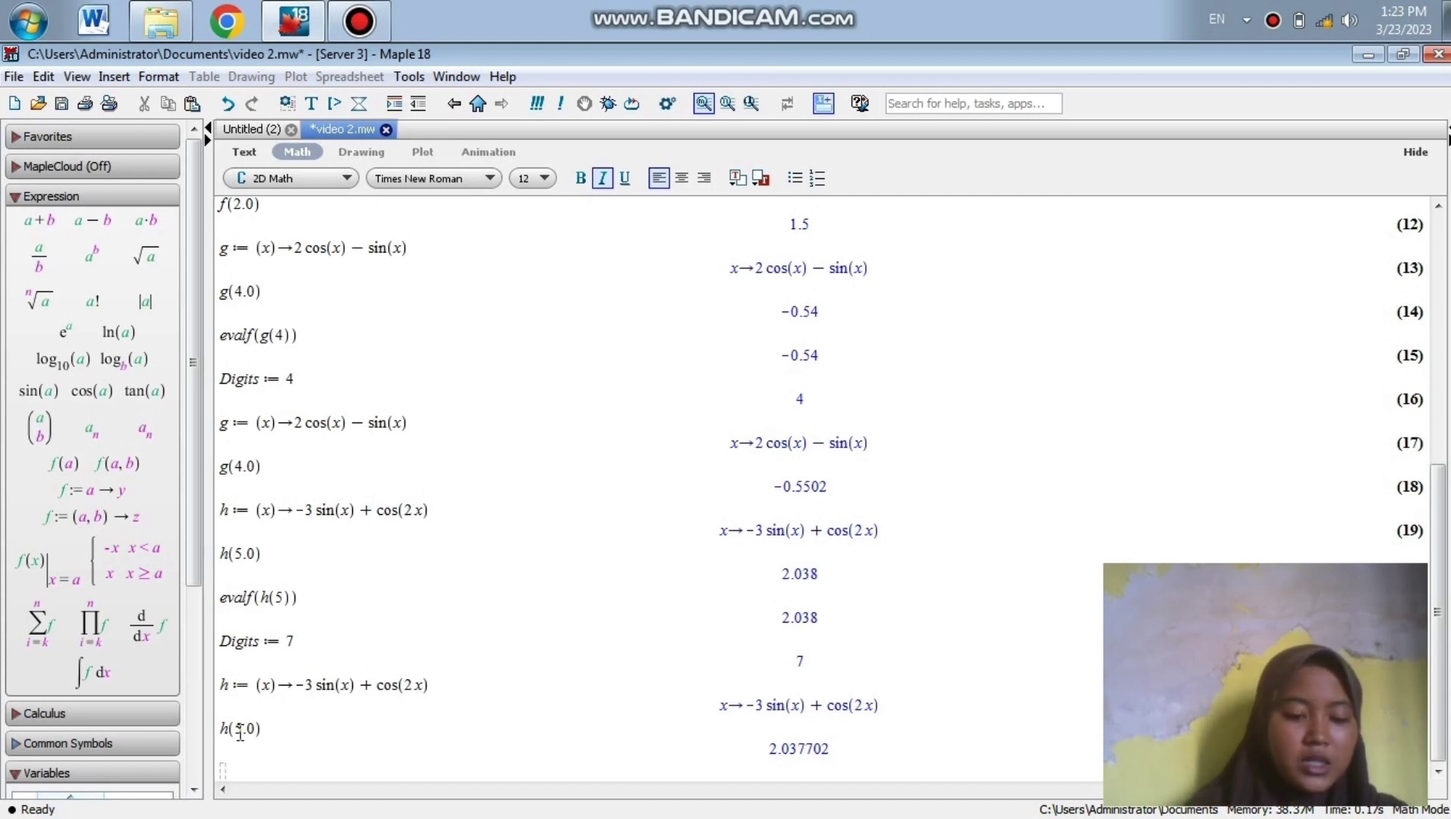
- Define f as the mapping (x) -> cos(x) + sin(x) on the next worksheet line and evaluate it
text(f)
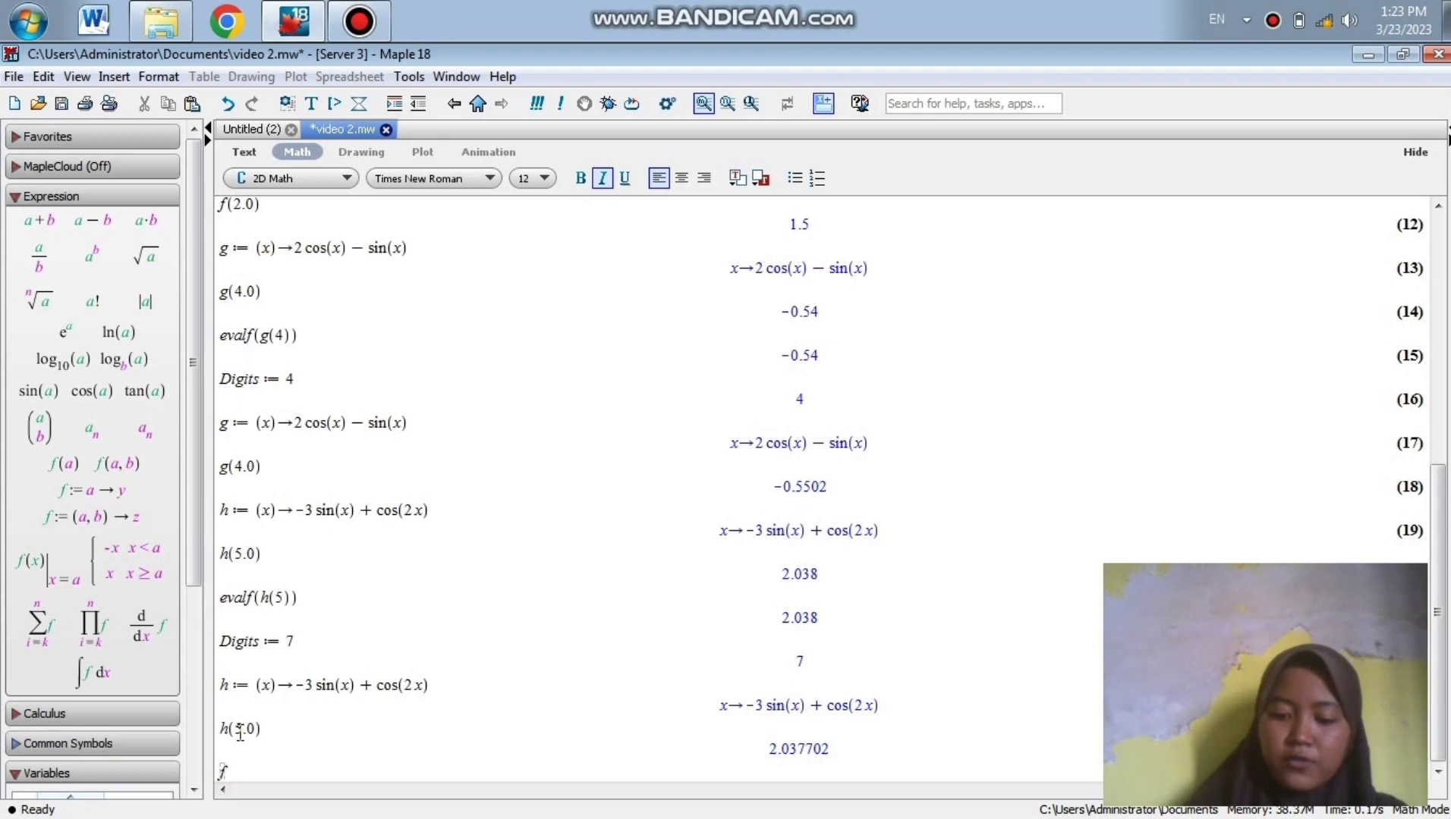
text(:=)
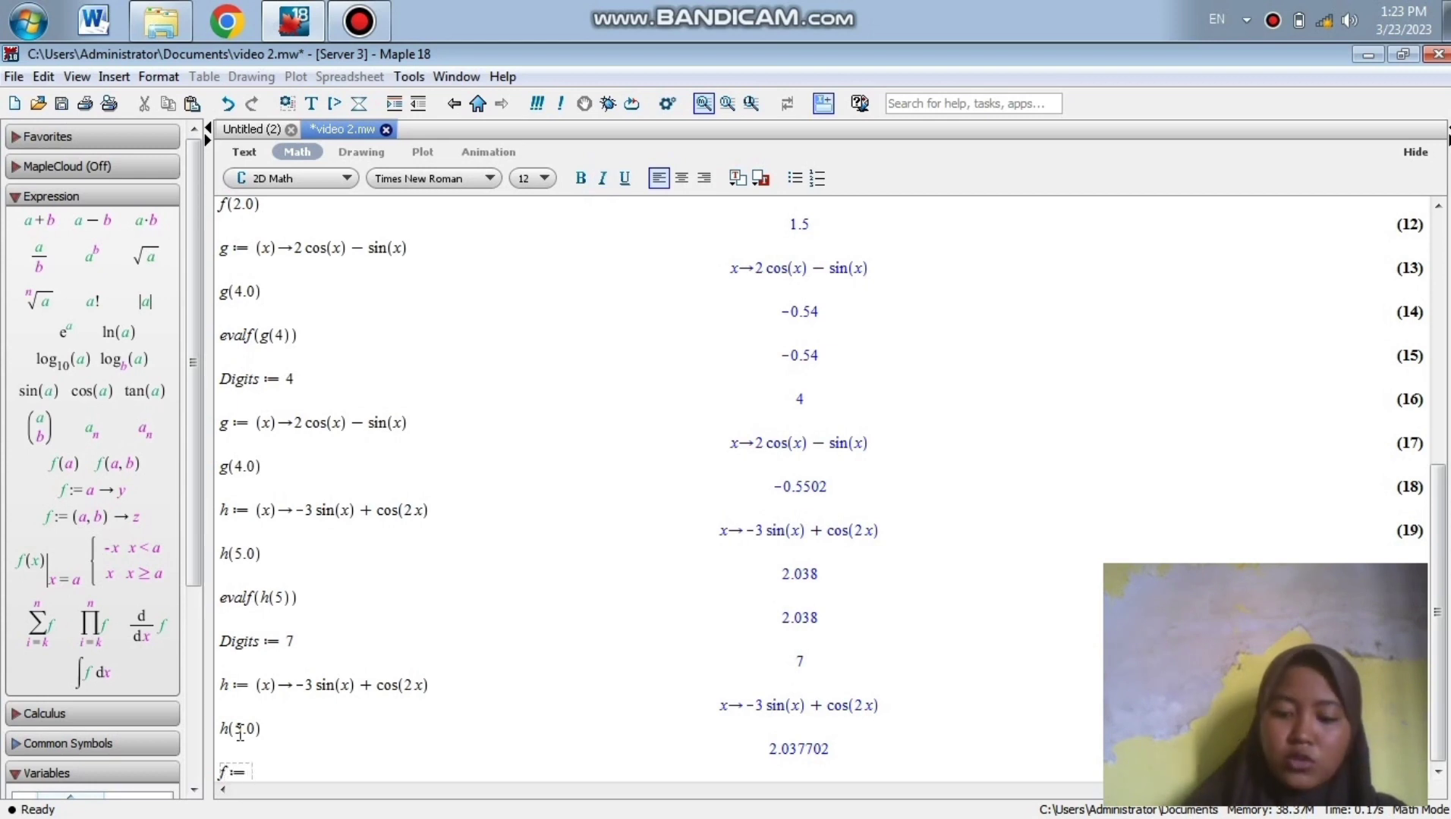
text((x))
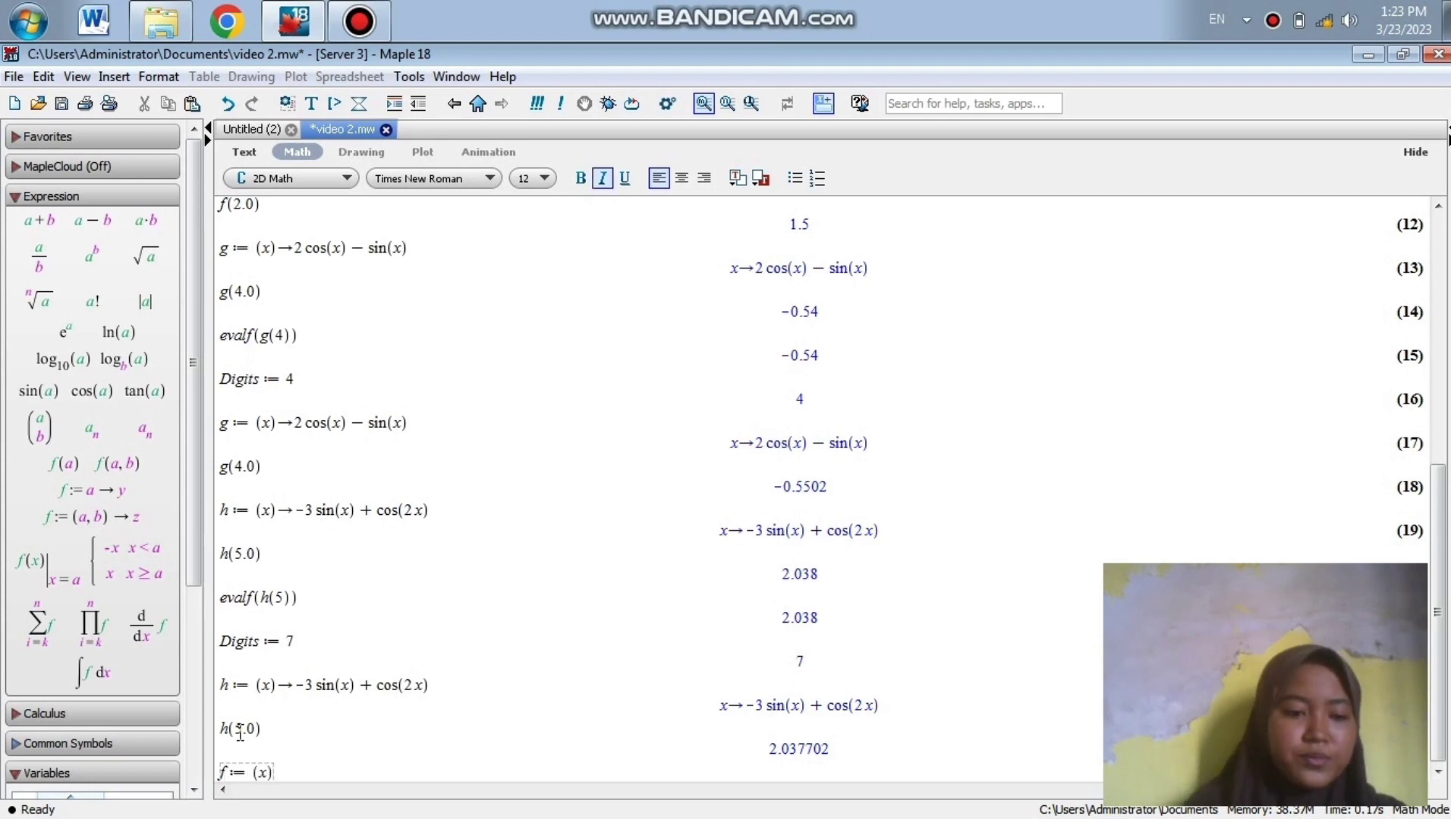
text(->)
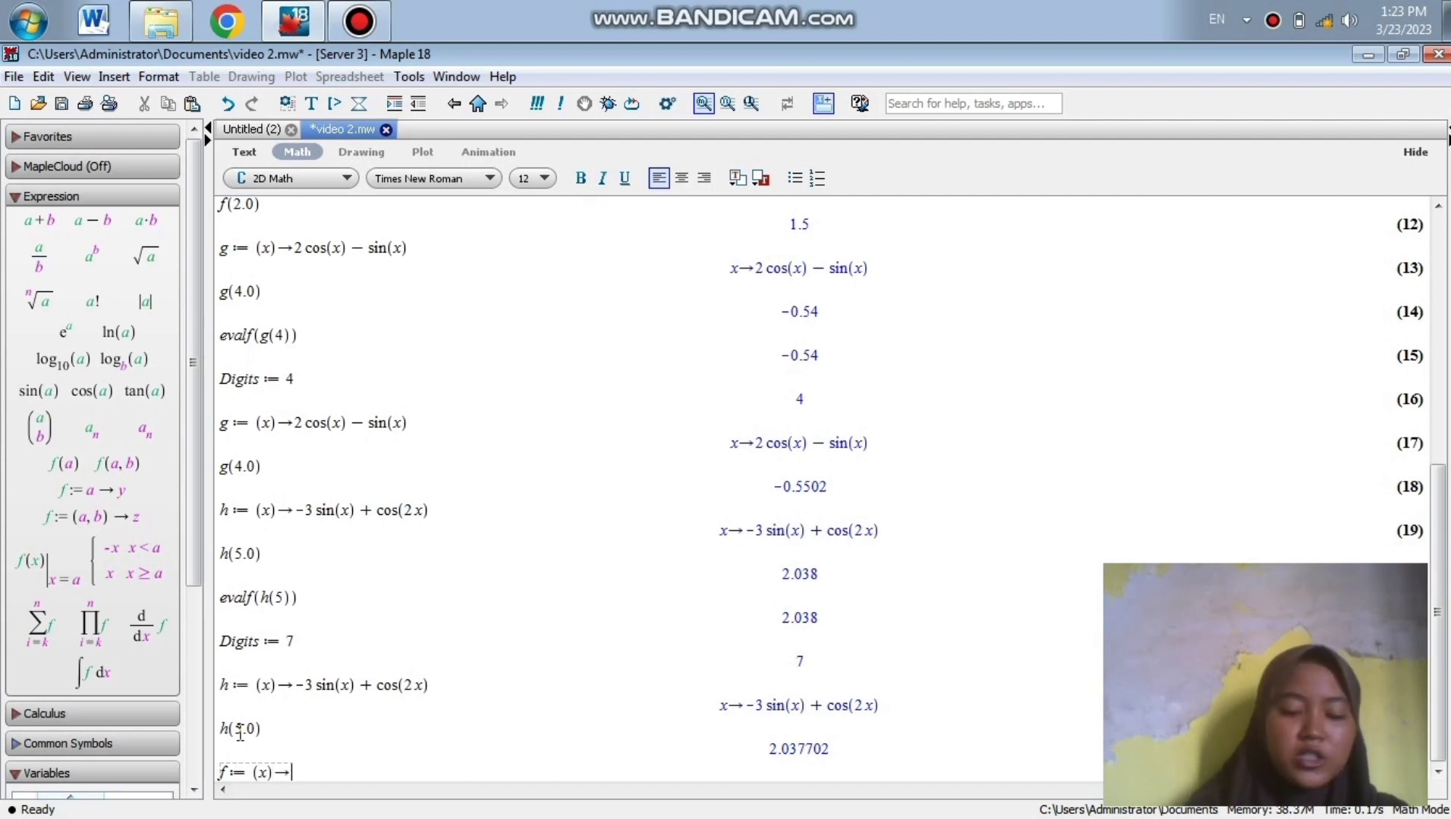
text(co)
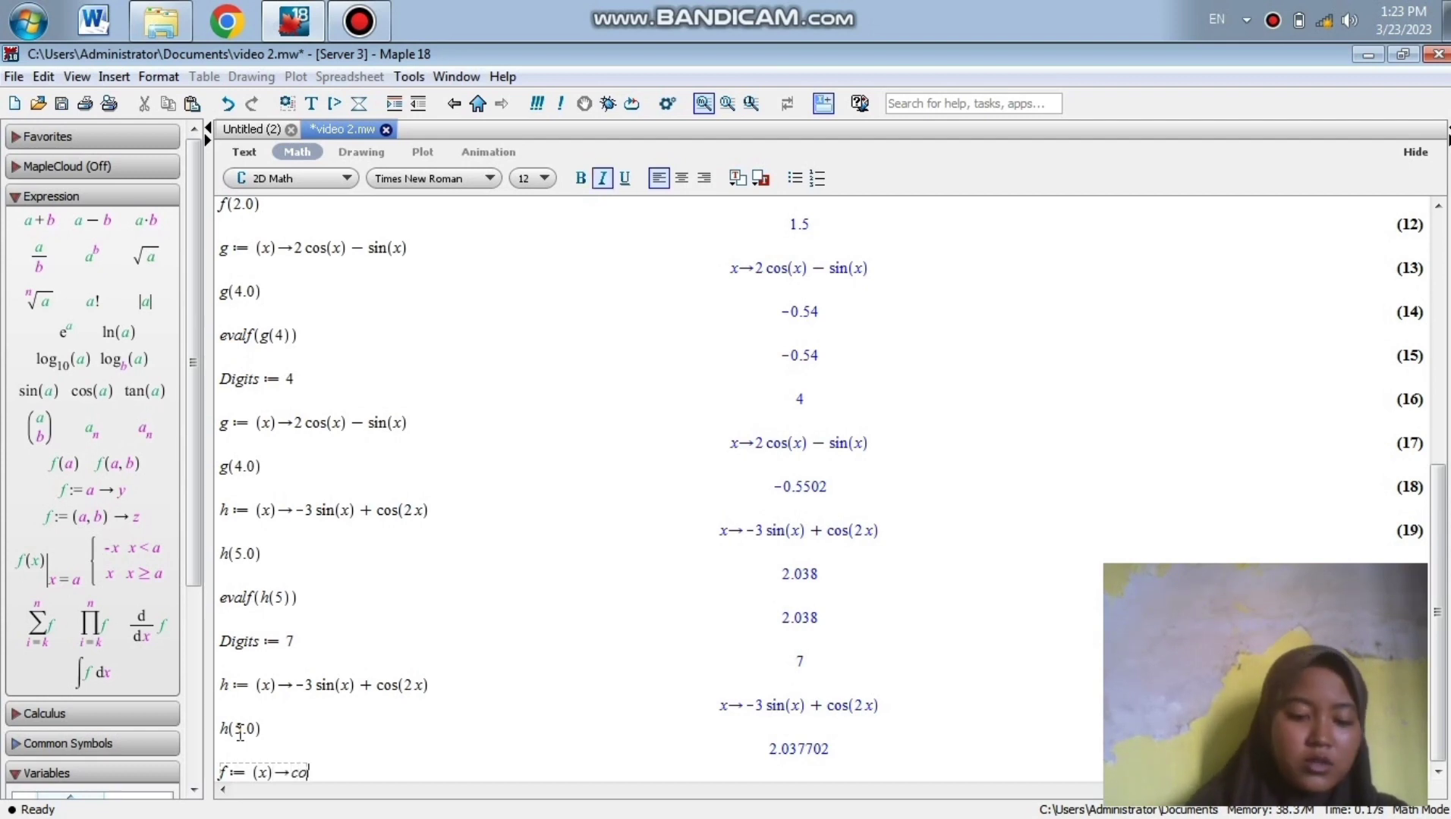
text(s()
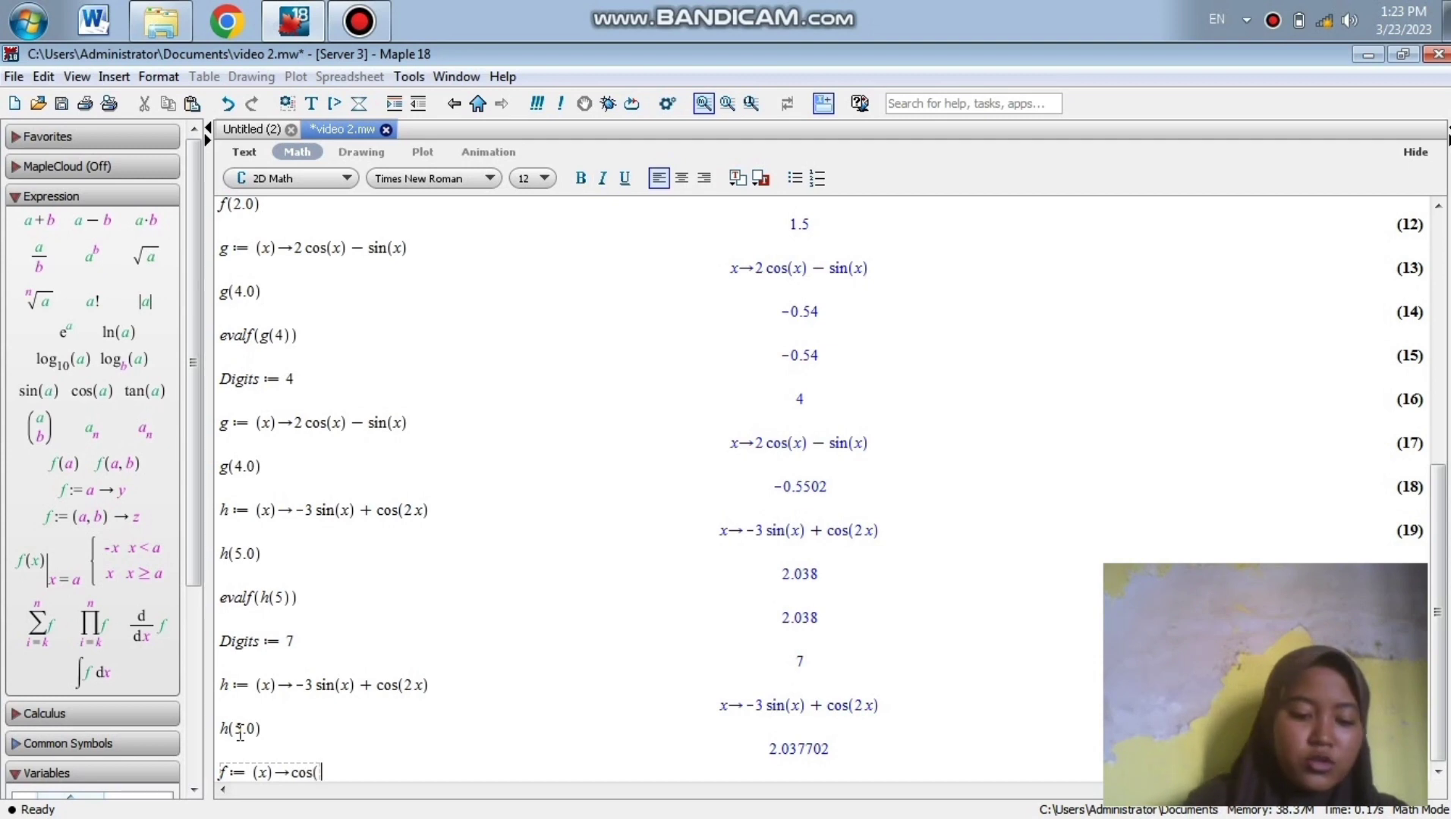
text(x))
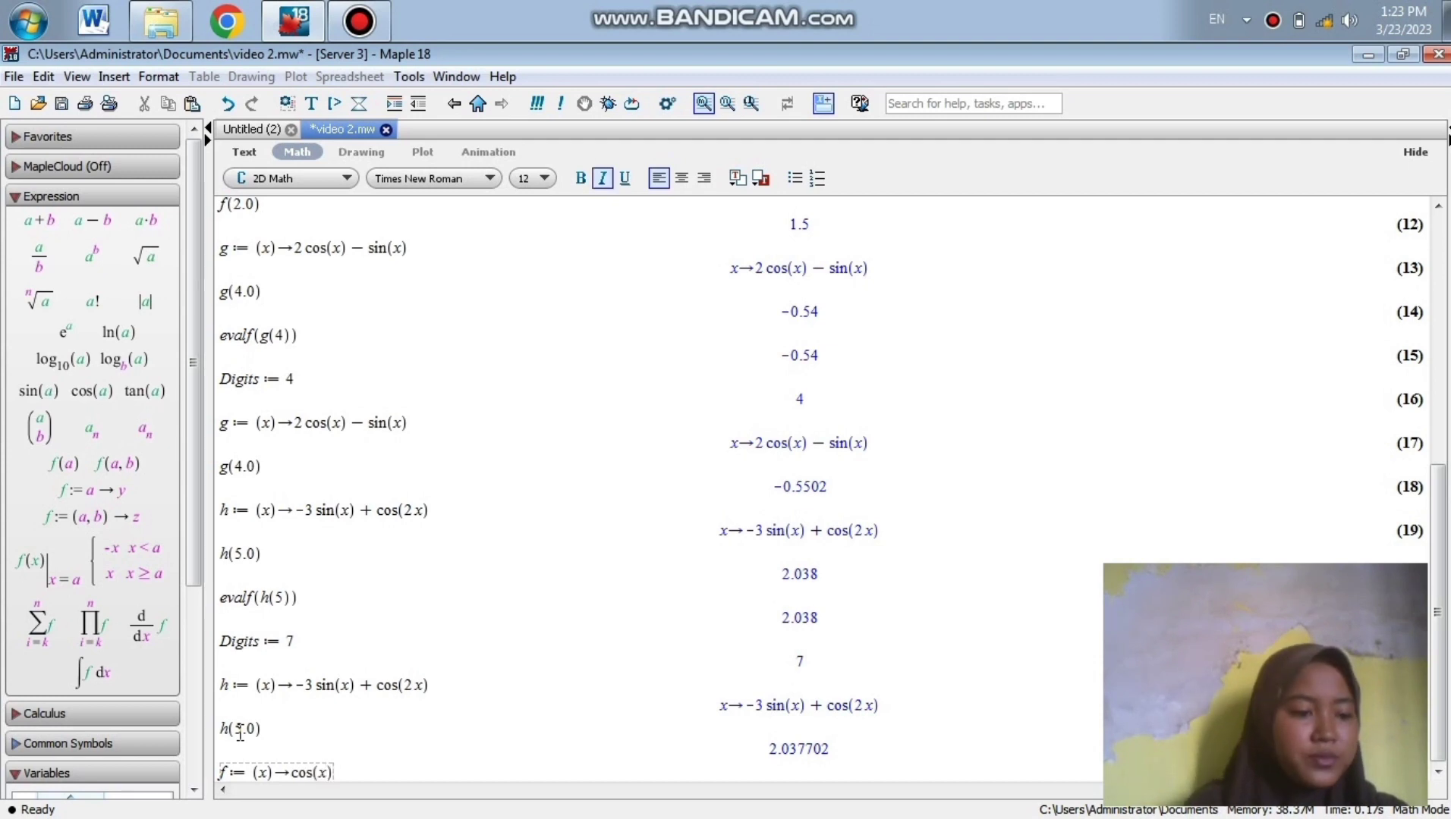
text(+)
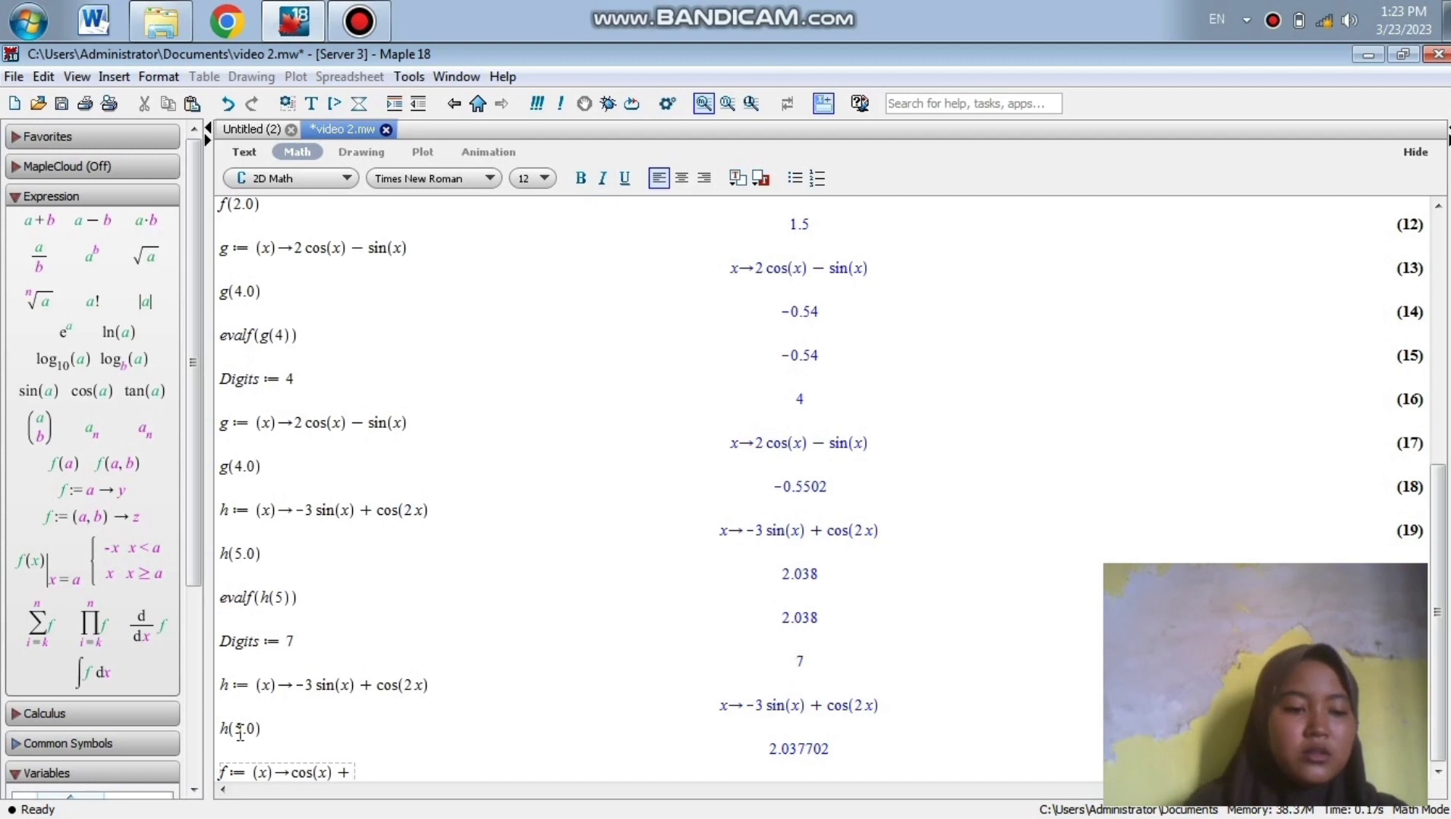
text(sin)
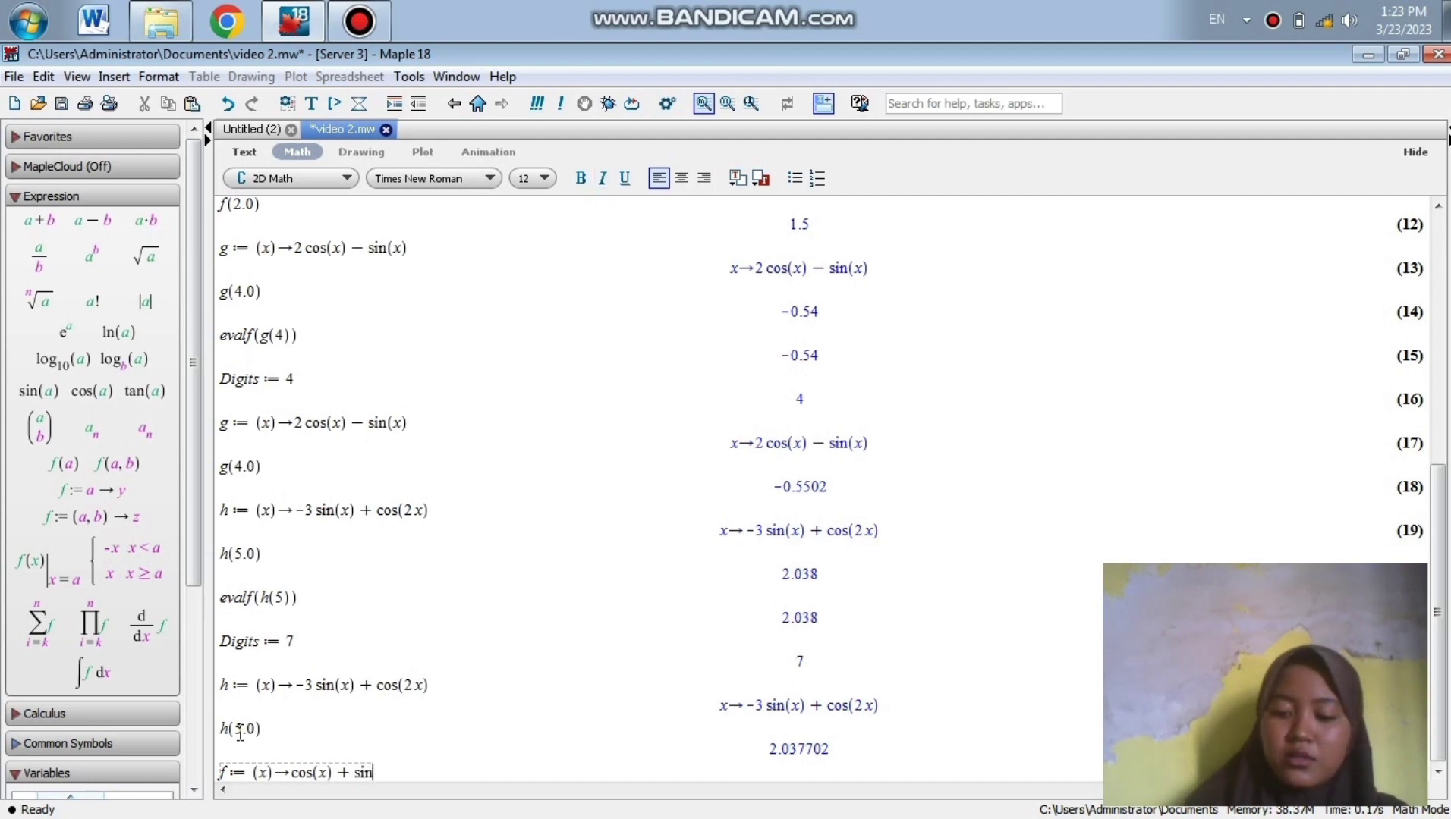
text((x))
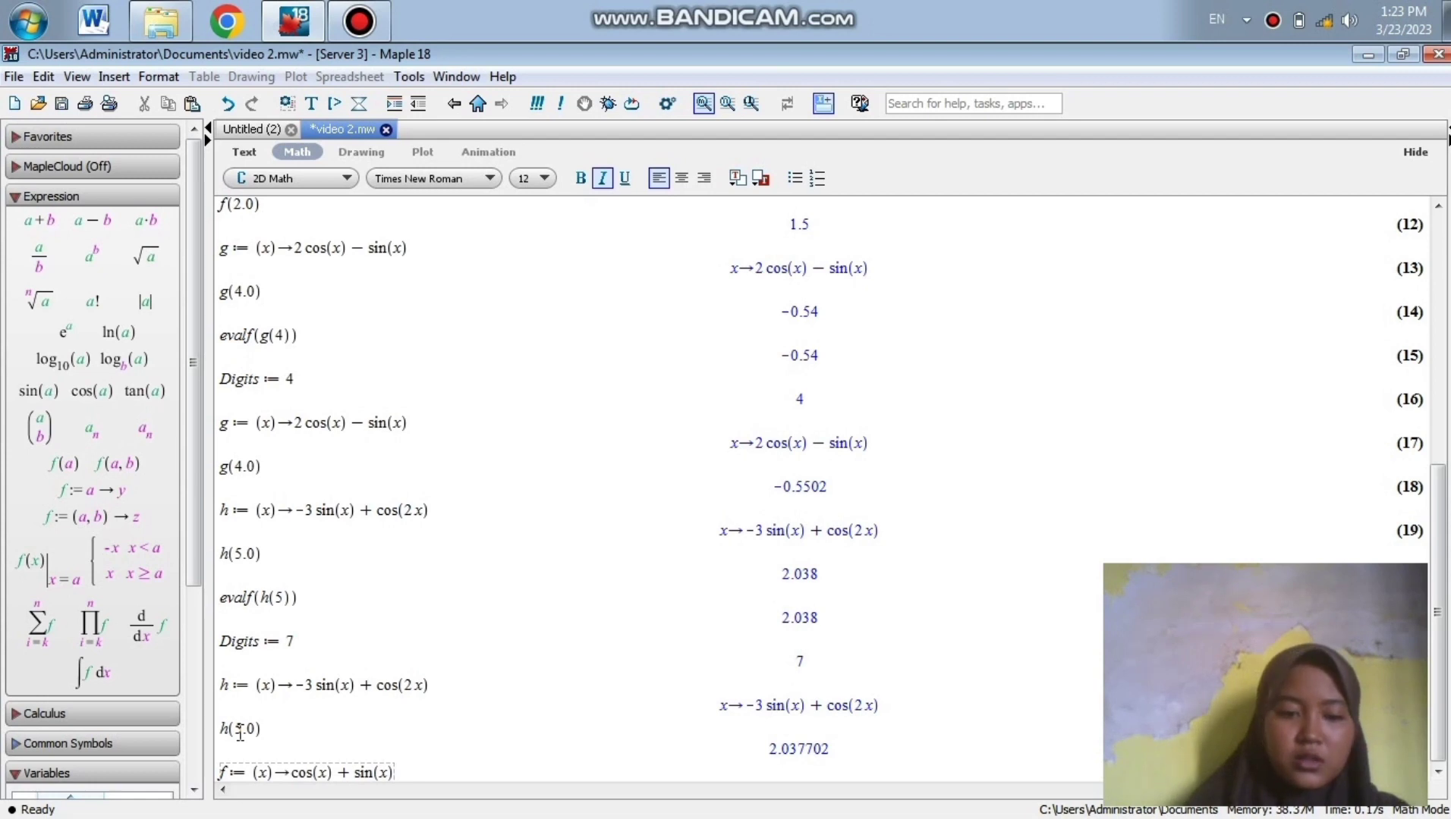
key(Return)
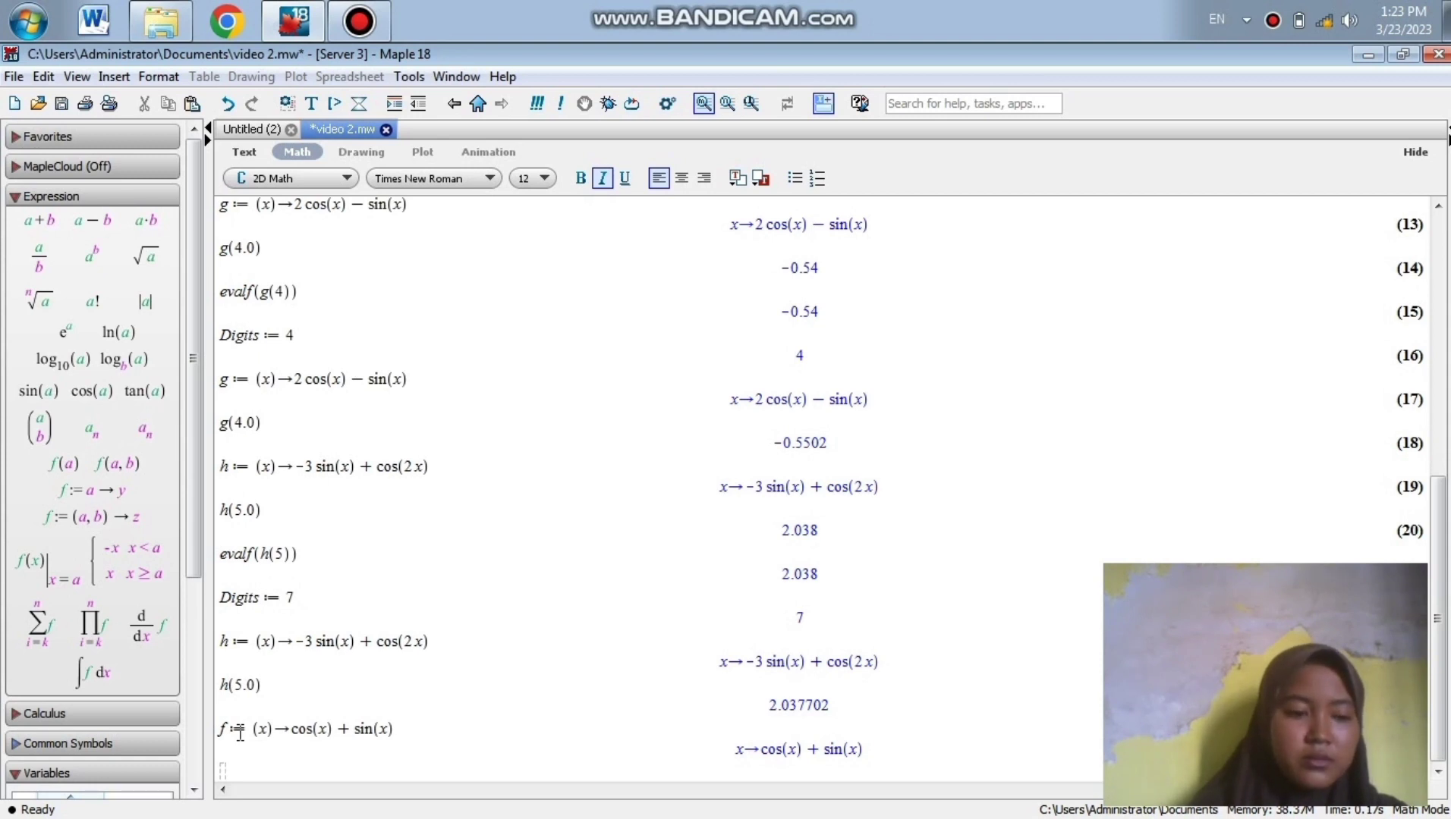
- Evaluate the function f at 3.0 with seven-digit precision by entering f(3.0)
text(f)
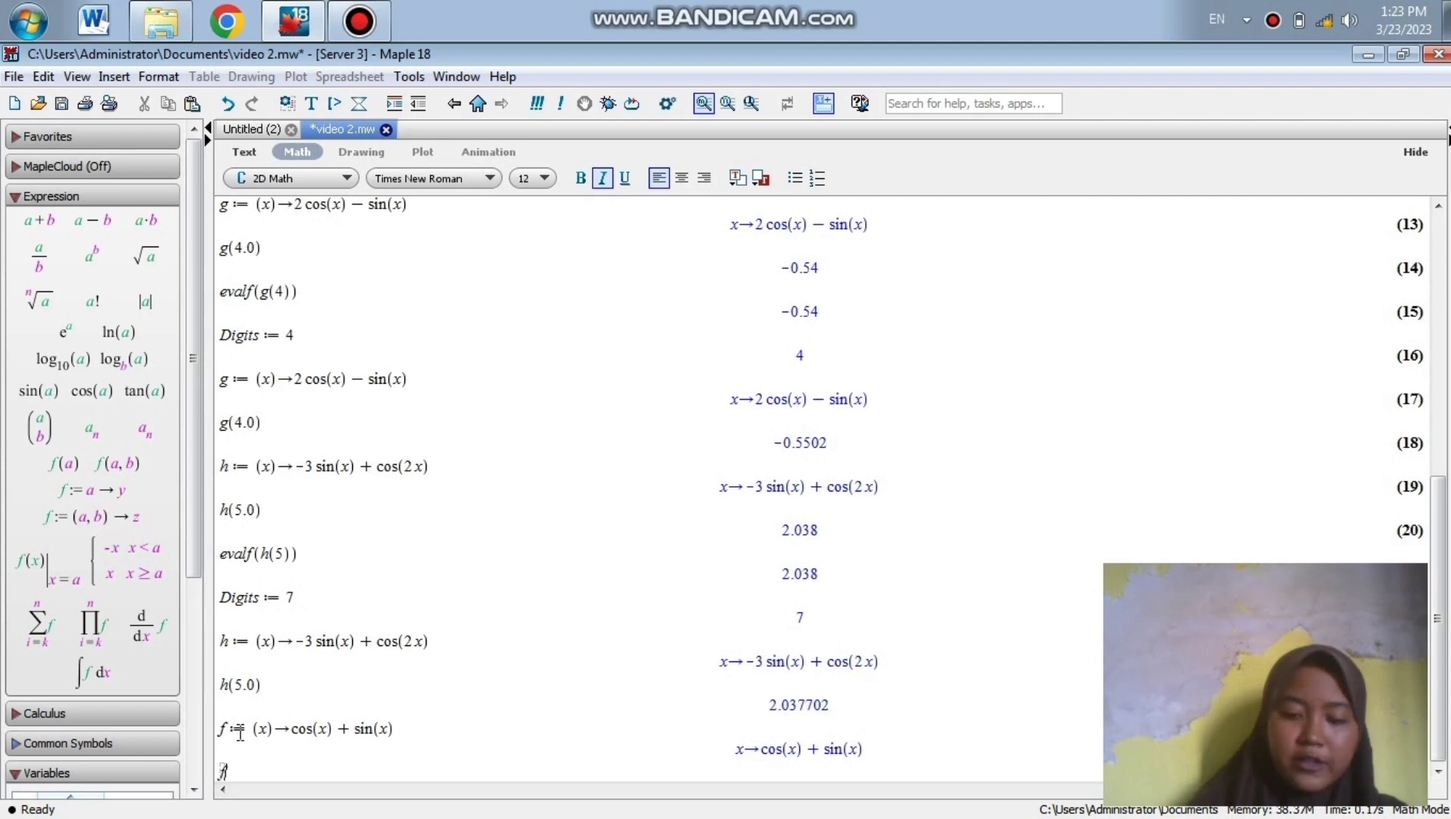
text(()
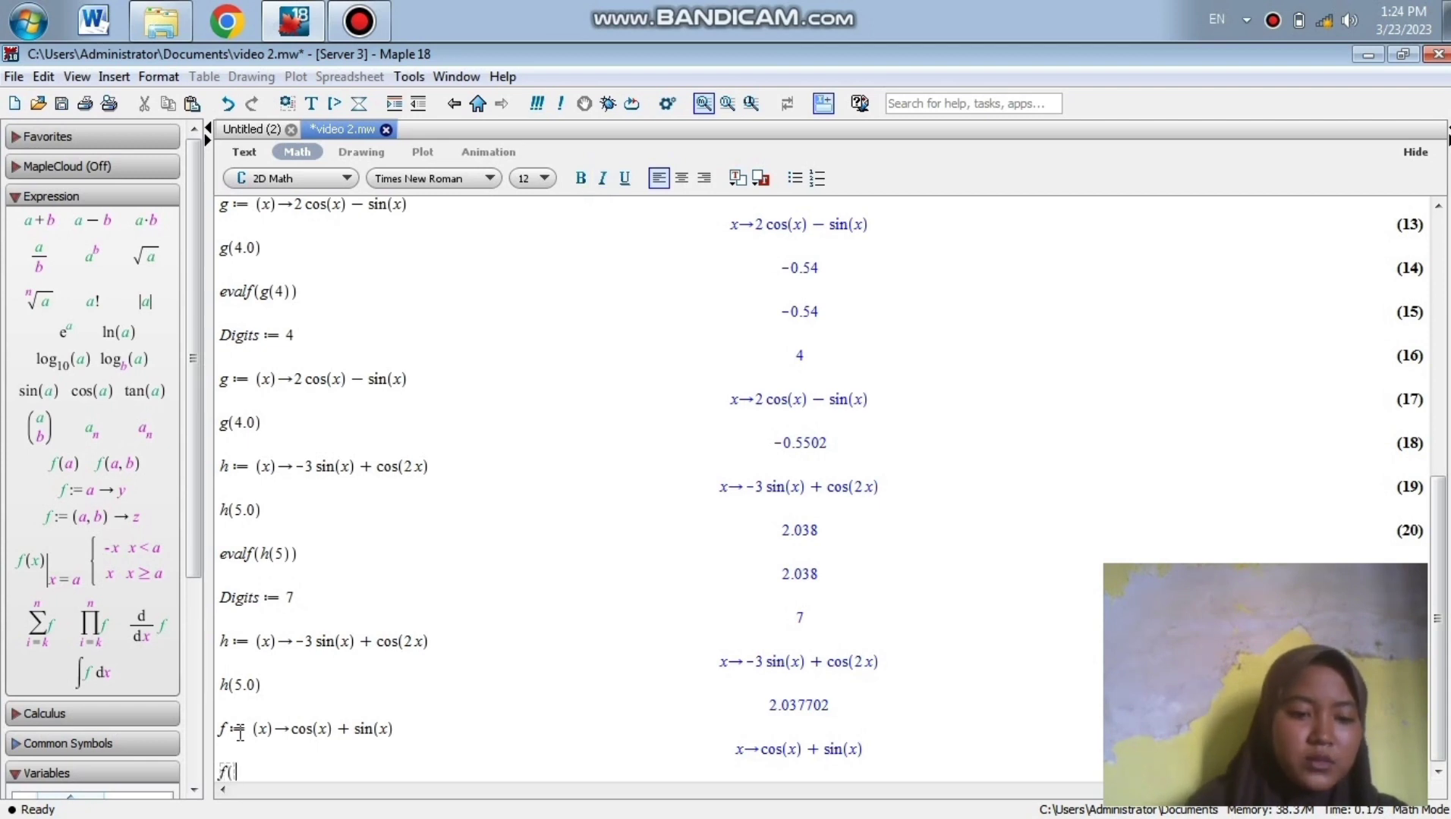
text(3)
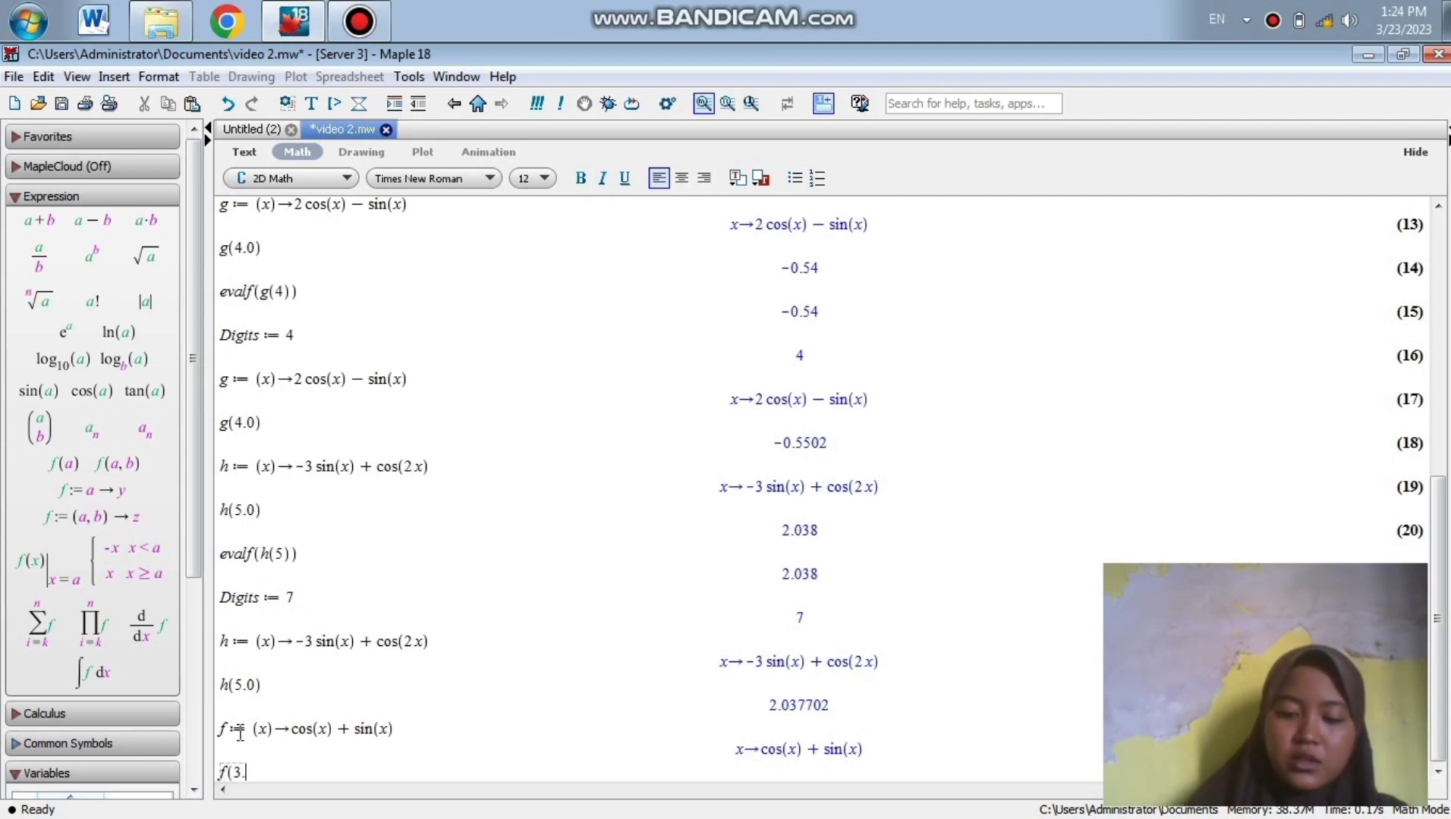
text(.0))
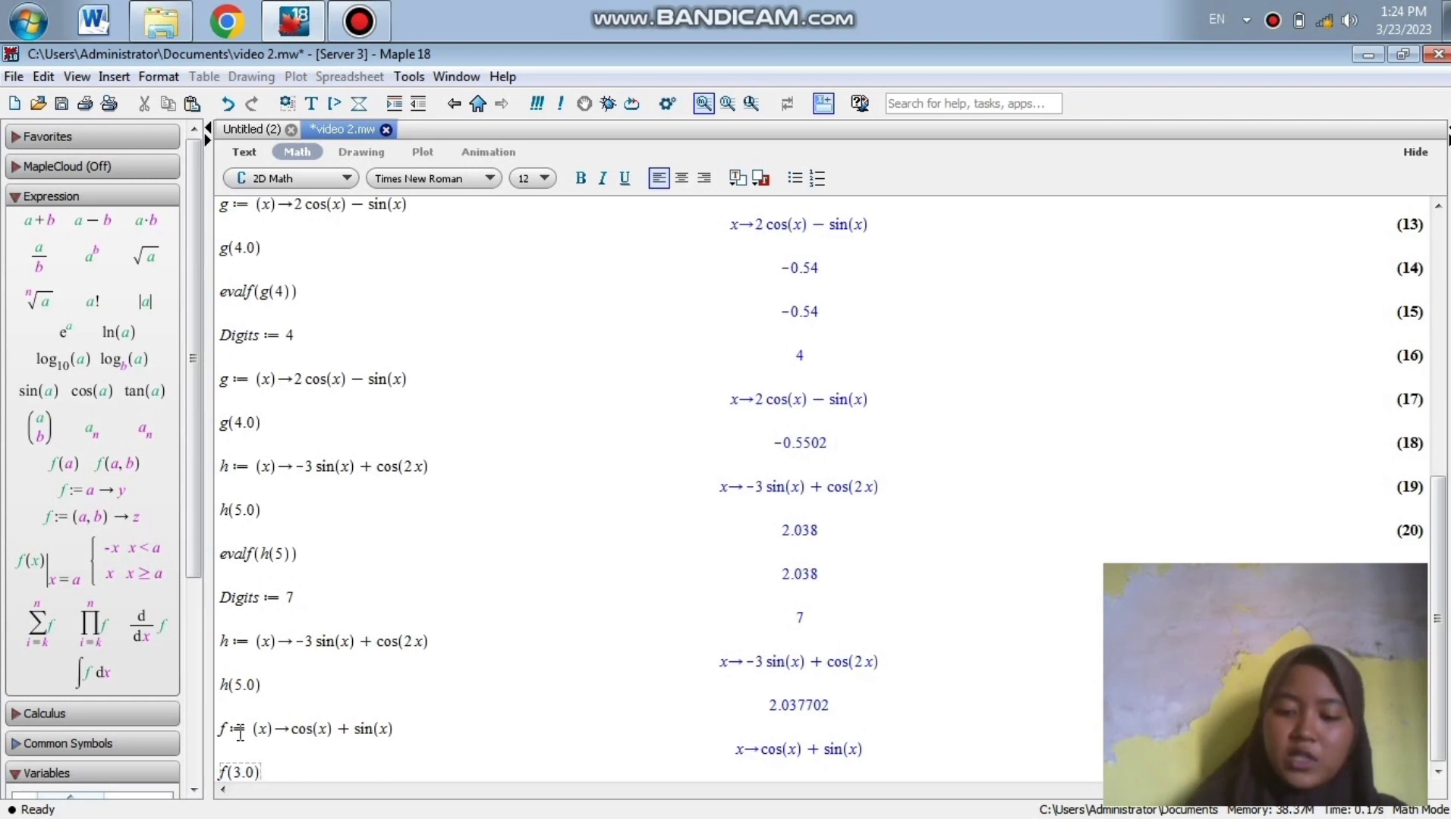
key(Return)
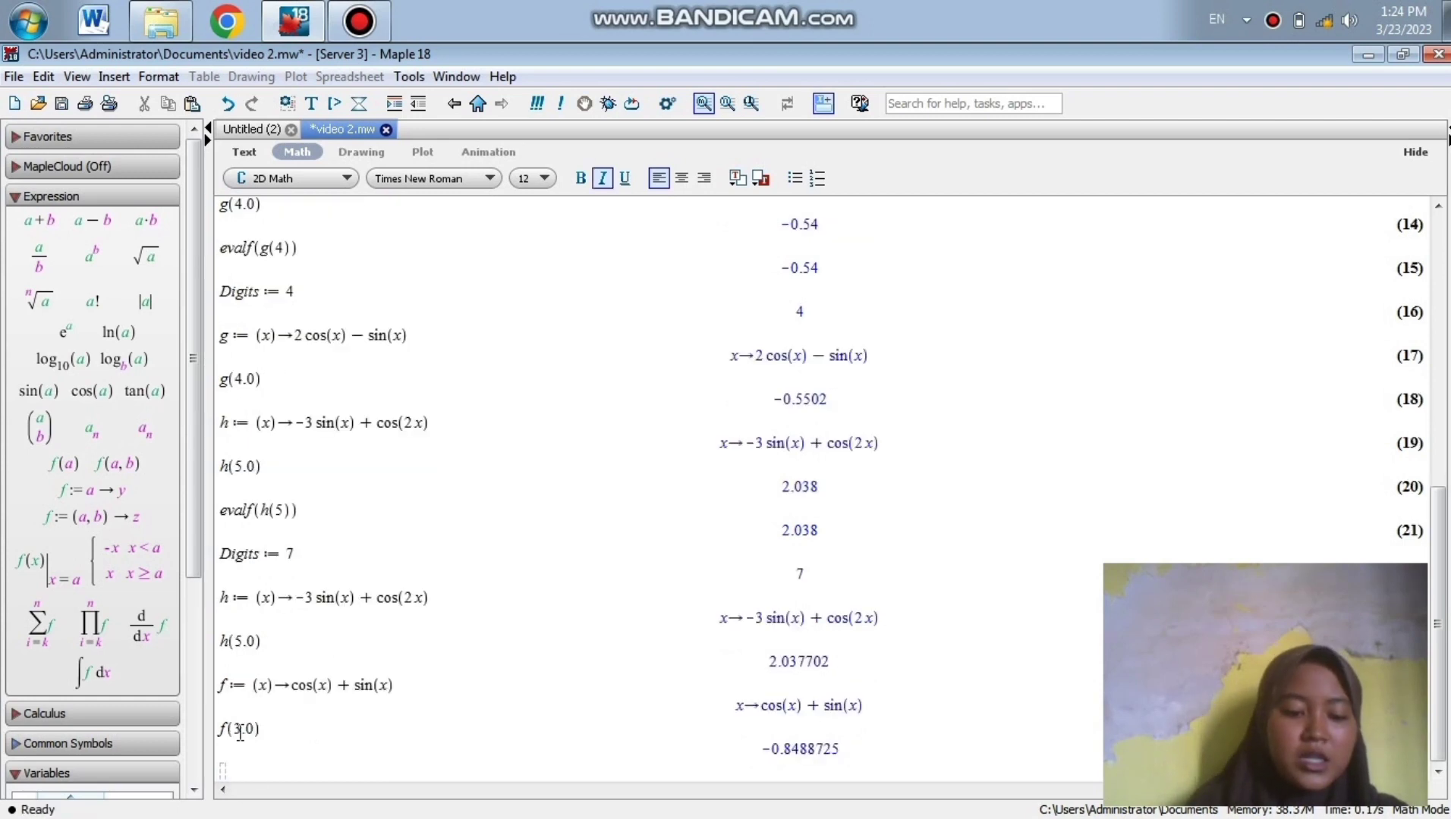
- Evaluate f at the integer 3 numerically by entering evalf(f(3)) on the next worksheet line
text(e)
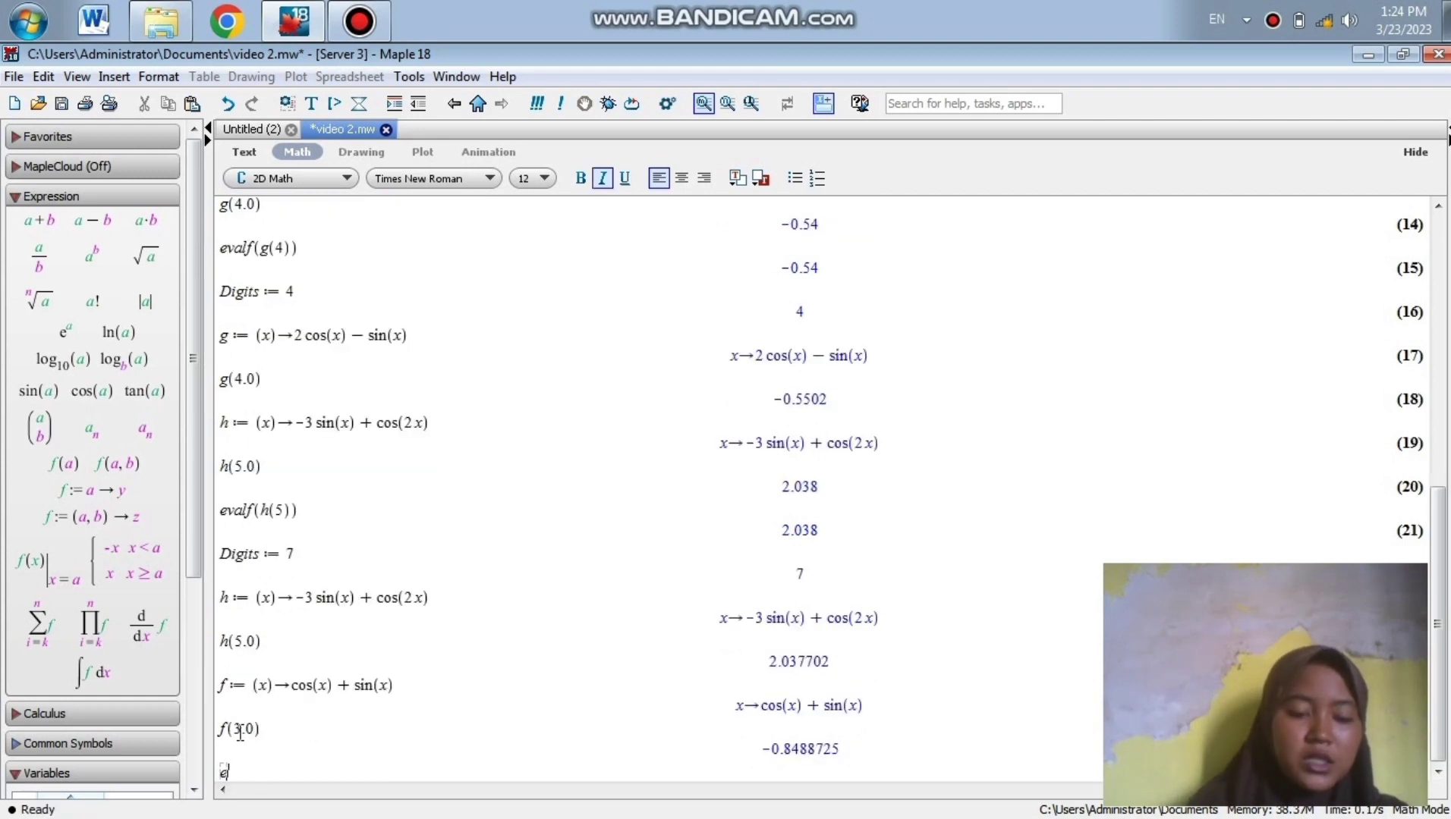
text(v)
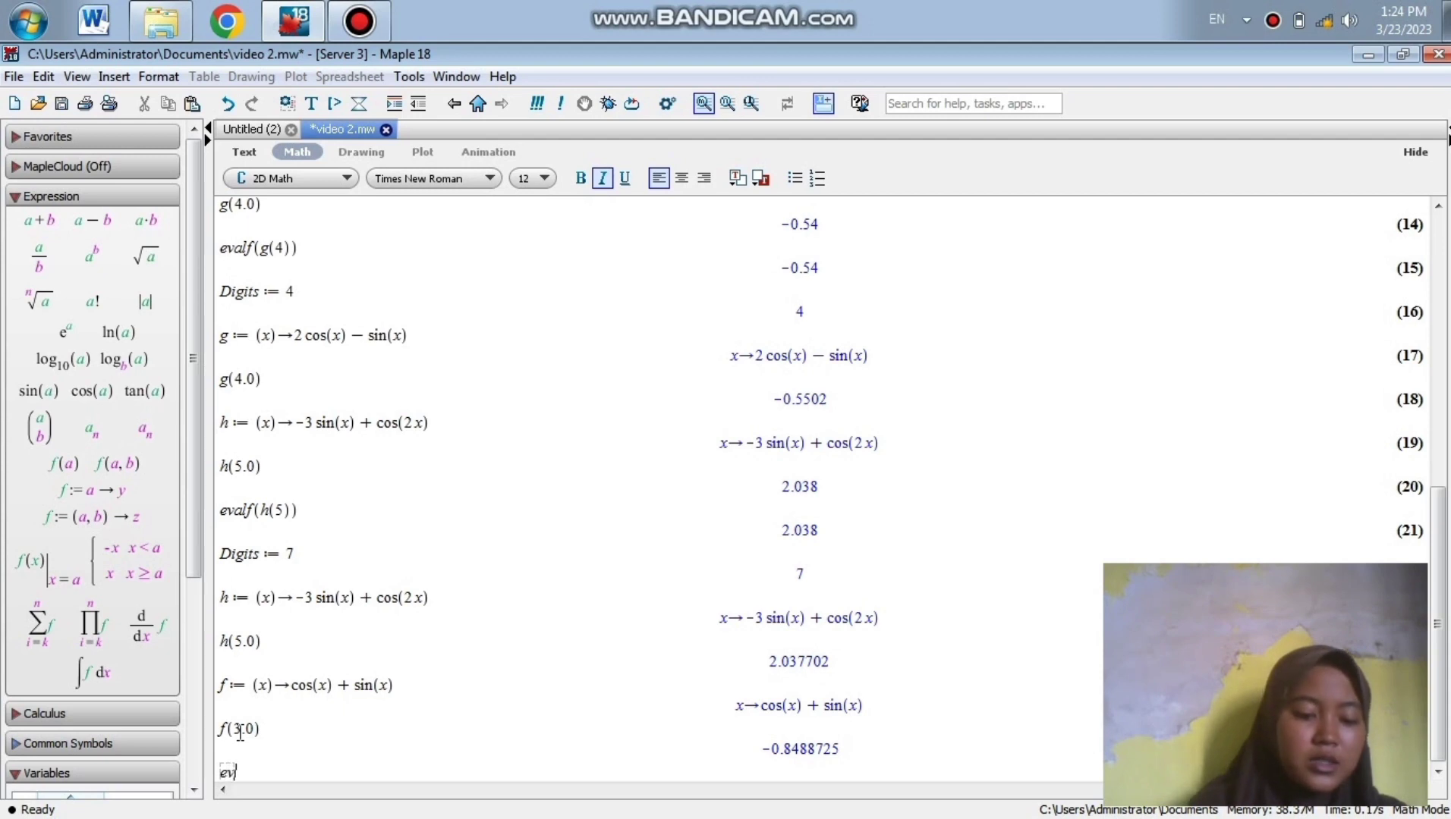
text(alf()
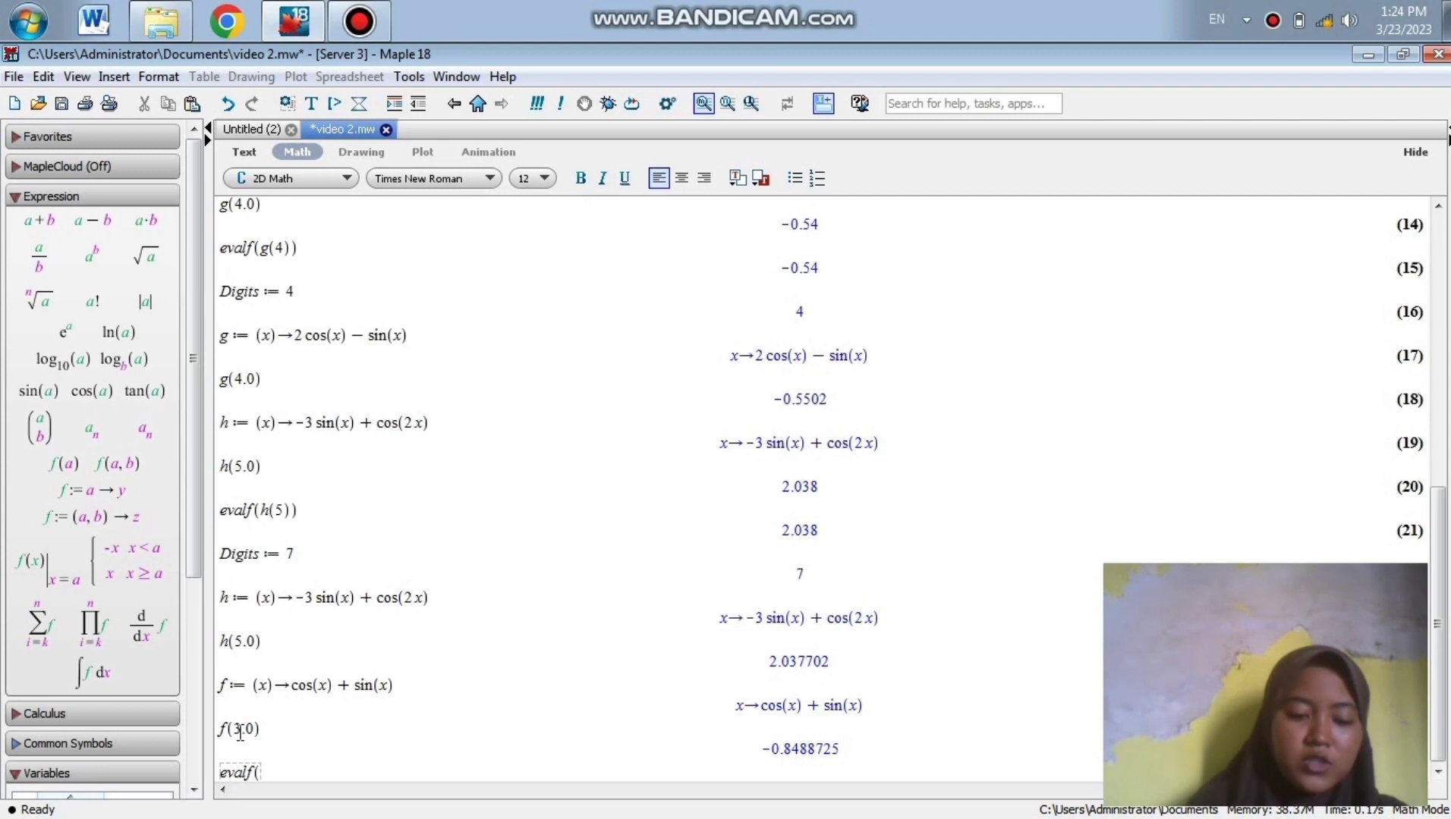
text(f()
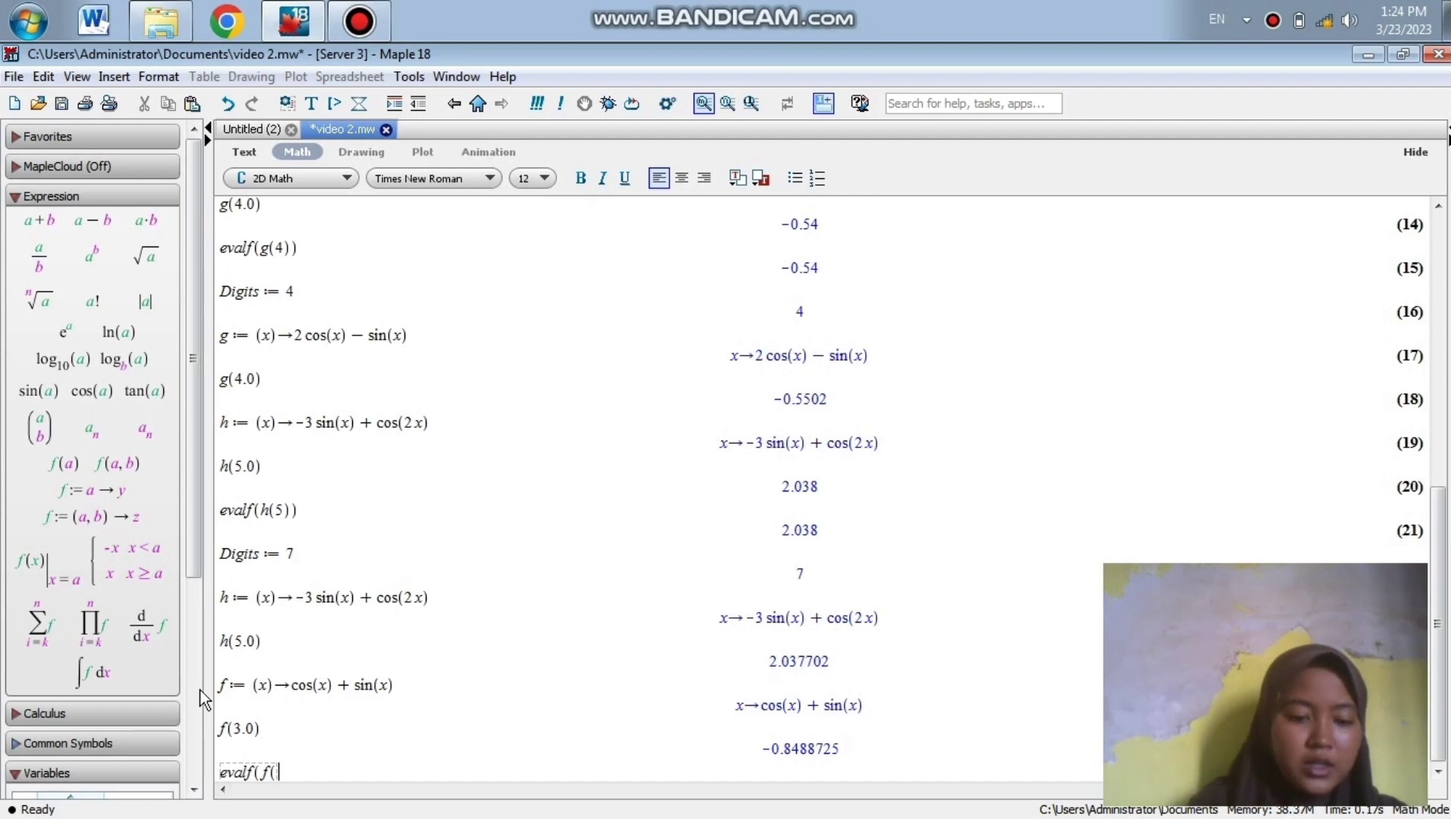
text(3)))
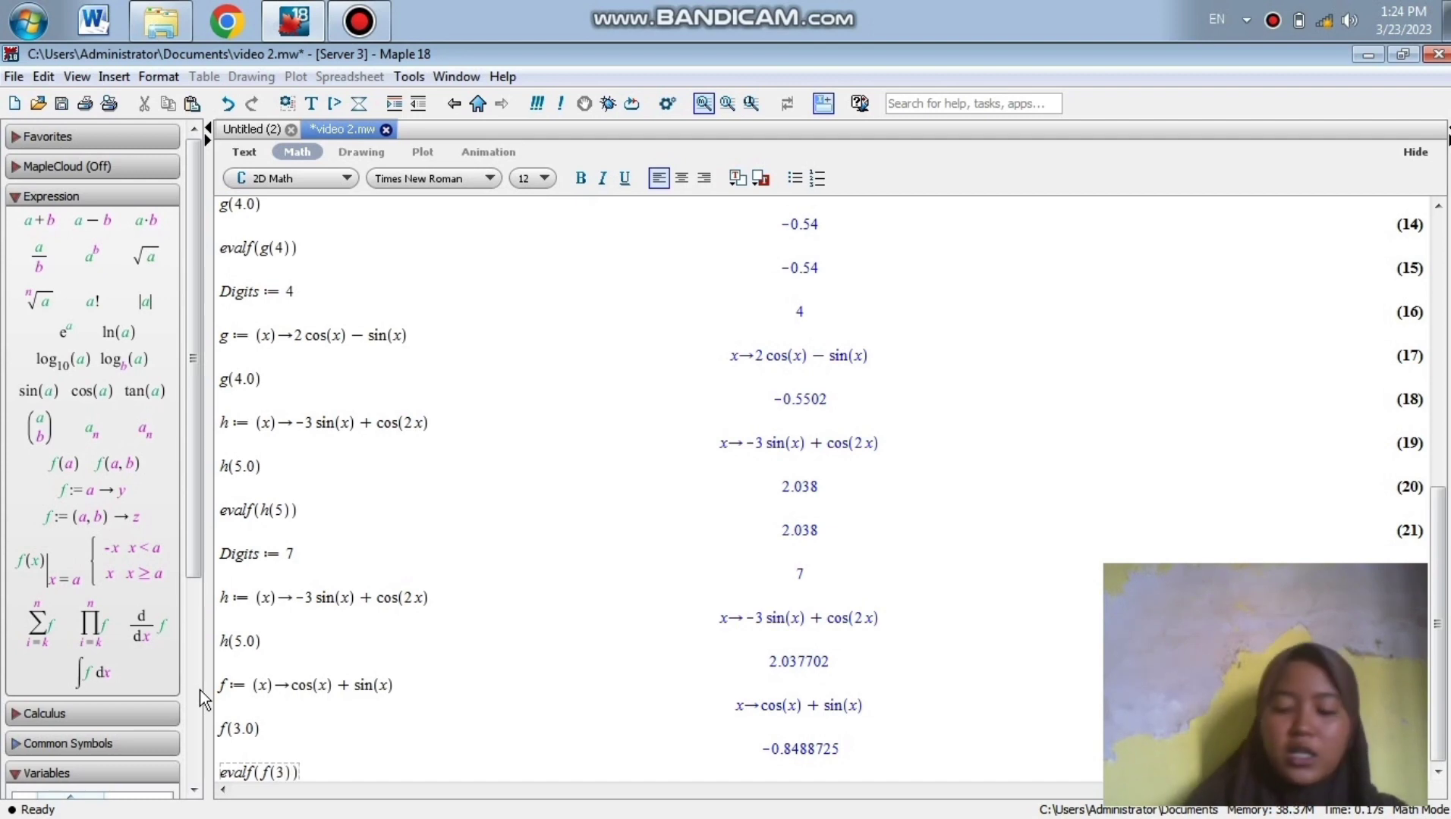
key(Return)
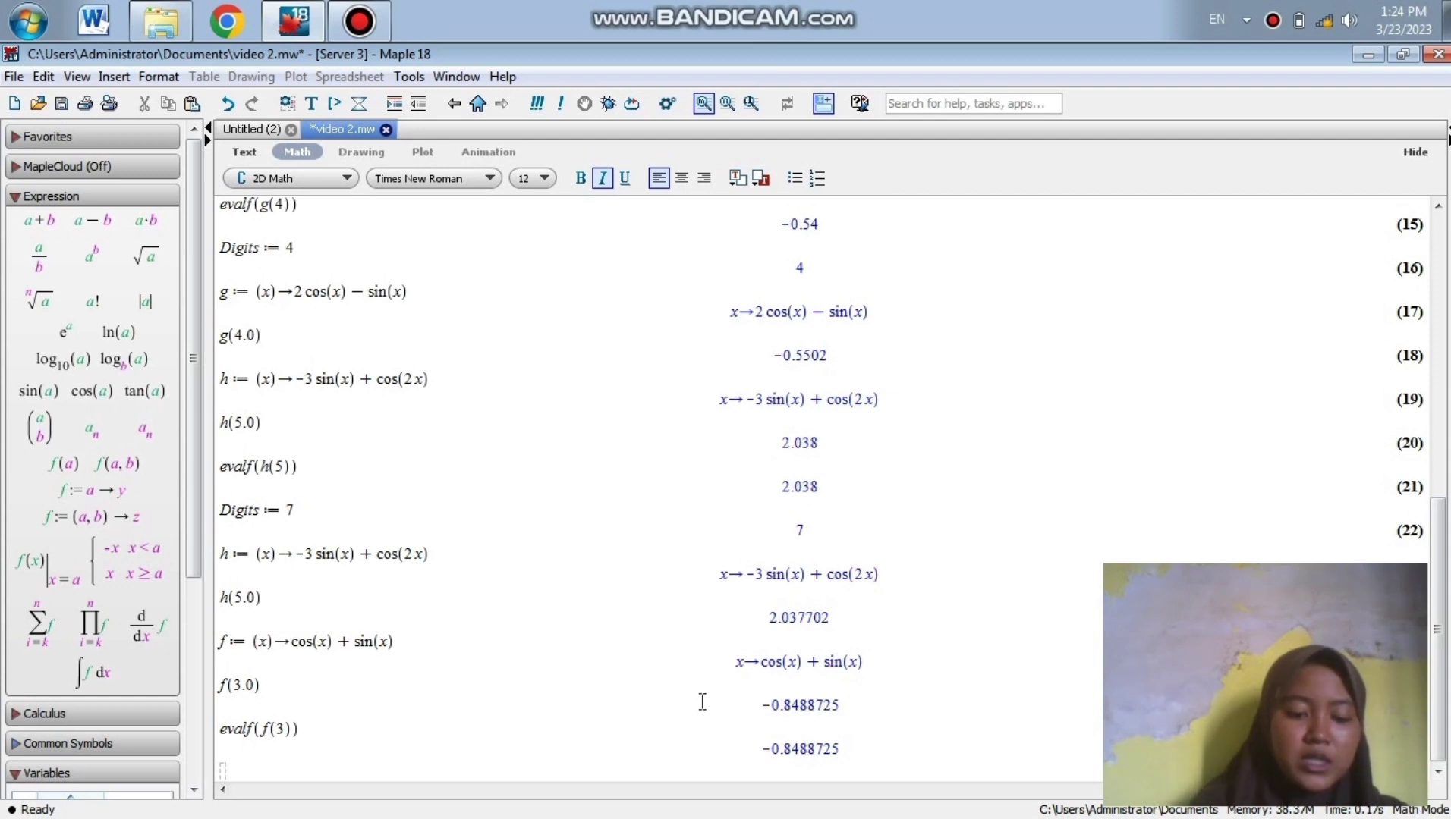
- Set the numeric precision to six digits by evaluating Digits := 6
text(Digit)
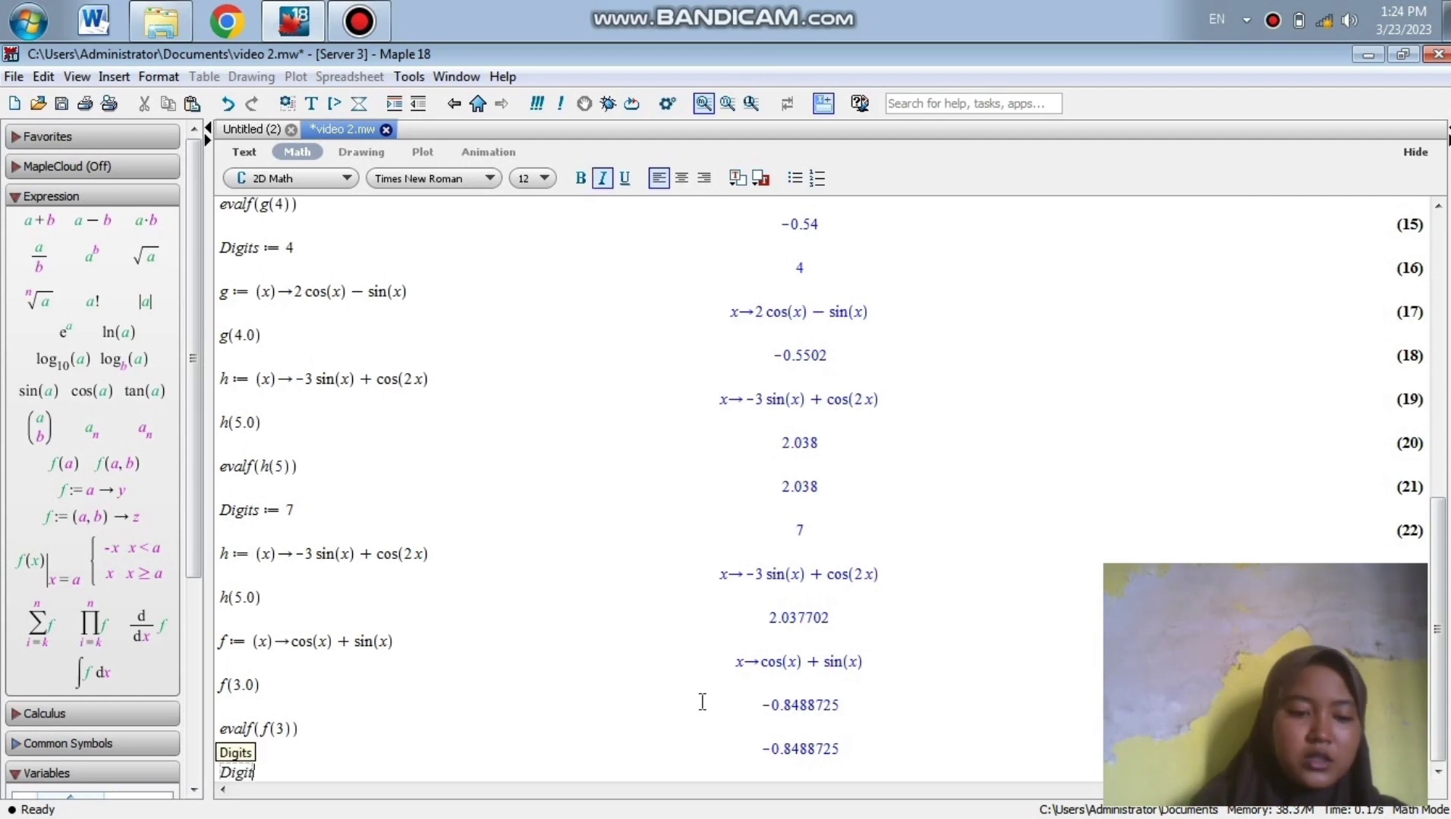
text(s:=)
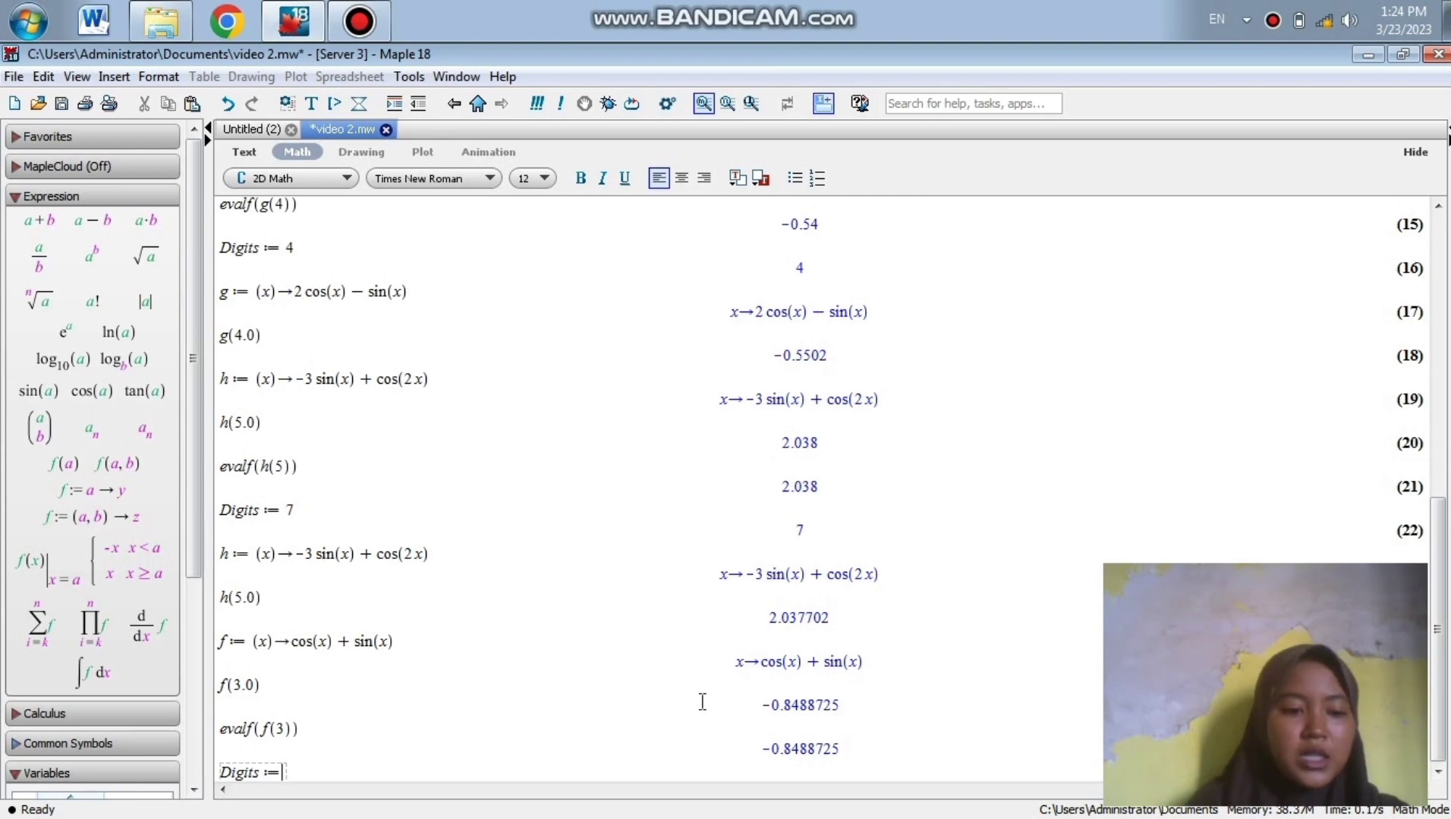
text(6)
key(Return)
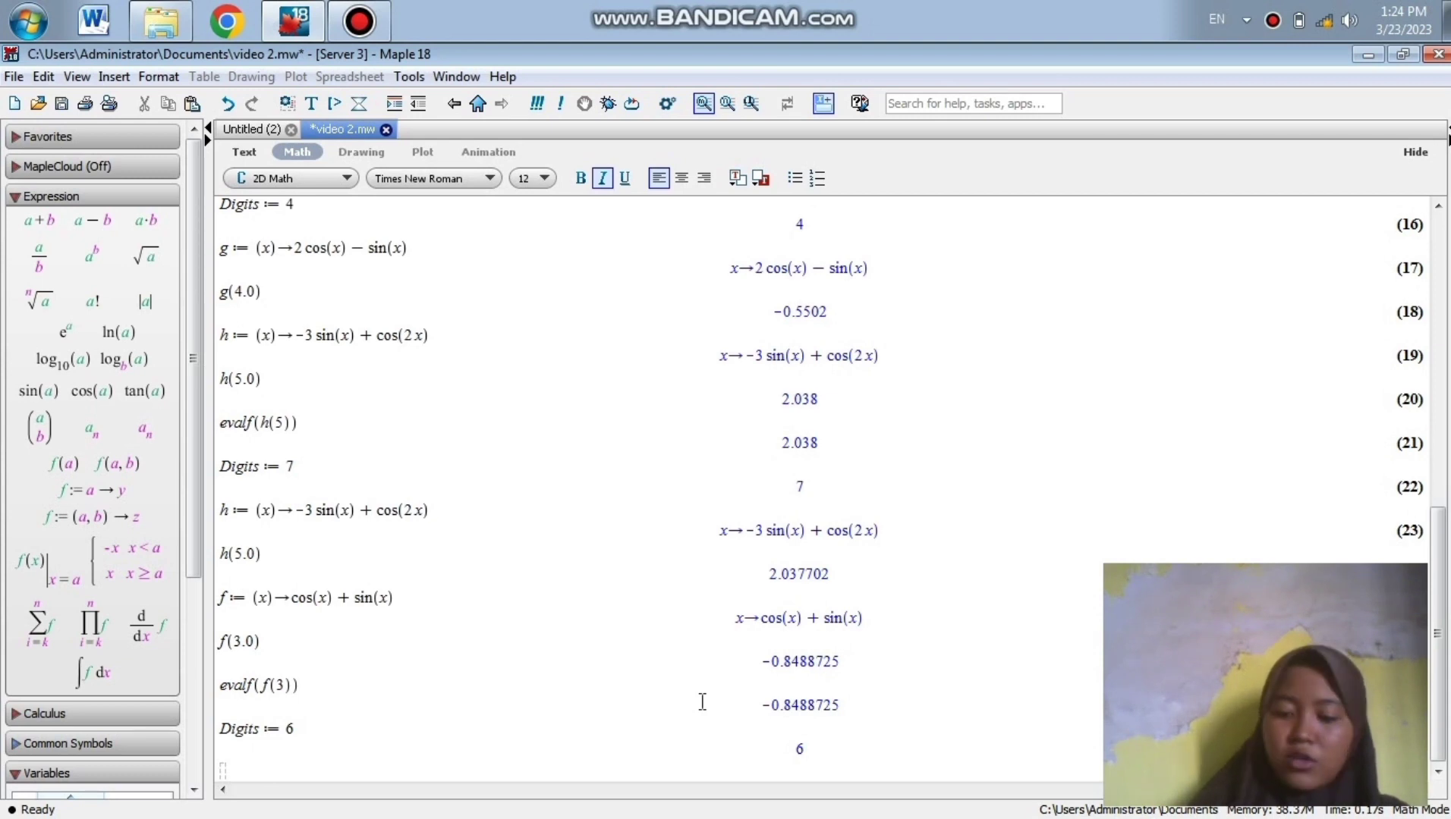
- Redefine f as the mapping (x) -> cos(x) + sin(x) on the line below the six-digit precision setting and evaluate it
text(f:=)
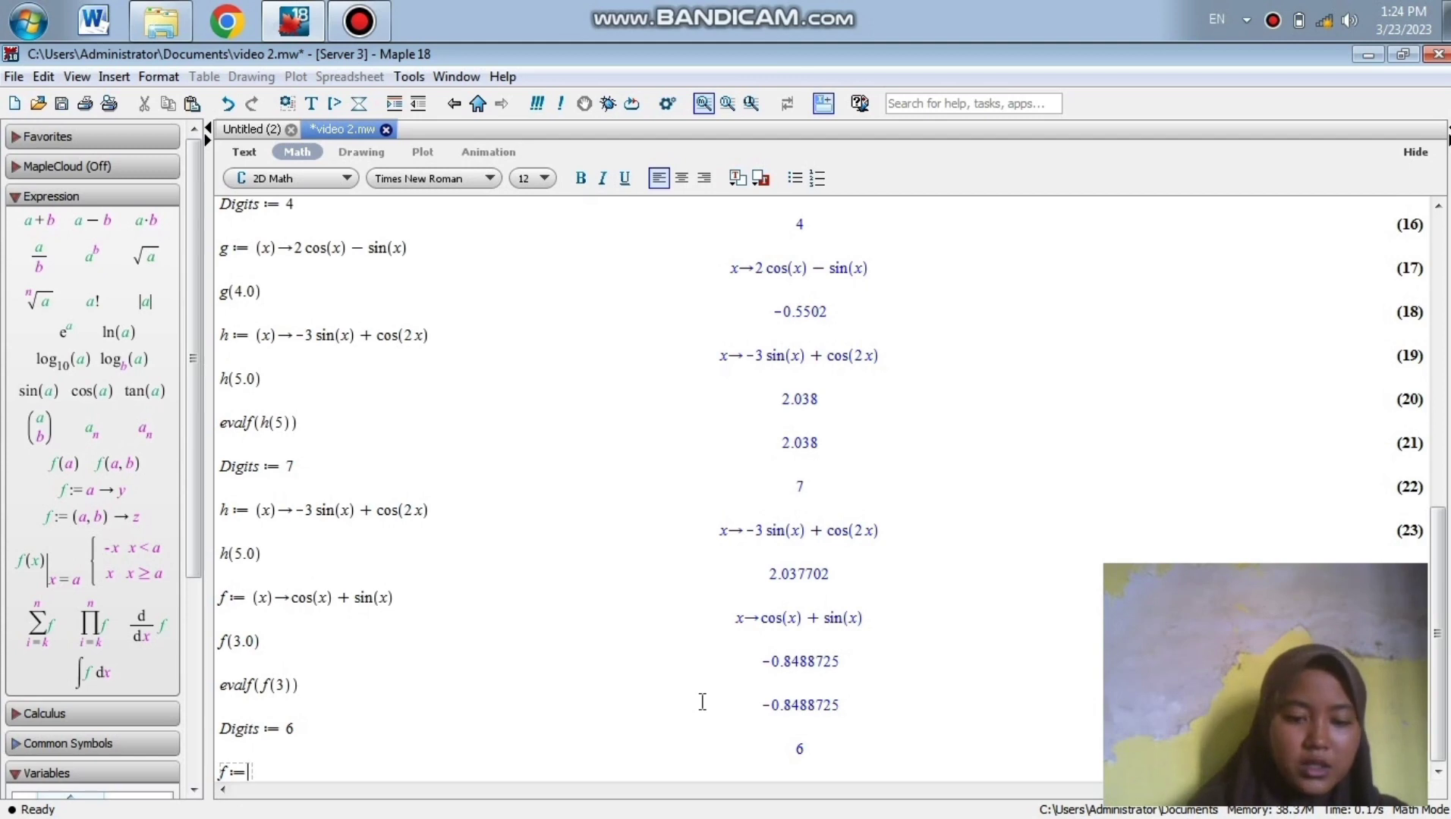
text((x)
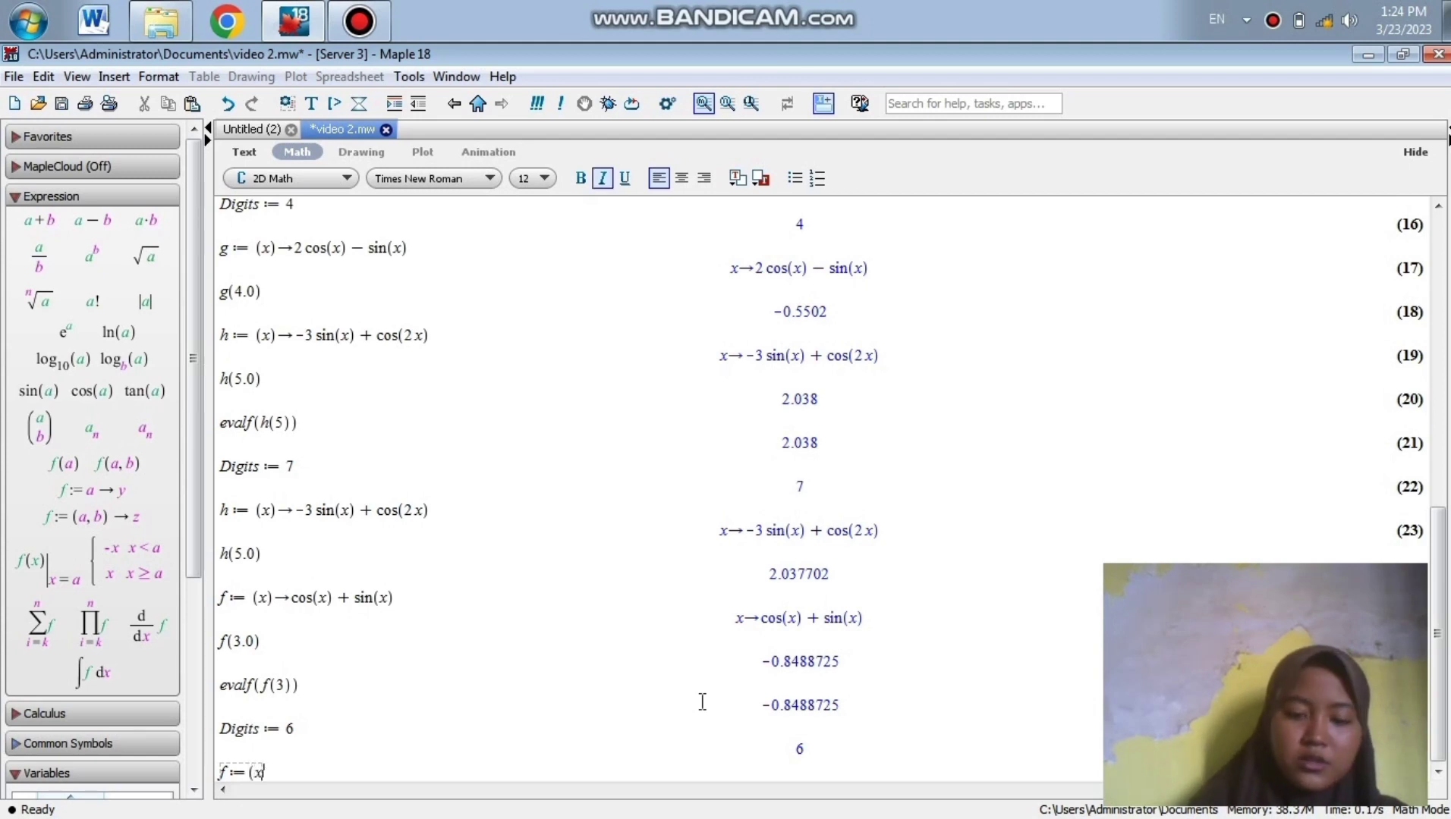
text())
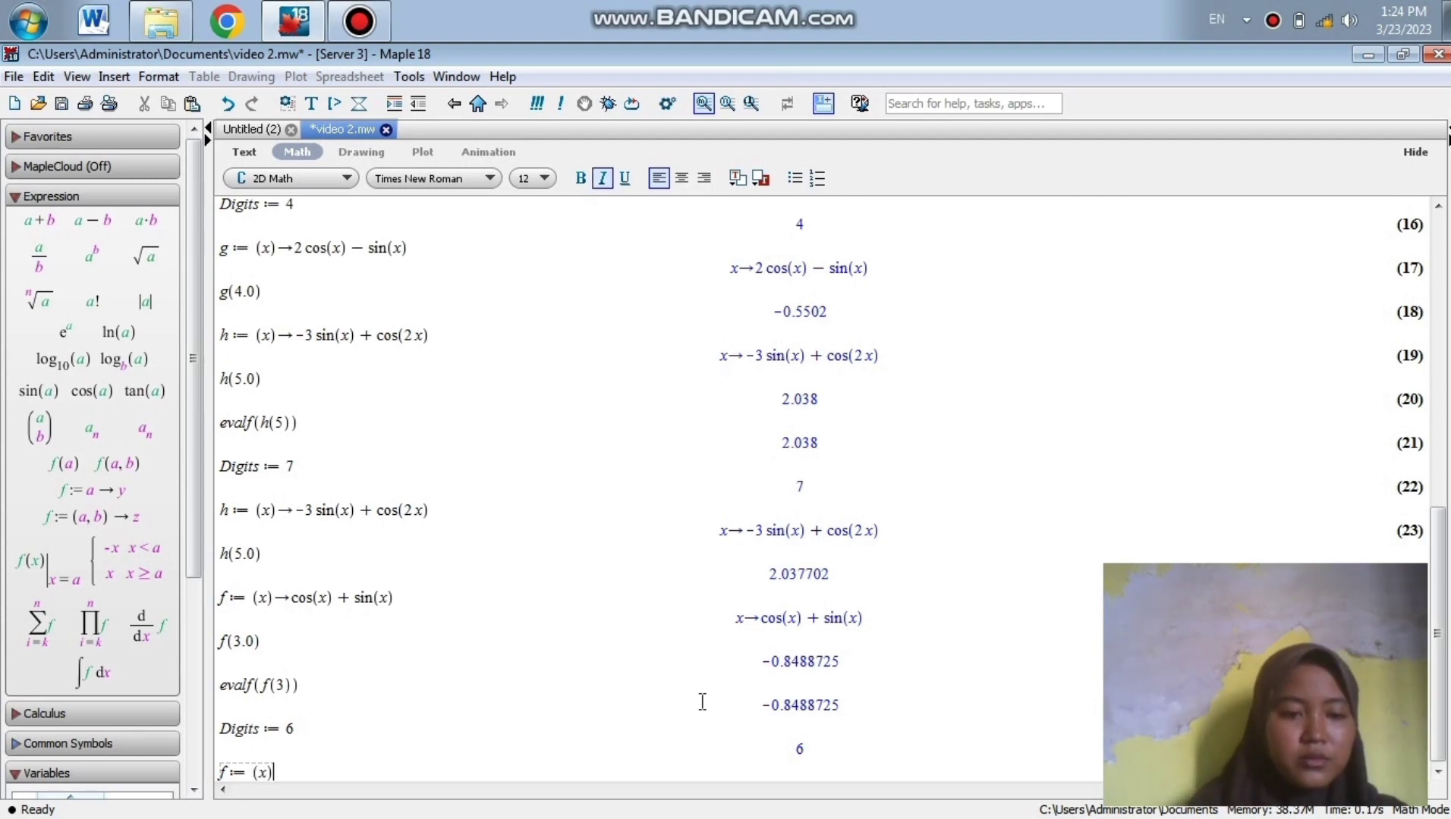
text(->)
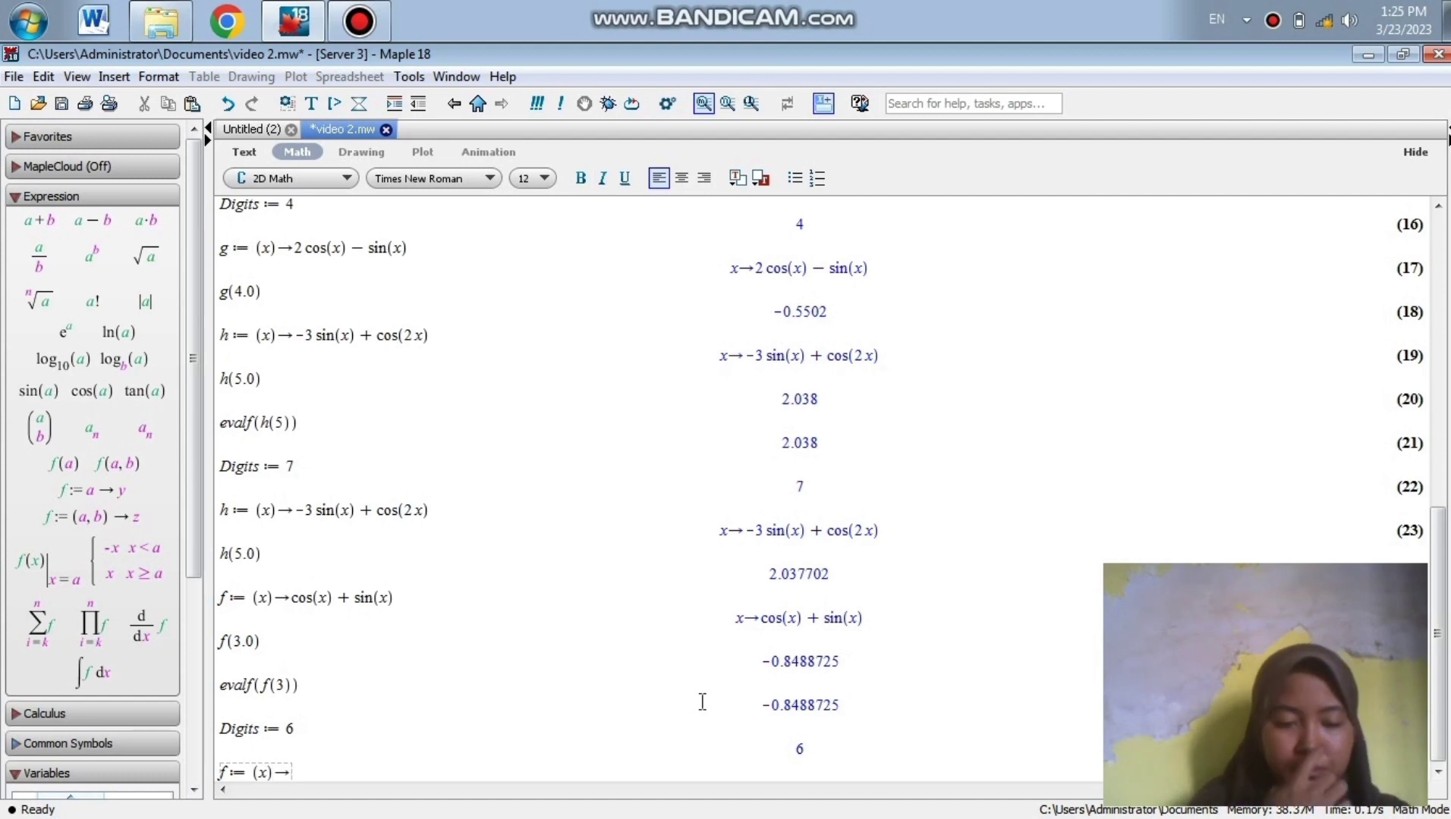
text(cos)
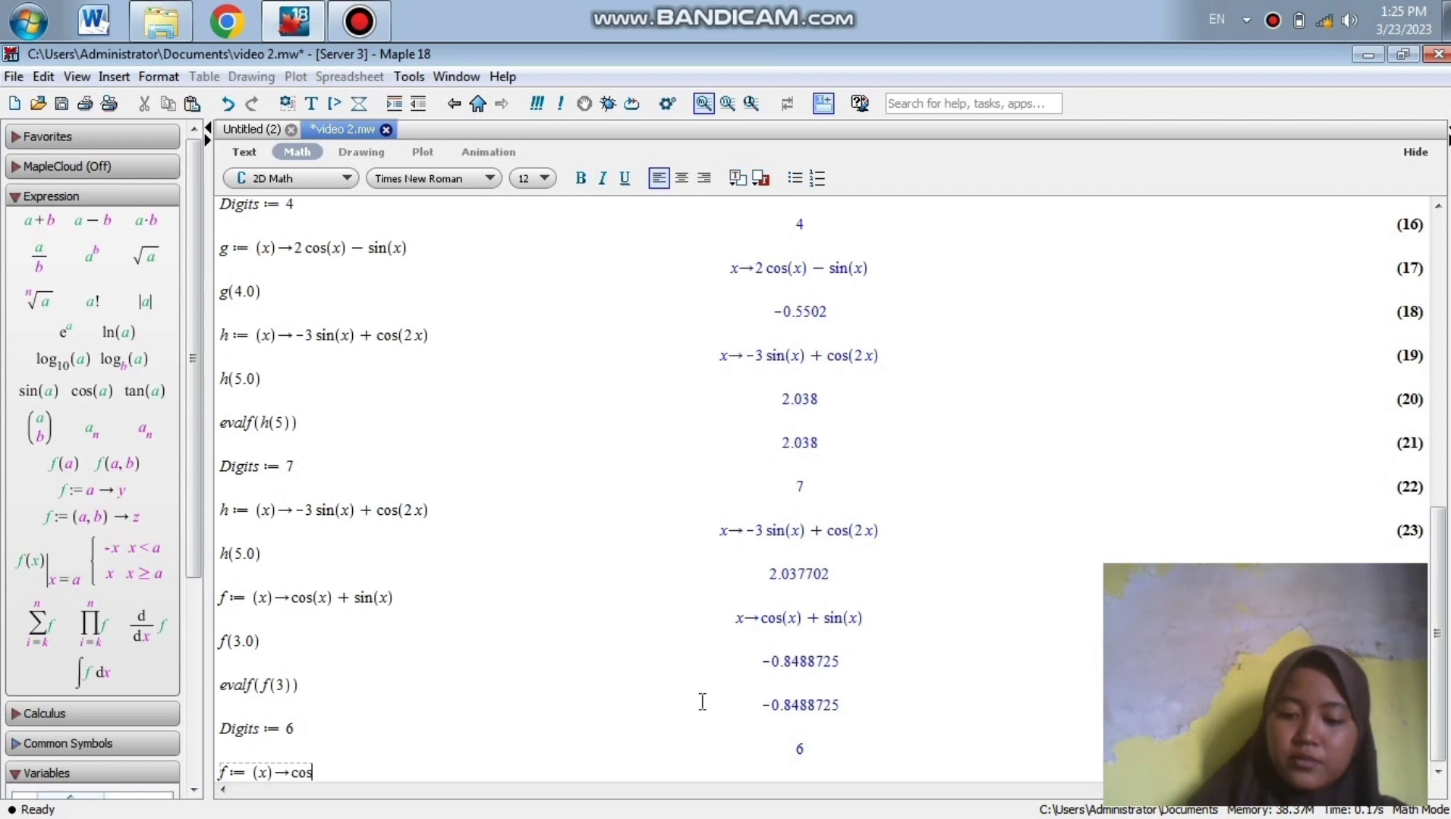
text((x))
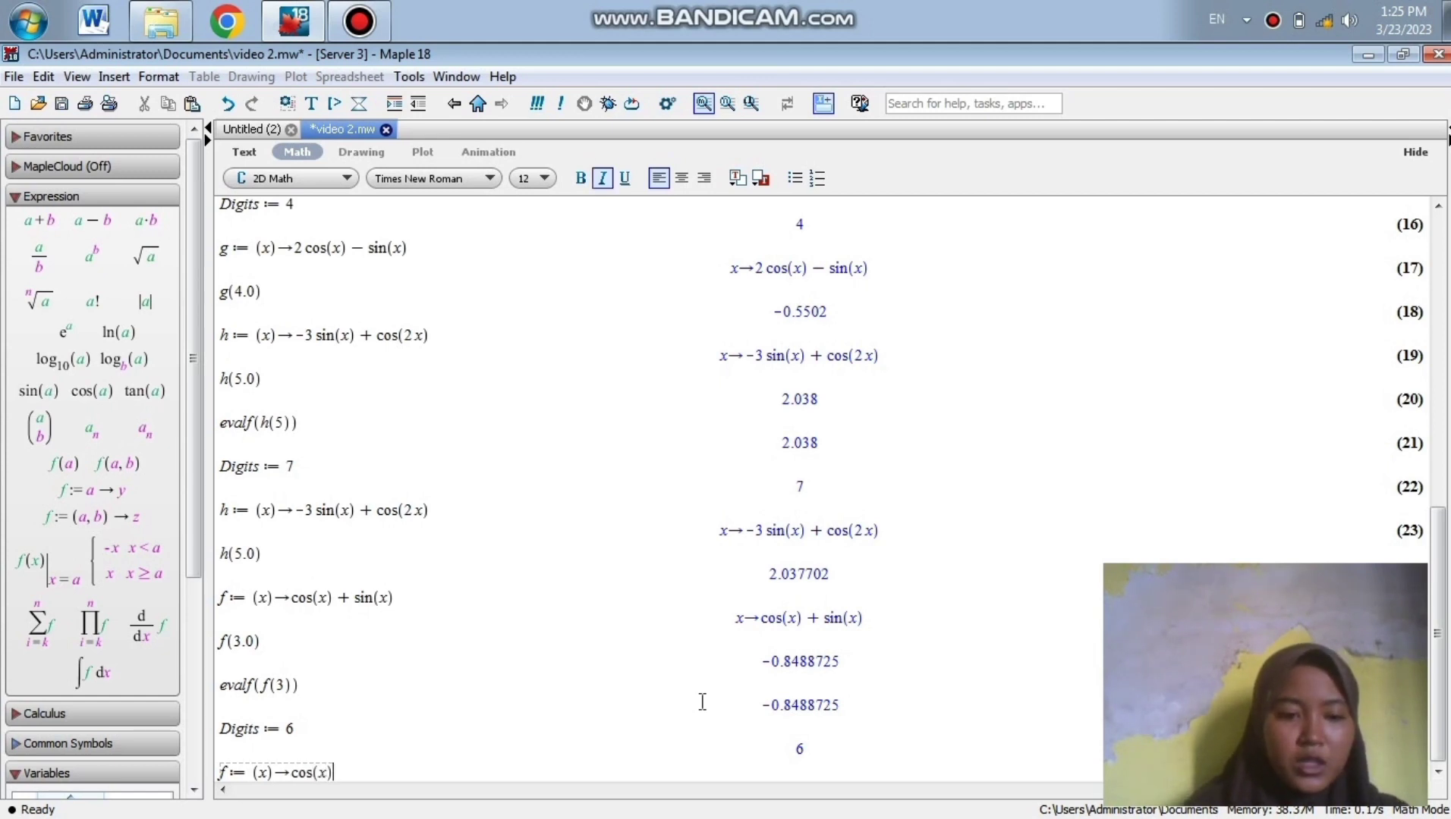
text(+)
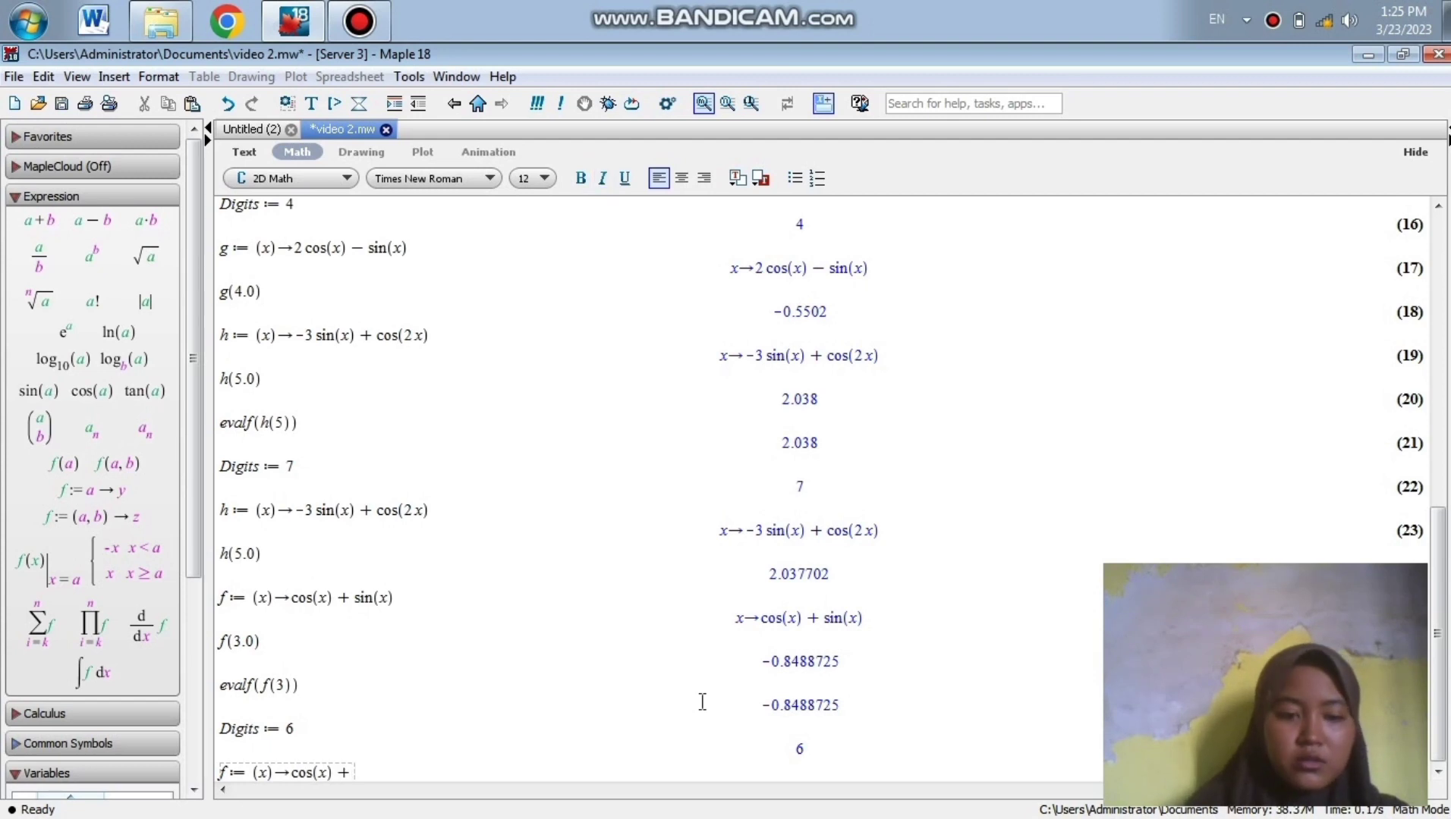
text(si)
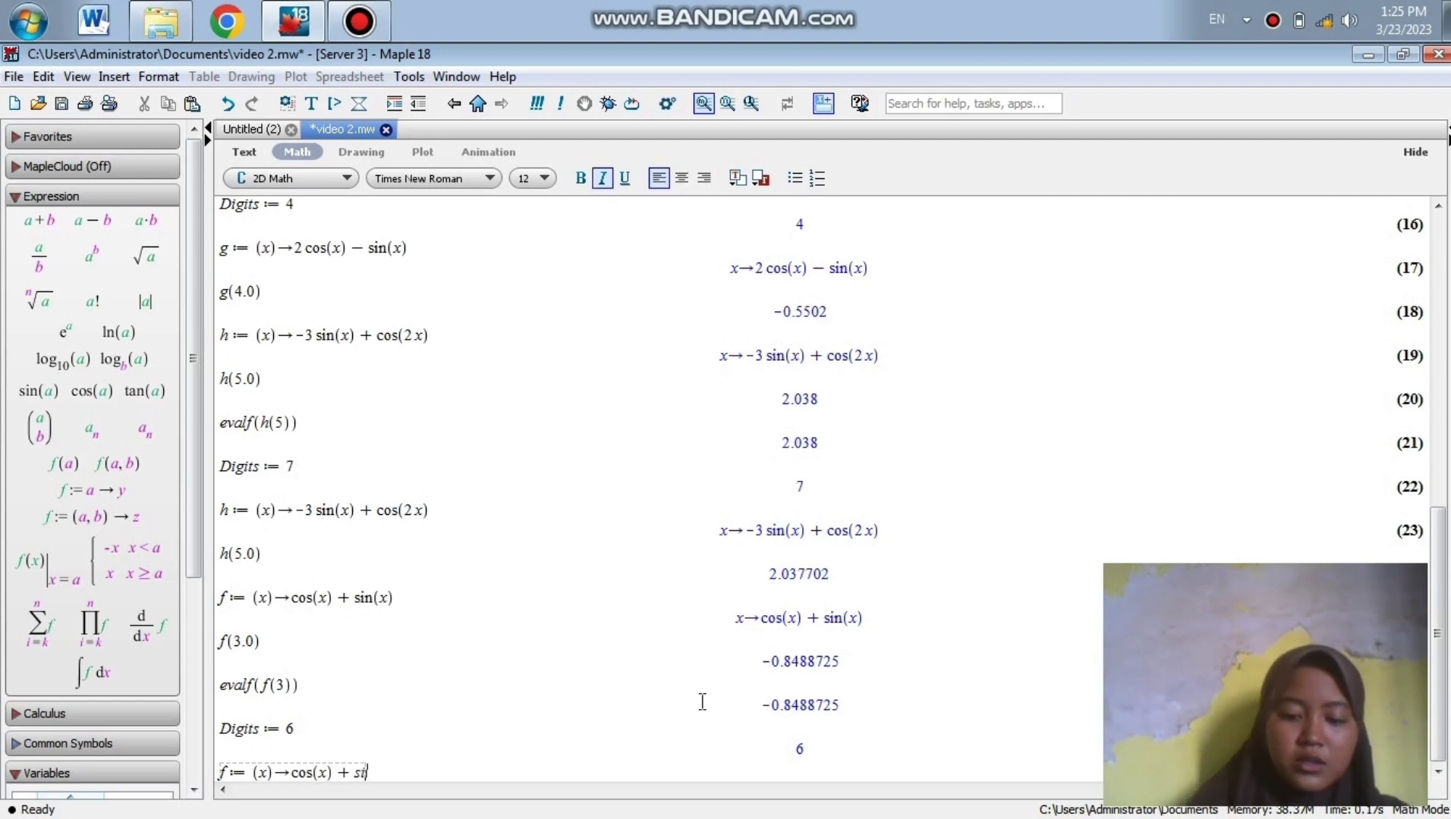
text(n()
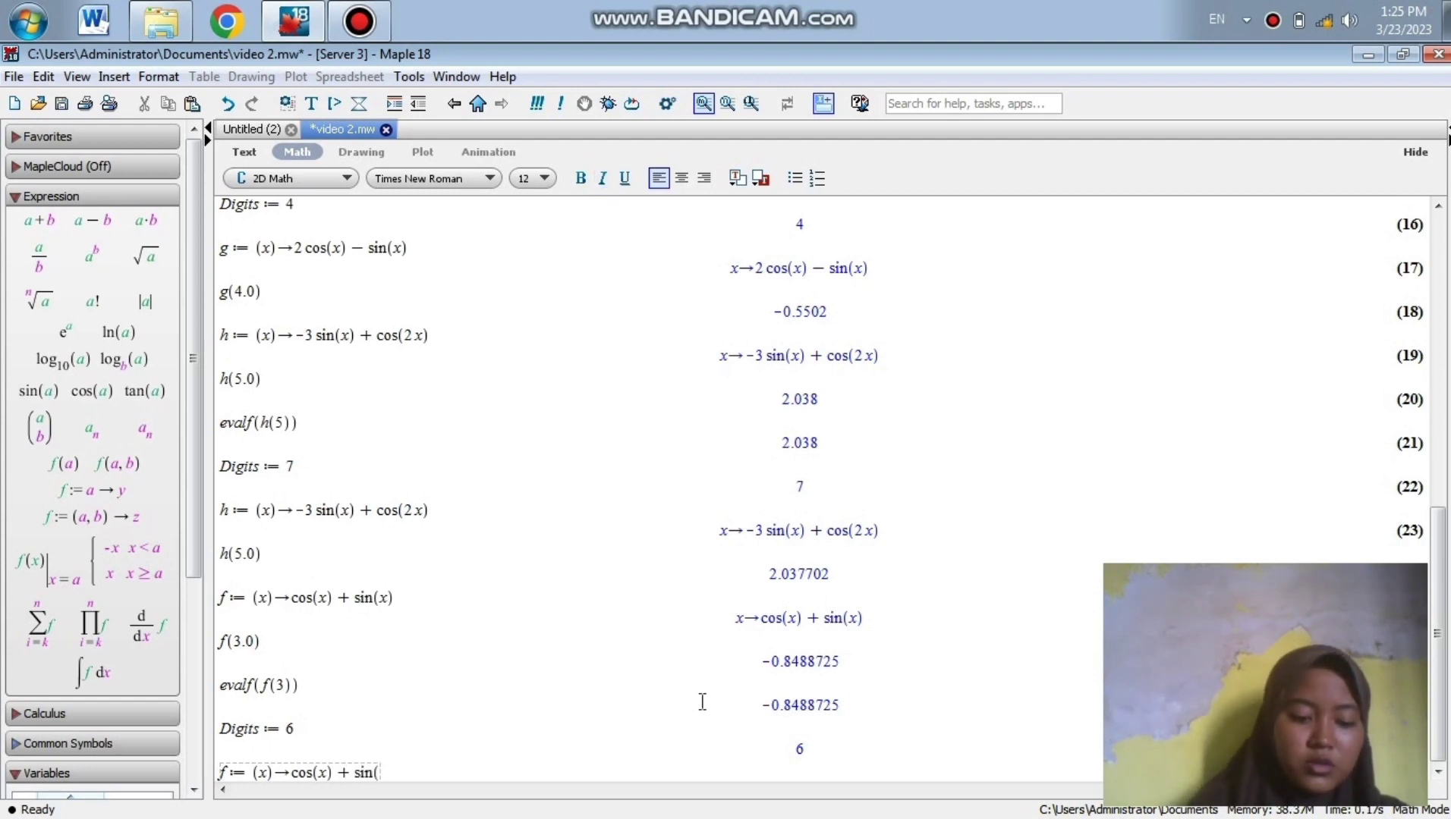
text(x))
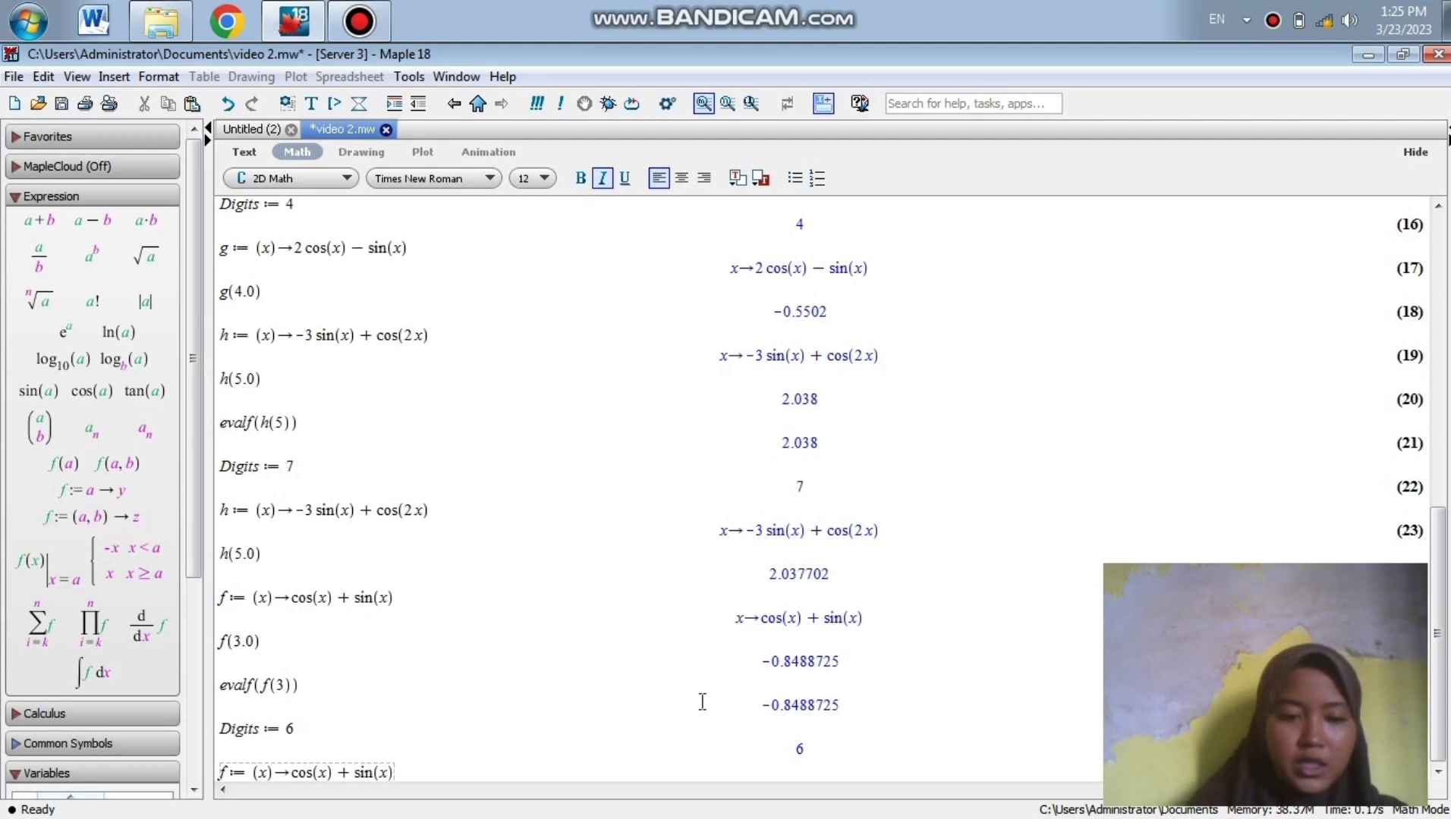
key(Return)
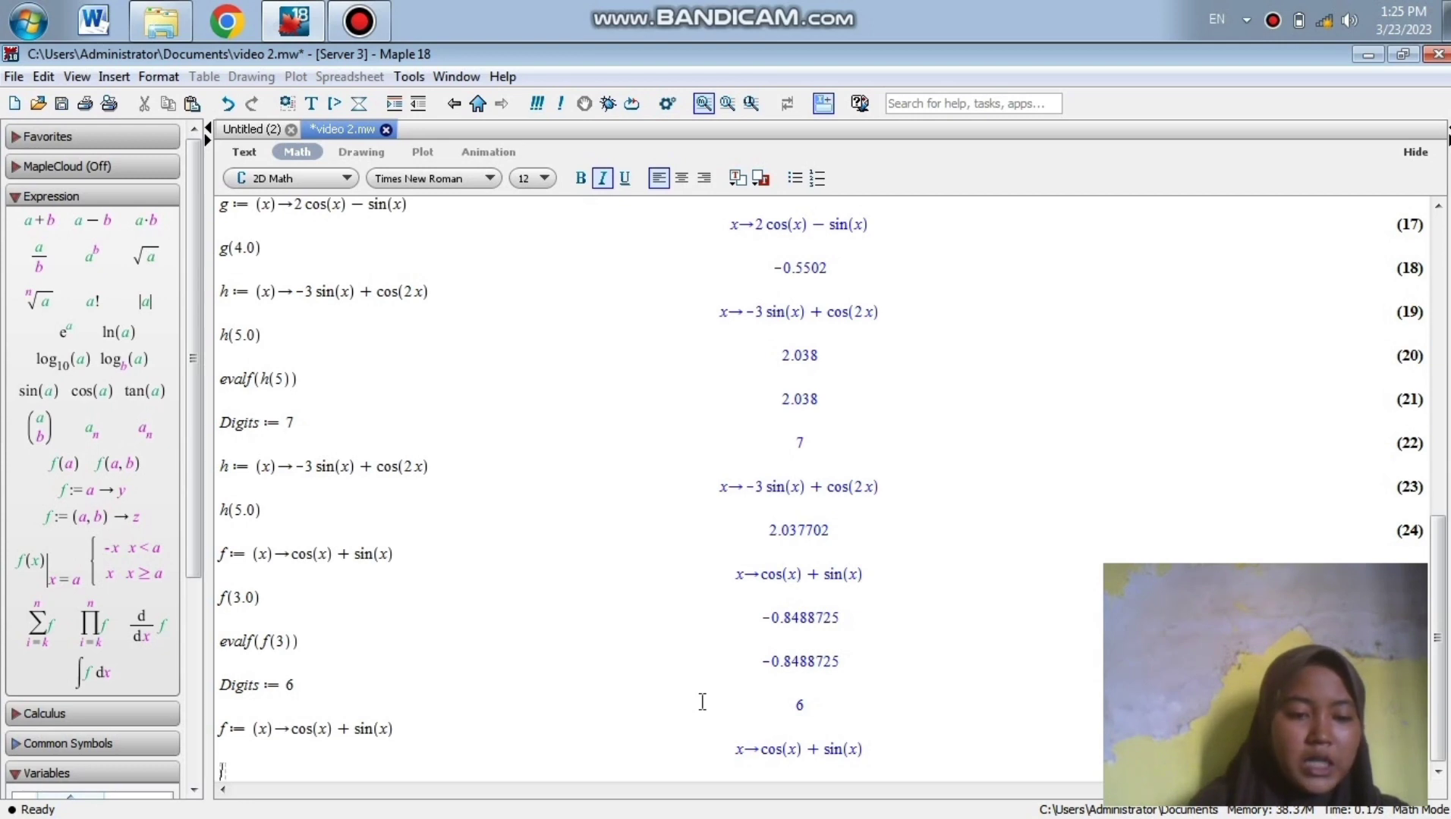
- Evaluate the redefined function f at 3.0 with six-digit precision by entering f(3.0)
text(f()
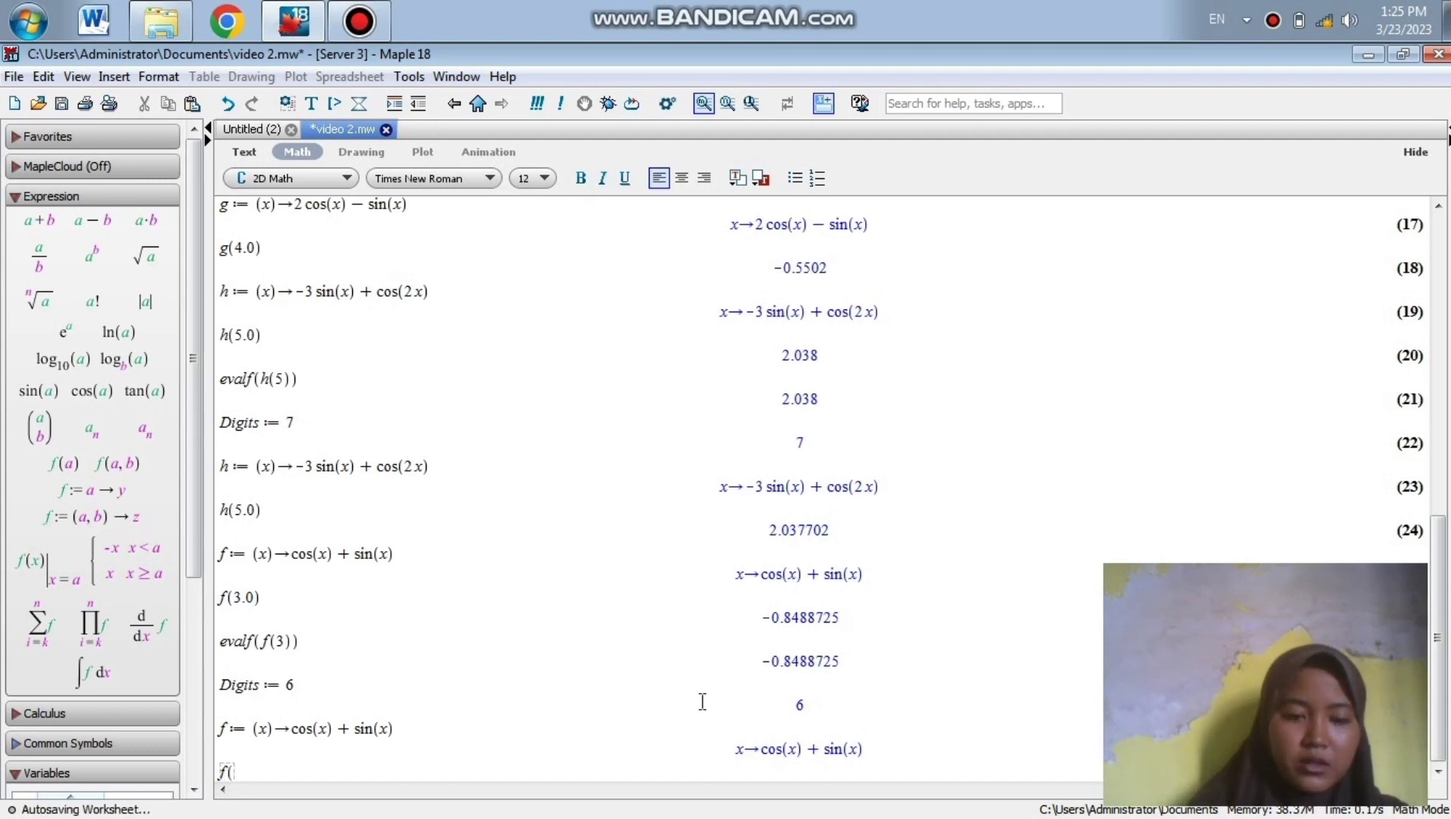
text(3.0))
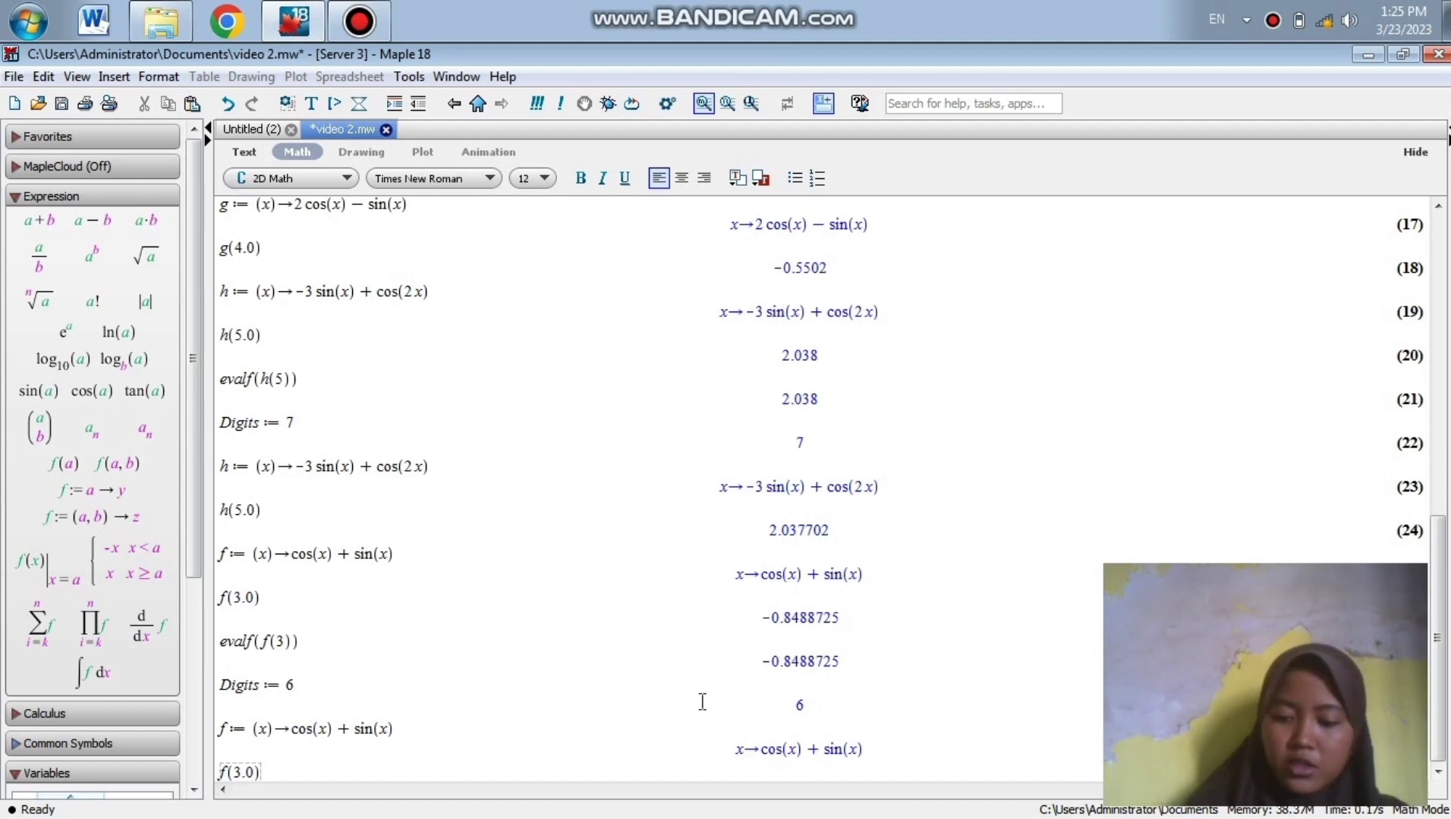
key(Return)
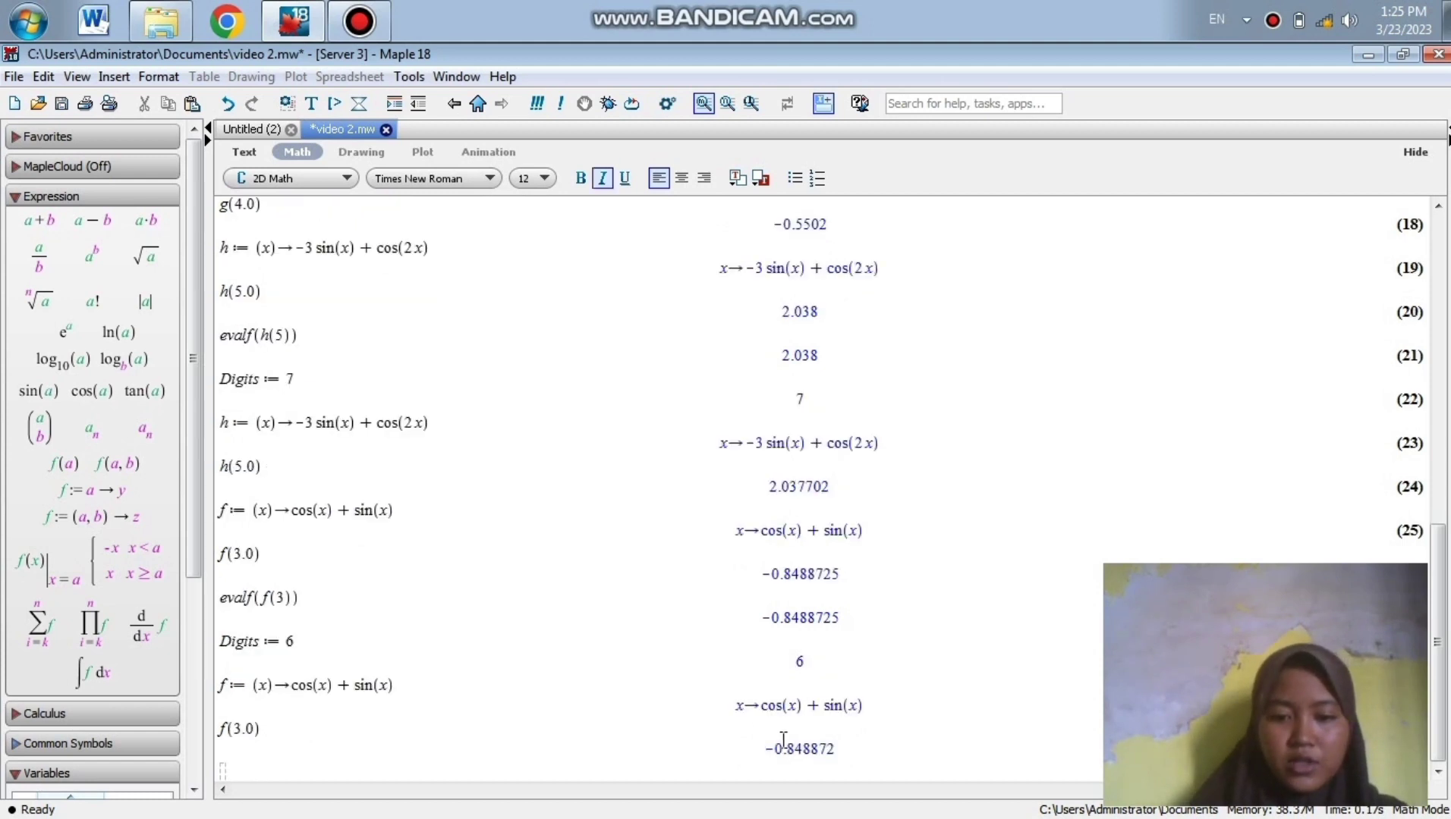